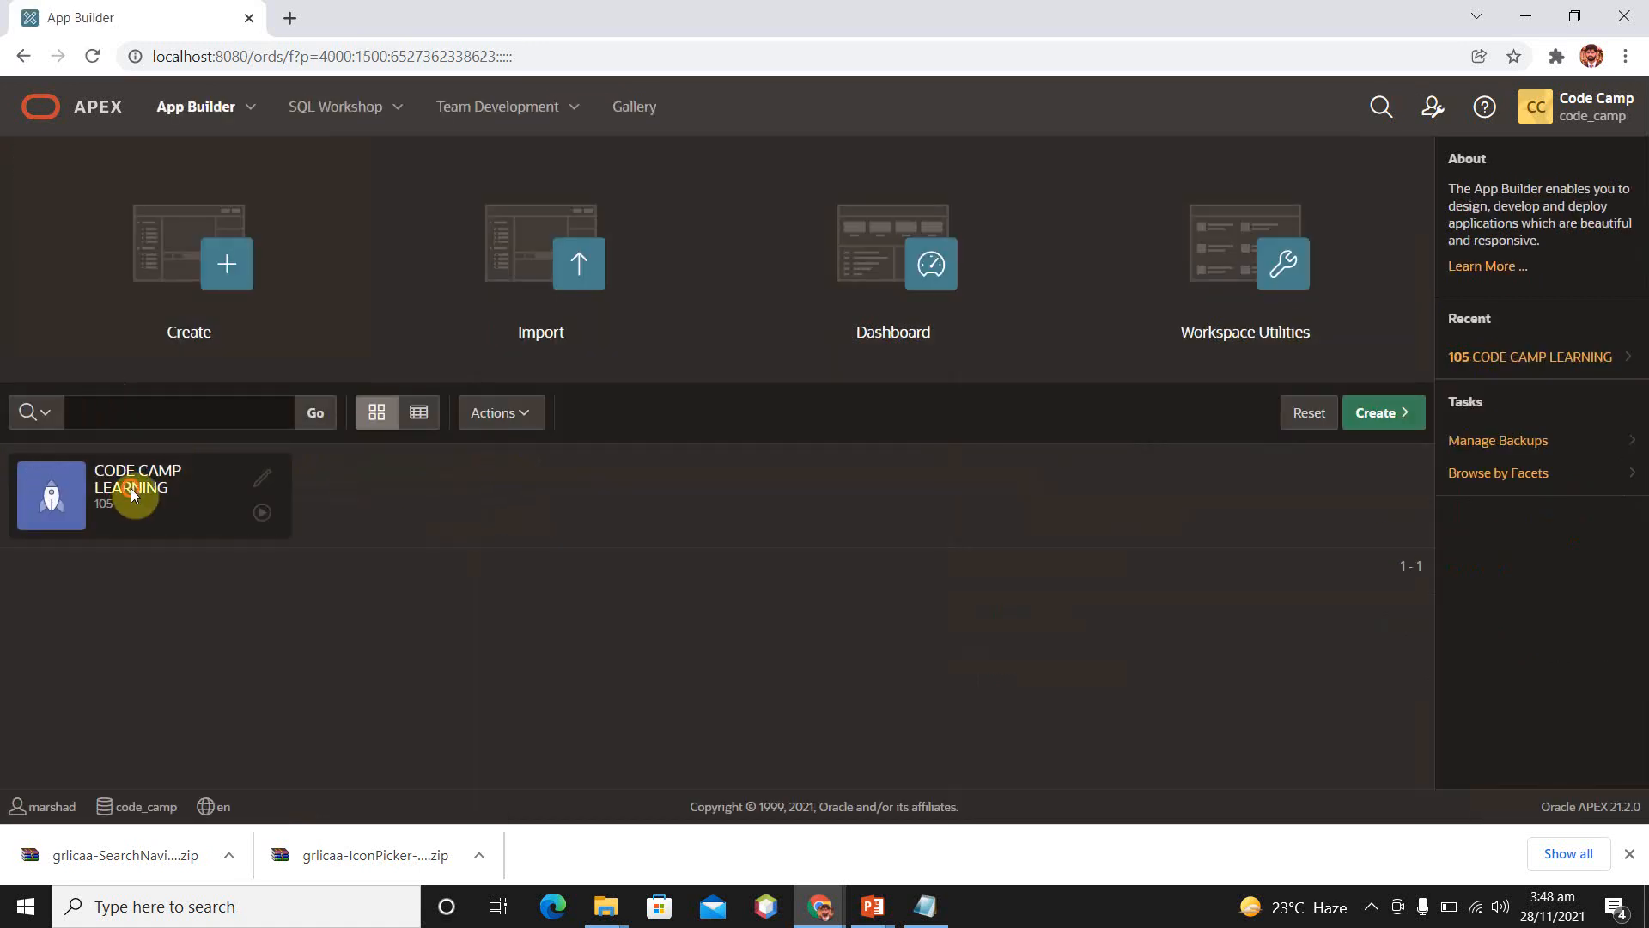
In the CODE CAMP LEARNING application, start a new blank page named Items with the normal page mode.
{"action": "left_click", "coordinate": [130, 488]}
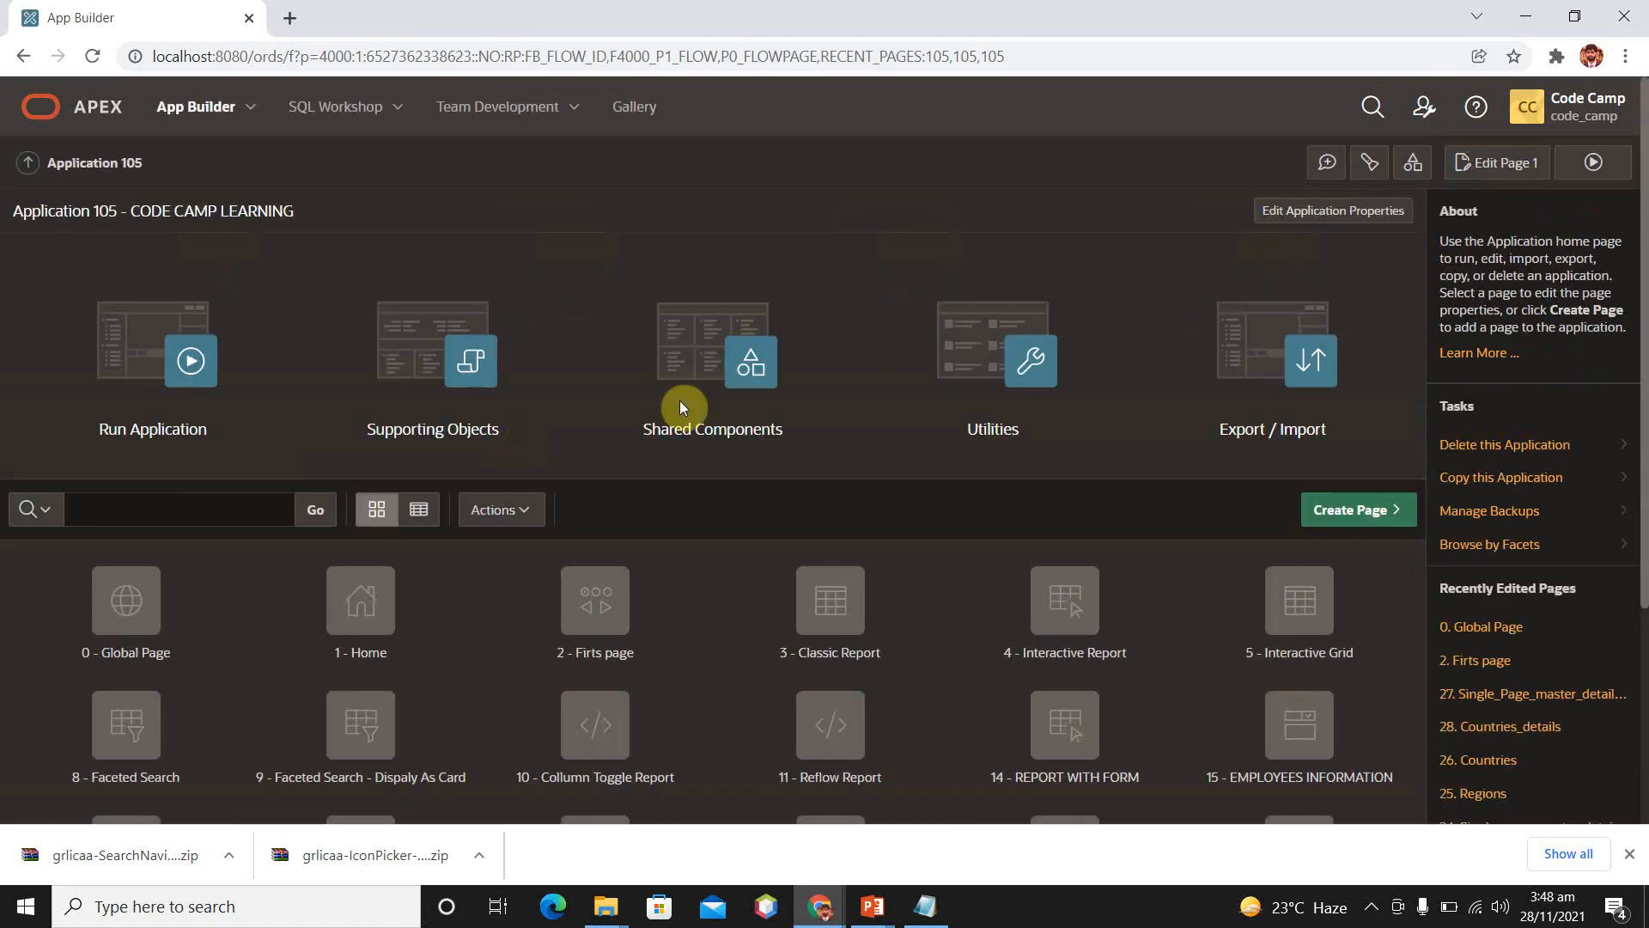
{"action": "scroll", "coordinate": [784, 421], "scroll_direction": "down", "scroll_amount": 3}
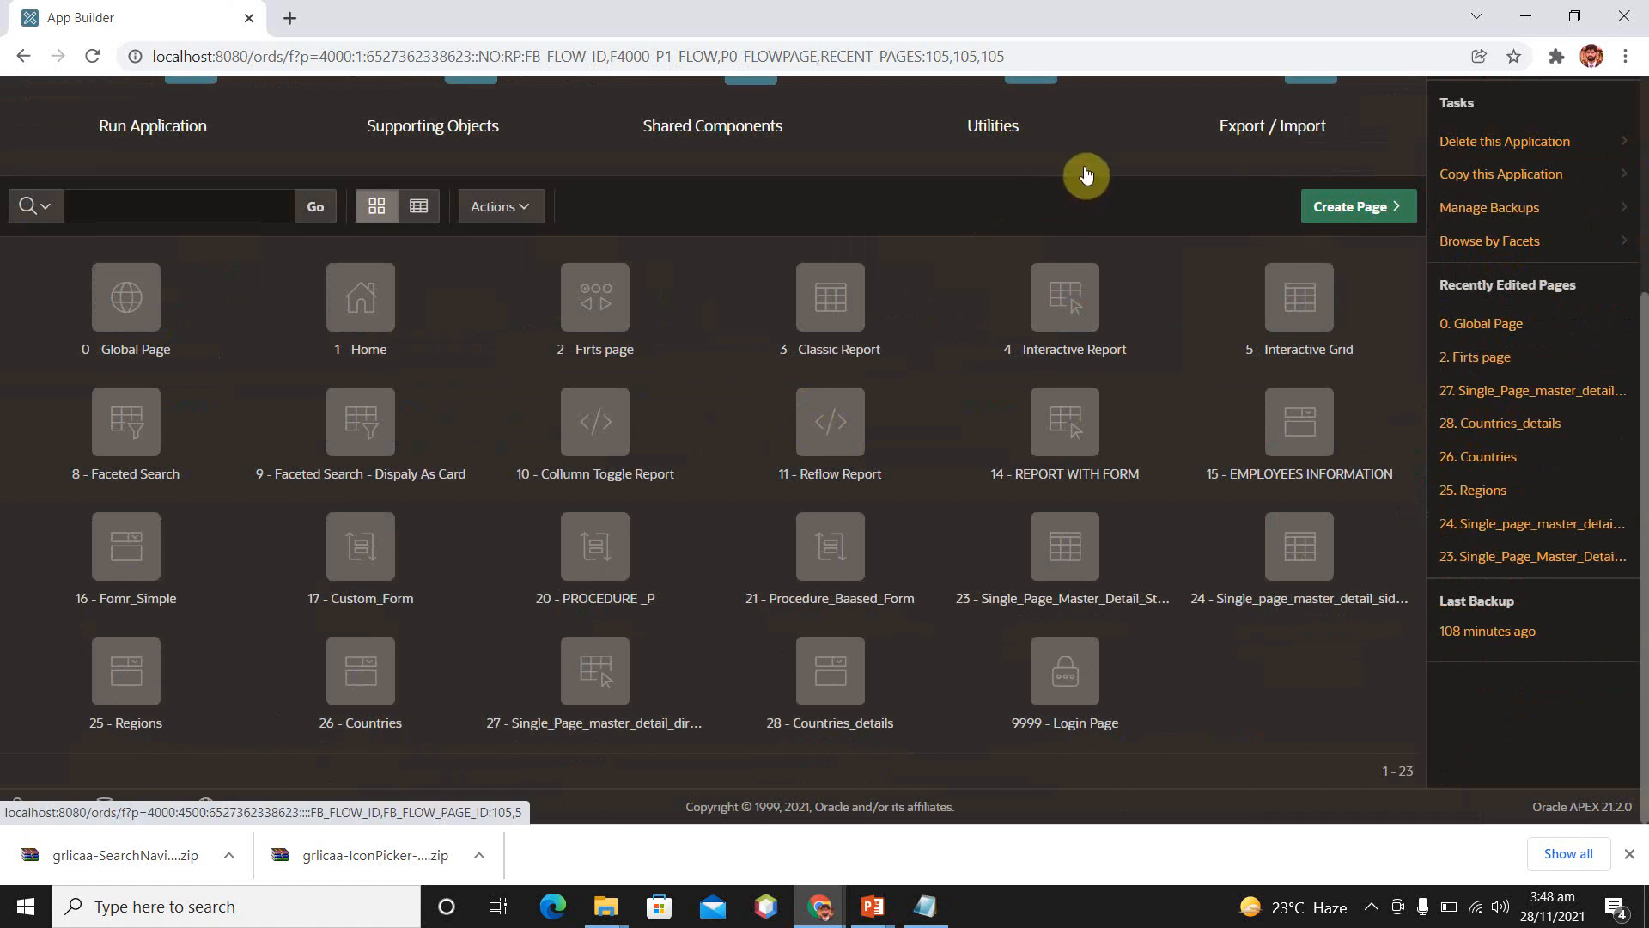
{"action": "left_click", "coordinate": [1354, 206]}
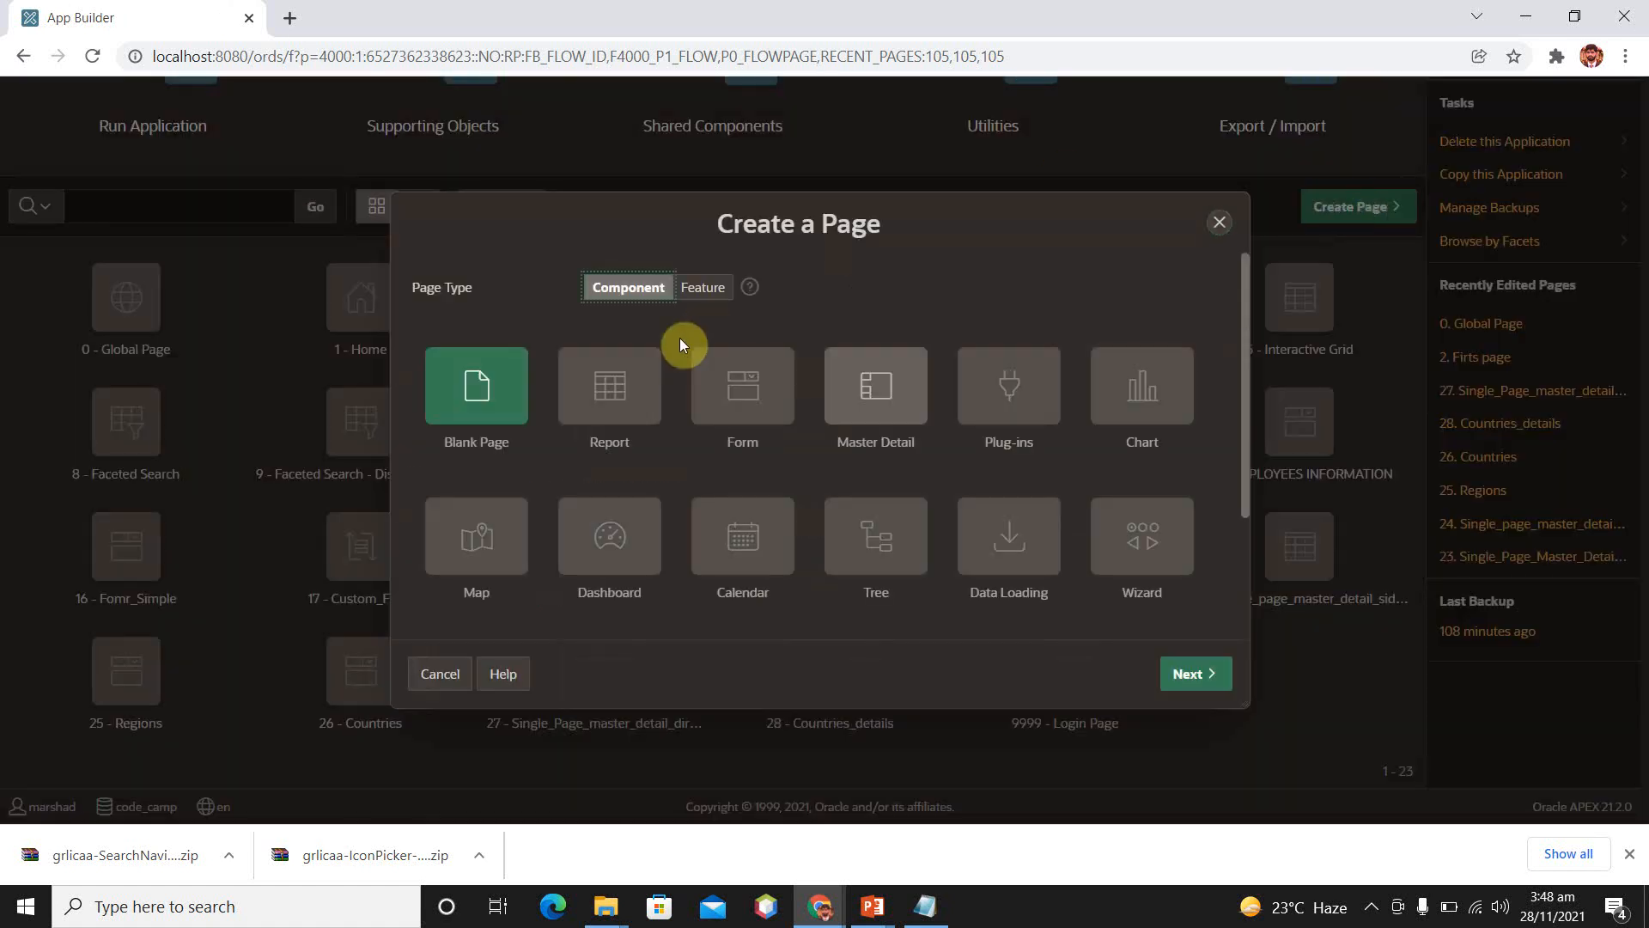
{"action": "left_click", "coordinate": [1198, 675]}
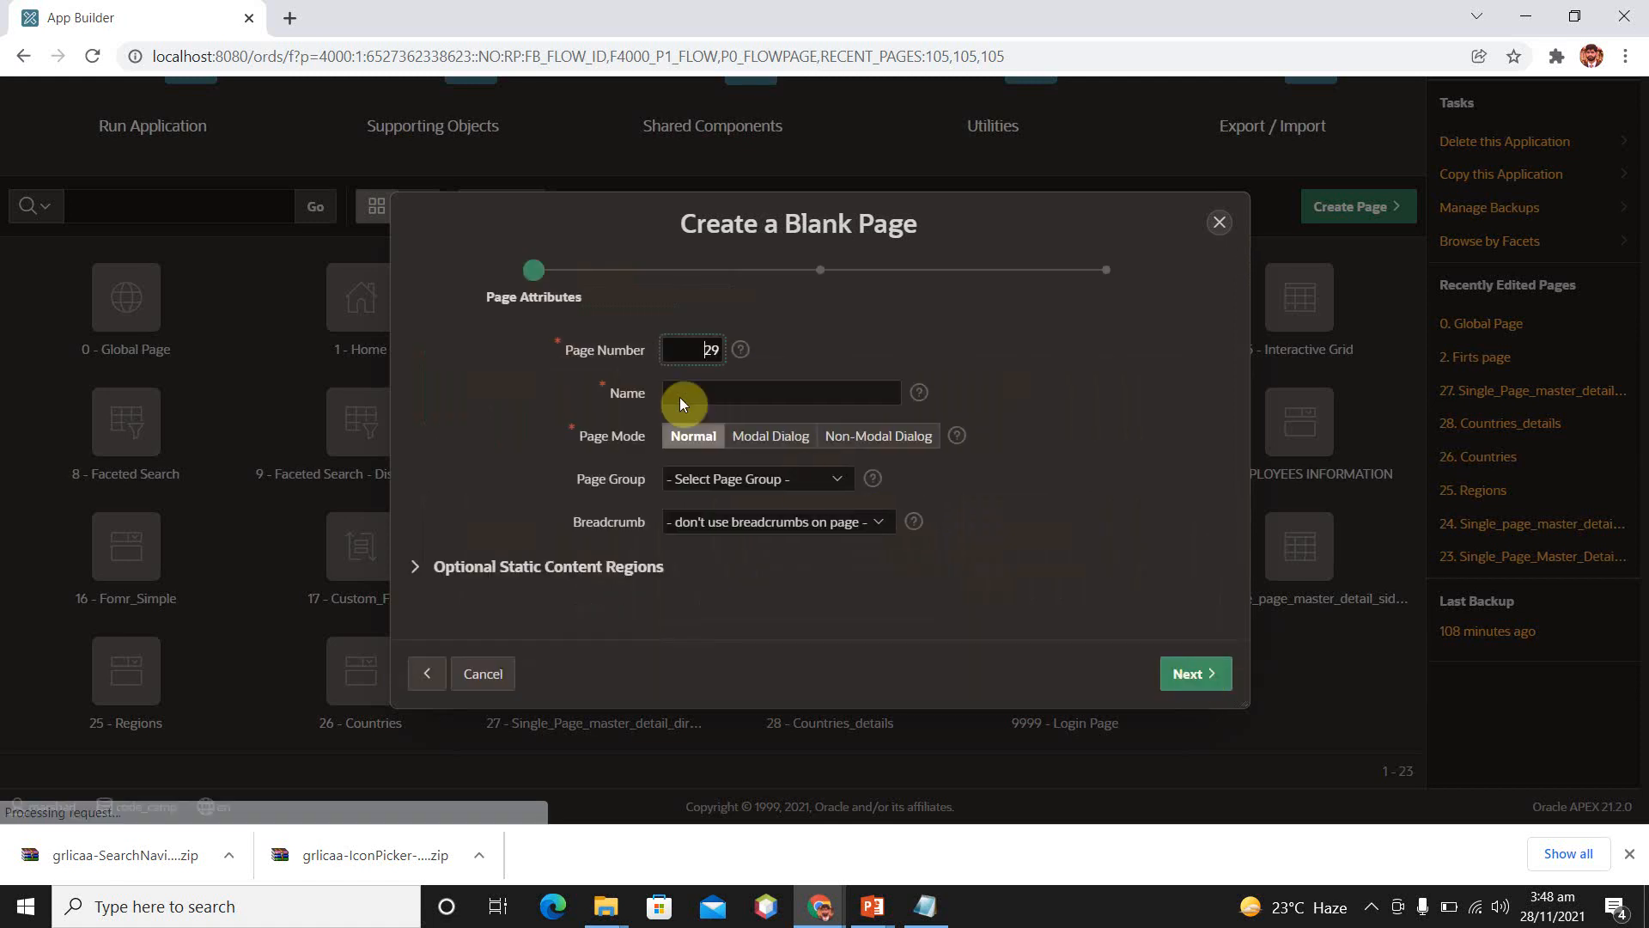
{"action": "left_click", "coordinate": [713, 394]}
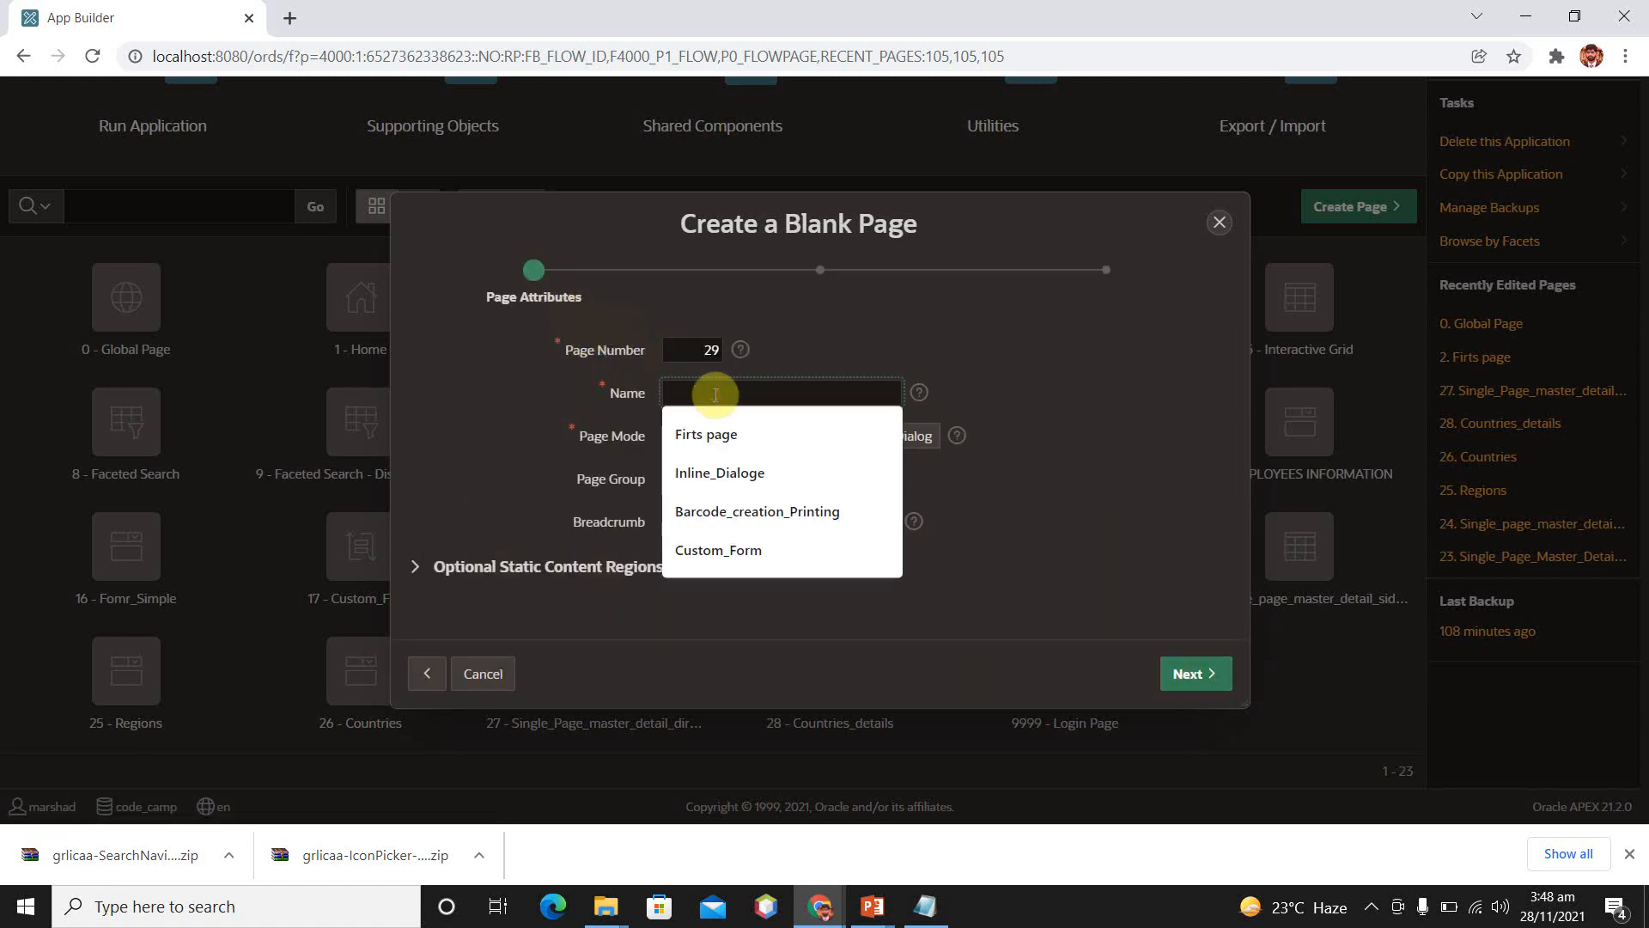
{"action": "type", "text": "Items"}
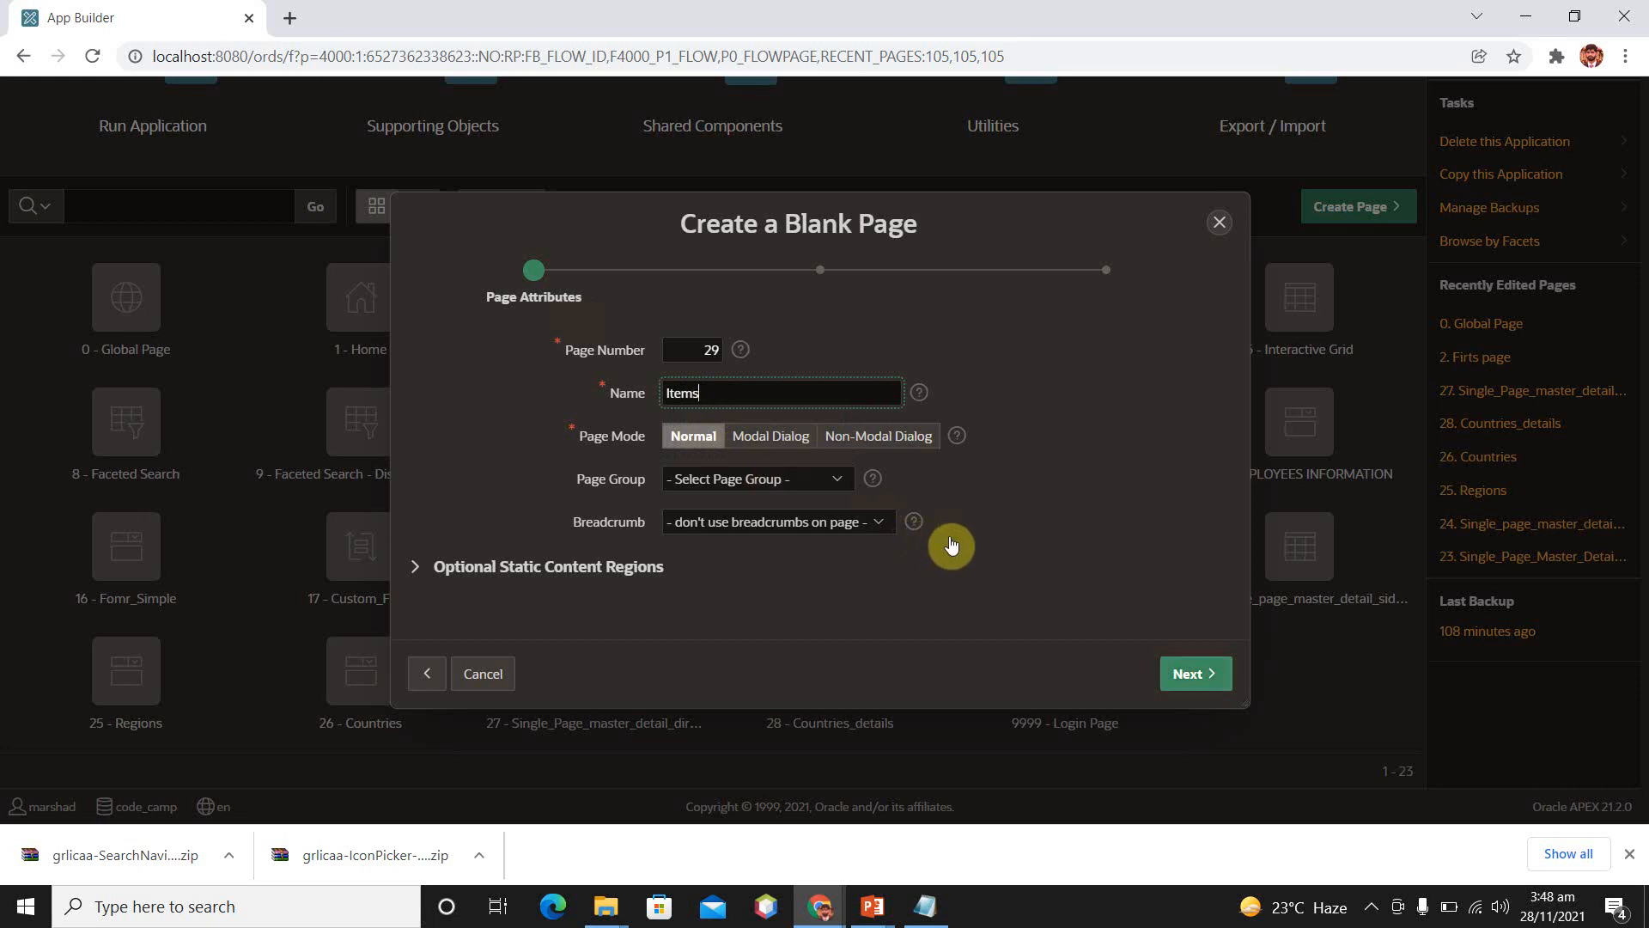
{"action": "left_click", "coordinate": [1194, 675]}
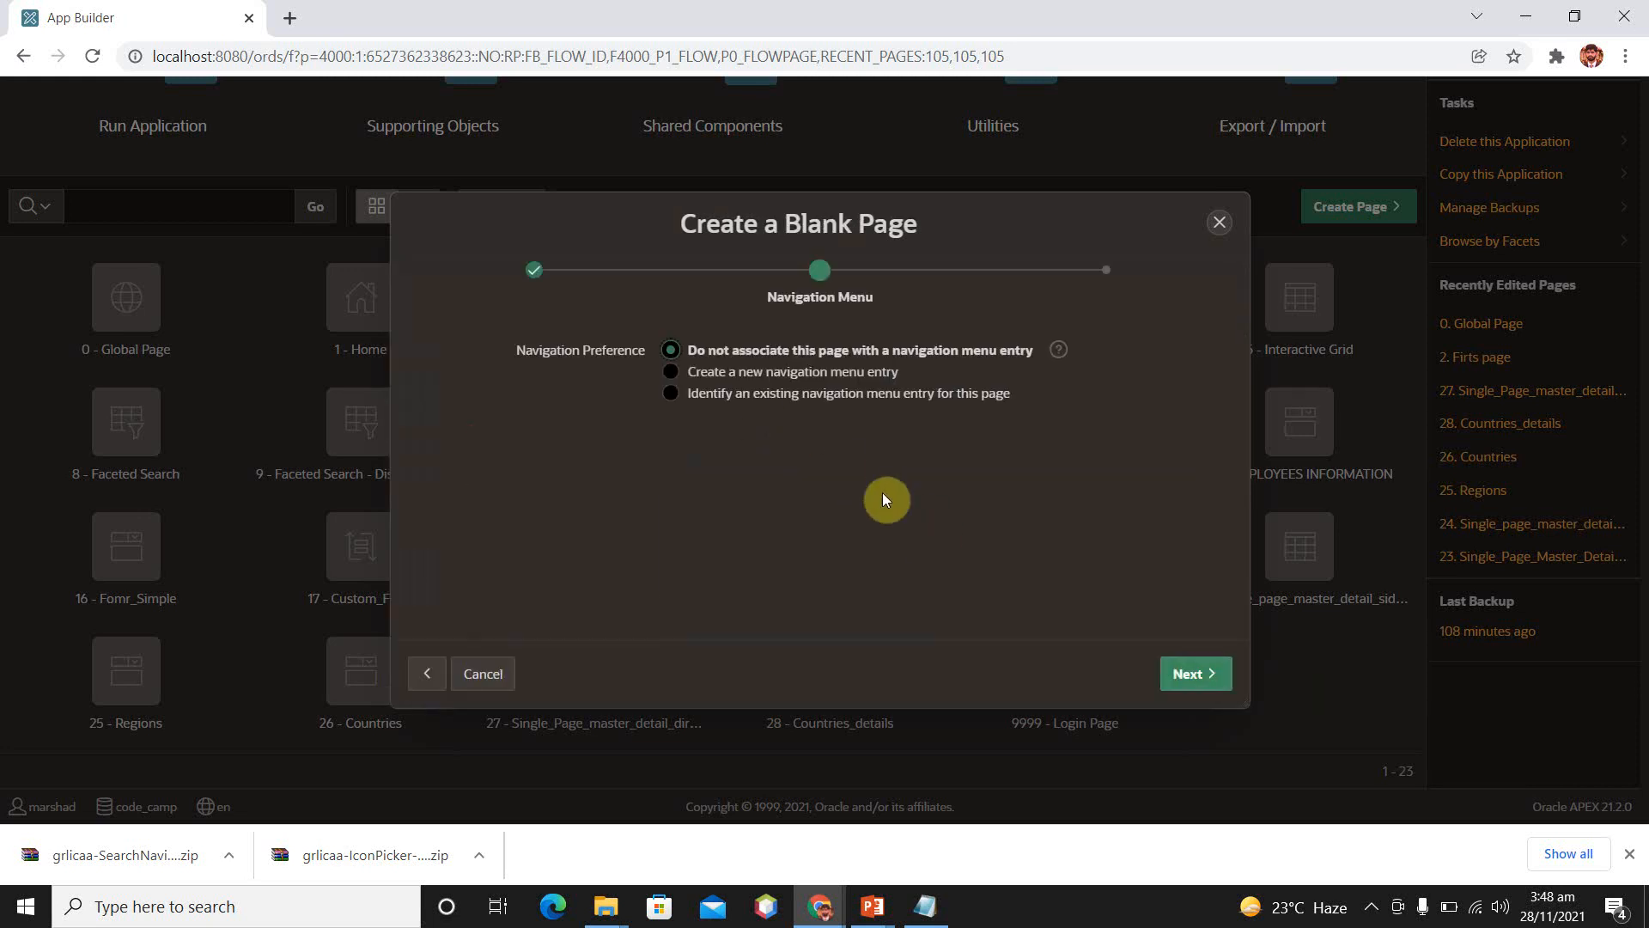
Give the page a new navigation menu entry called Items without a parent and finish creating the page.
{"action": "left_click", "coordinate": [838, 372]}
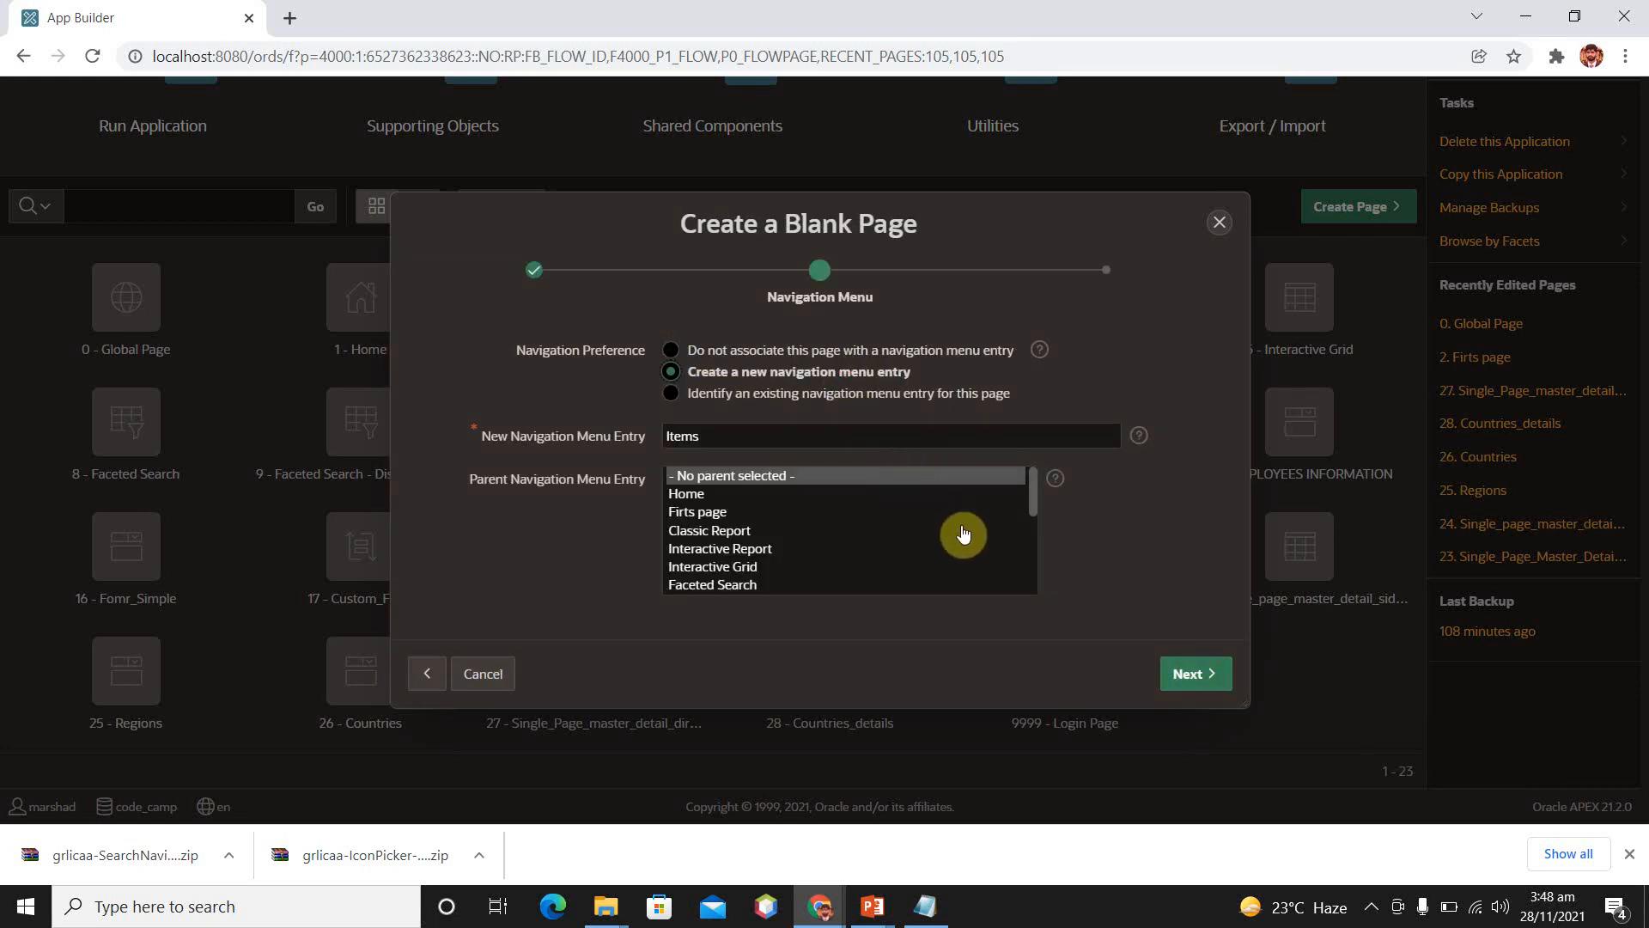
{"action": "left_click", "coordinate": [1193, 675]}
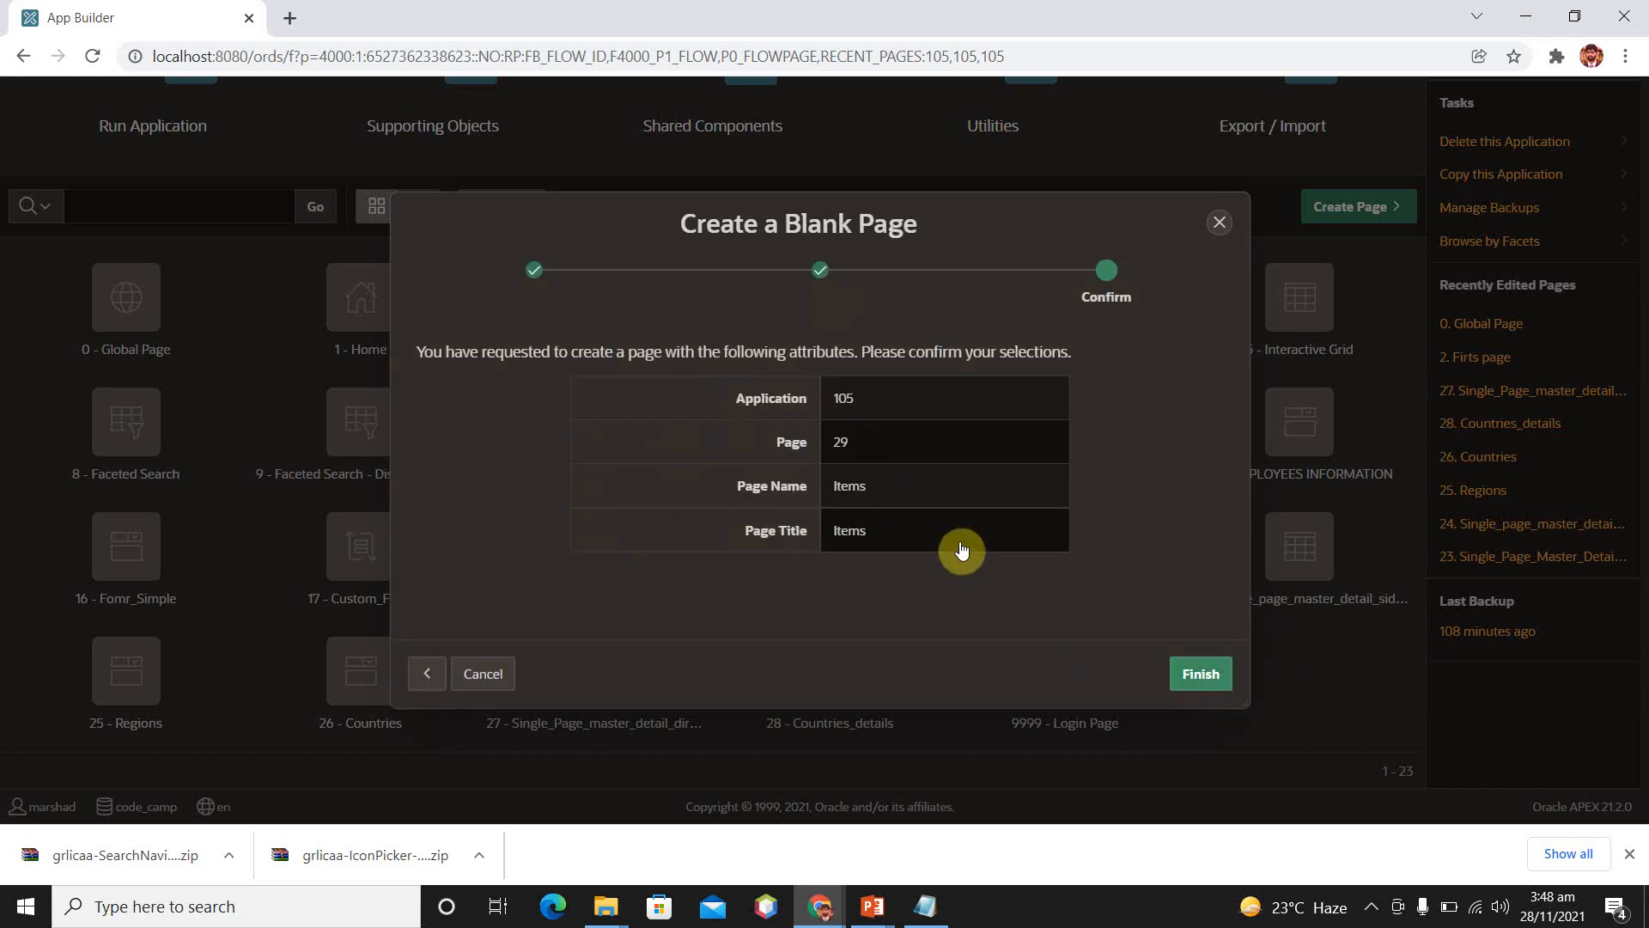
{"action": "left_click", "coordinate": [1205, 677]}
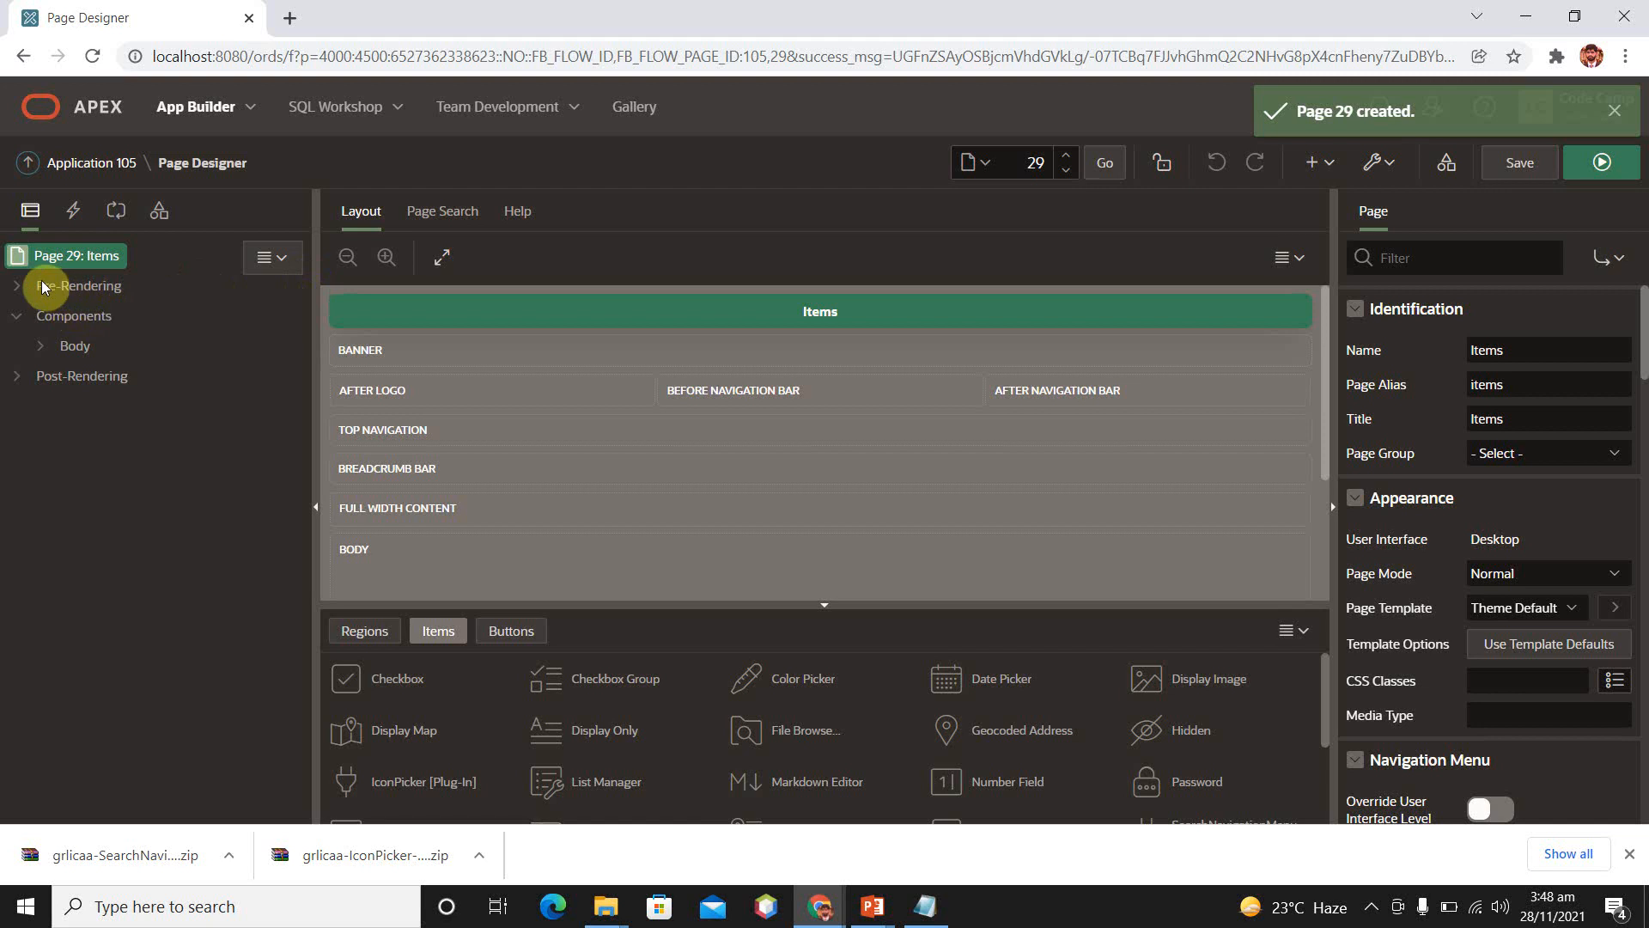
Create a static content region in the page body and title it Items Demo.
{"action": "left_click", "coordinate": [40, 345]}
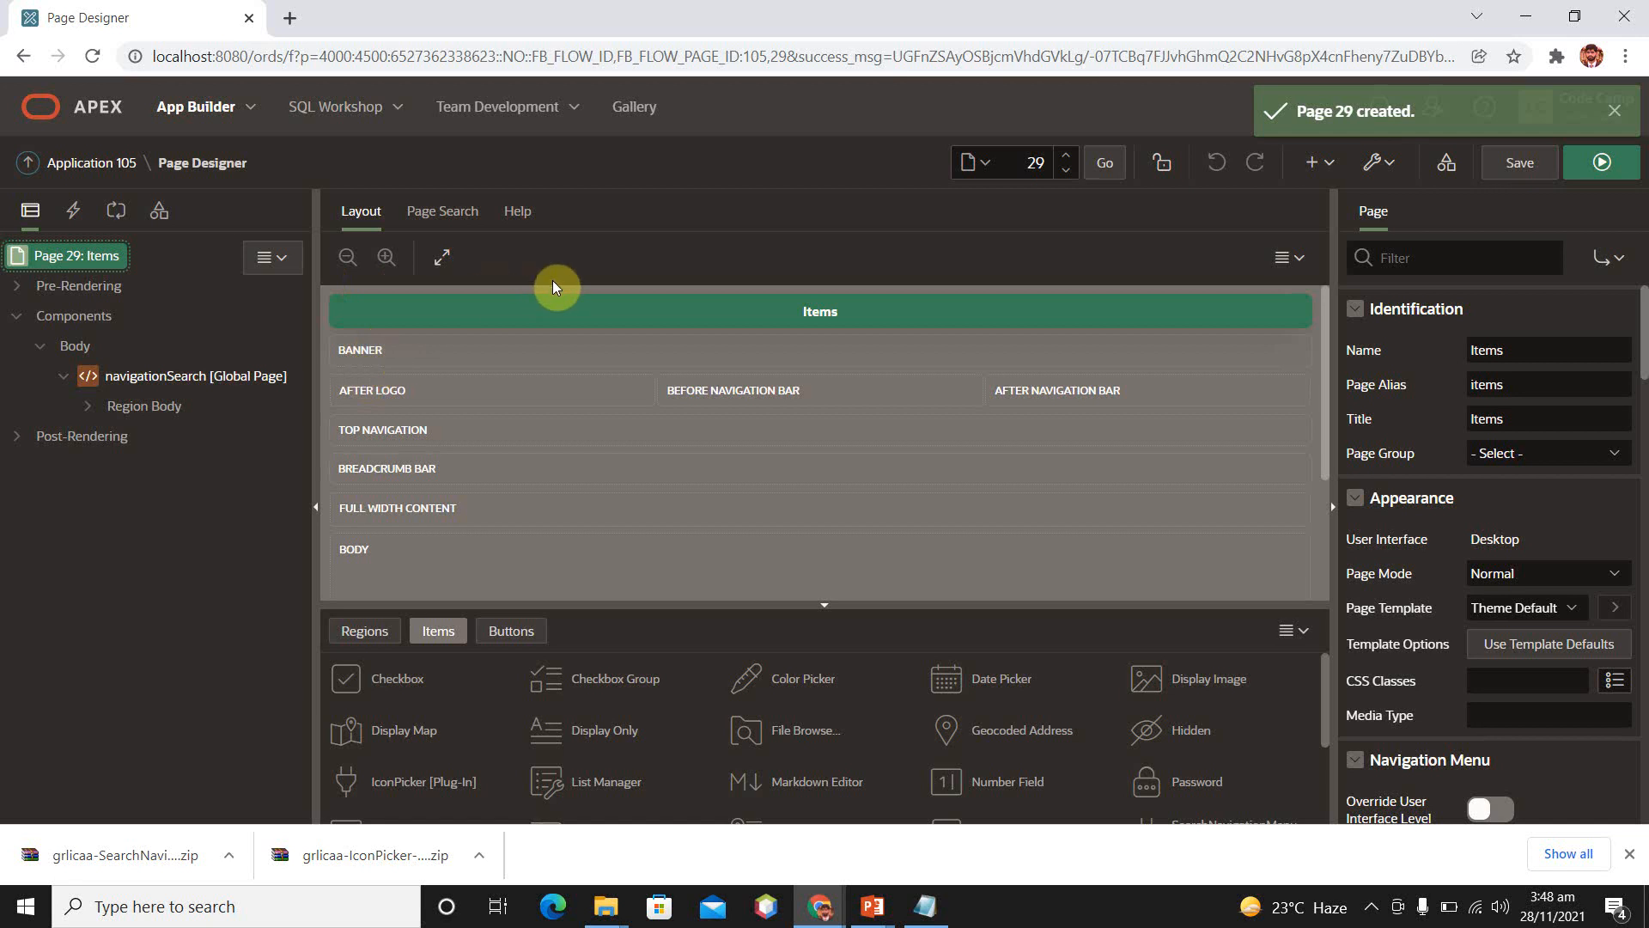
{"action": "left_click", "coordinate": [203, 380]}
{"action": "left_click", "coordinate": [40, 350]}
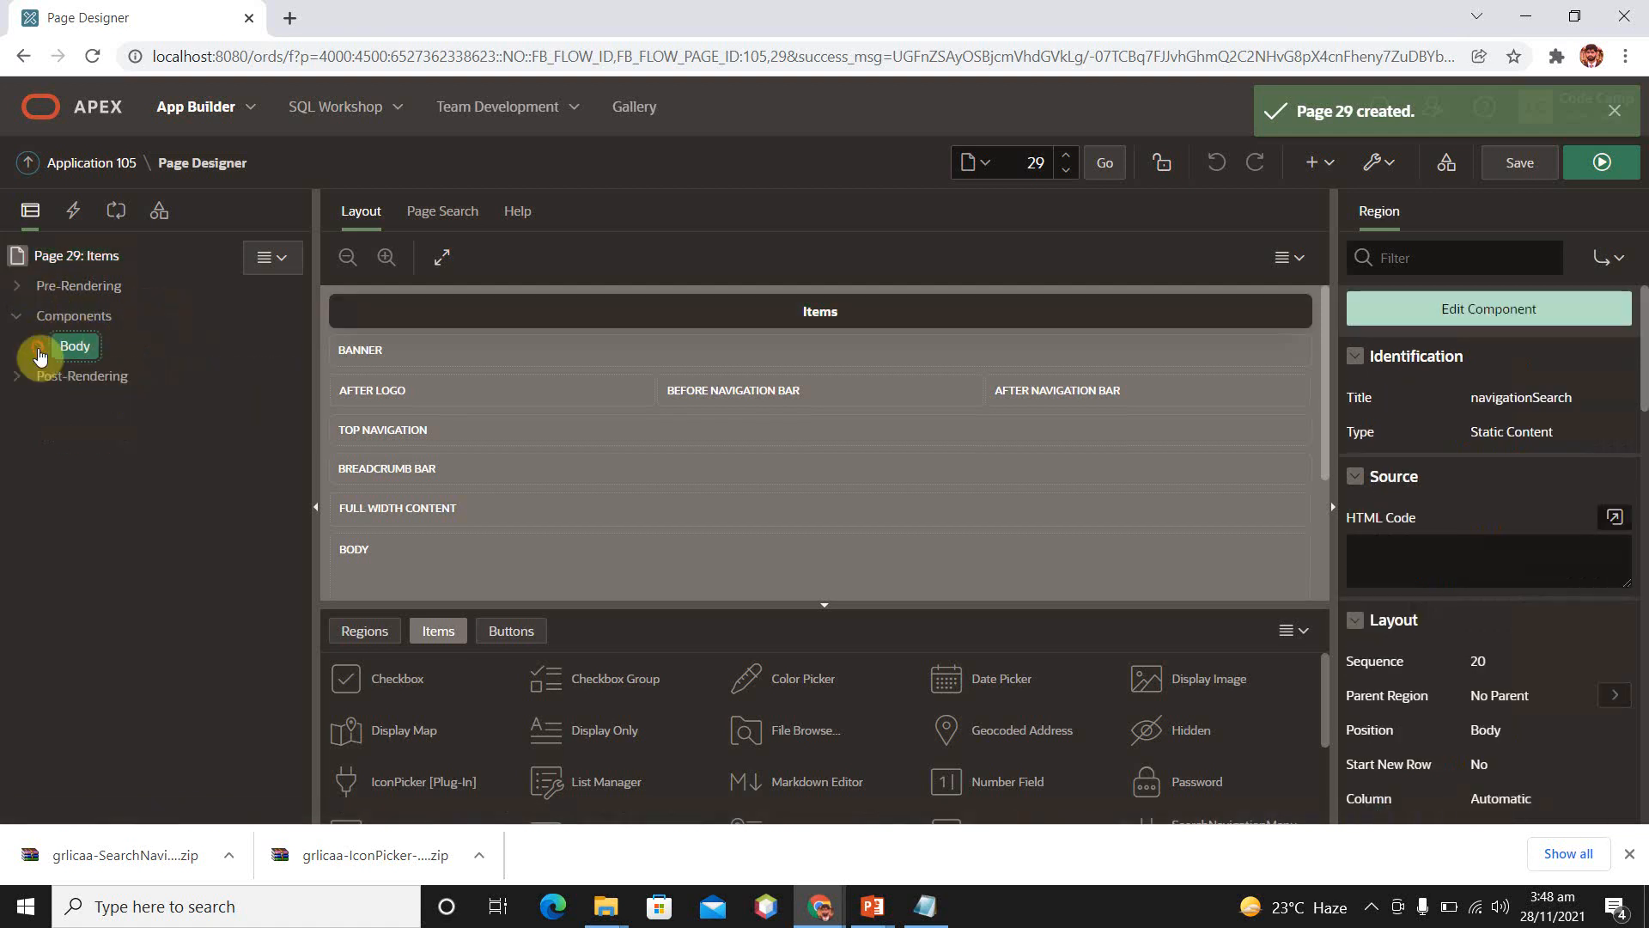
{"action": "left_click", "coordinate": [39, 348]}
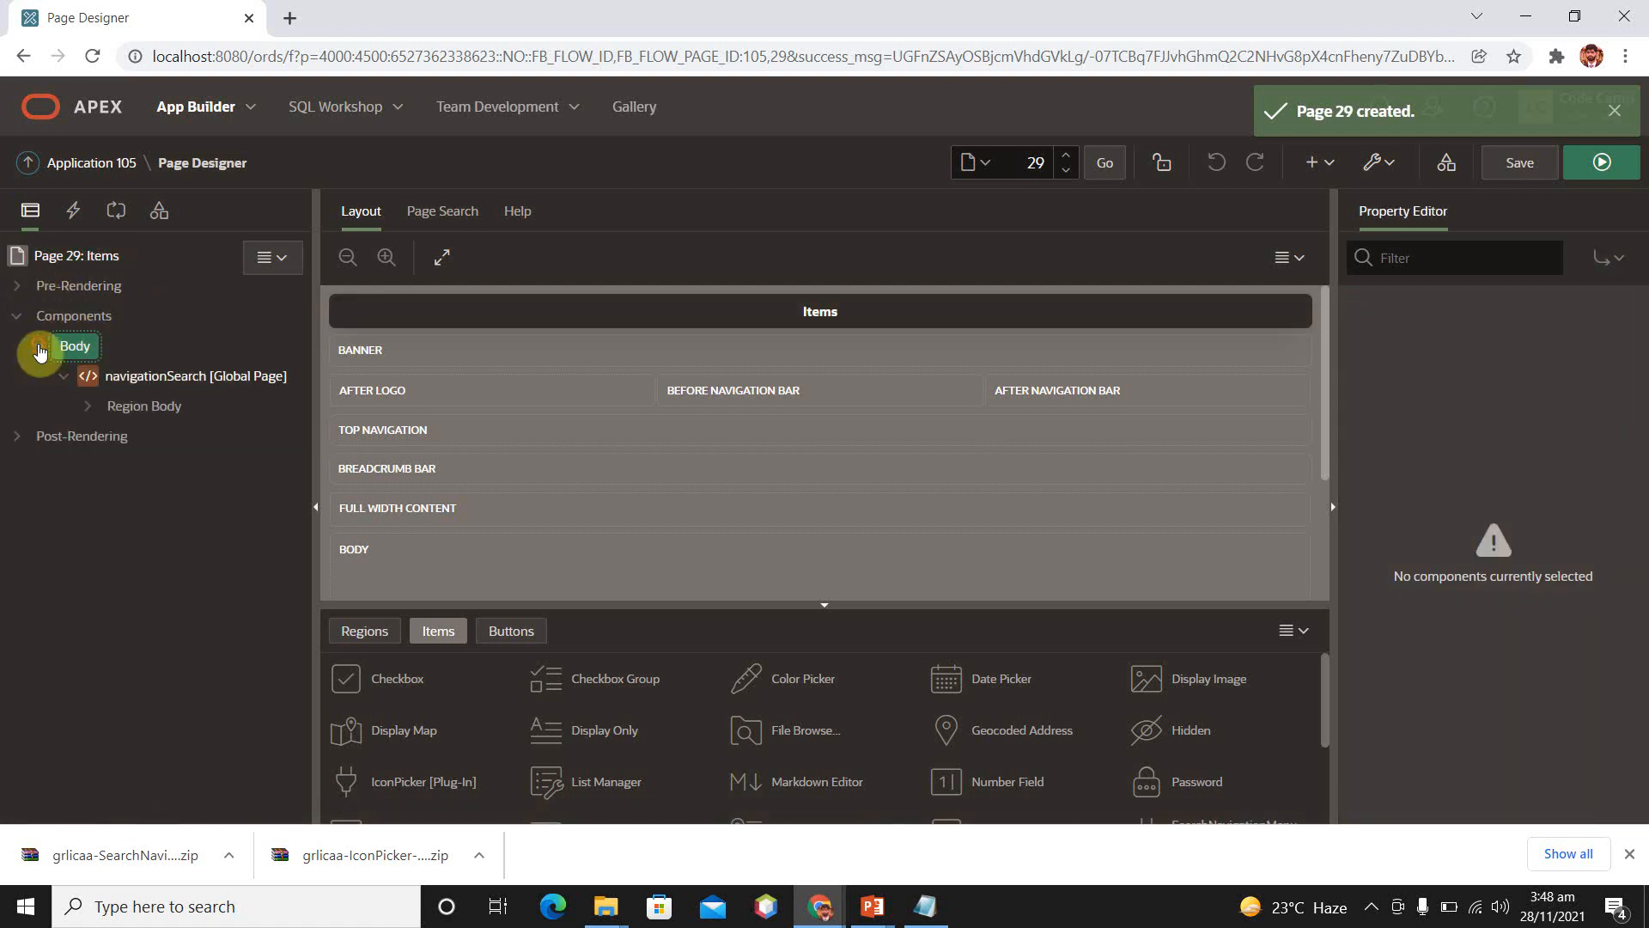
{"action": "right_click", "coordinate": [73, 348]}
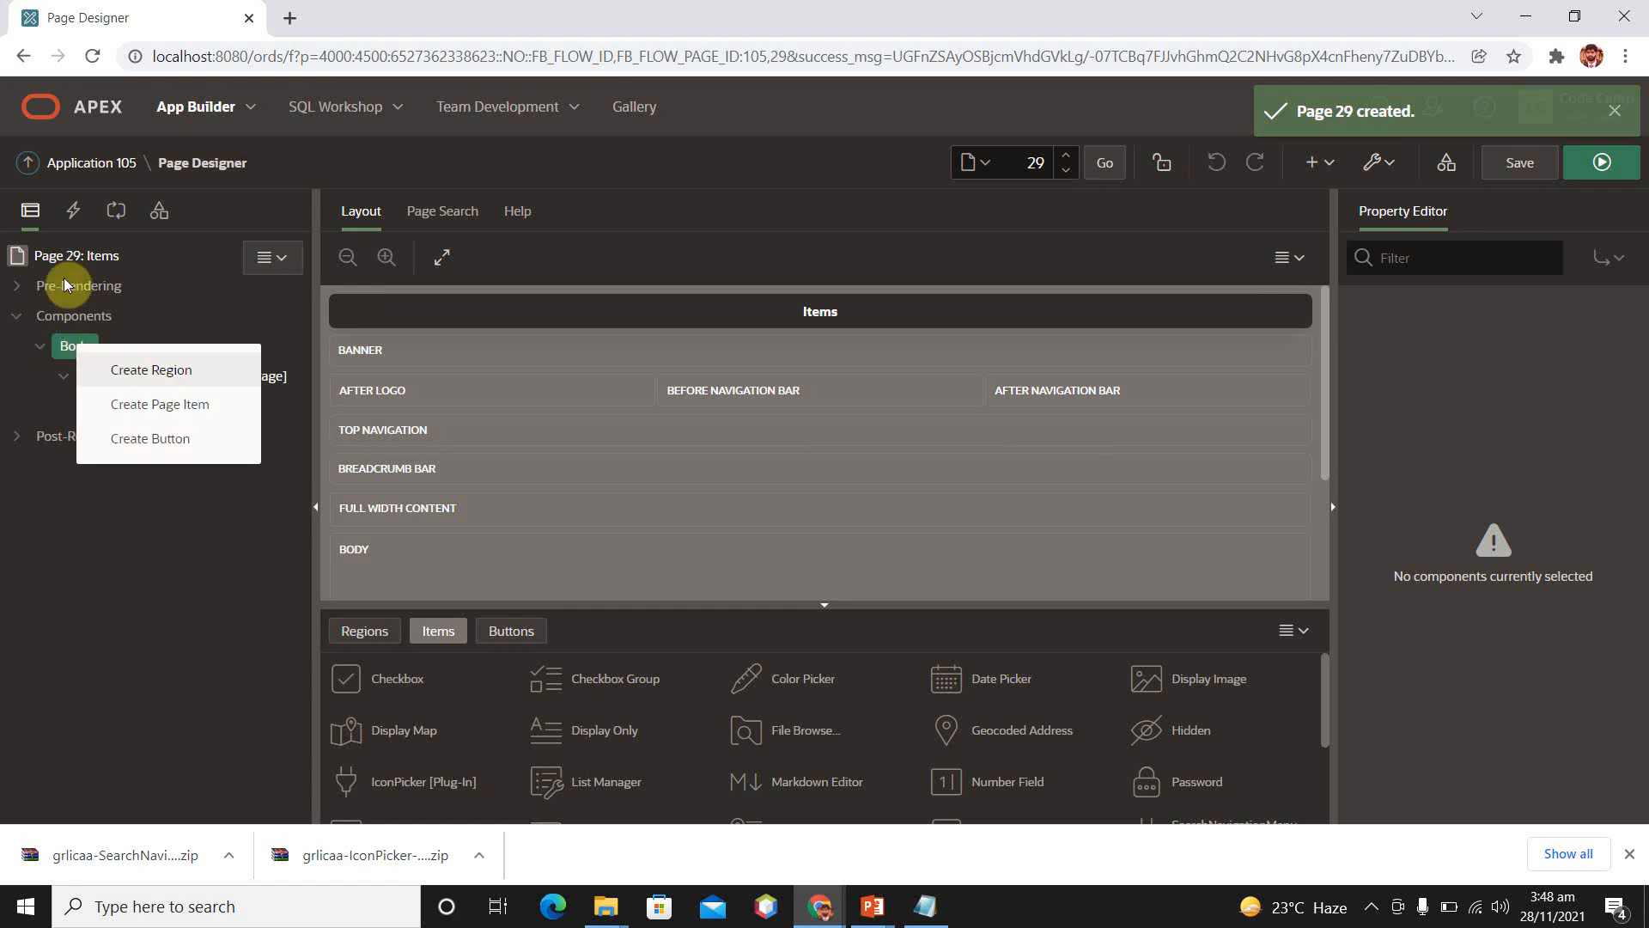
{"action": "left_click", "coordinate": [140, 371]}
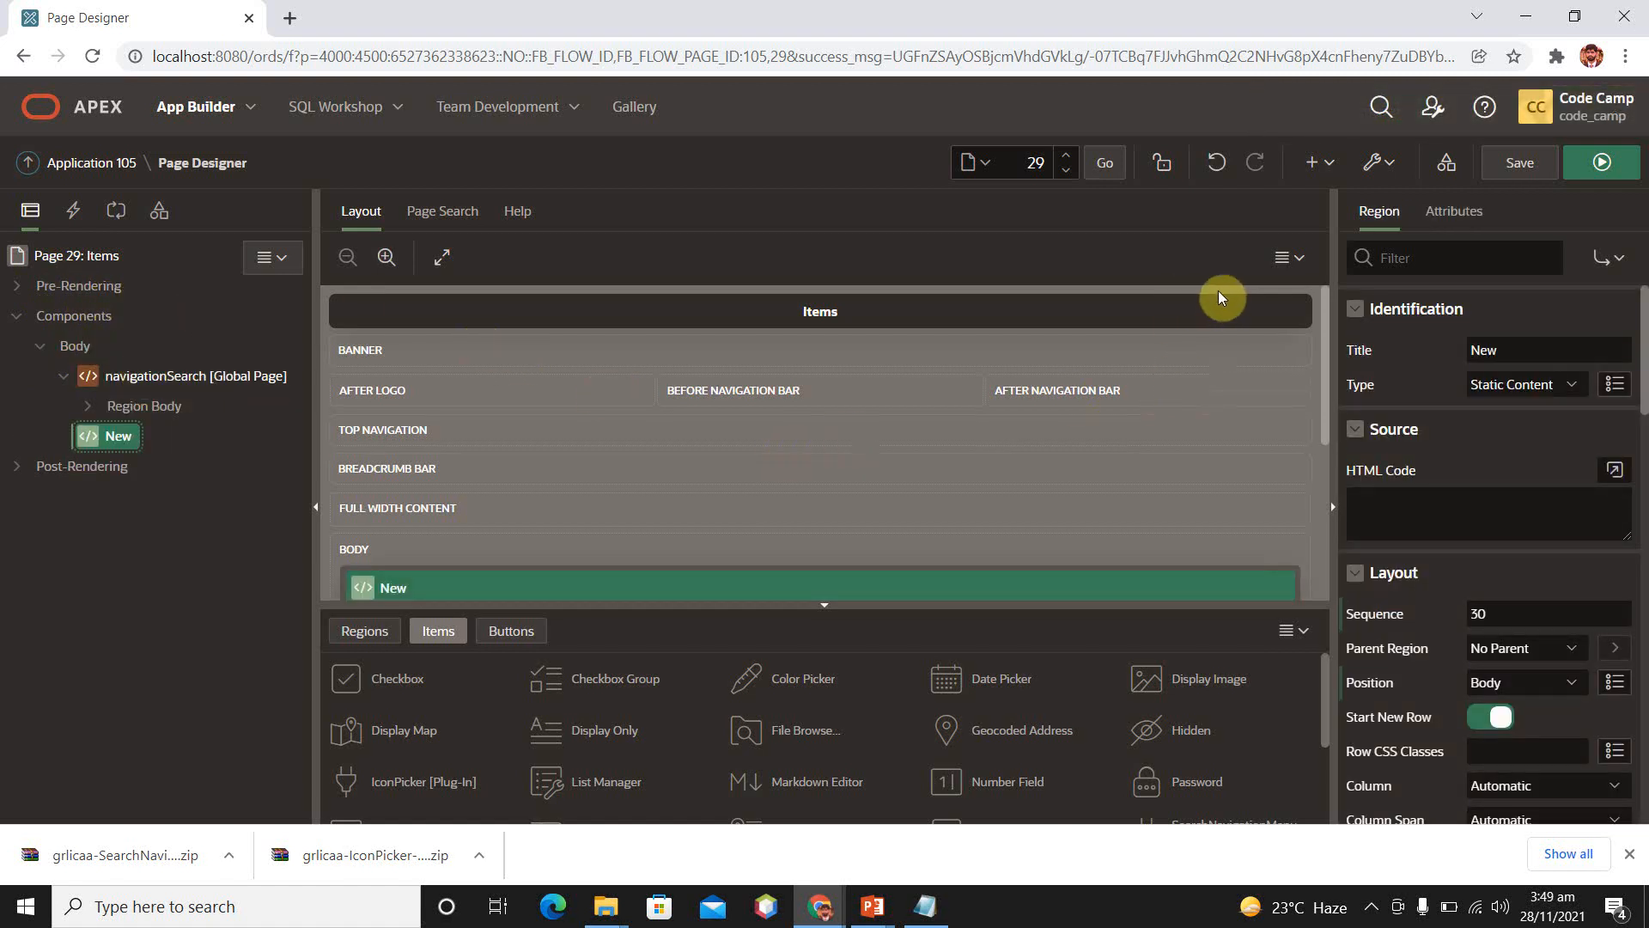
{"action": "left_click", "coordinate": [1512, 352]}
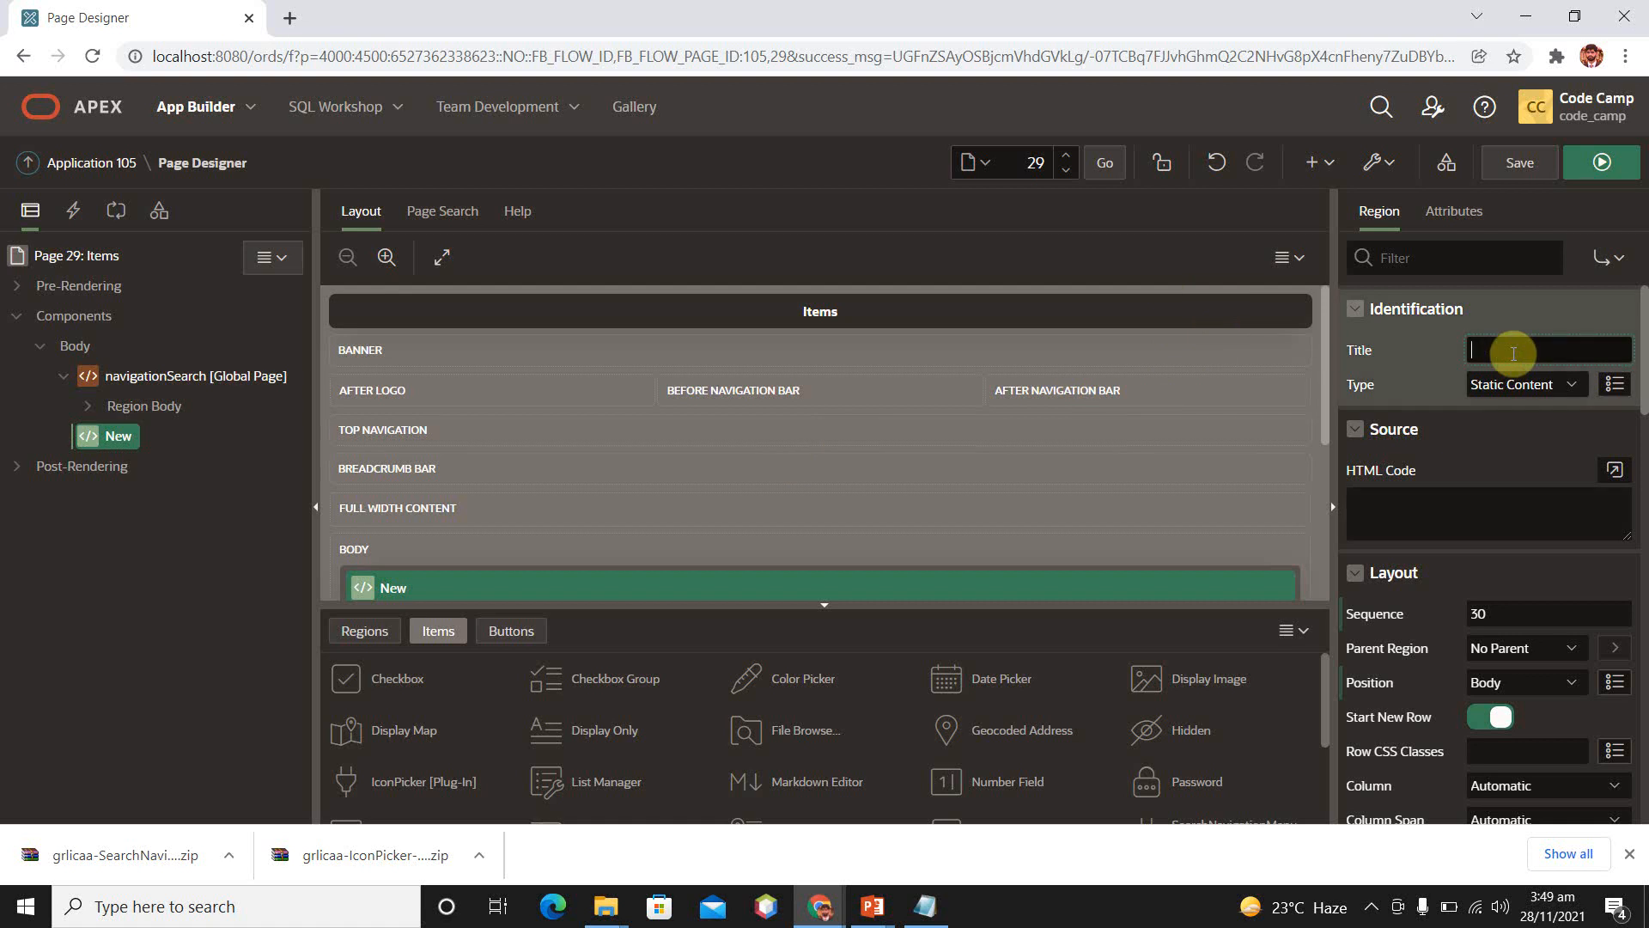
{"action": "type", "text": "Items Demo"}
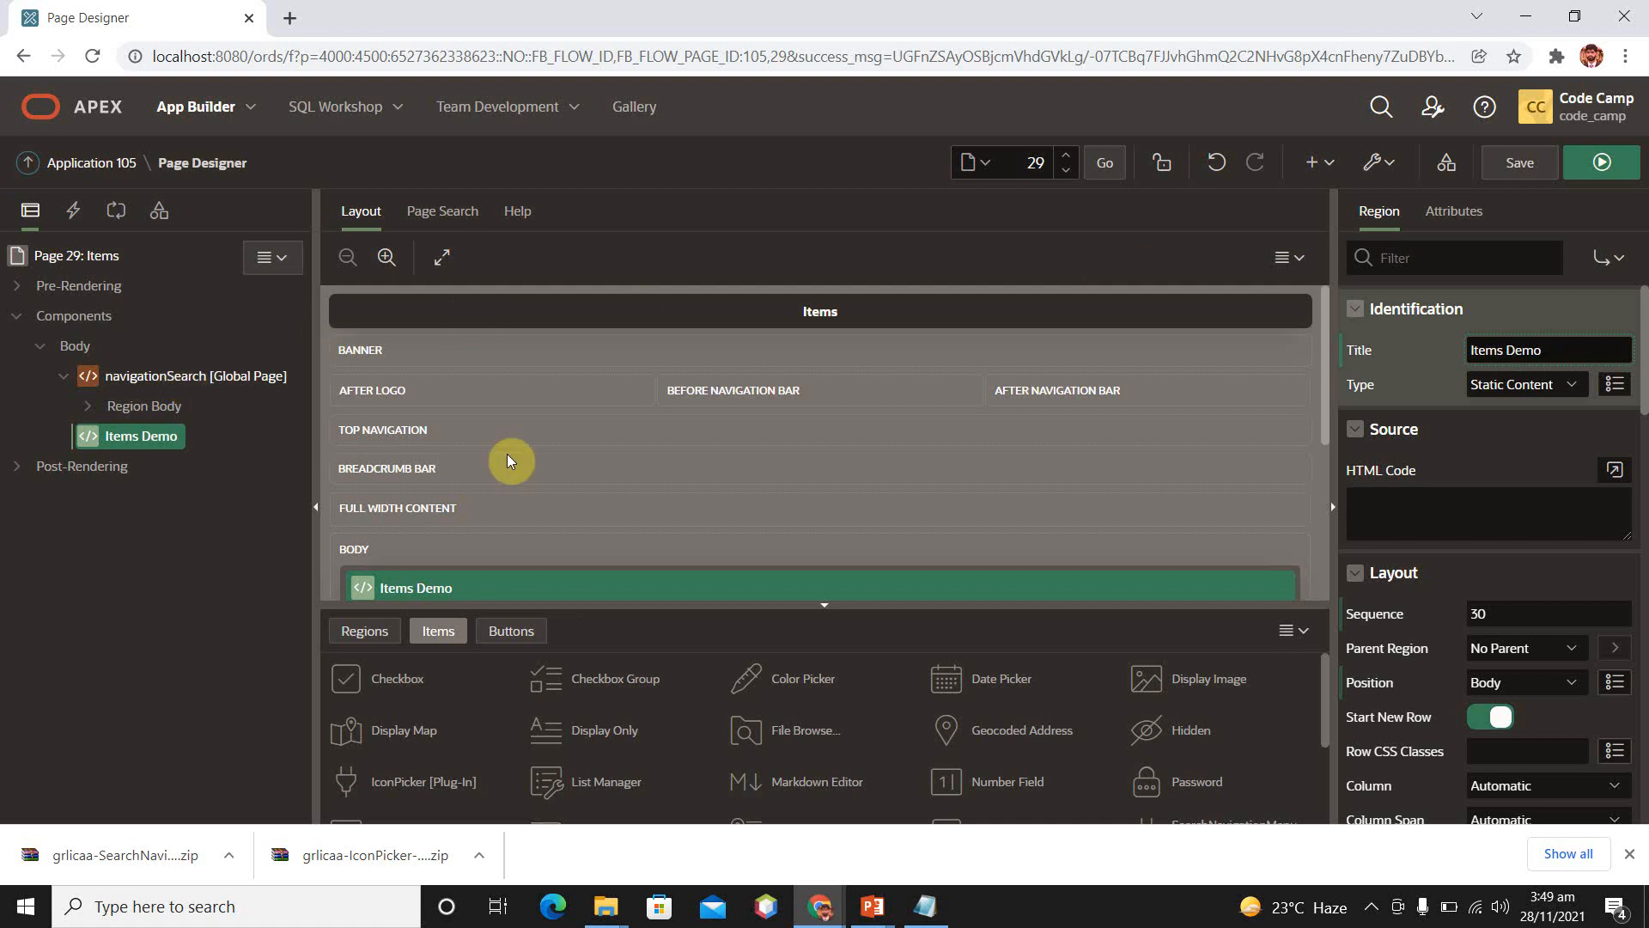
Add a page item of type Text Field to the Items Demo region and label it "Text field".
{"action": "right_click", "coordinate": [162, 434]}
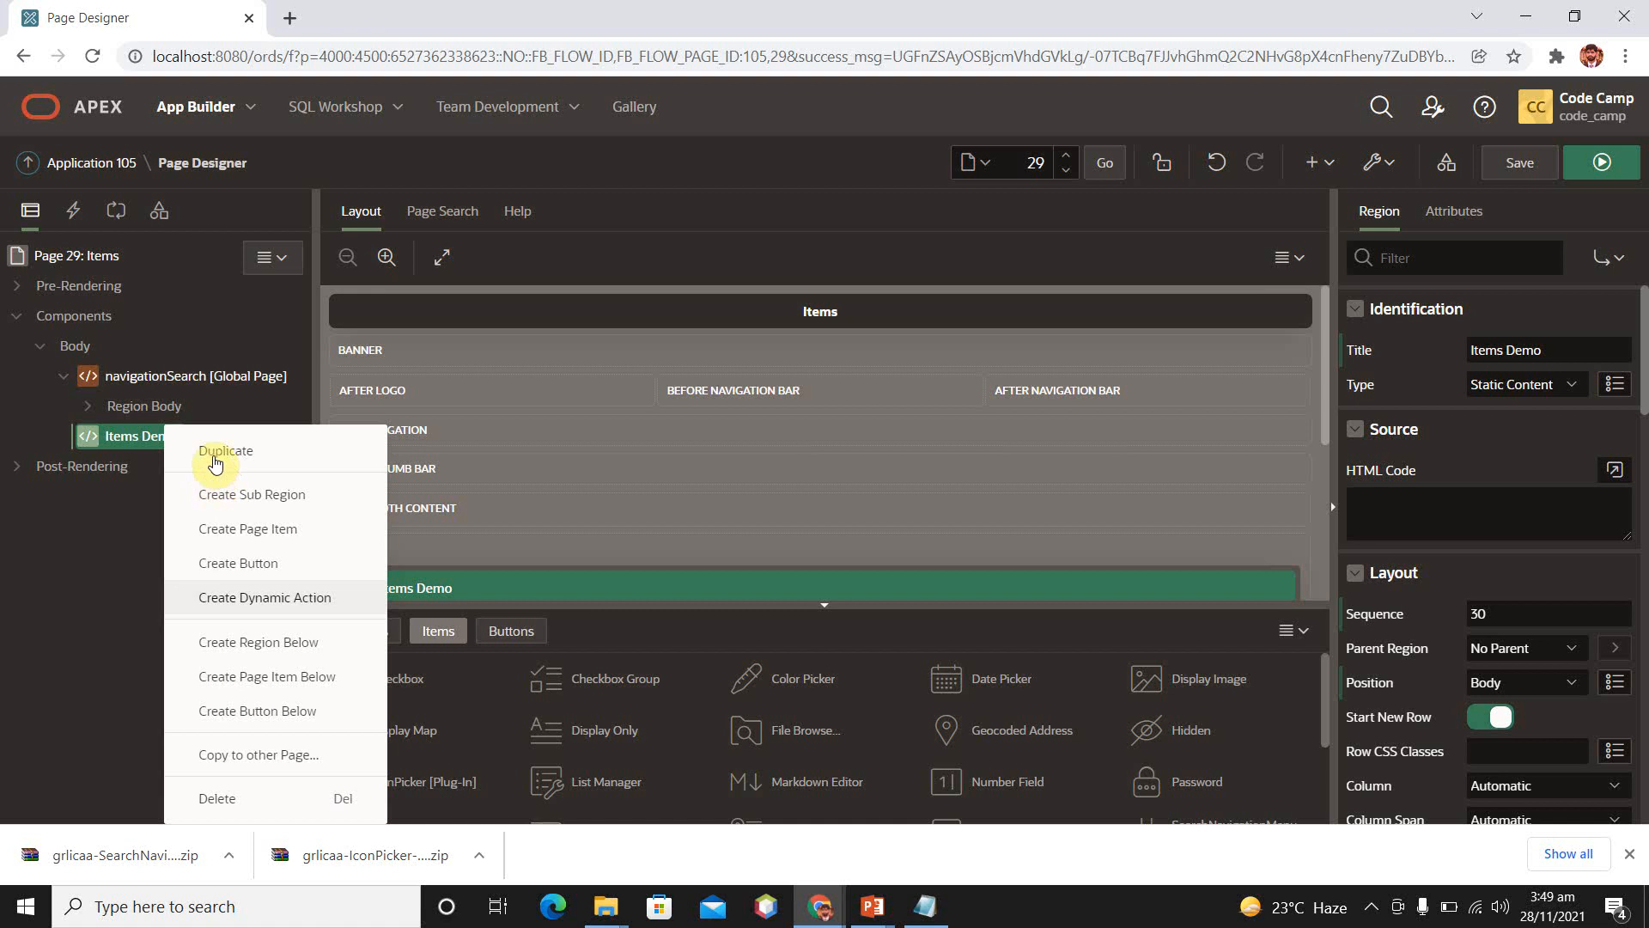
{"action": "left_click", "coordinate": [274, 529]}
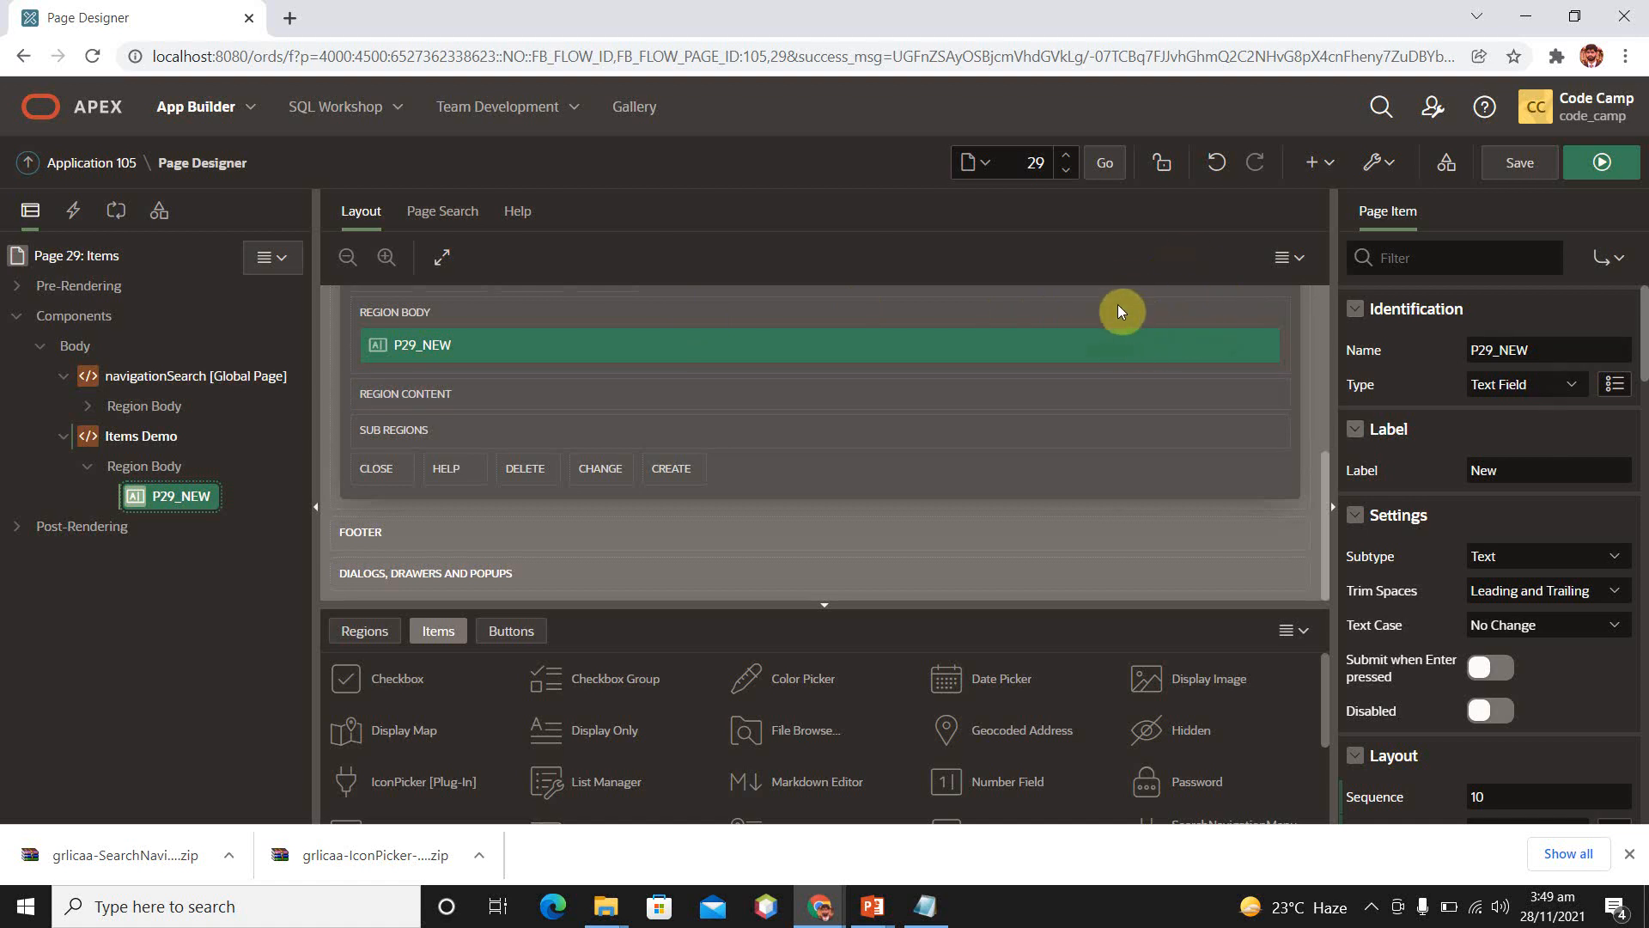
{"action": "left_click", "coordinate": [1539, 385]}
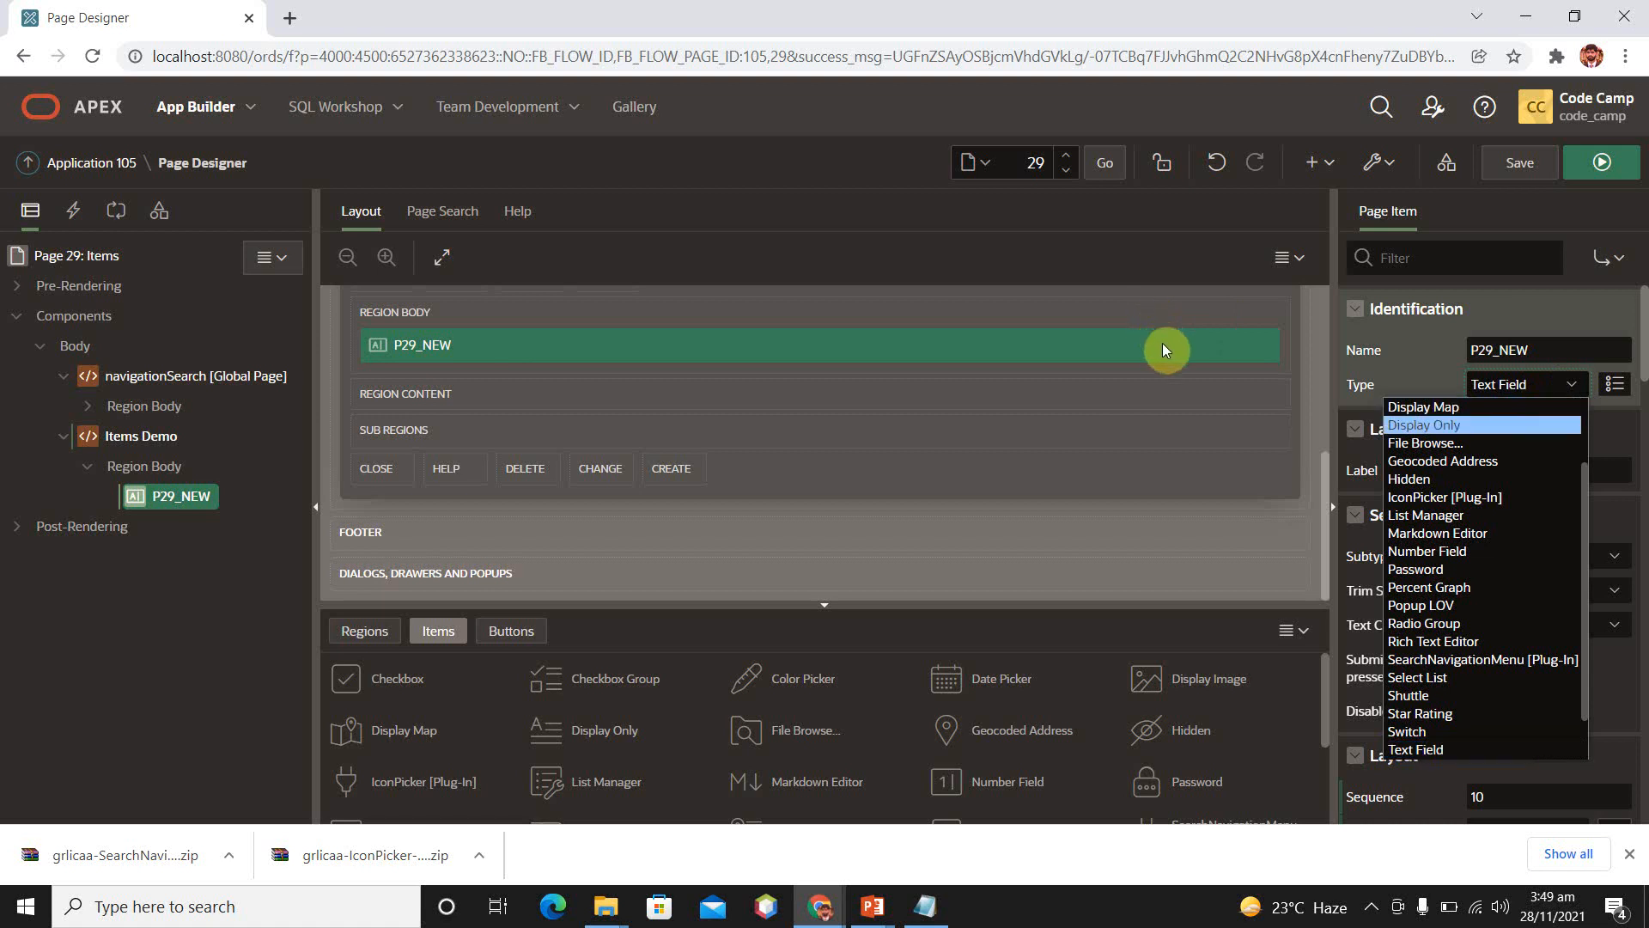
{"action": "left_click", "coordinate": [1432, 749]}
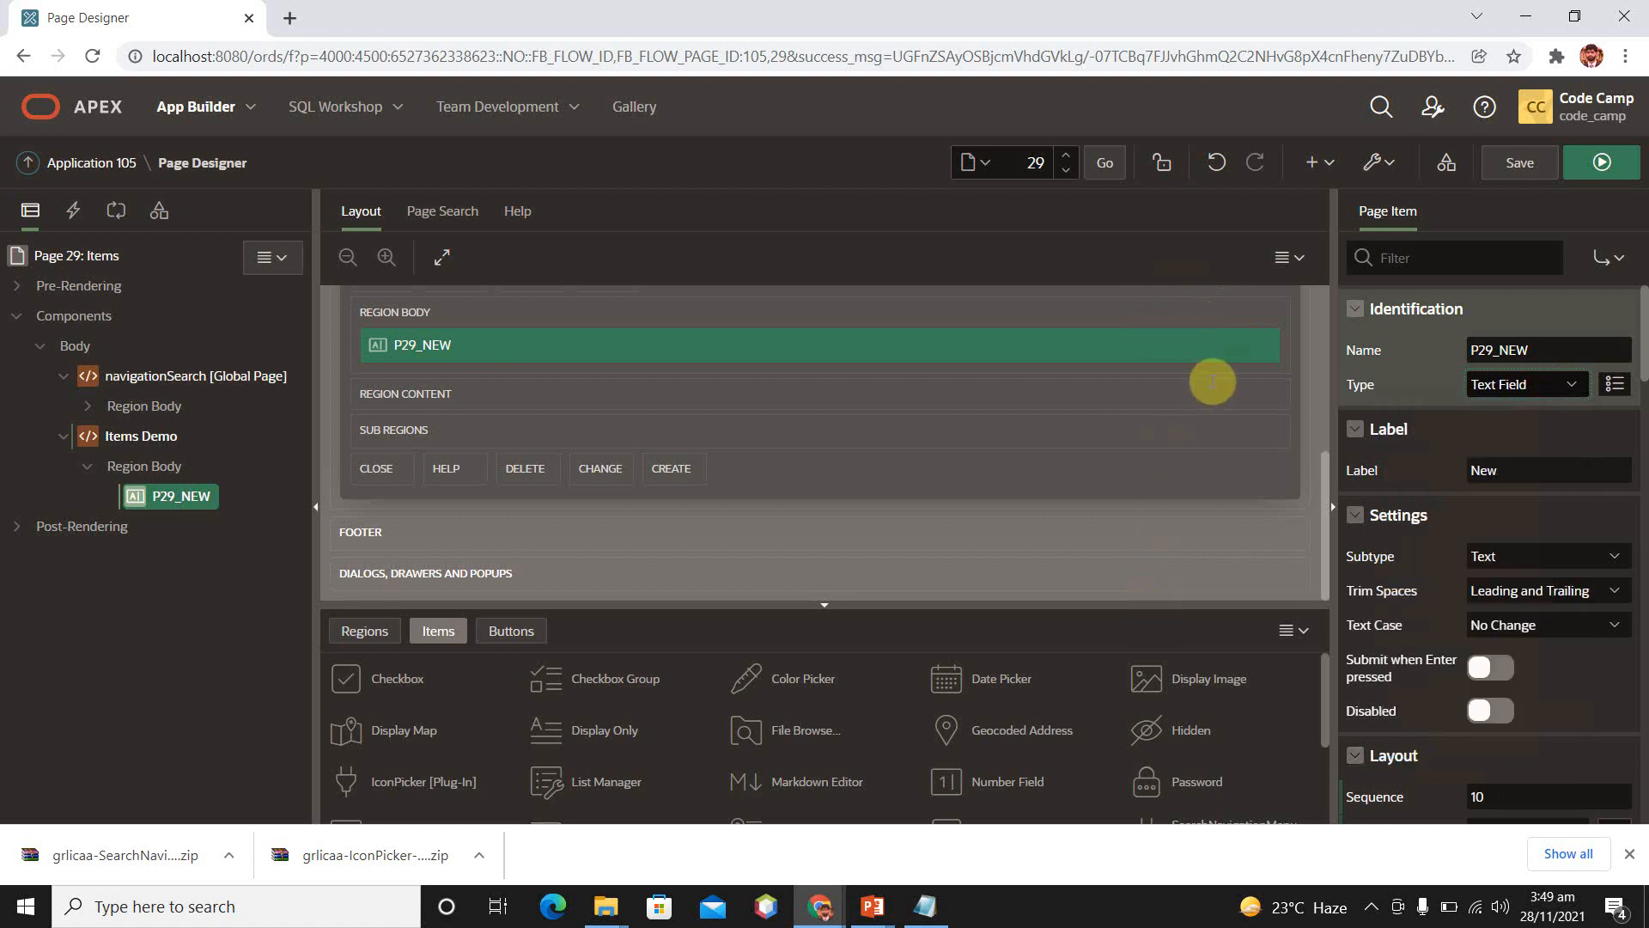
{"action": "left_click", "coordinate": [1515, 475]}
{"action": "key", "text": "BackSpace"}
{"action": "key", "text": "BackSpace"}
{"action": "key", "text": "BackSpace"}
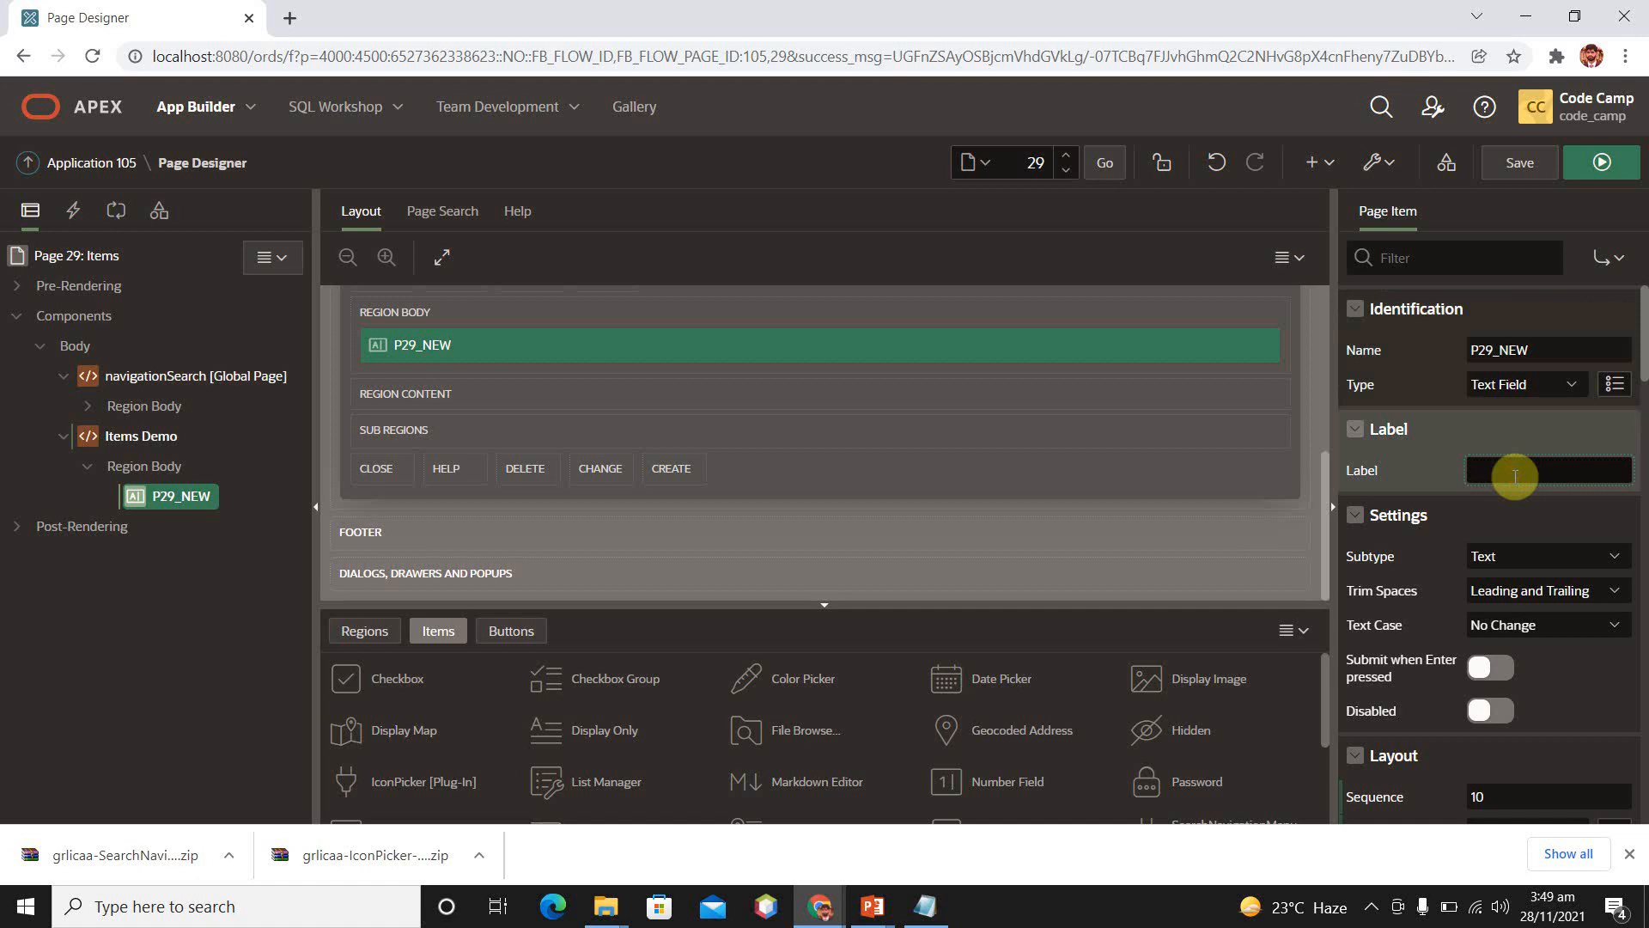
{"action": "type", "text": "Text field"}
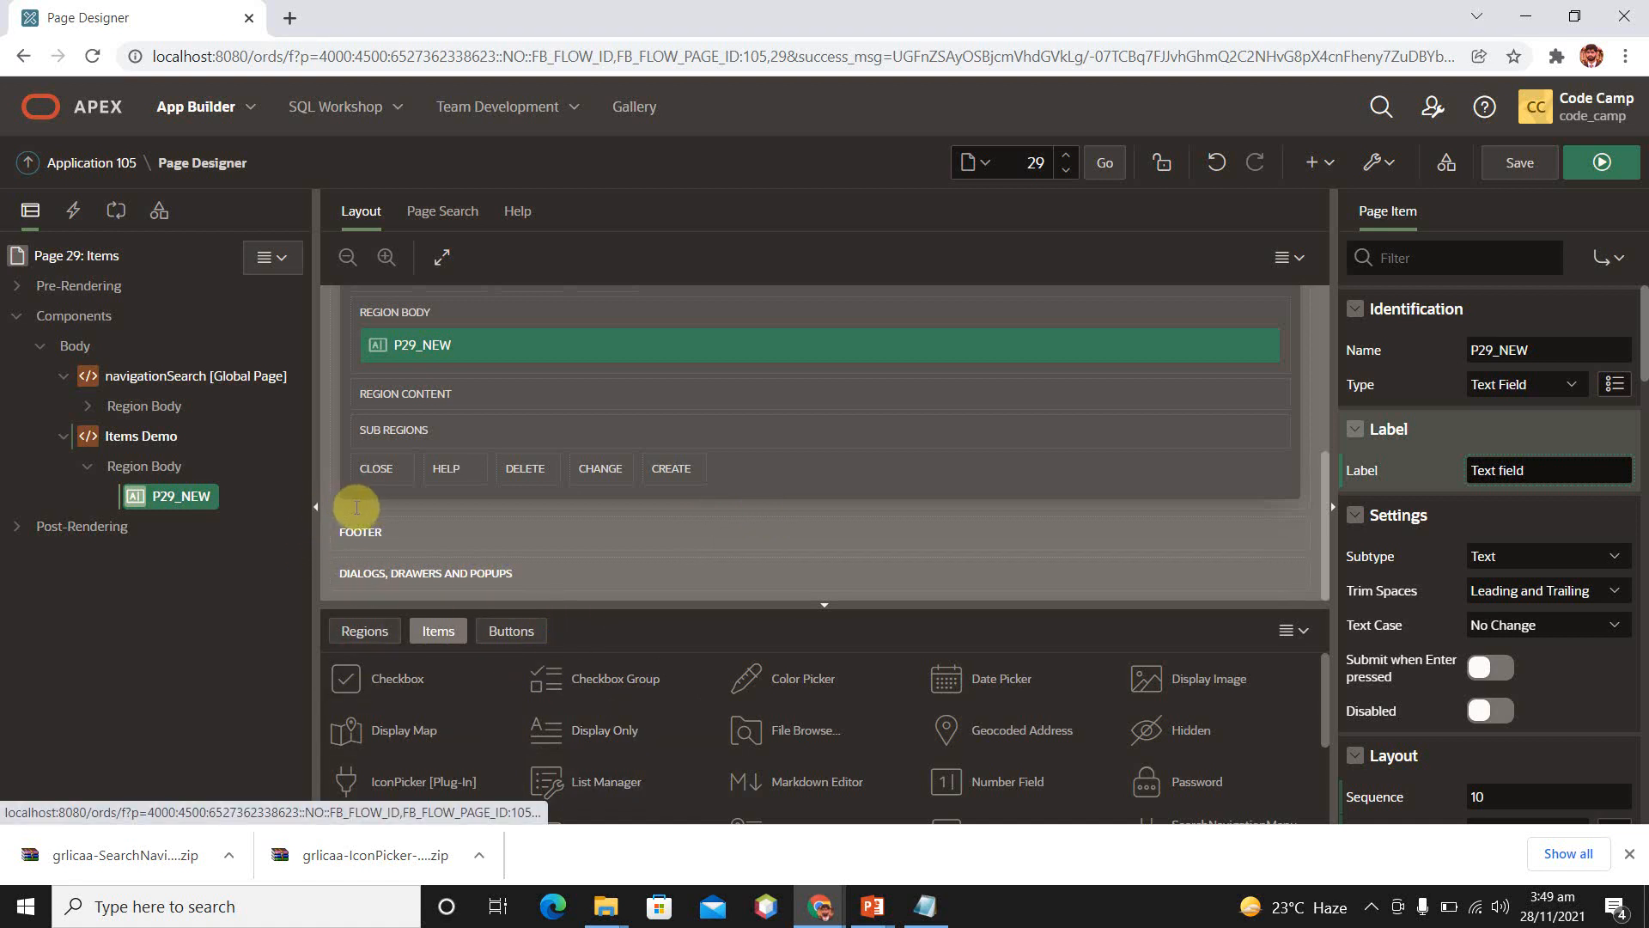
Add a second item below P29_NEW in the Items Demo region body and set its type to Display Only.
{"action": "scroll", "coordinate": [589, 630], "scroll_direction": "down", "scroll_amount": 3}
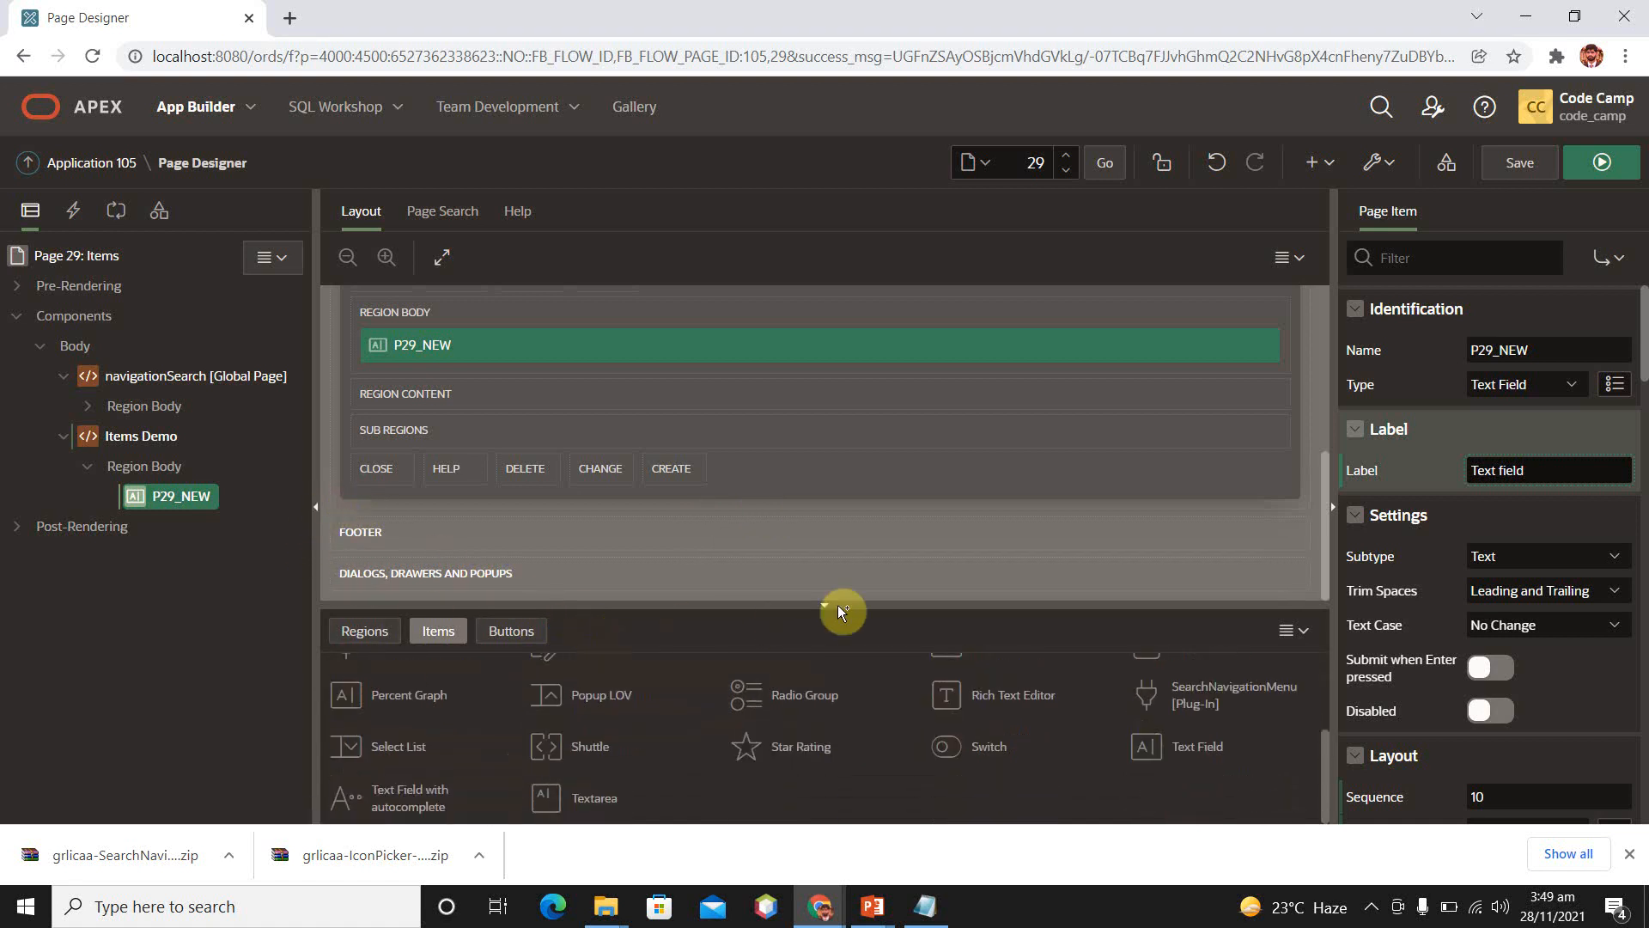
{"action": "left_click_drag", "start_coordinate": [1198, 745], "coordinate": [379, 416]}
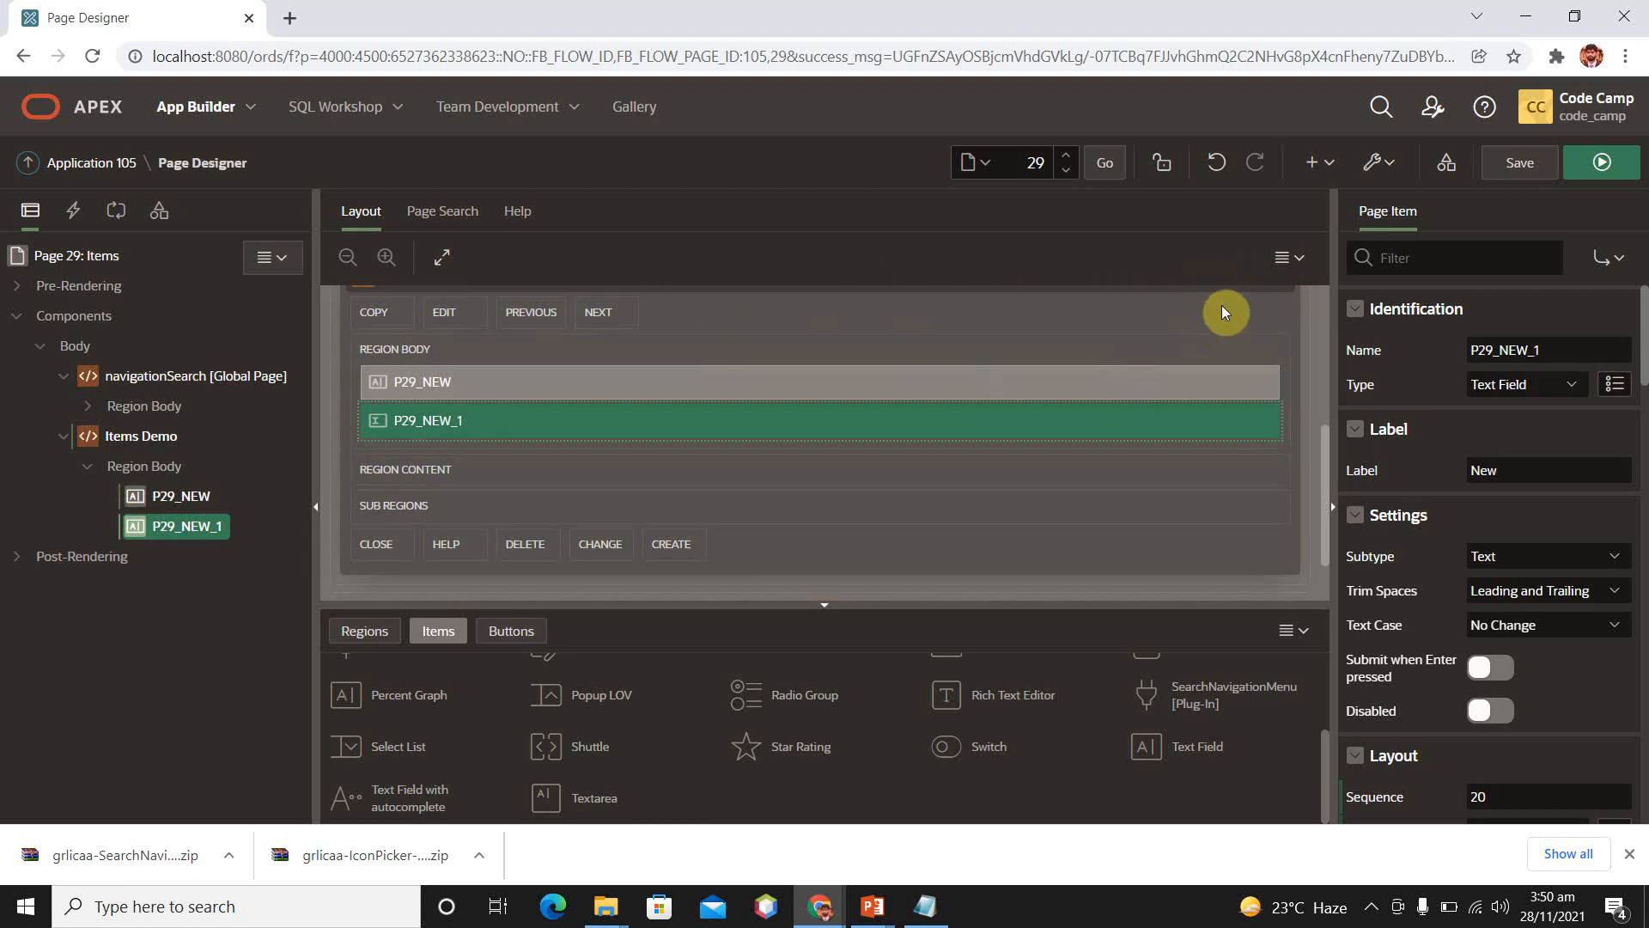
{"action": "left_click", "coordinate": [1533, 383]}
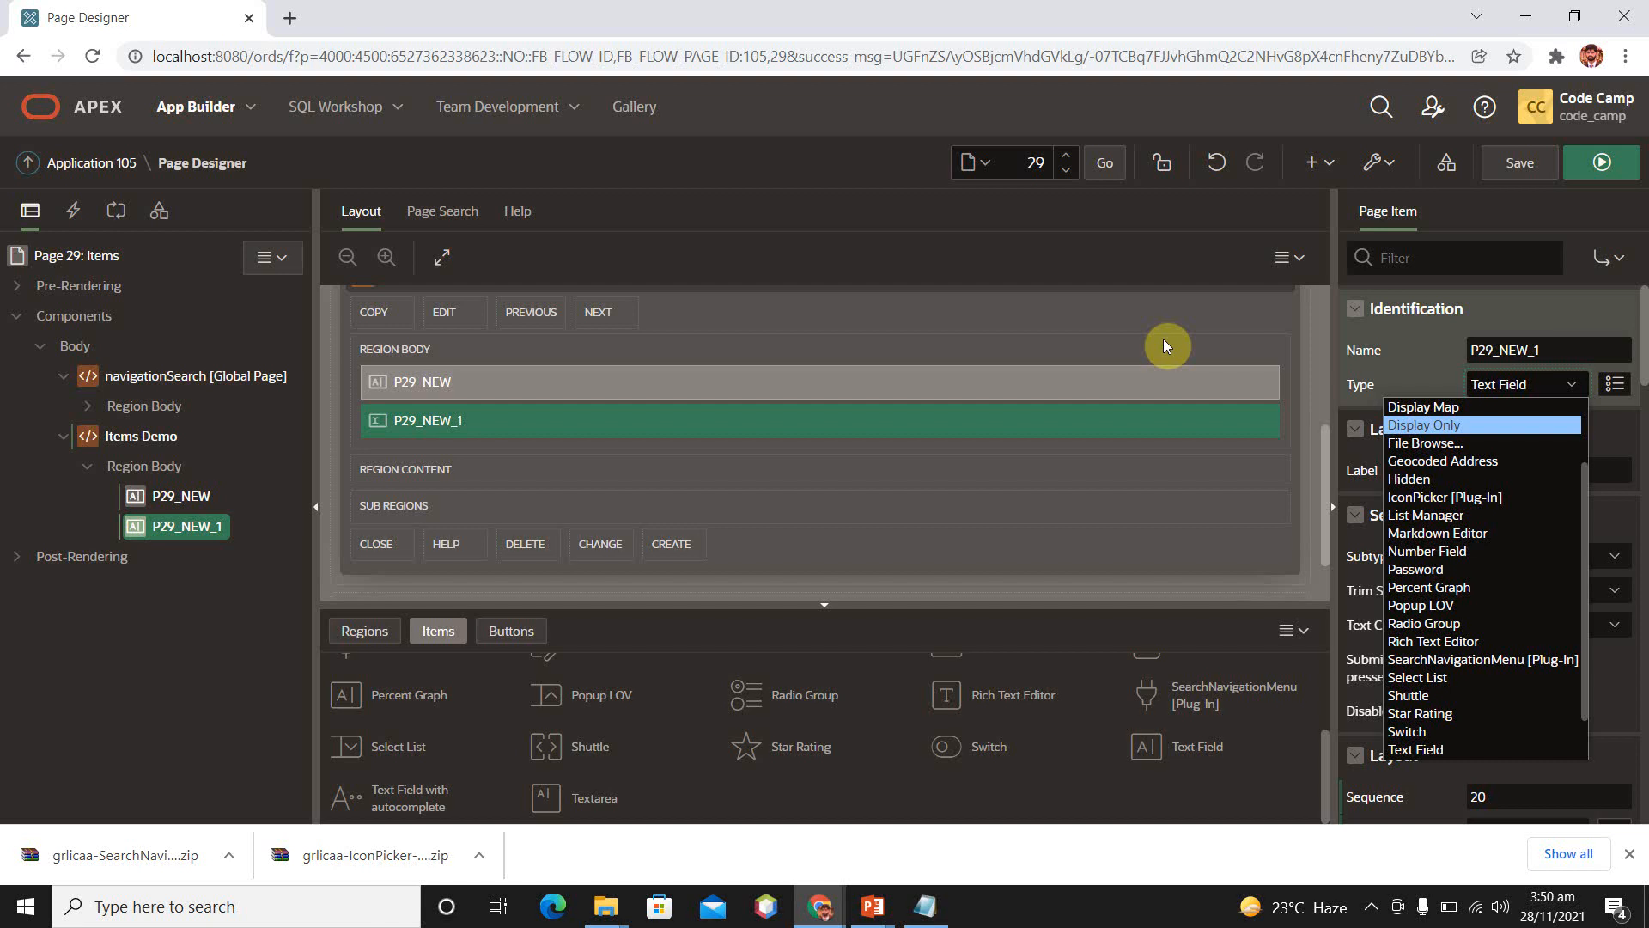
{"action": "left_click", "coordinate": [1453, 425]}
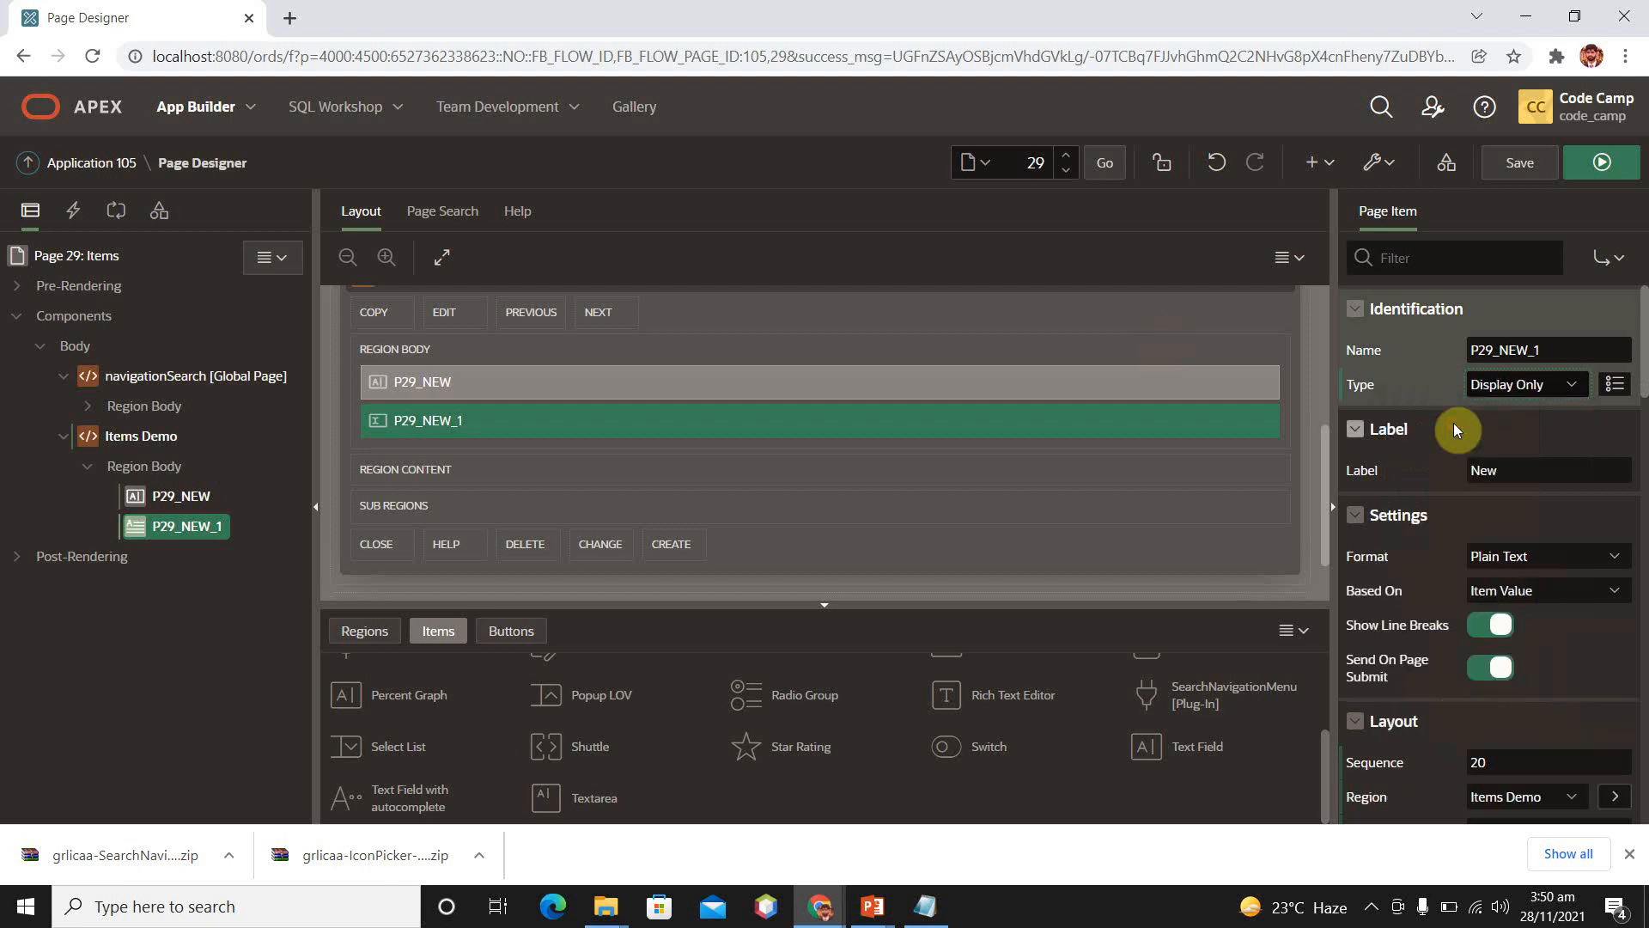
Save and run the Items page, closing the expired-session tab and running the page again.
{"action": "left_click", "coordinate": [1620, 166]}
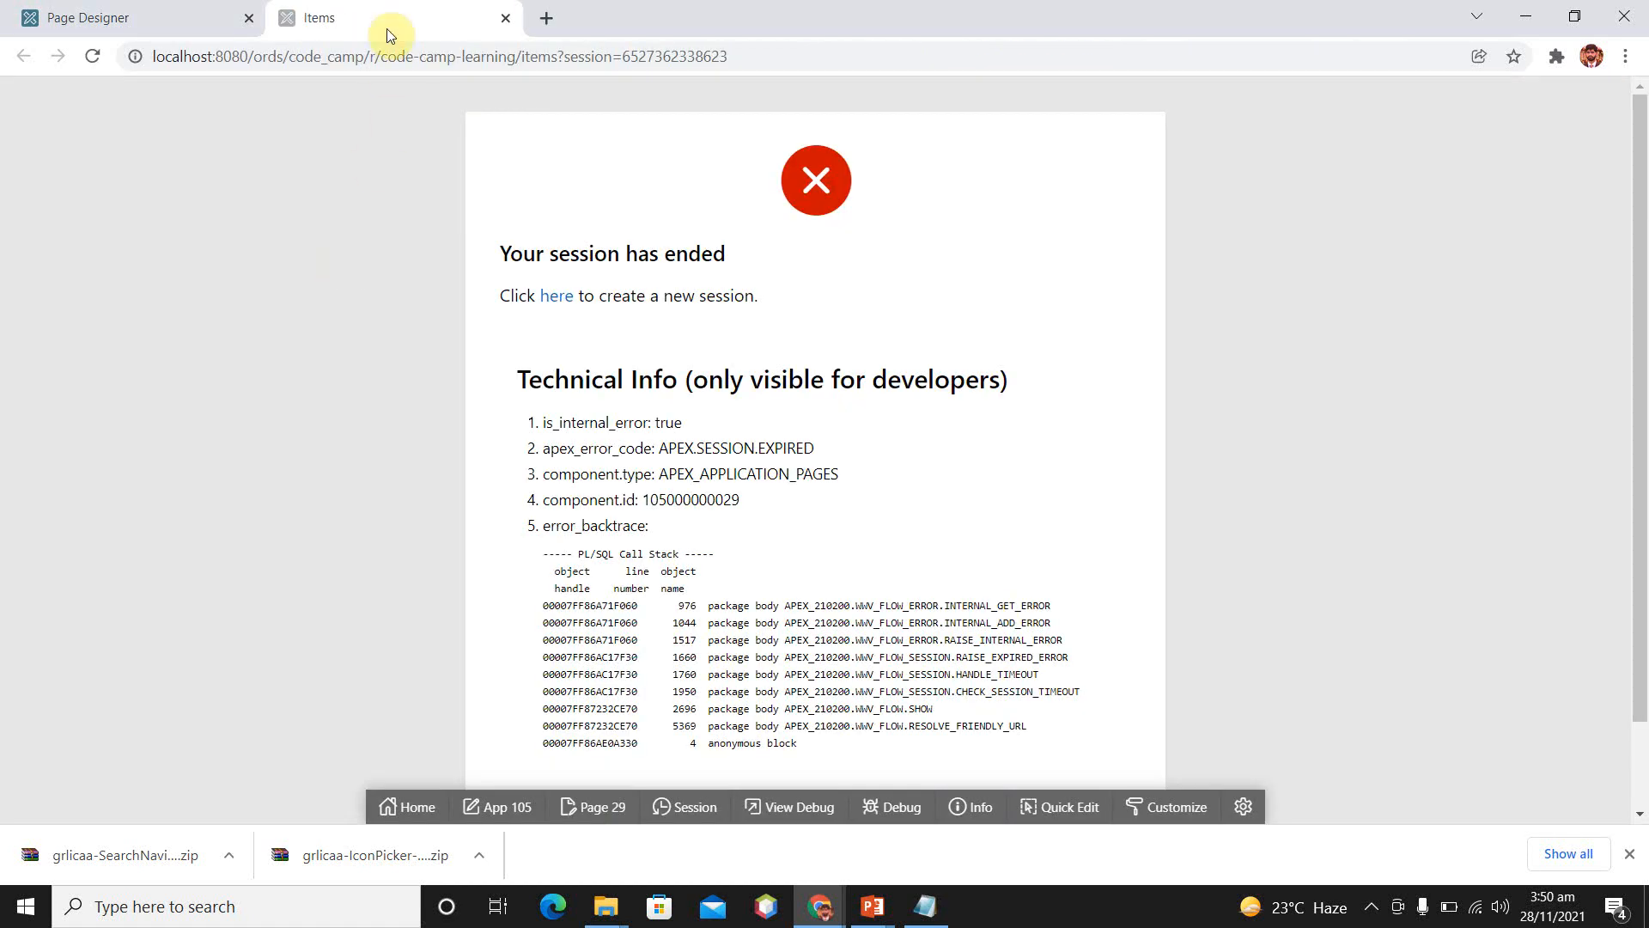
{"action": "left_click", "coordinate": [505, 18]}
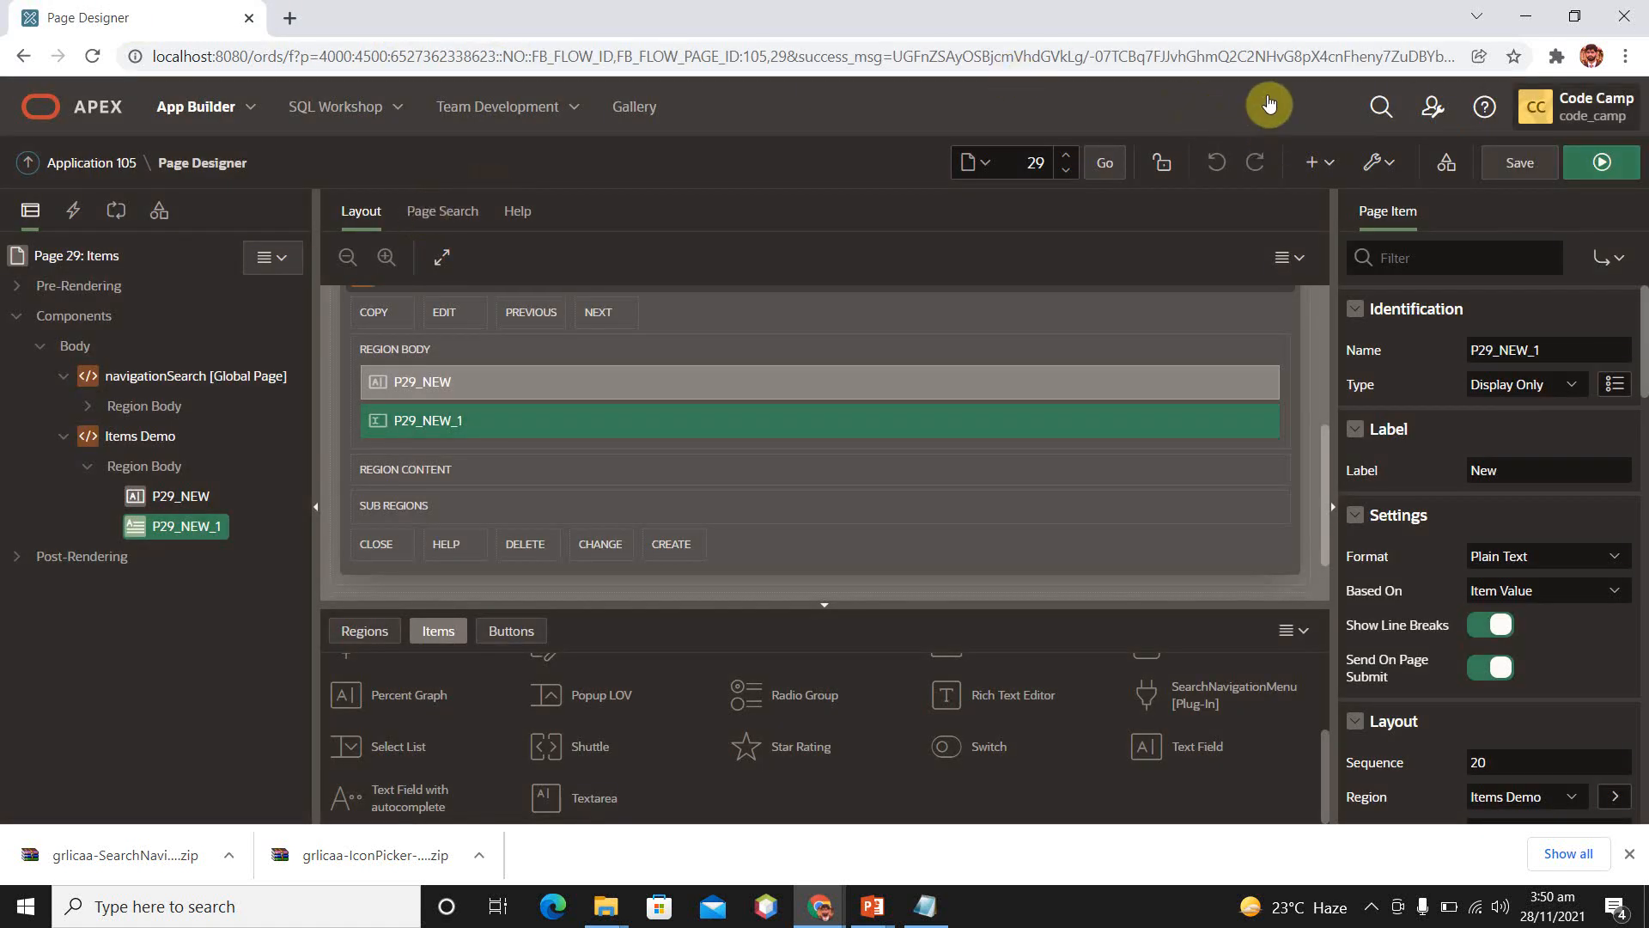
{"action": "left_click", "coordinate": [1521, 162]}
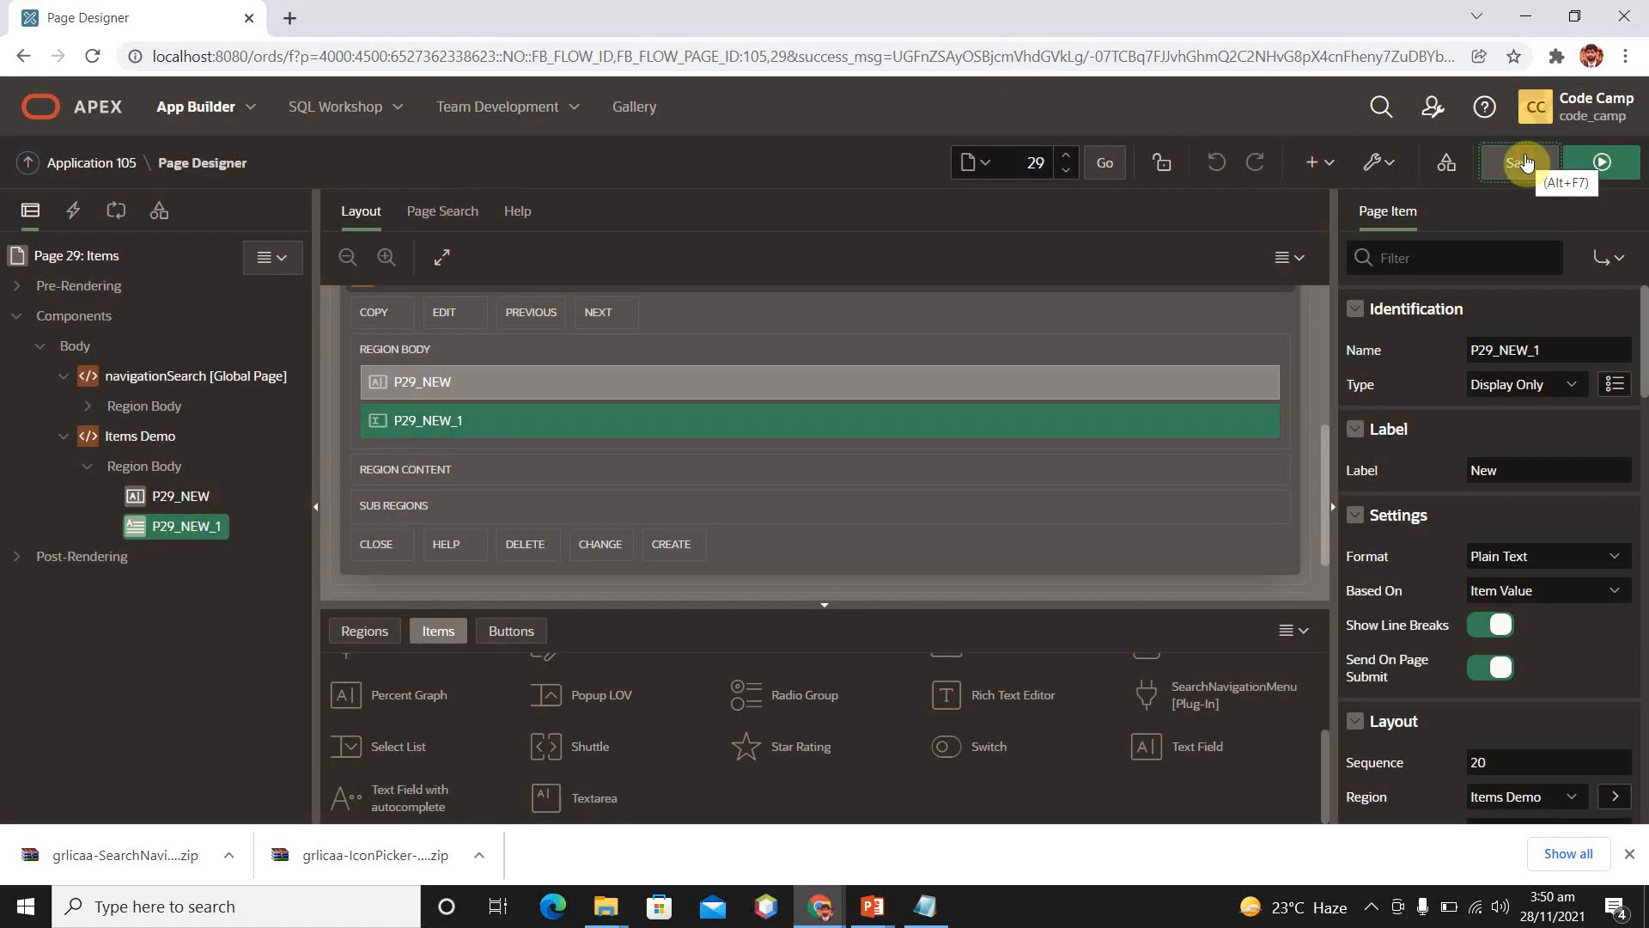
{"action": "left_click", "coordinate": [1599, 164]}
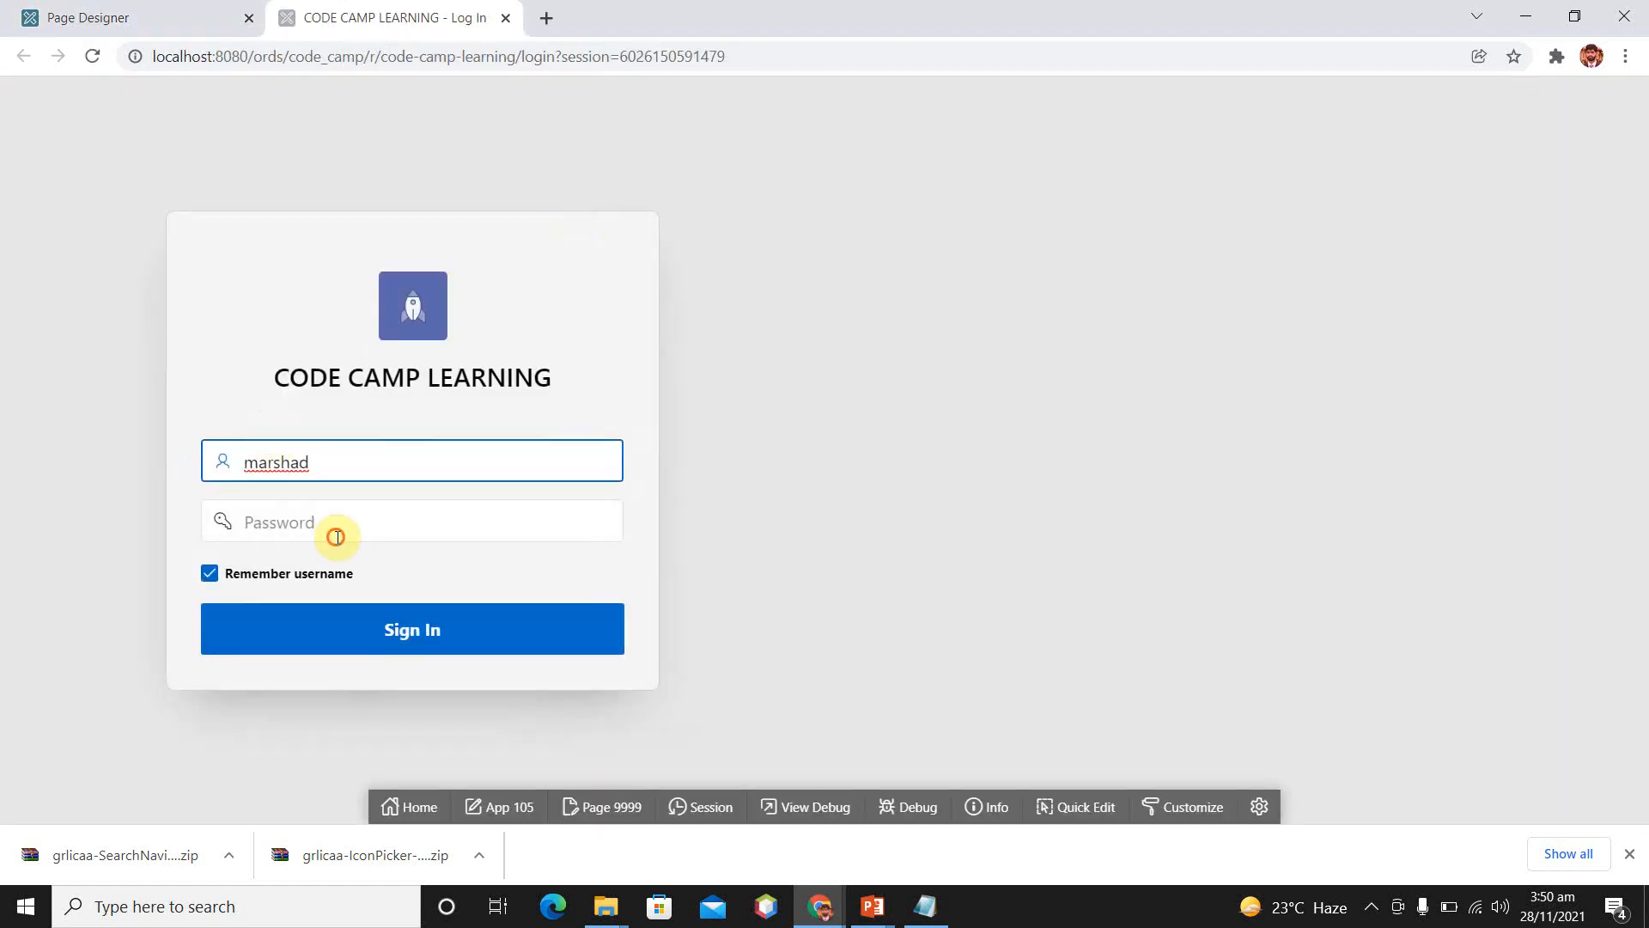
Sign in to the CODE CAMP LEARNING application by entering the account password.
{"action": "left_click", "coordinate": [337, 537]}
{"action": "type", "text": "••"}
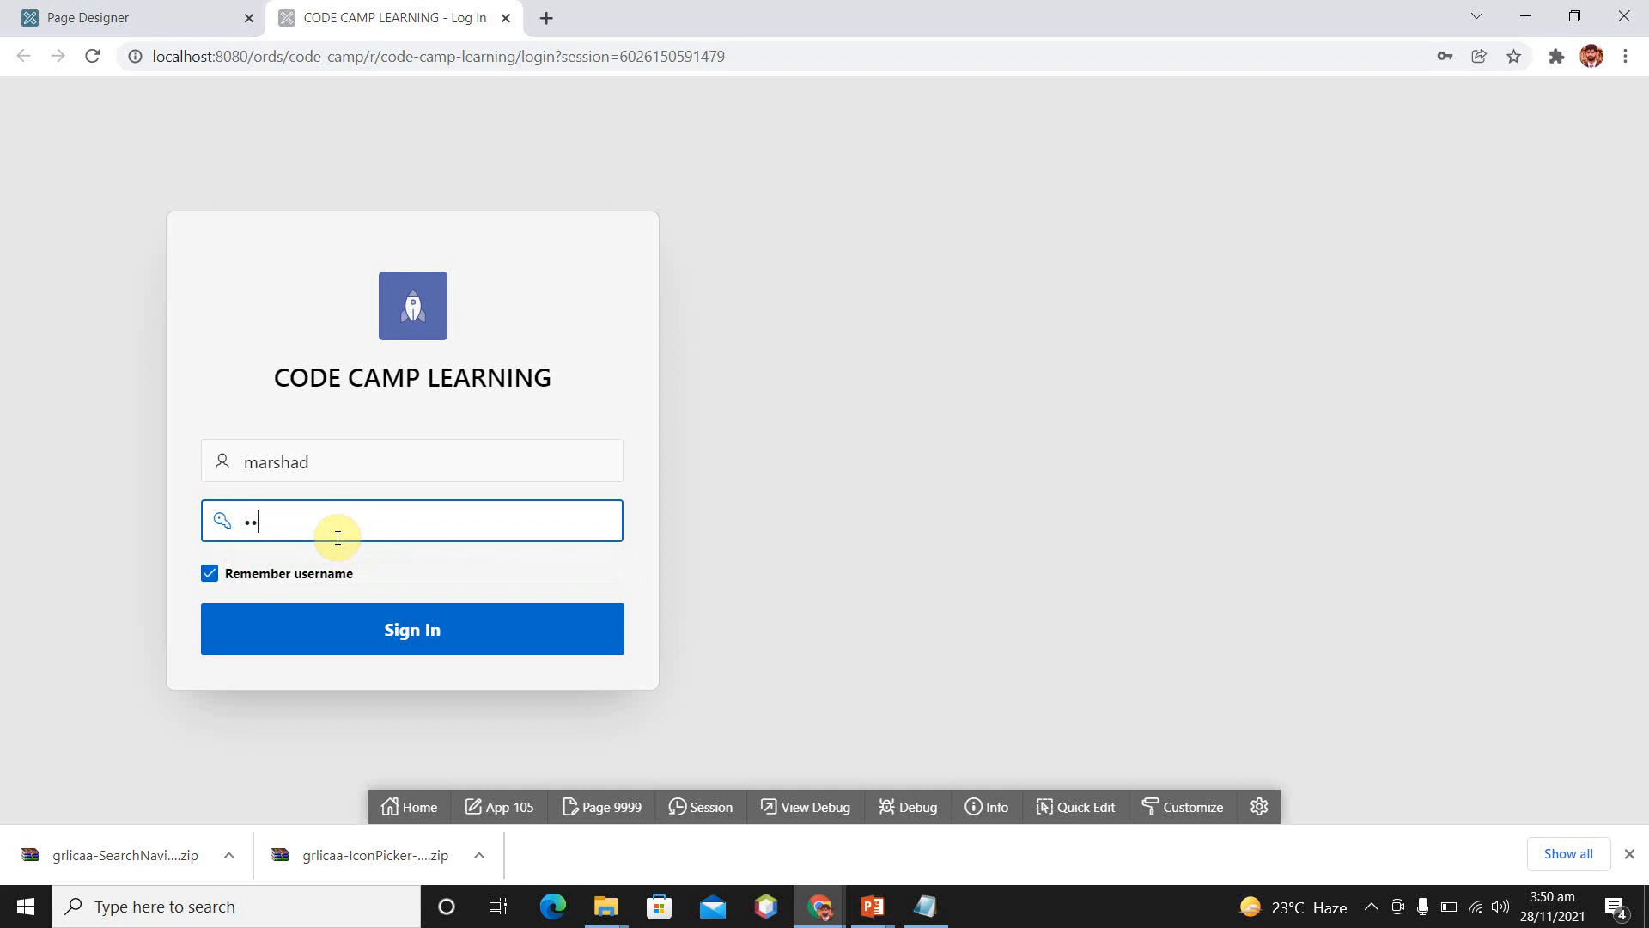
{"action": "type", "text": "••••••"}
{"action": "key", "text": "Return"}
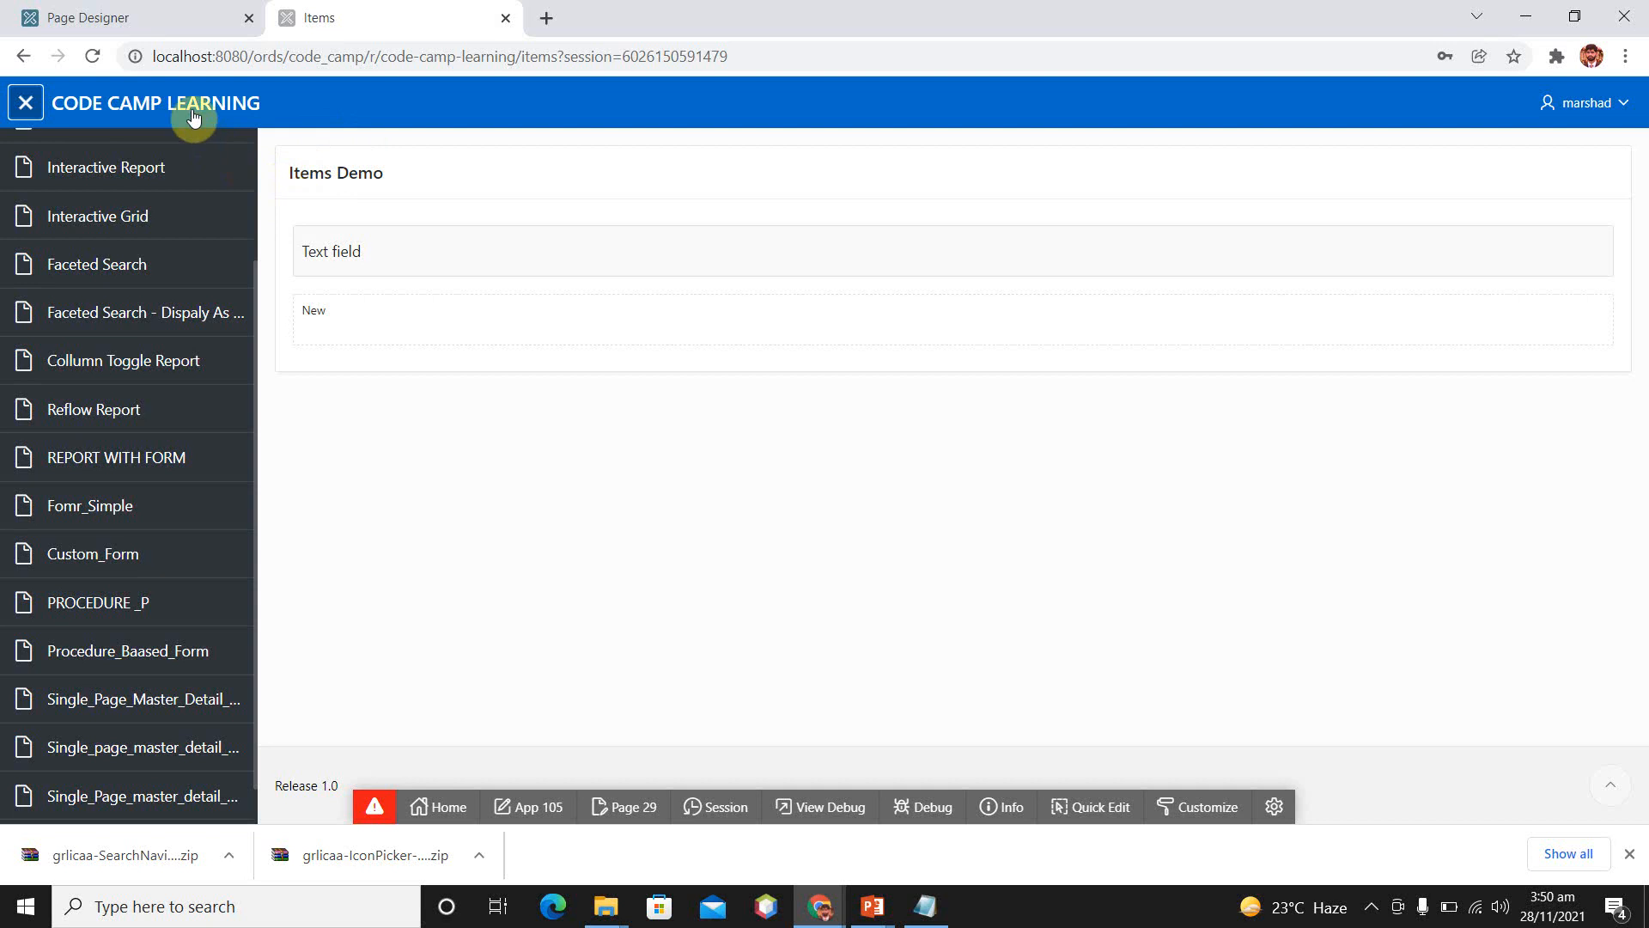
Test the Text field item on the running Items page by entering the sample text "ennlajdl".
{"action": "left_click", "coordinate": [360, 252]}
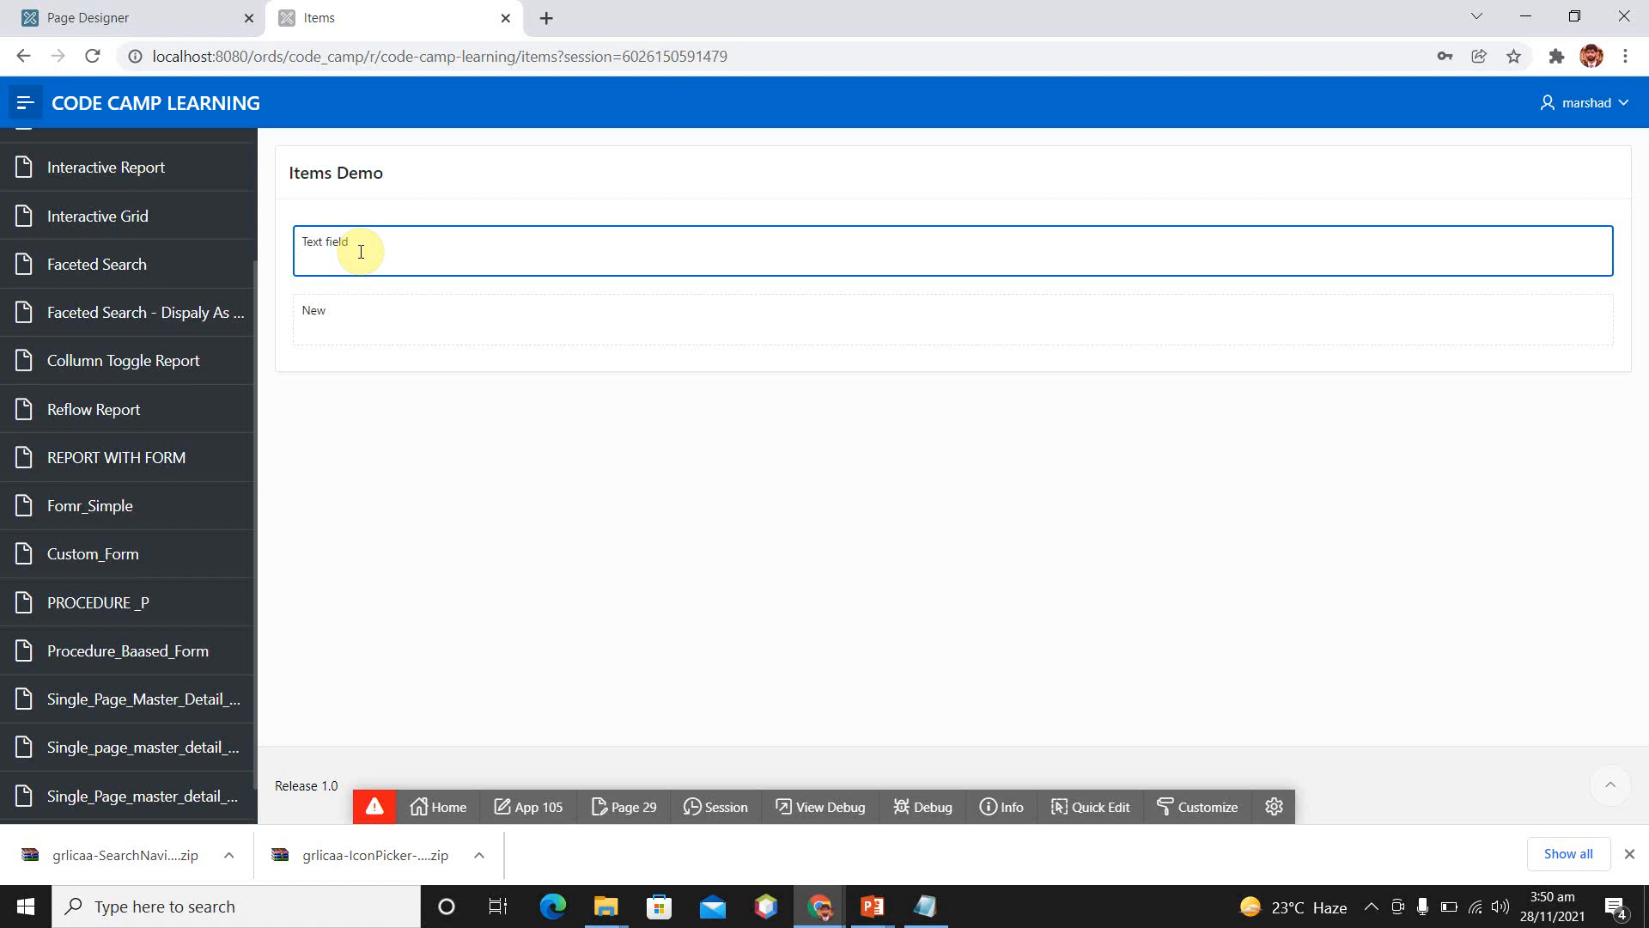
{"action": "type", "text": "ennlajdl"}
{"action": "key", "text": "Tab"}
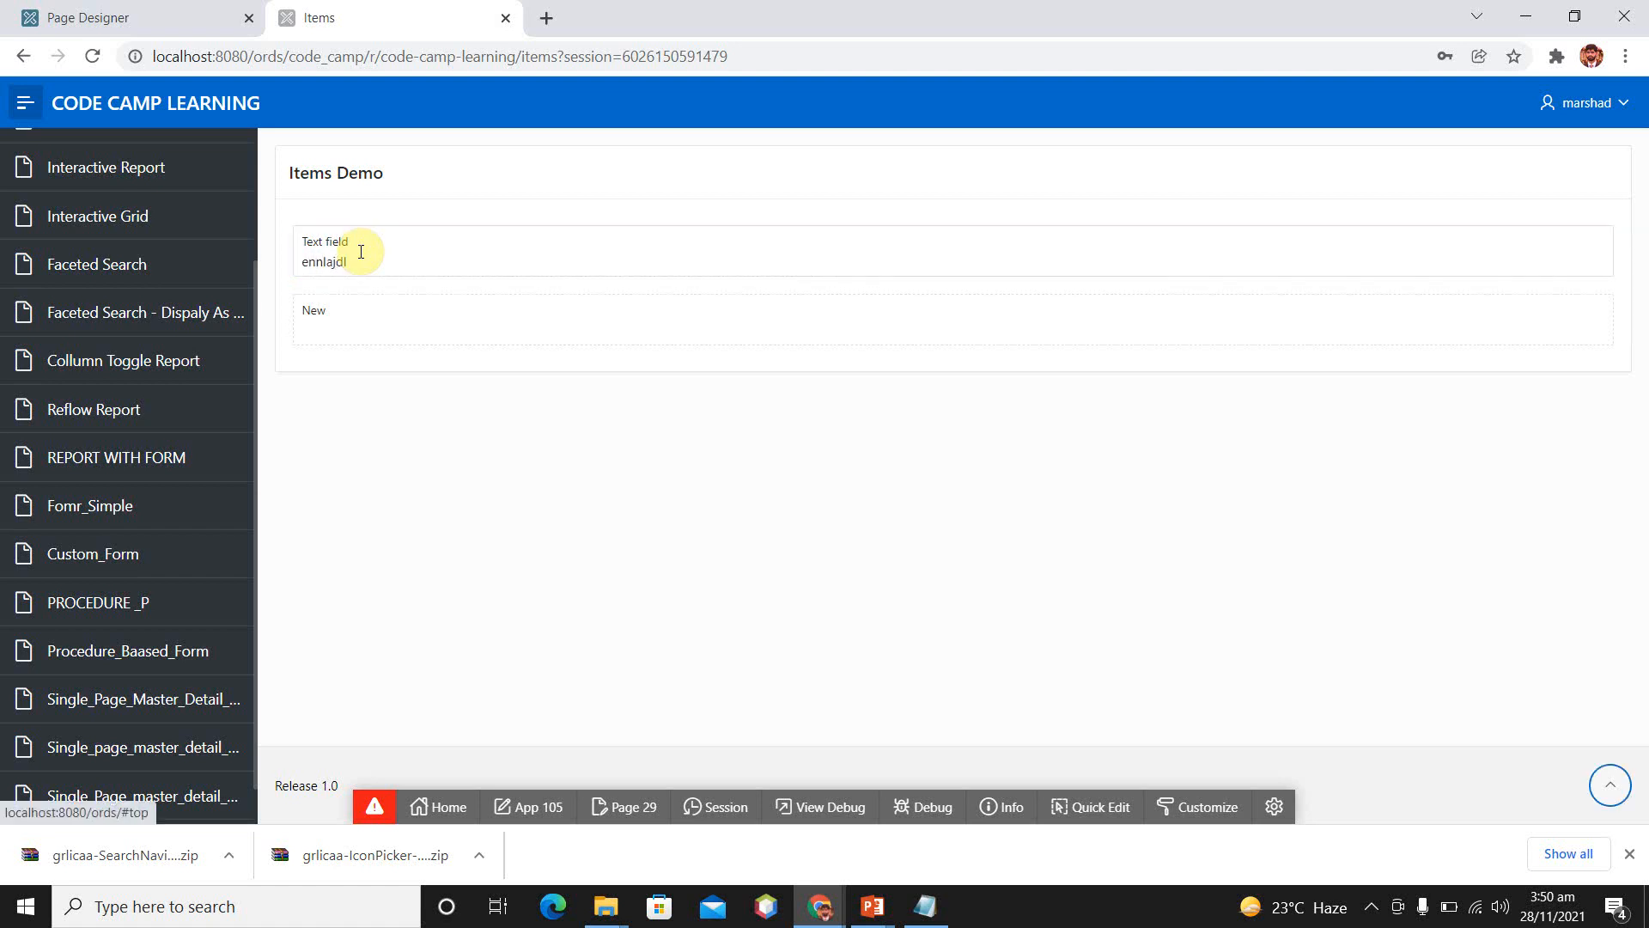
Duplicate the Display Only item P29_NEW_1 in the Items Demo region and set the copy's type to Color Picker.
{"action": "left_click", "coordinate": [322, 319]}
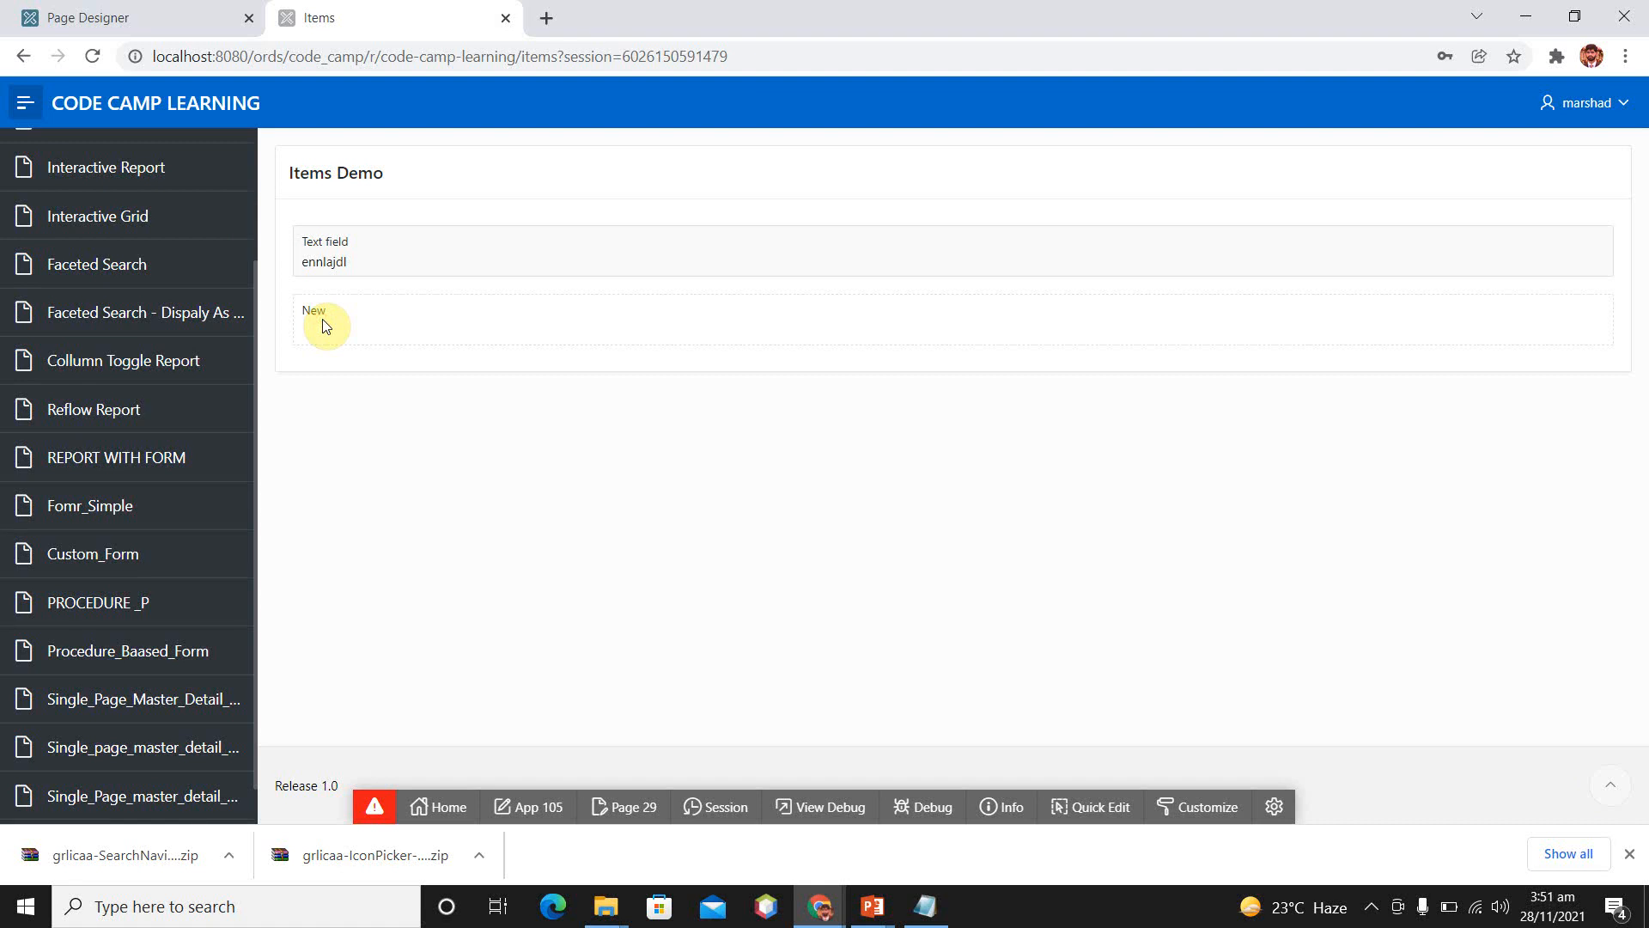
{"action": "left_click", "coordinate": [176, 14]}
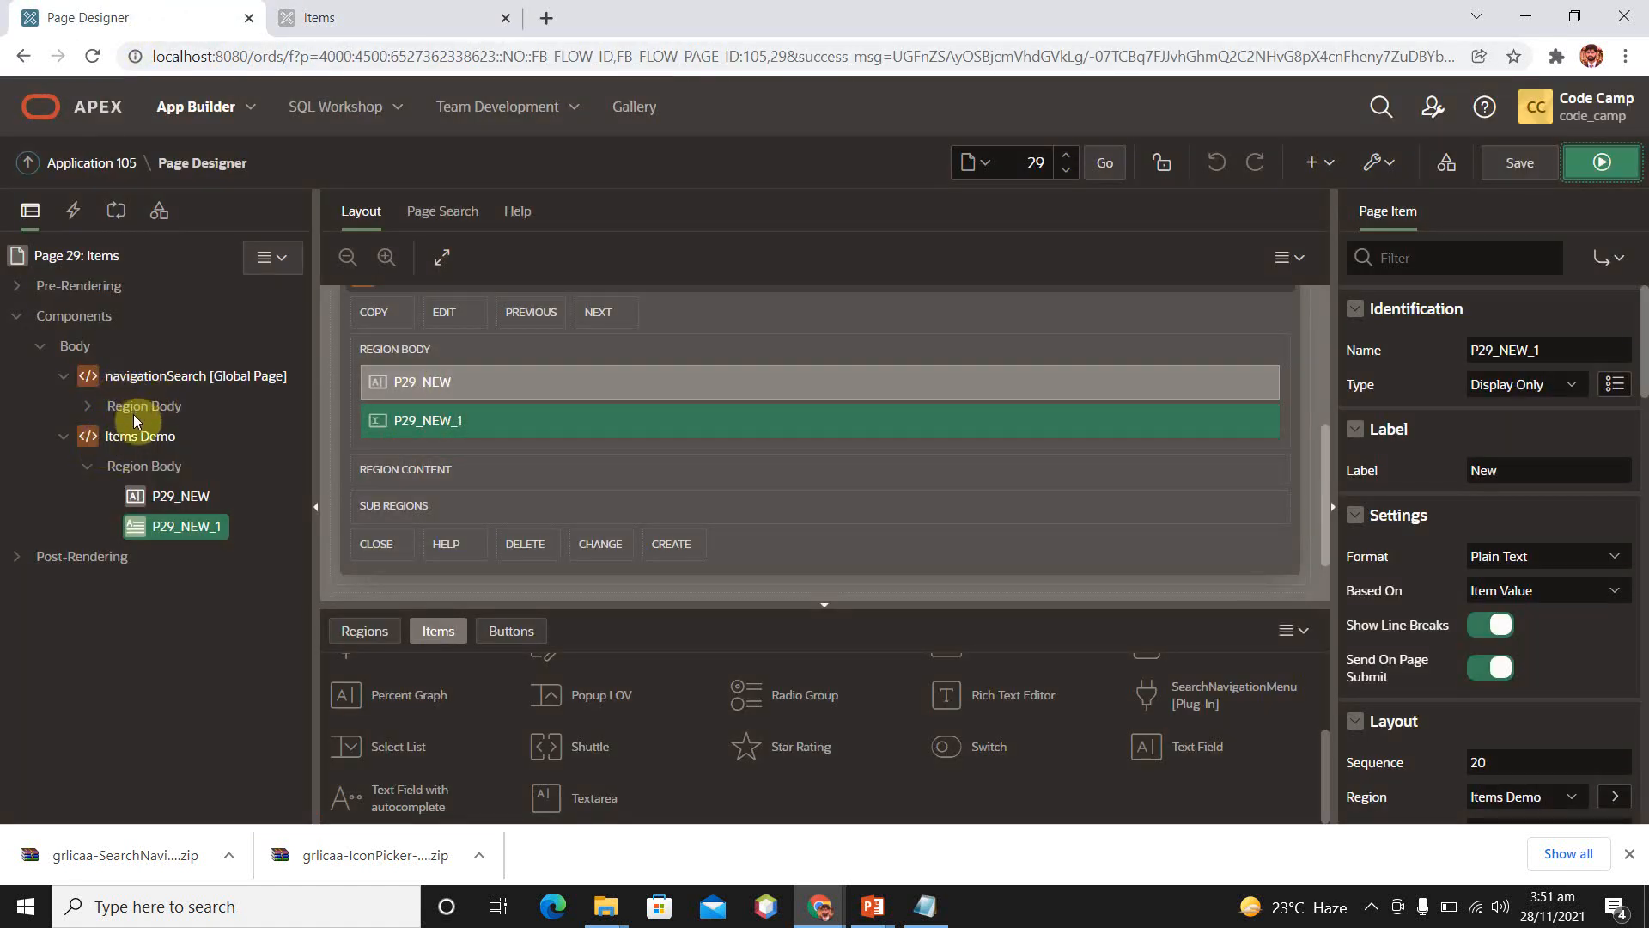
{"action": "right_click", "coordinate": [169, 526]}
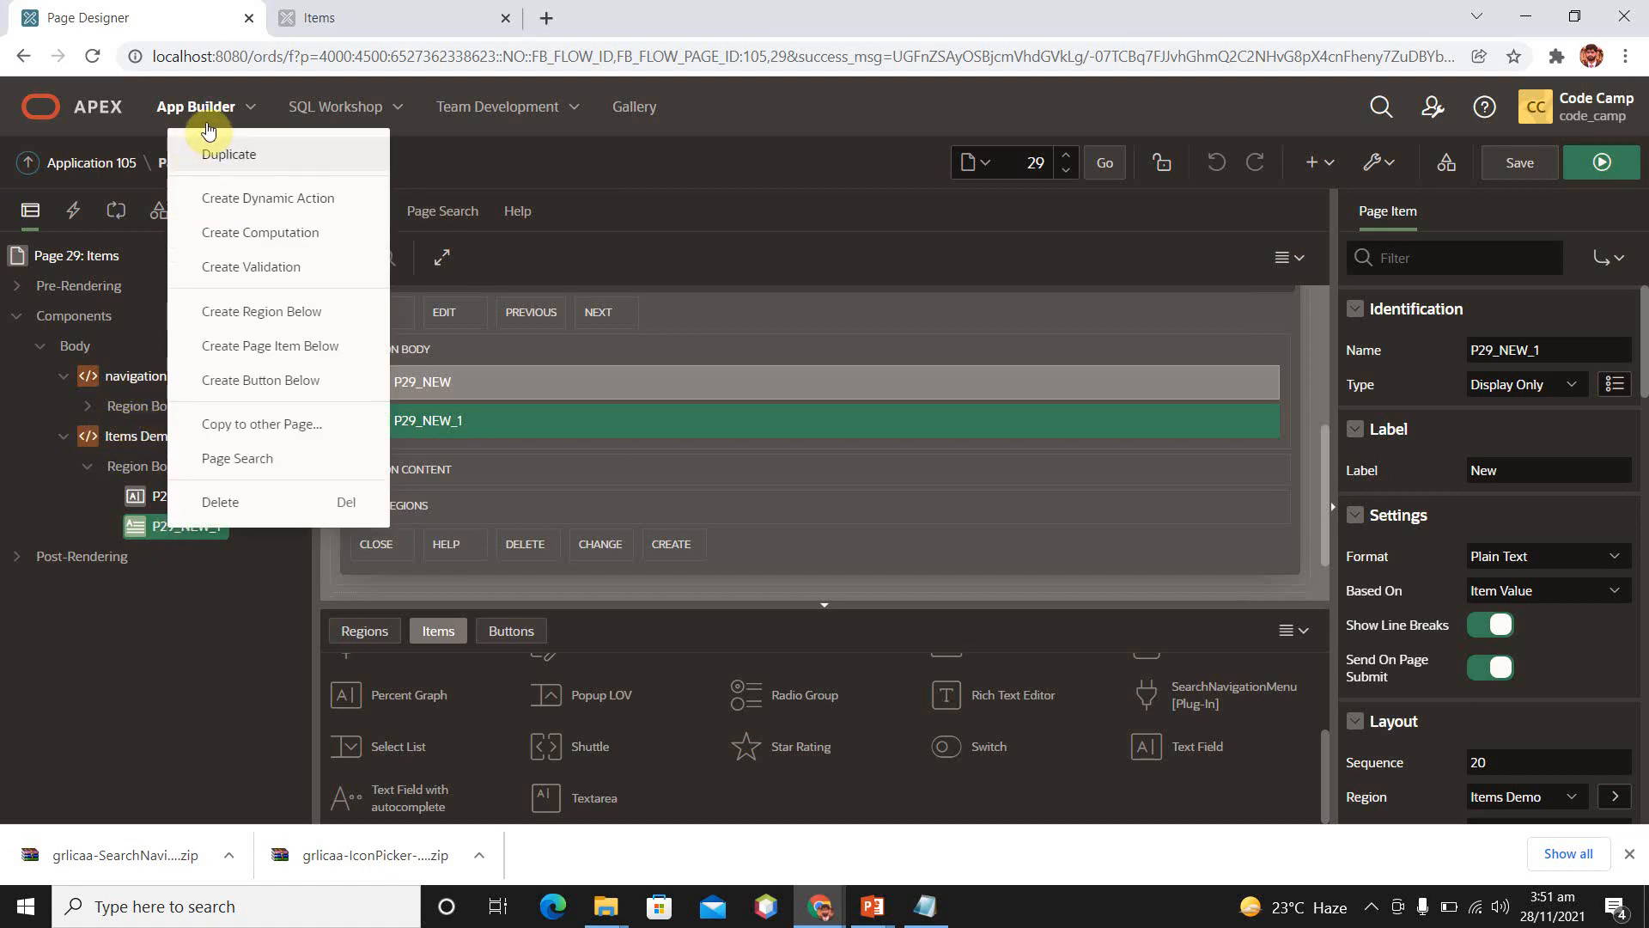
{"action": "left_click", "coordinate": [208, 133]}
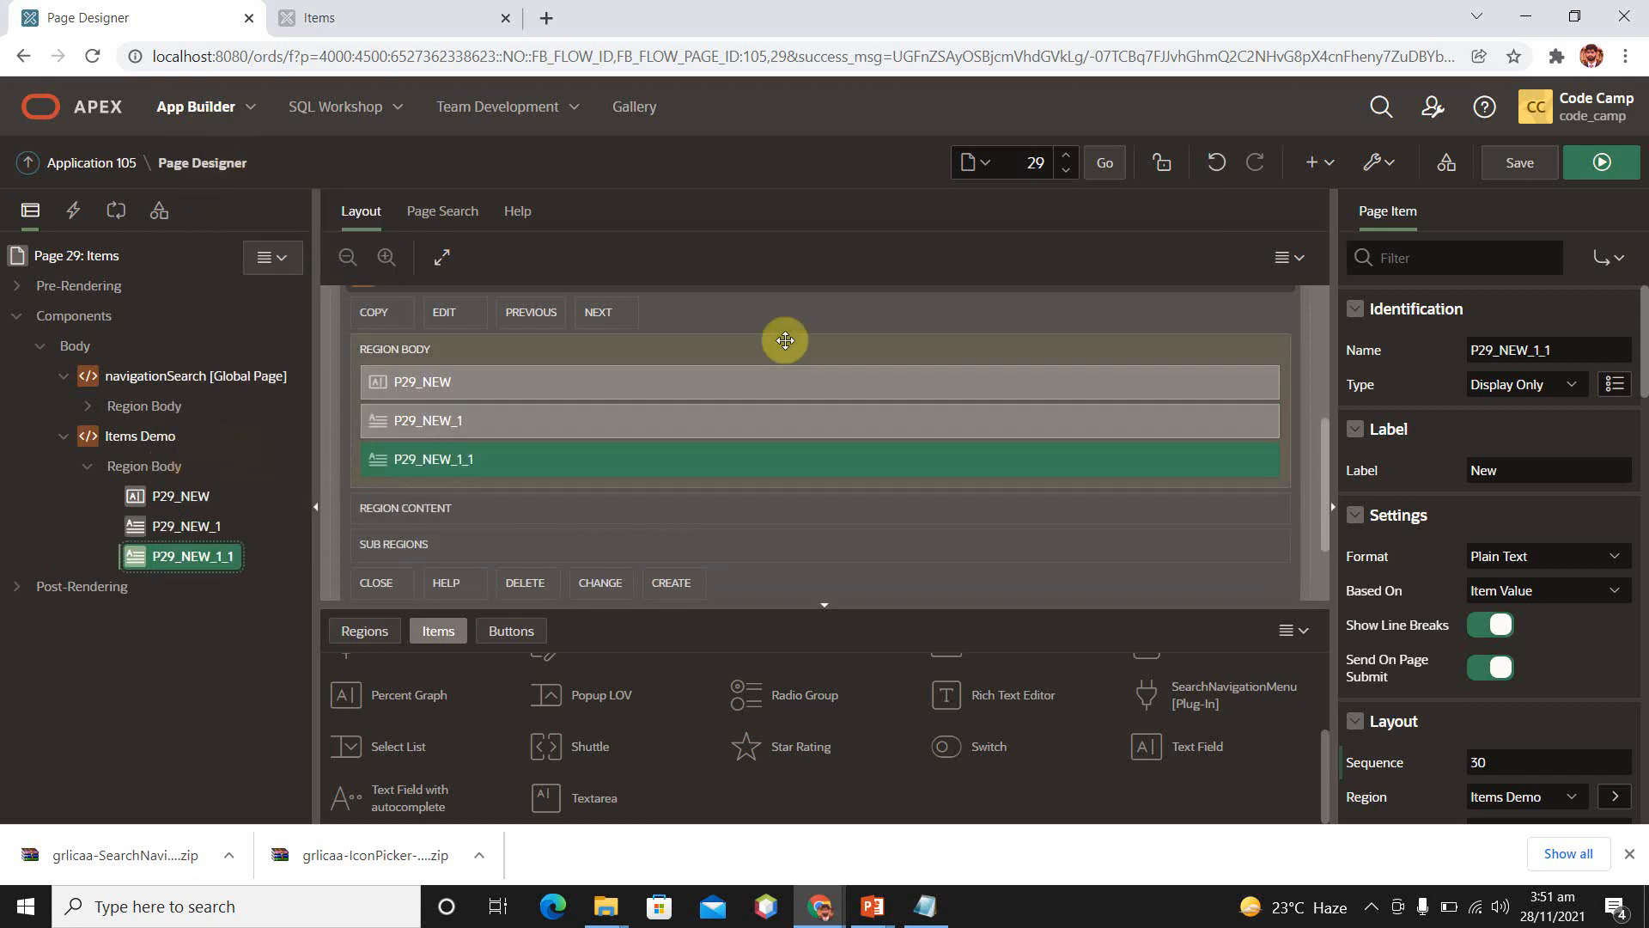
{"action": "left_click", "coordinate": [1559, 351]}
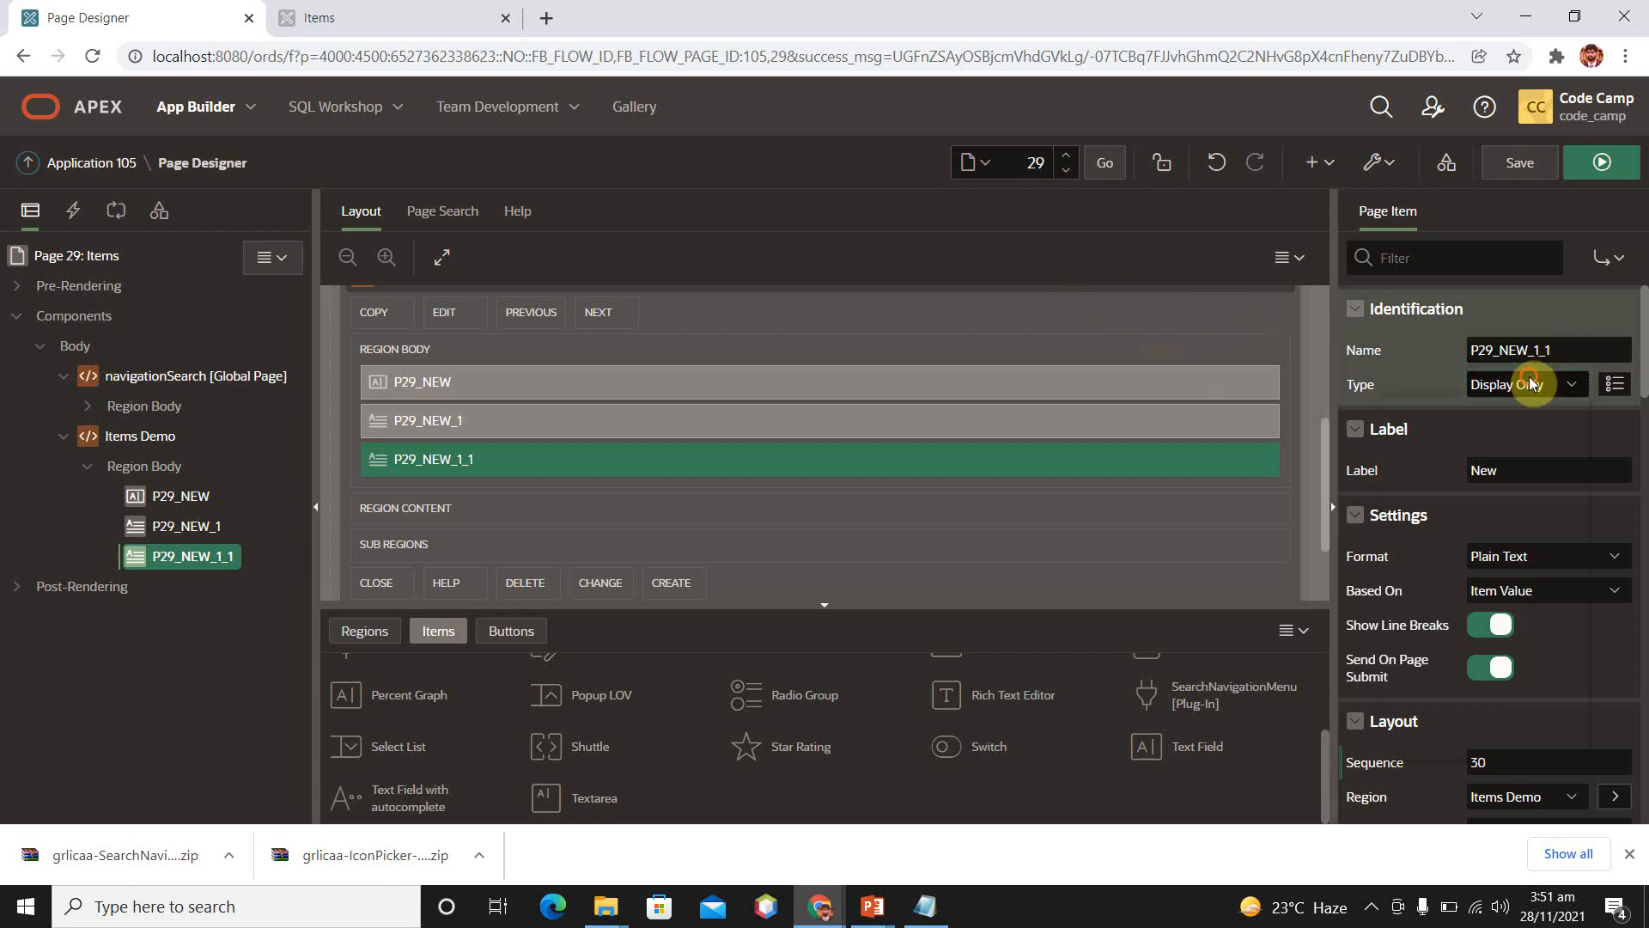
{"action": "left_click", "coordinate": [1532, 384]}
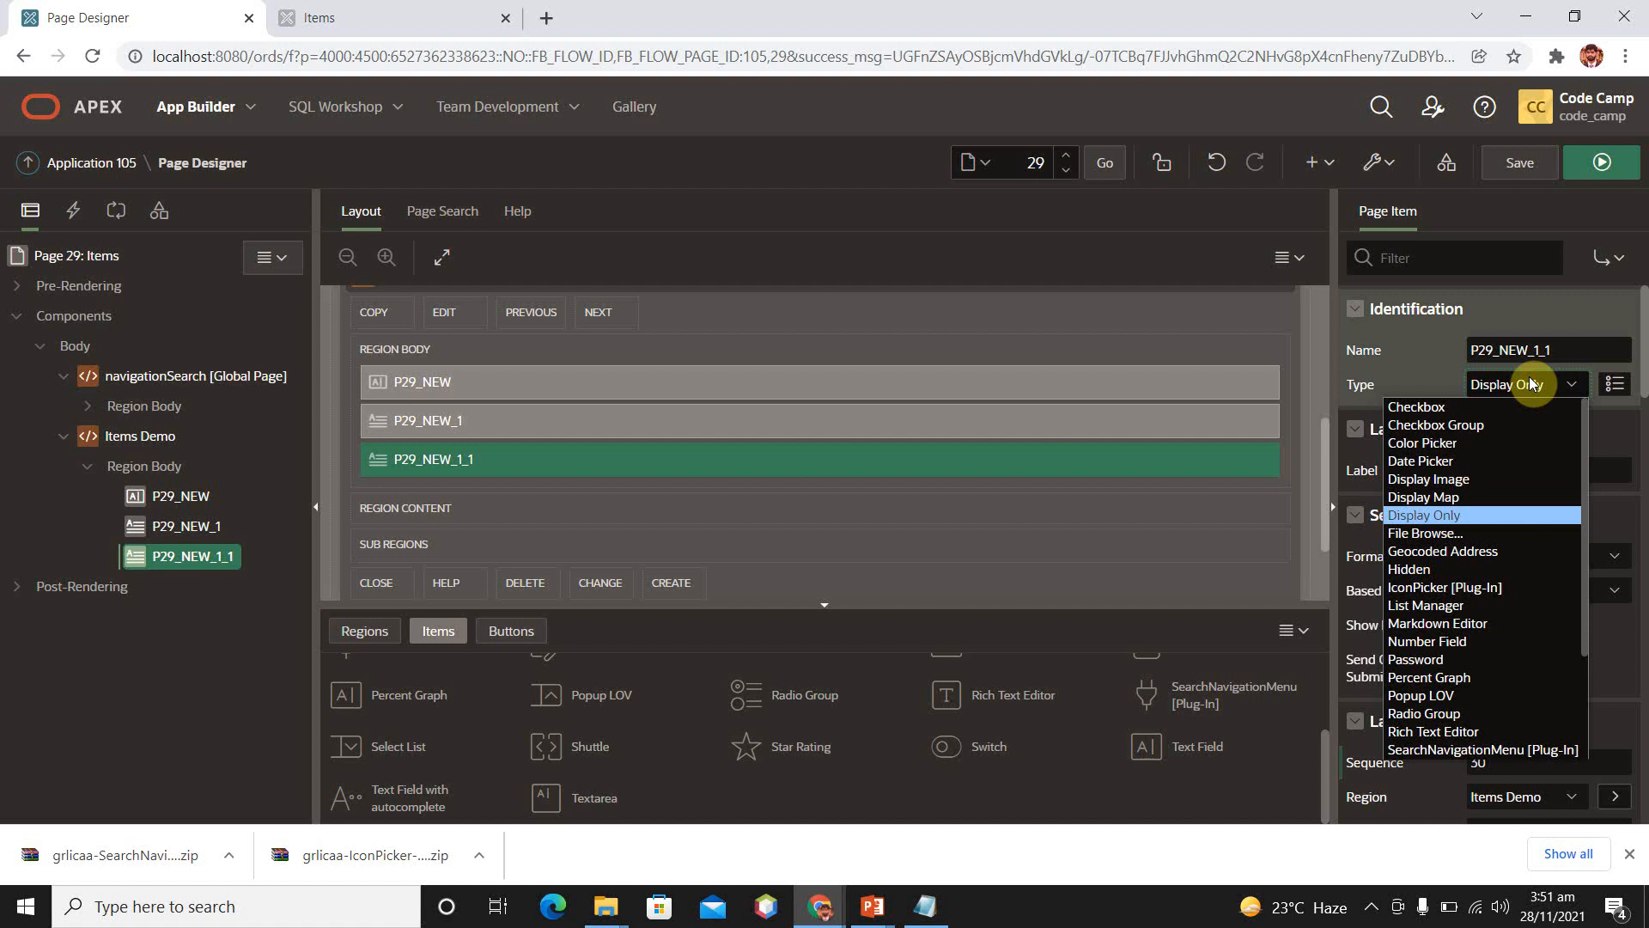
{"action": "key", "text": "c"}
{"action": "key", "text": "c"}
{"action": "key", "text": "c"}
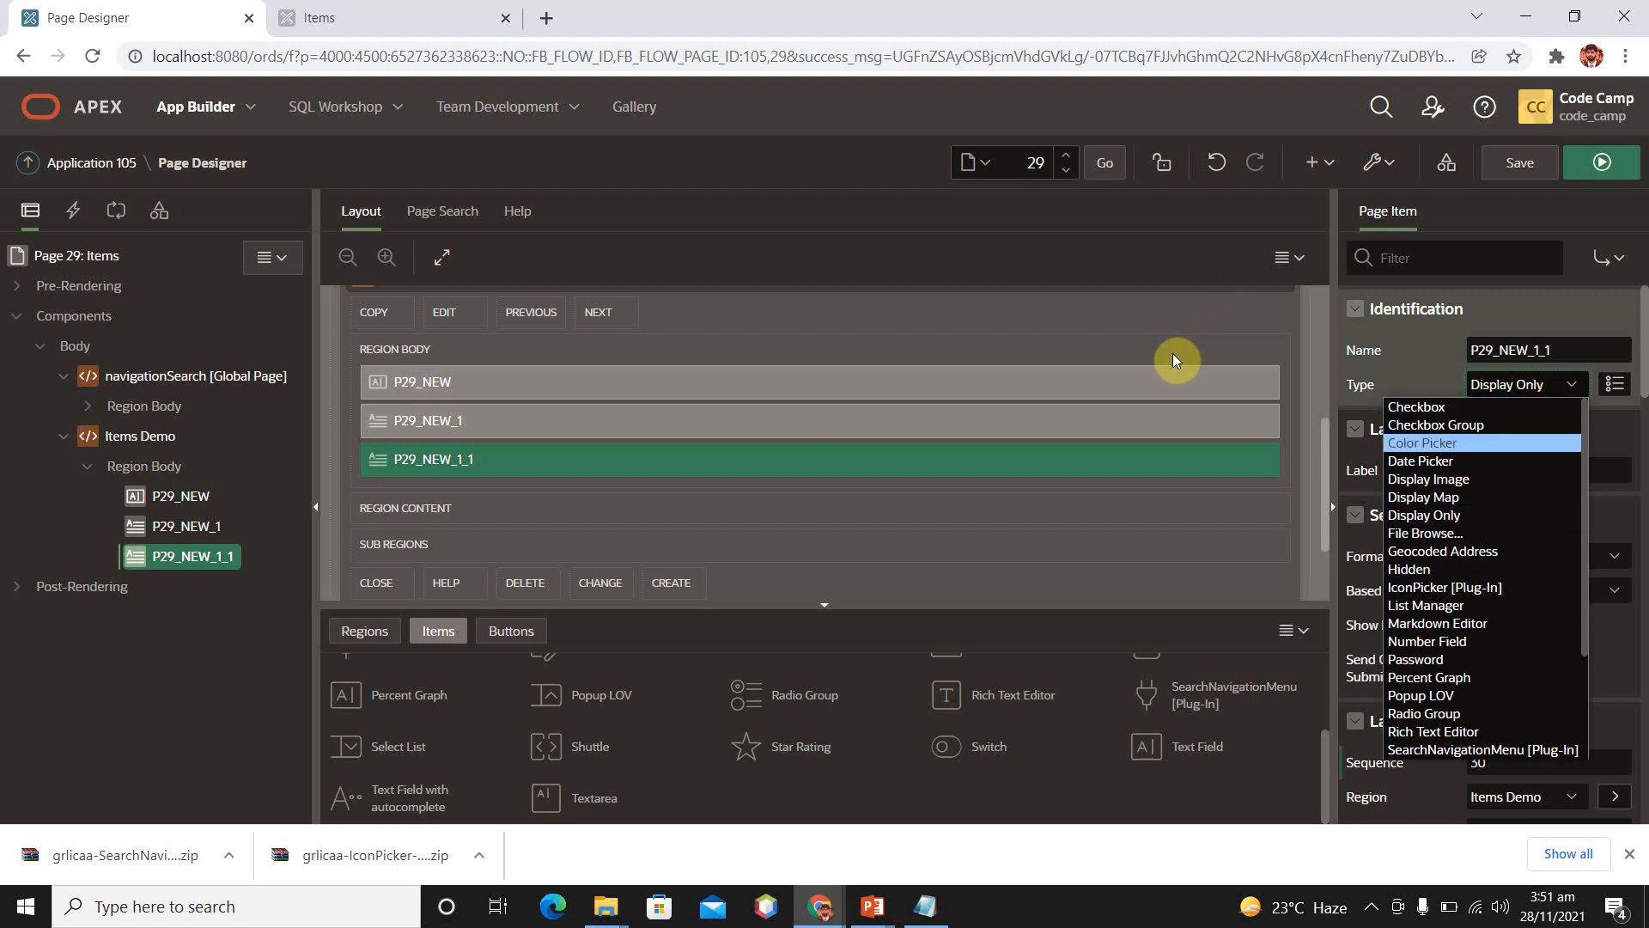
{"action": "left_click", "coordinate": [1465, 441]}
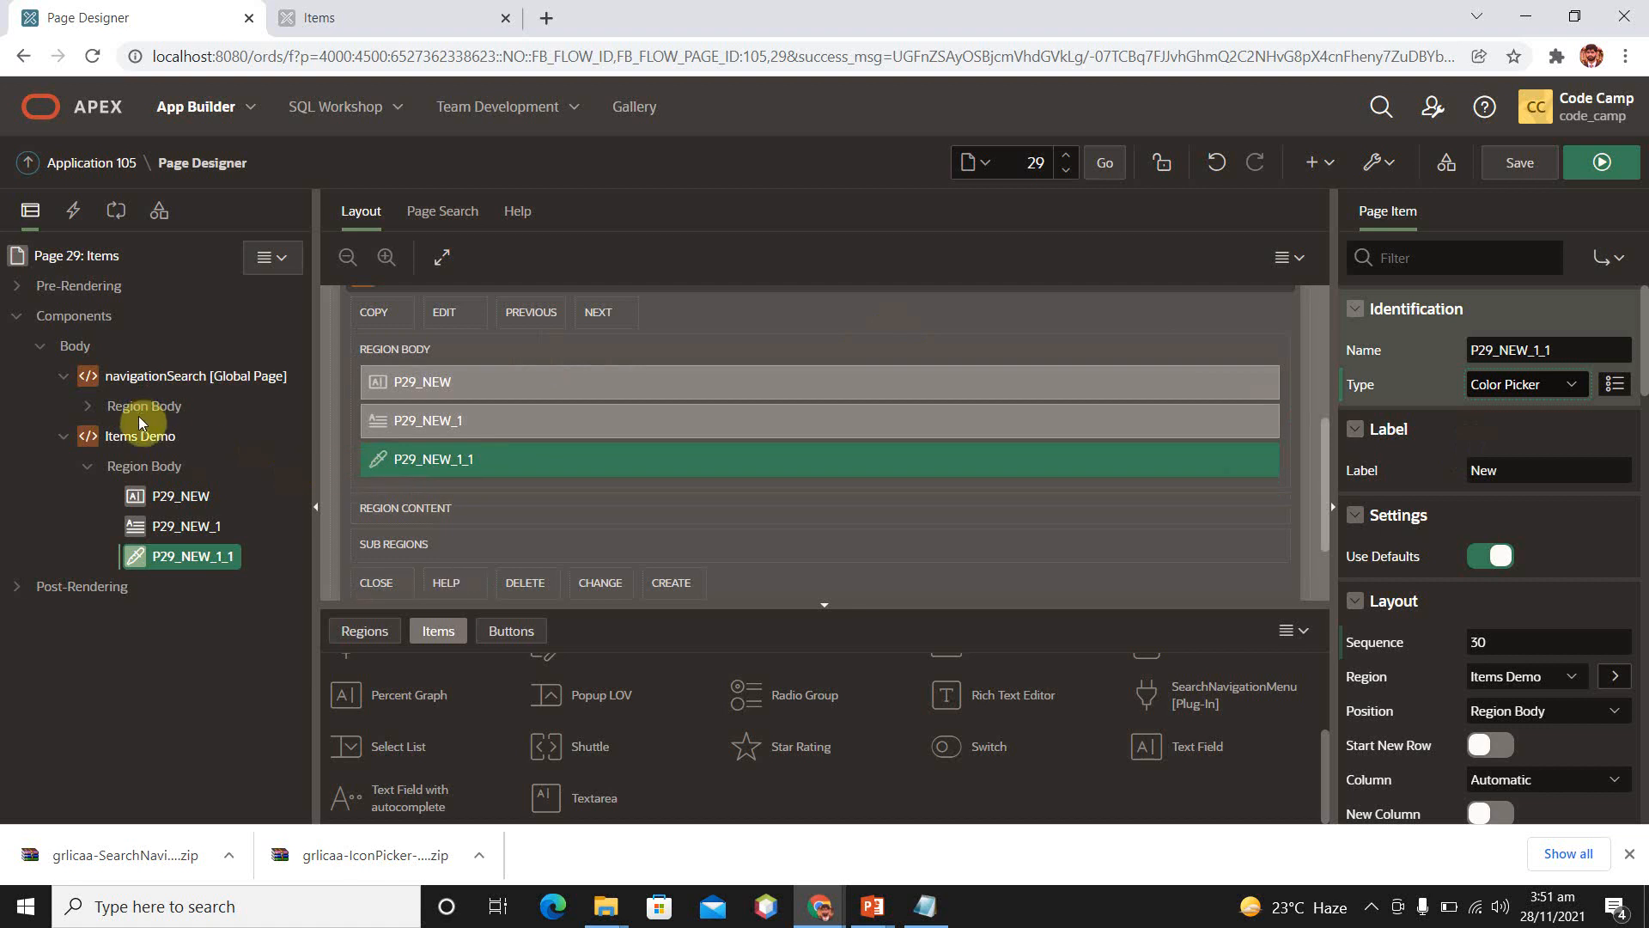
Duplicate the Color Picker item P29_NEW_1_1 and set the copy's type to Date Picker.
{"action": "left_click", "coordinate": [173, 533]}
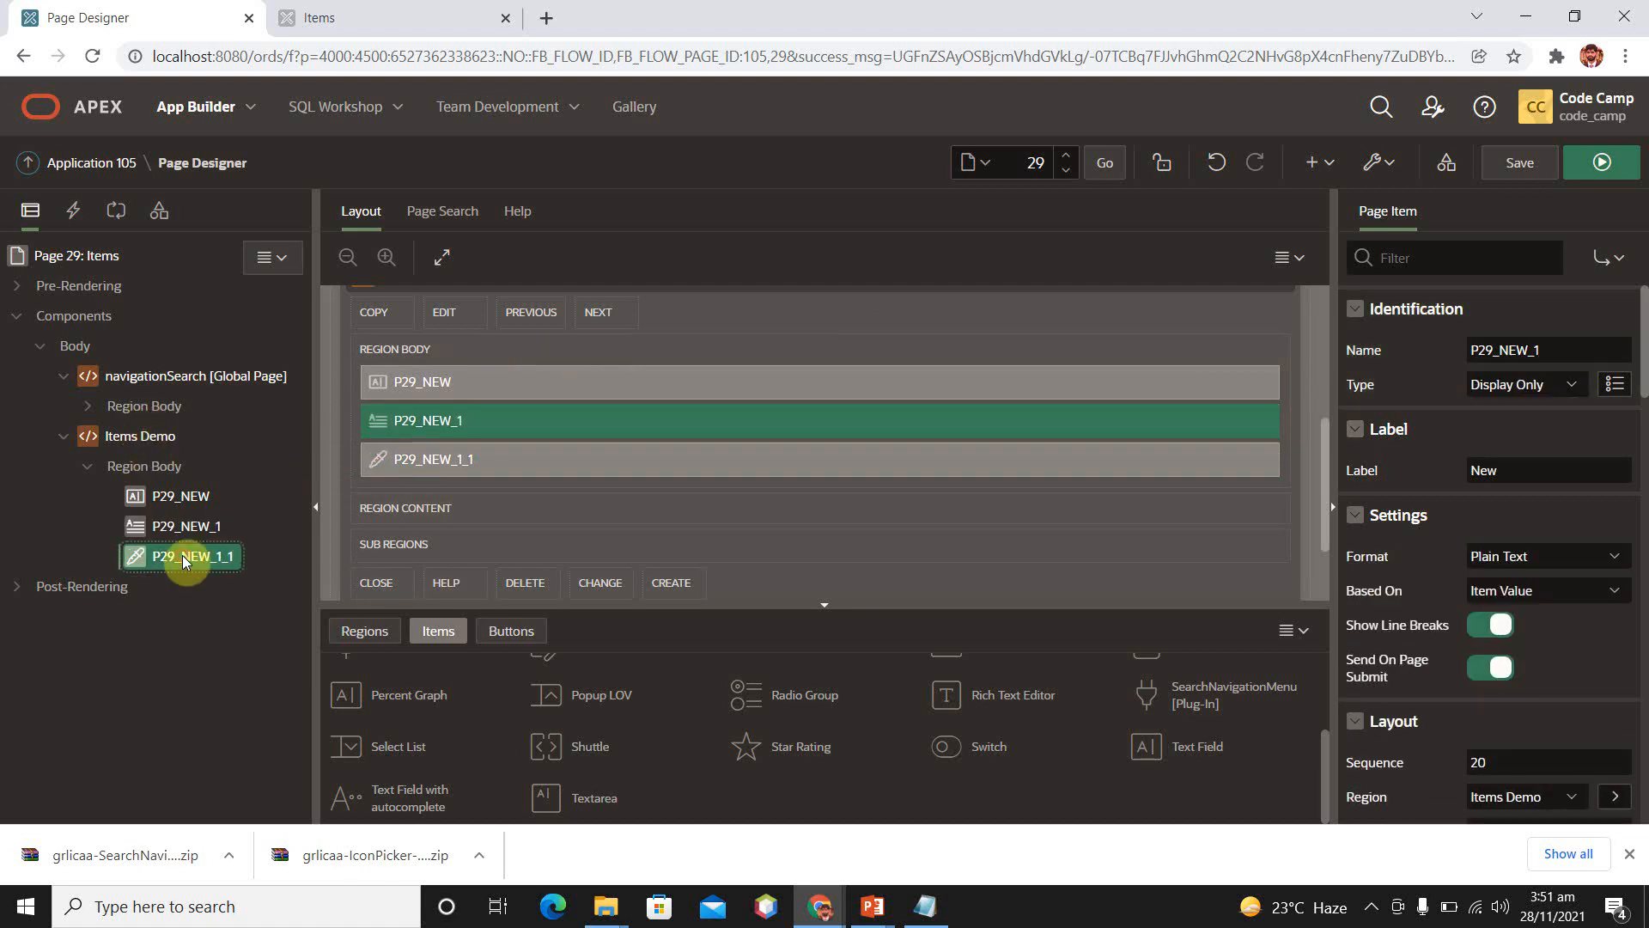
{"action": "right_click", "coordinate": [183, 555]}
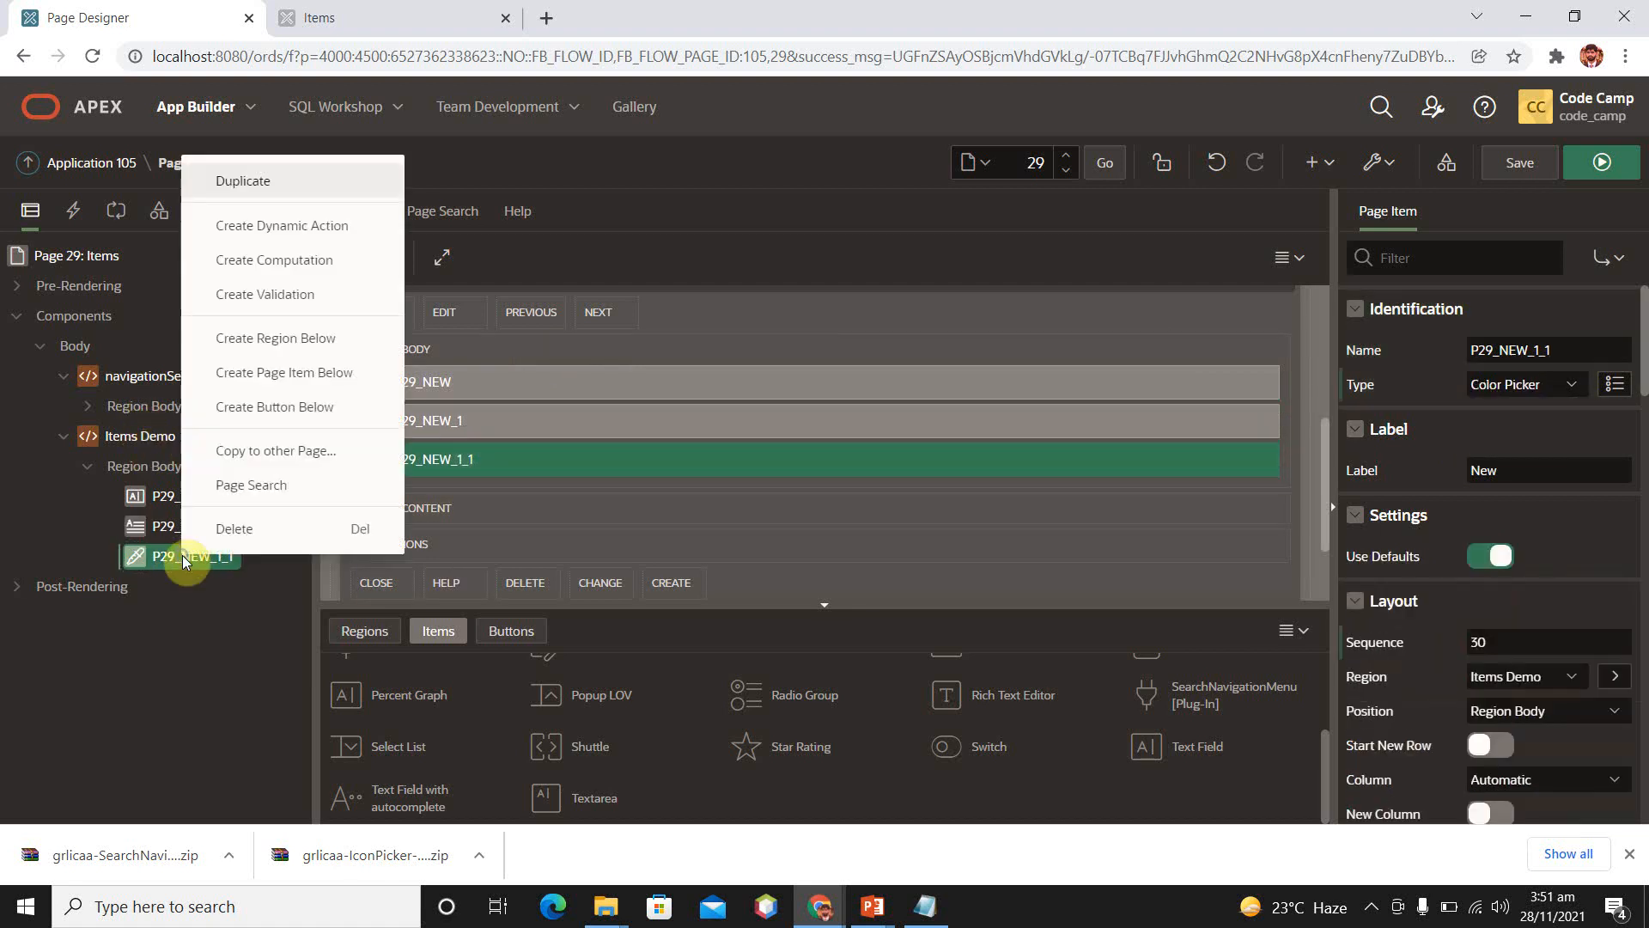
{"action": "left_click", "coordinate": [248, 180]}
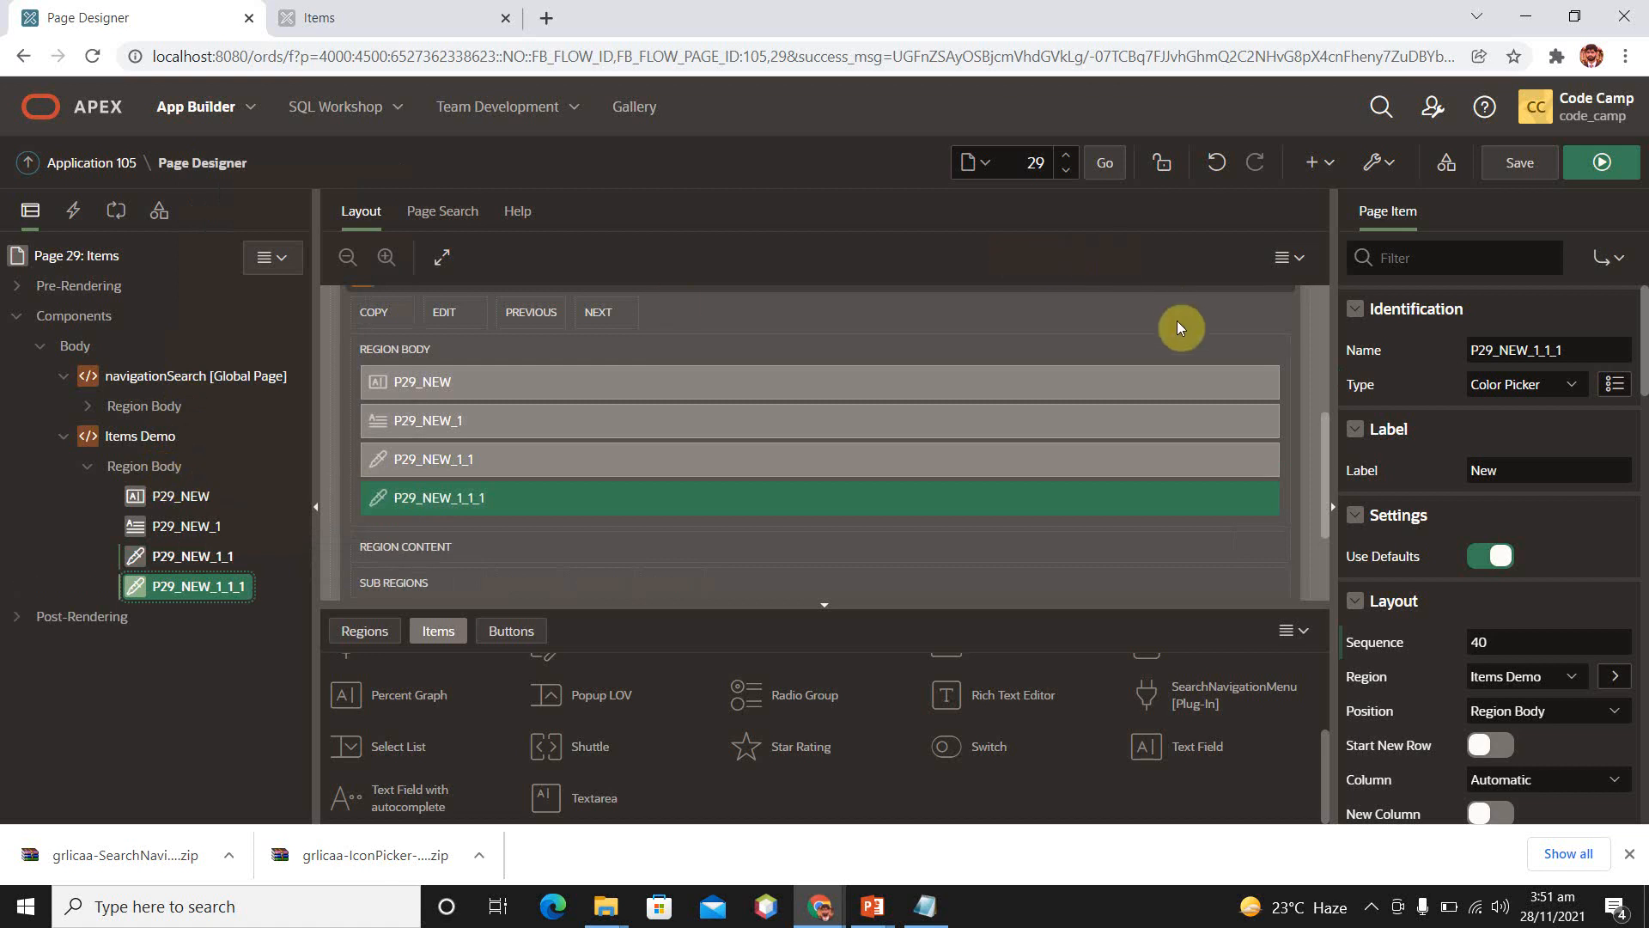
{"action": "left_click", "coordinate": [1568, 387]}
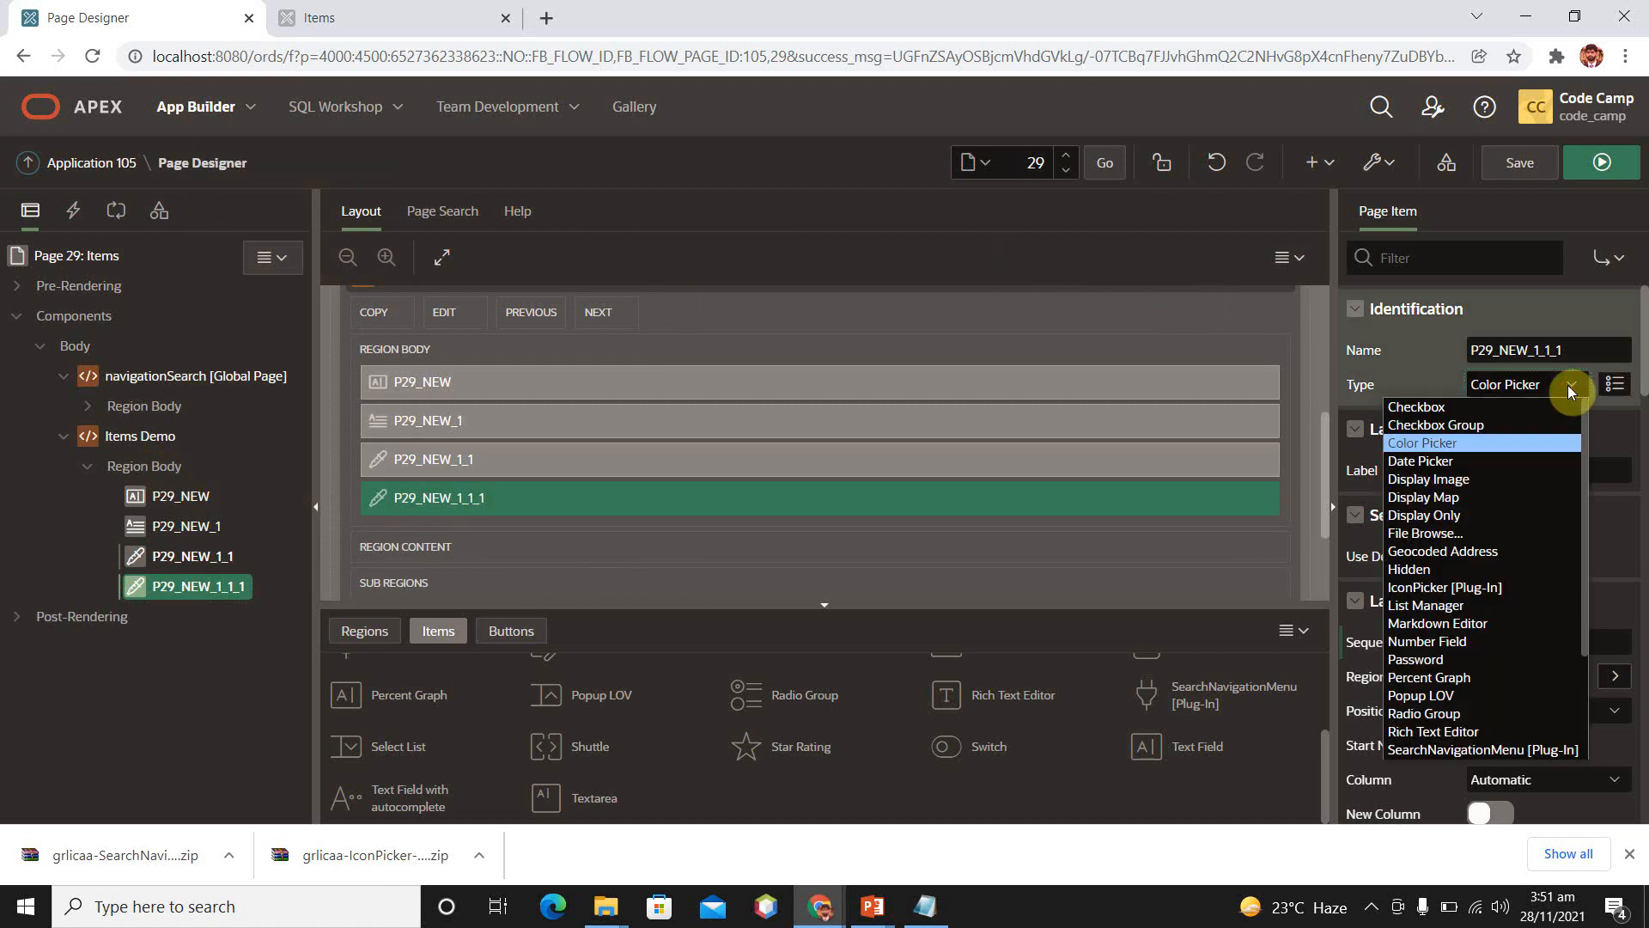
{"action": "left_click", "coordinate": [1461, 461]}
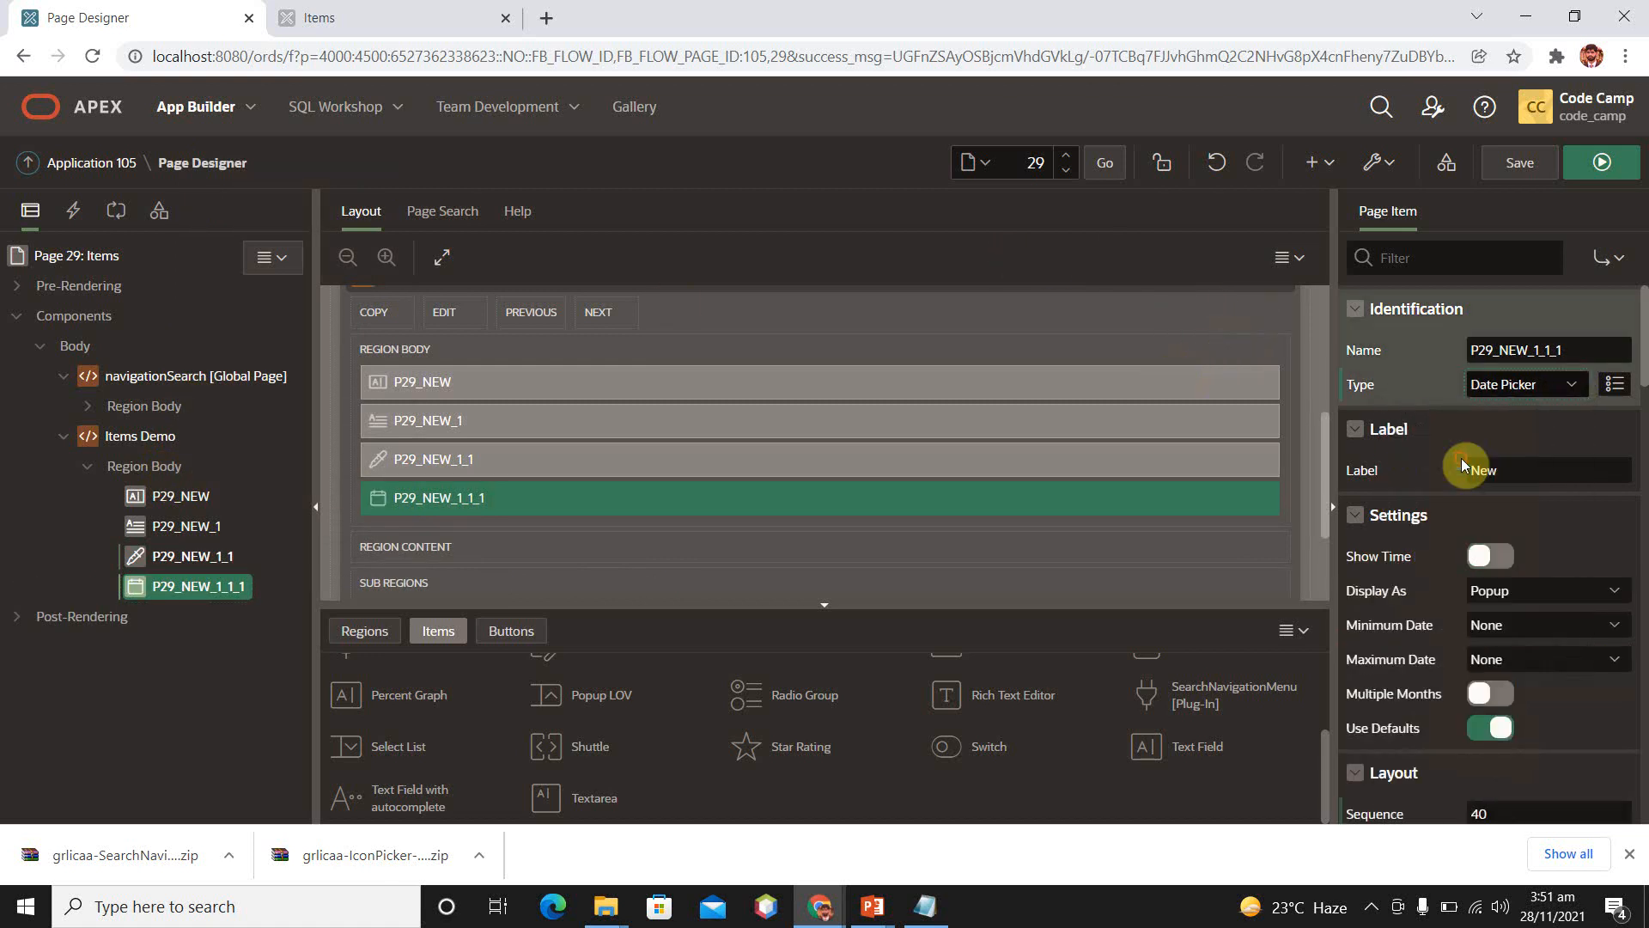
Save and run the Items page, and test its new items by opening the color picker and choosing the date 11/16/2021.
{"action": "left_click", "coordinate": [1596, 162]}
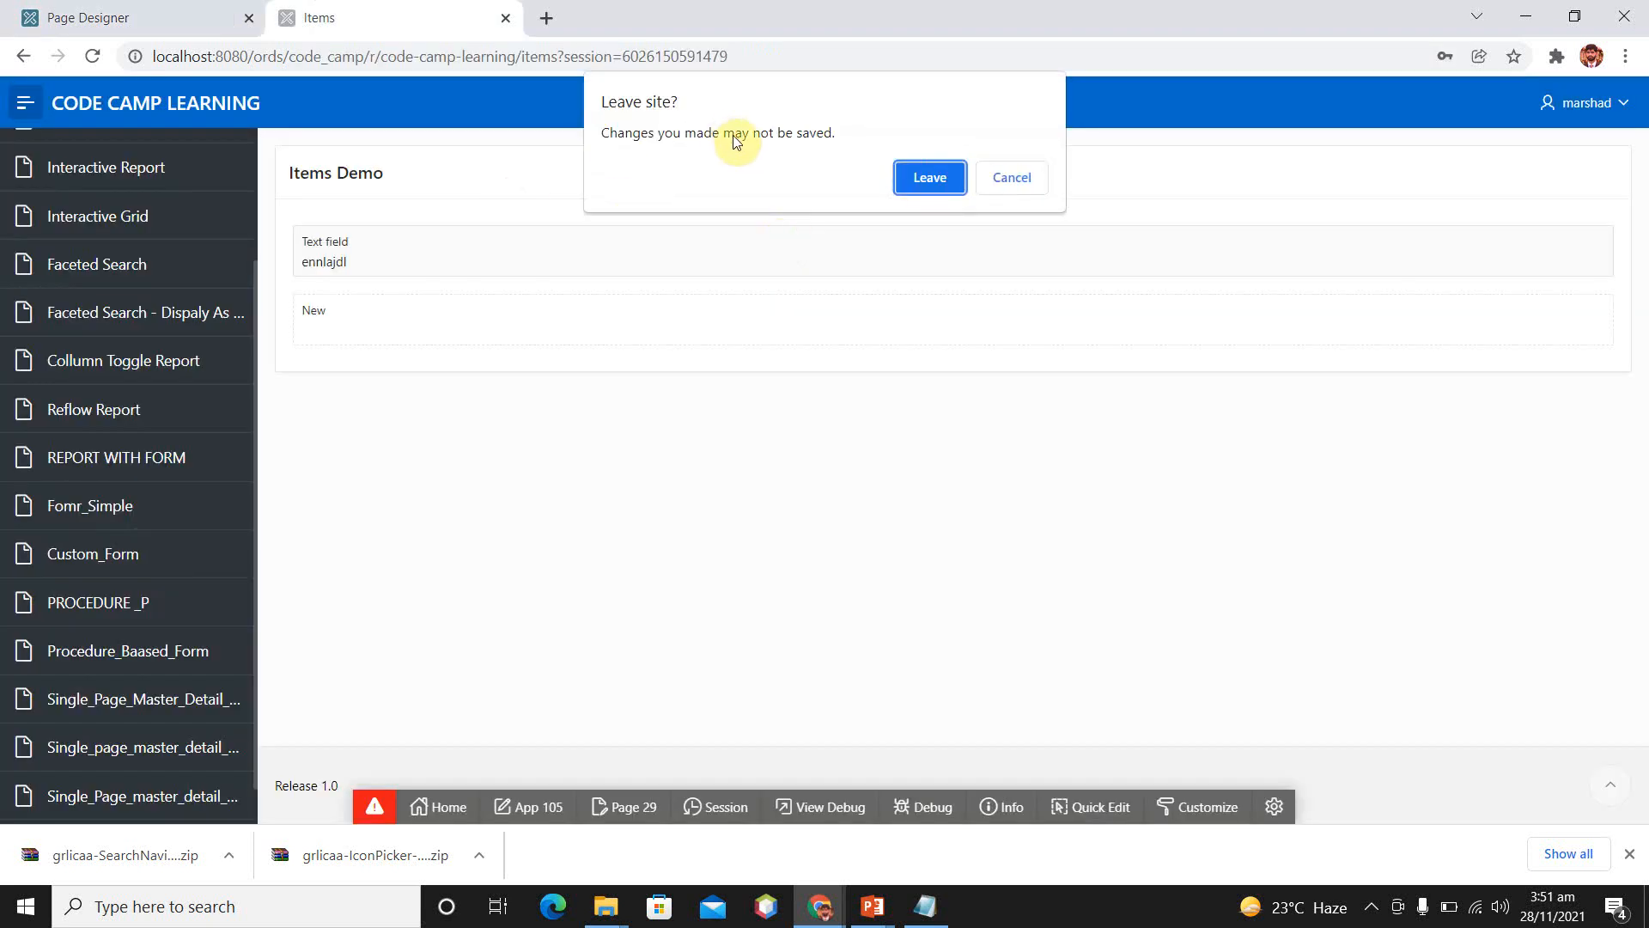
{"action": "left_click", "coordinate": [932, 177]}
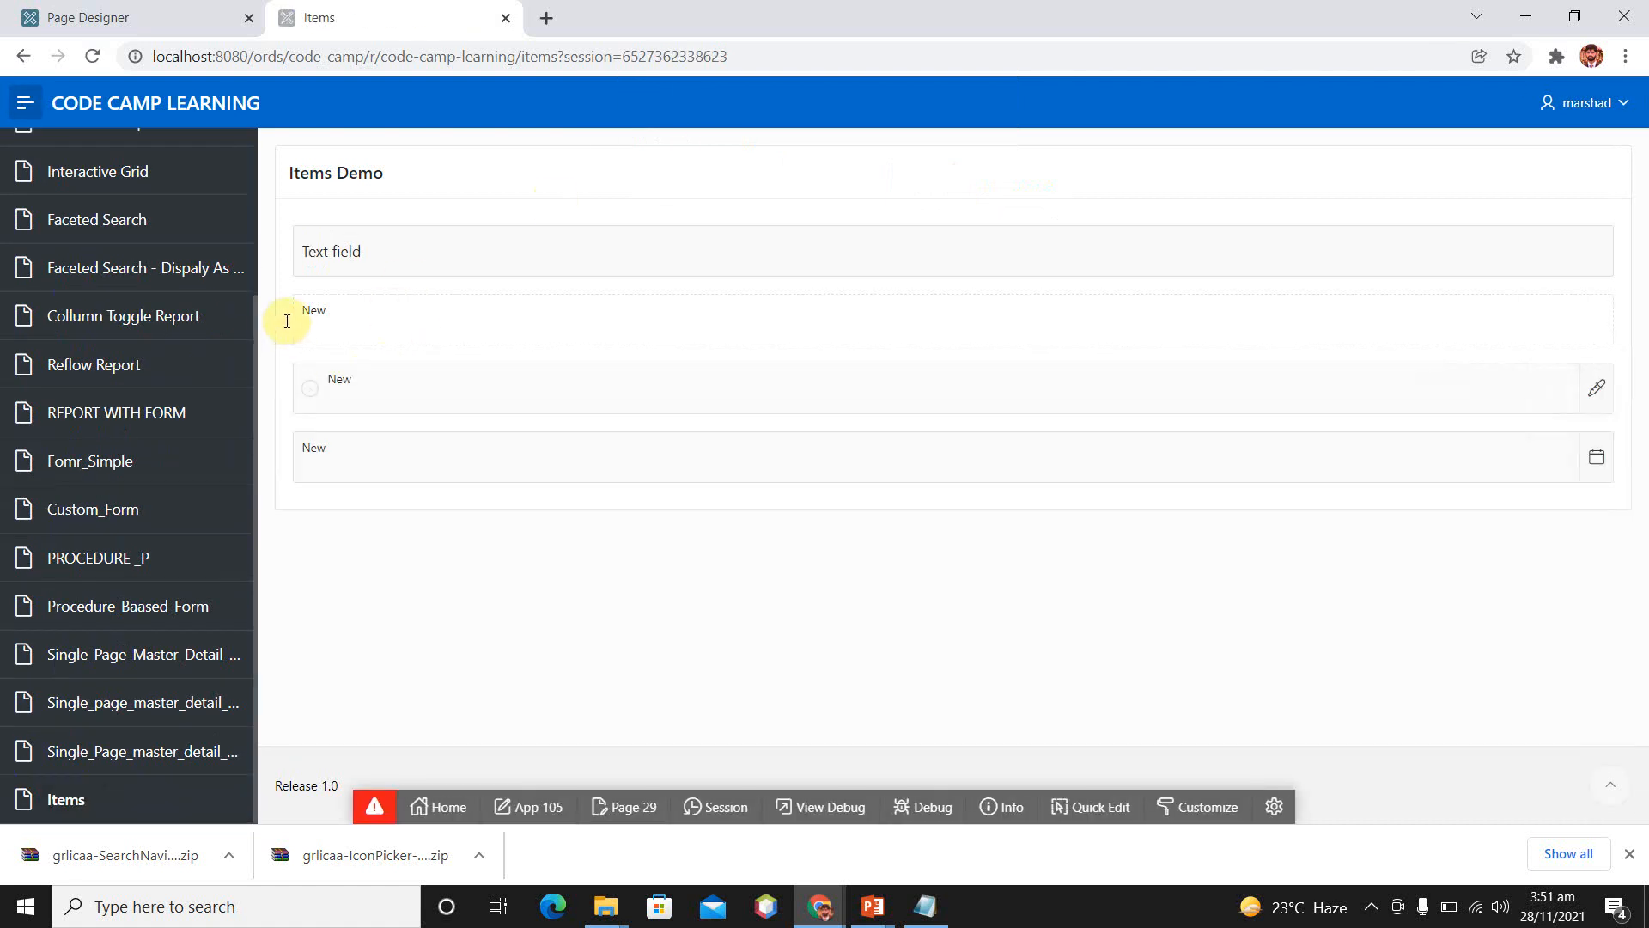
{"action": "left_click", "coordinate": [394, 398]}
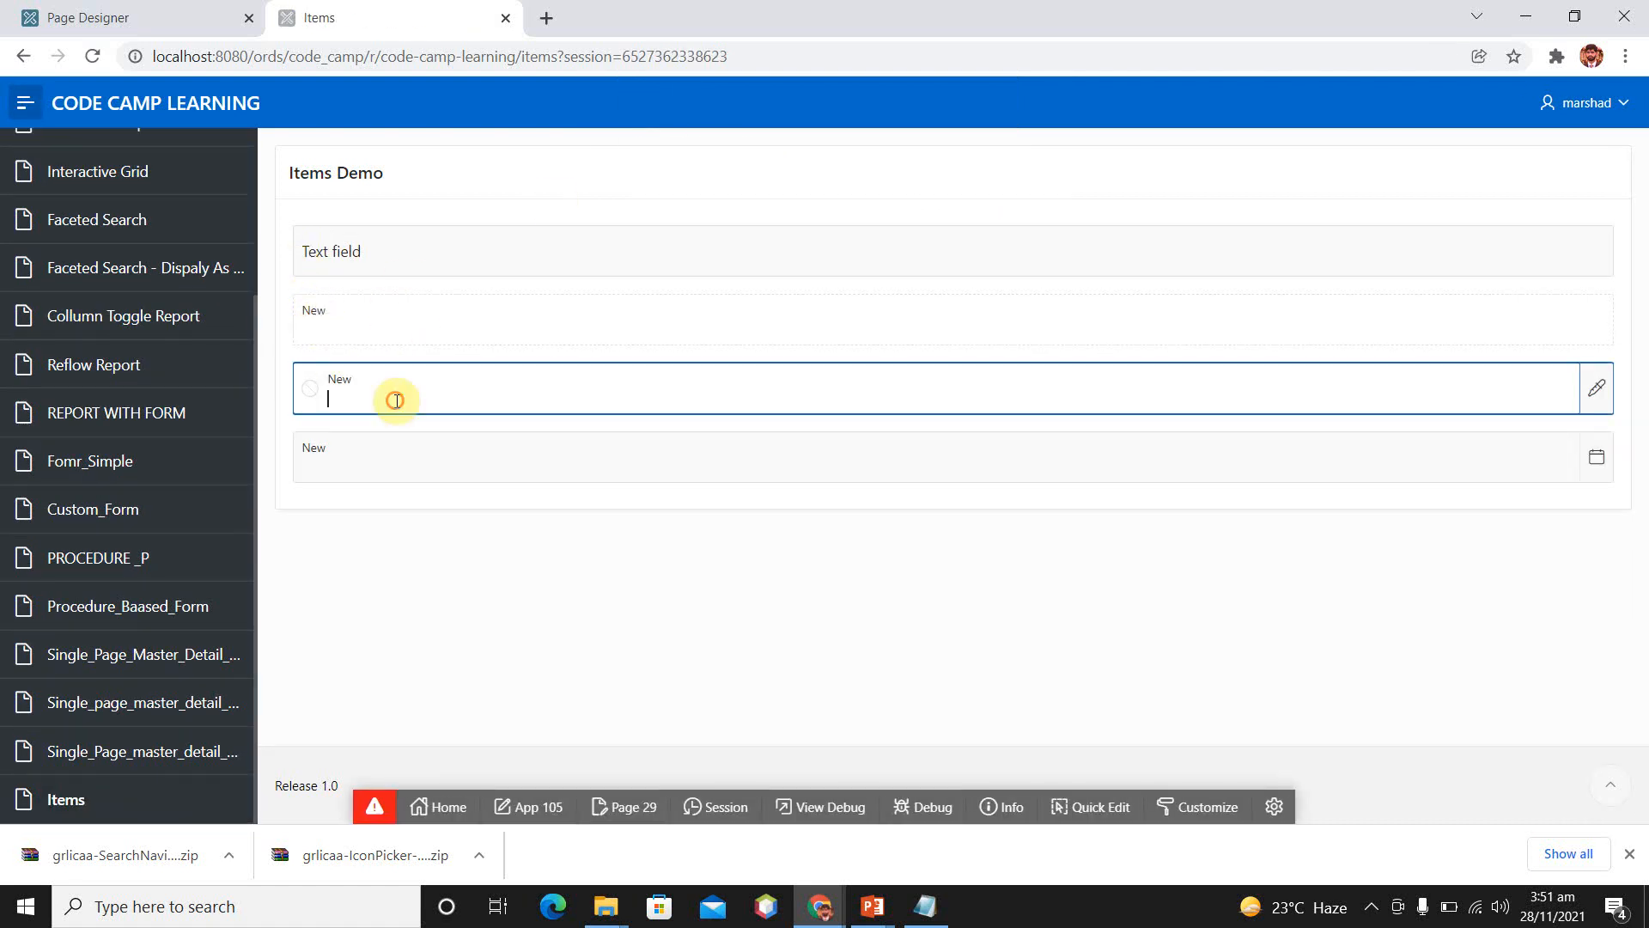
{"action": "left_click", "coordinate": [1596, 389]}
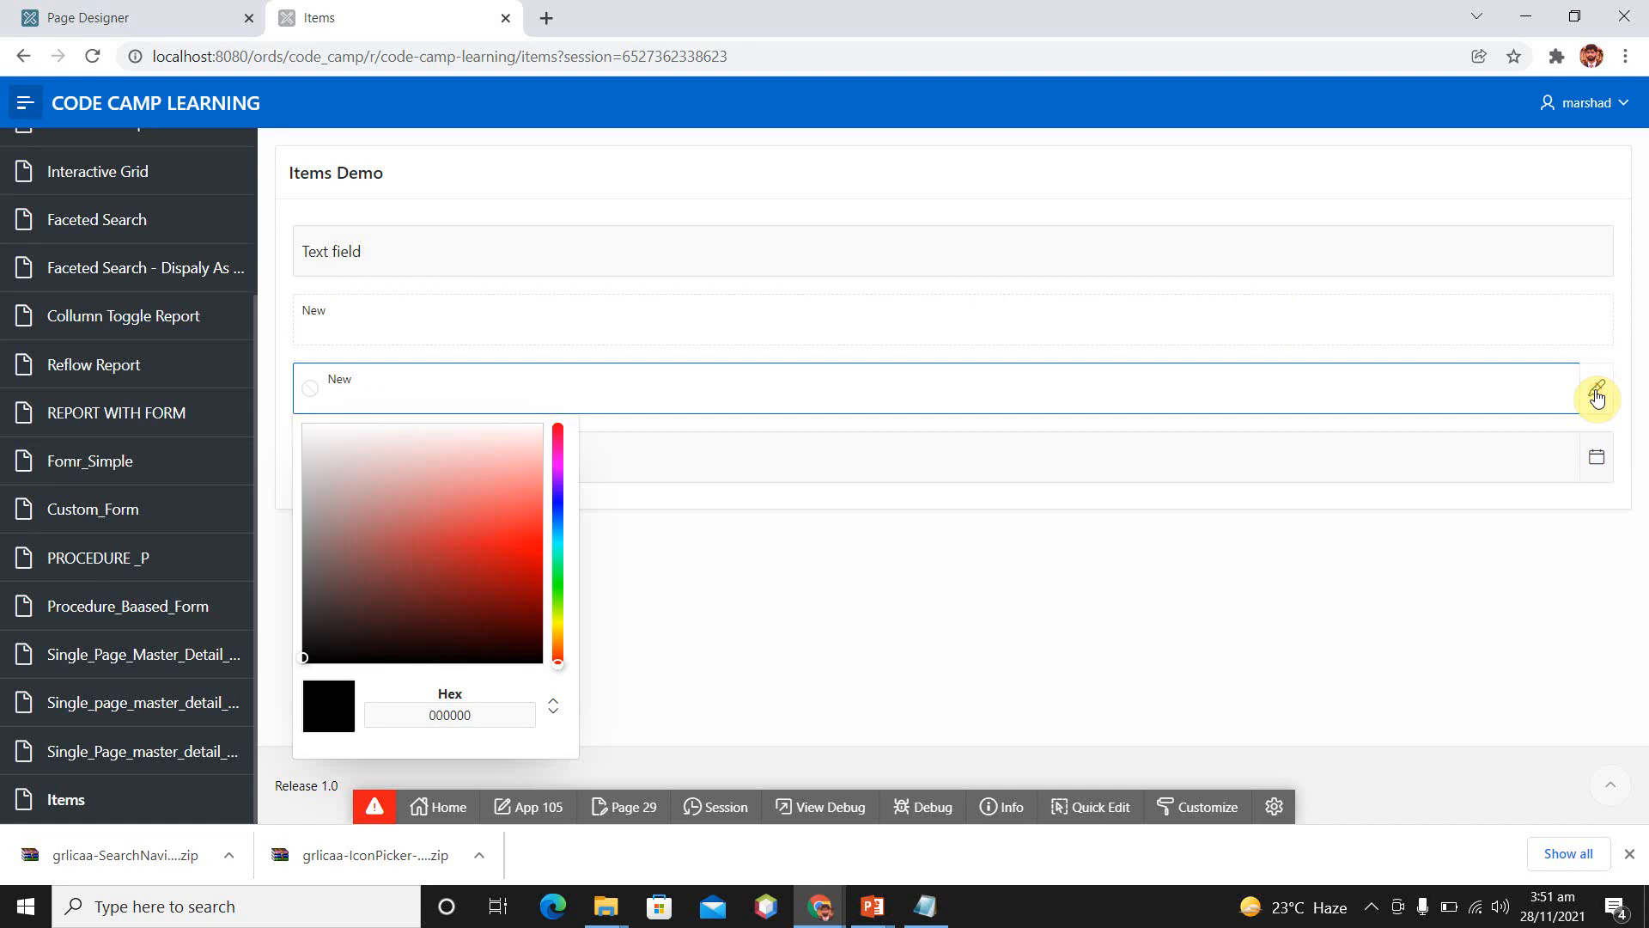
{"action": "left_click", "coordinate": [700, 457]}
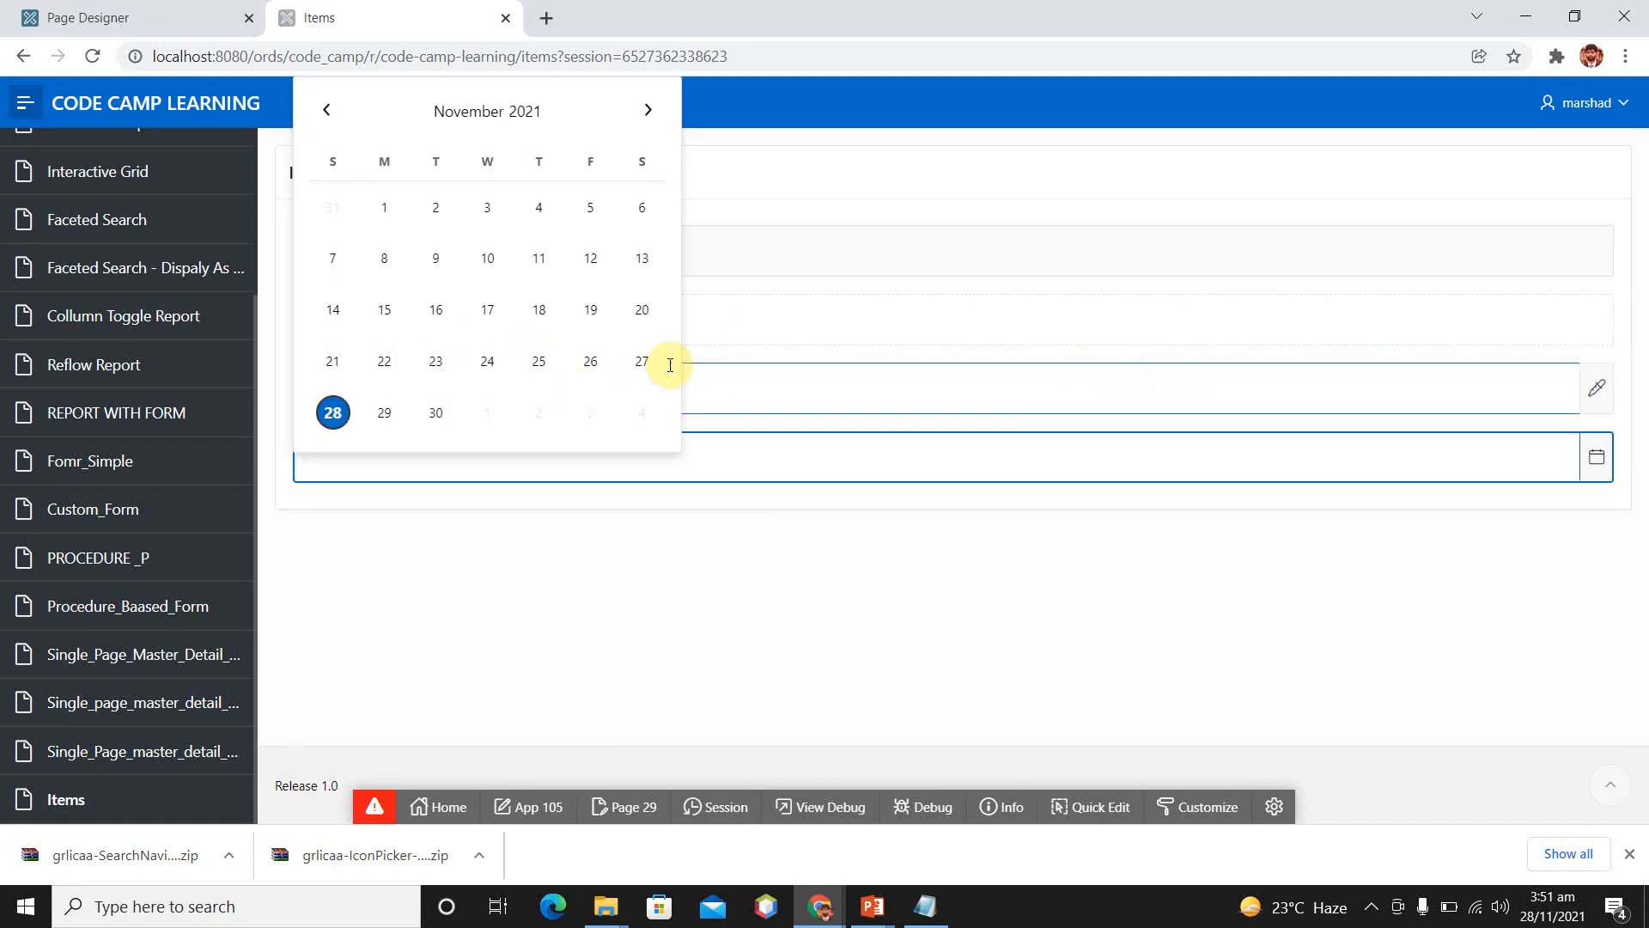
{"action": "left_click", "coordinate": [452, 302]}
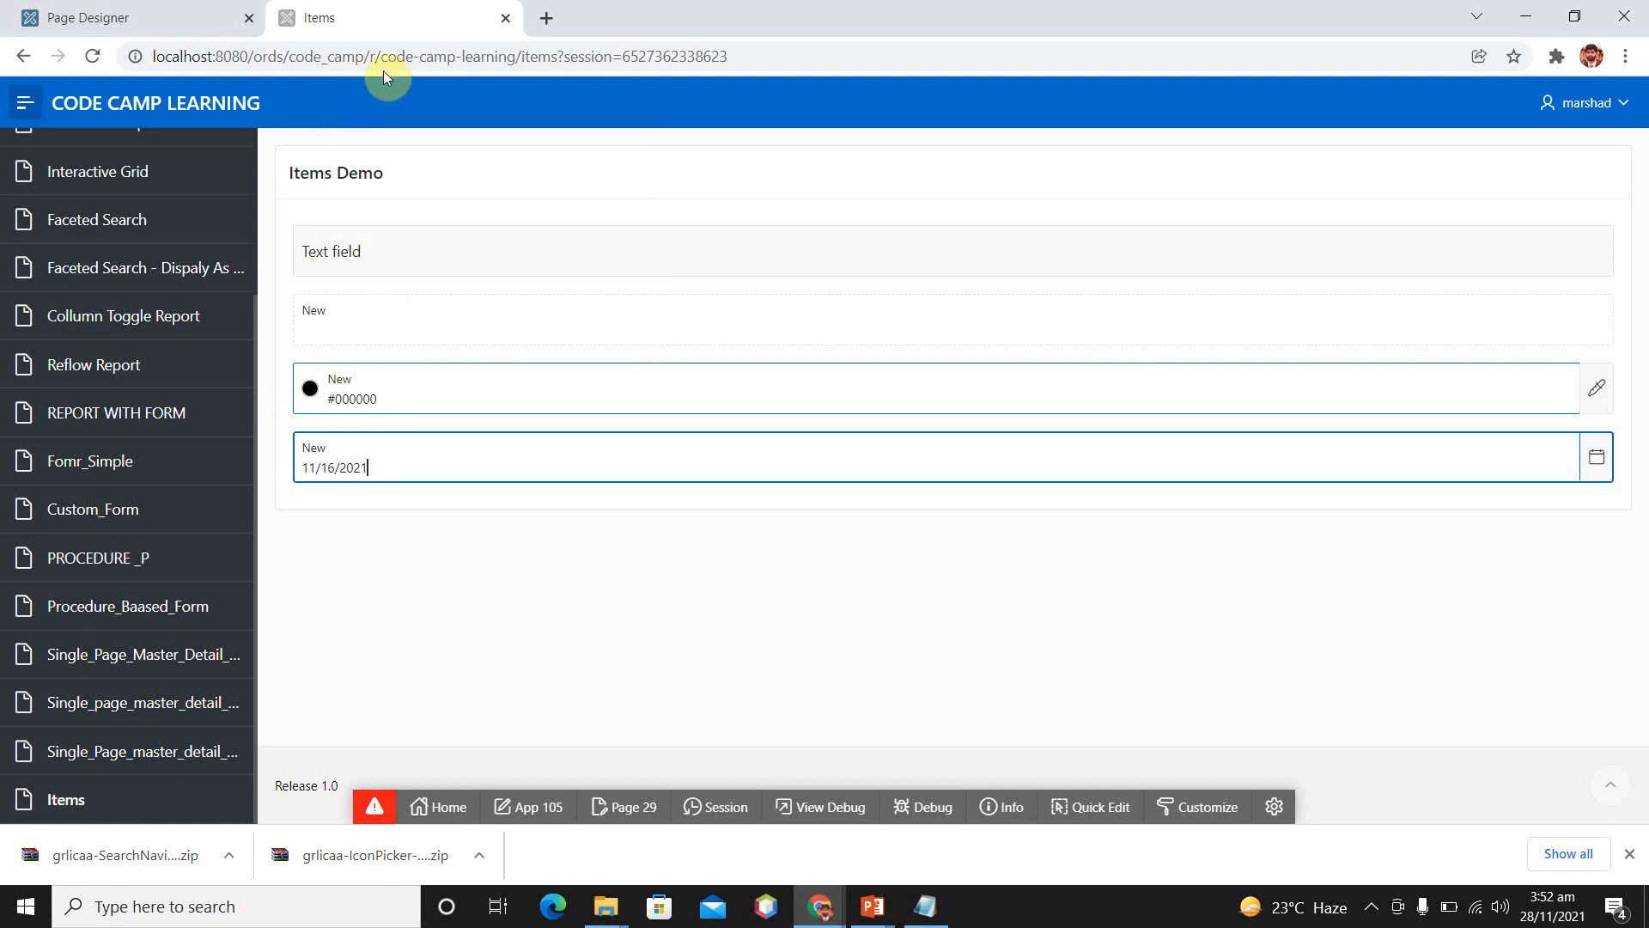
Reload the running Items page, discarding the test color and date.
{"action": "left_click", "coordinate": [565, 55]}
{"action": "key", "text": "Return"}
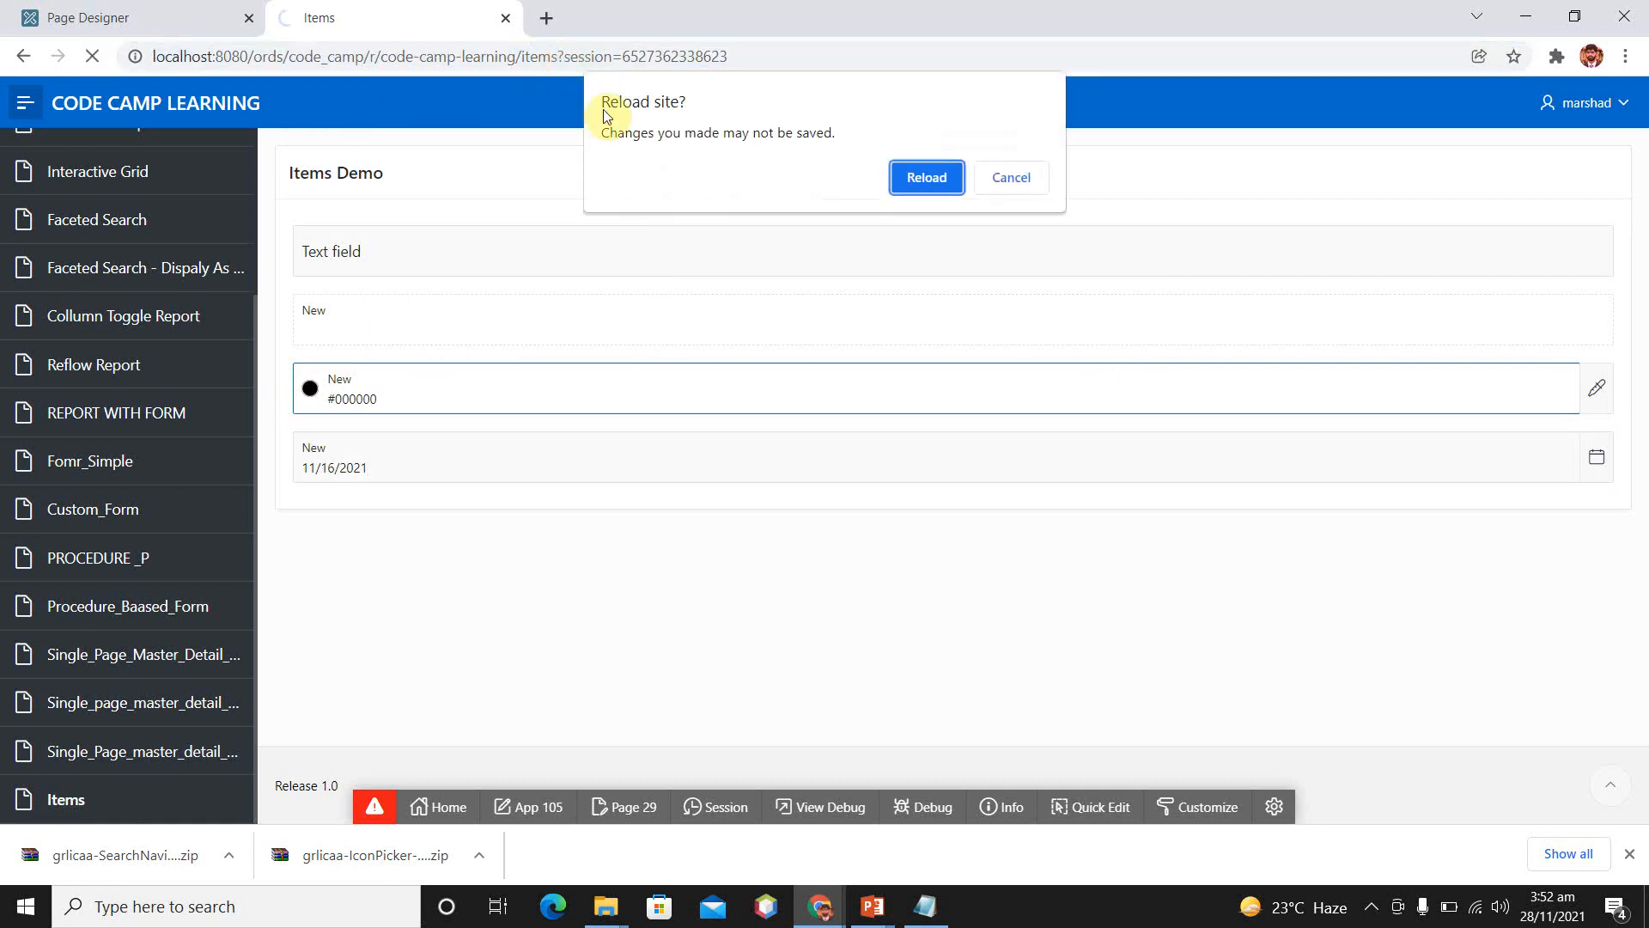
{"action": "left_click", "coordinate": [929, 178]}
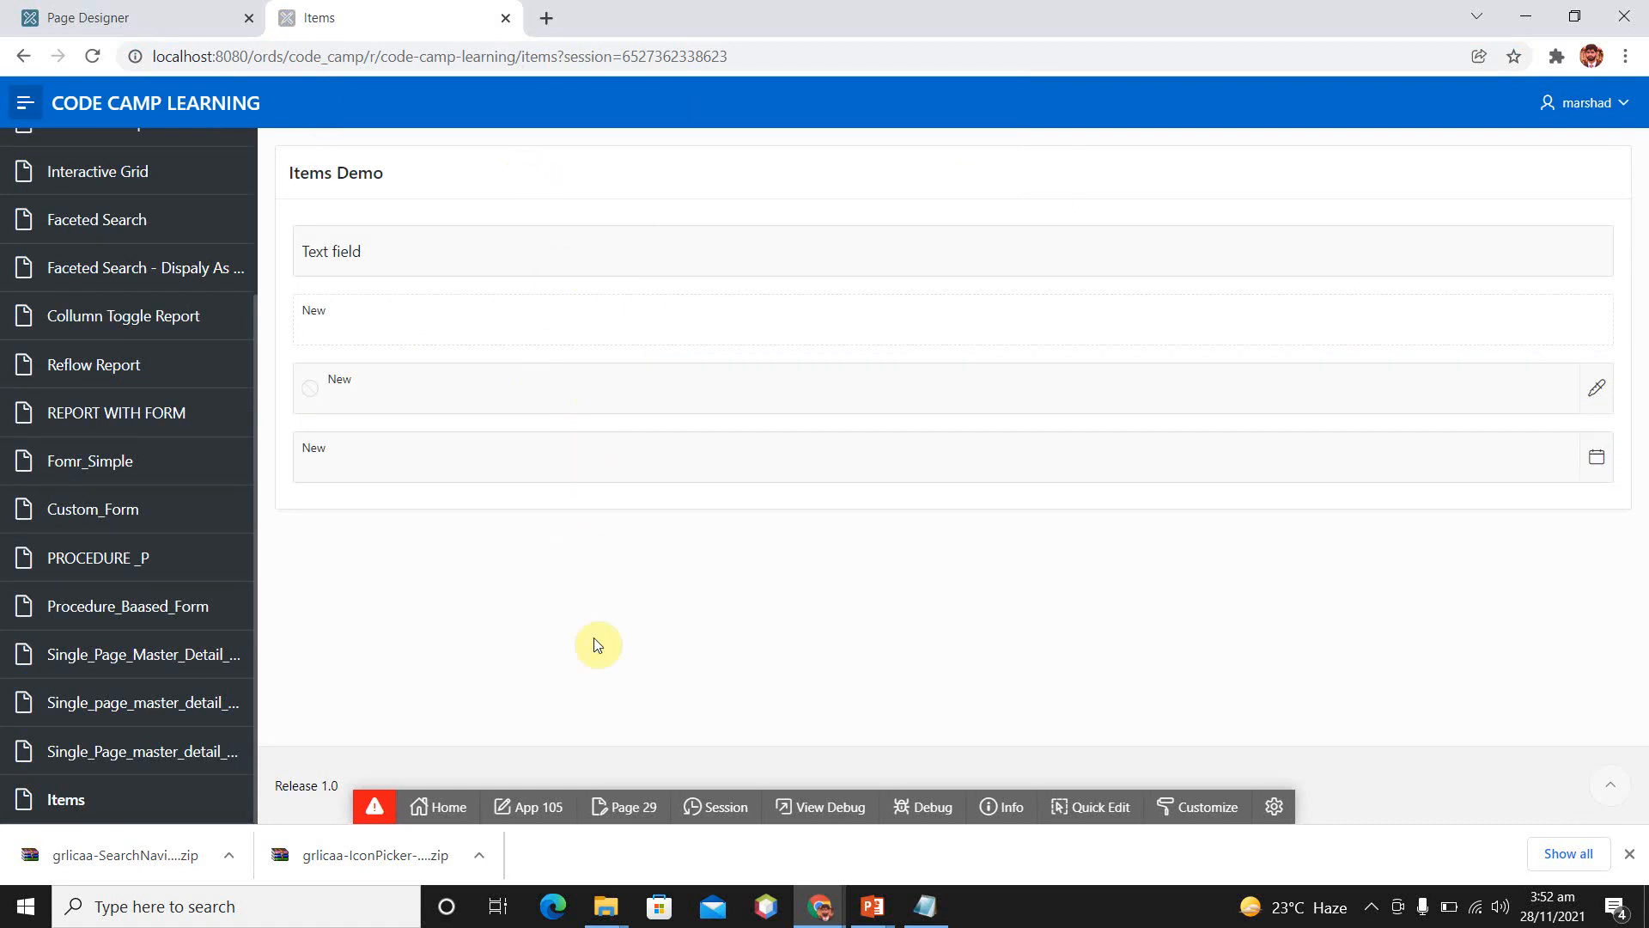
Return to Page Designer, select the Date Picker item P29_NEW_1_1_1, and filter its properties by "defa" to reach the Default section.
{"action": "left_click", "coordinate": [819, 906]}
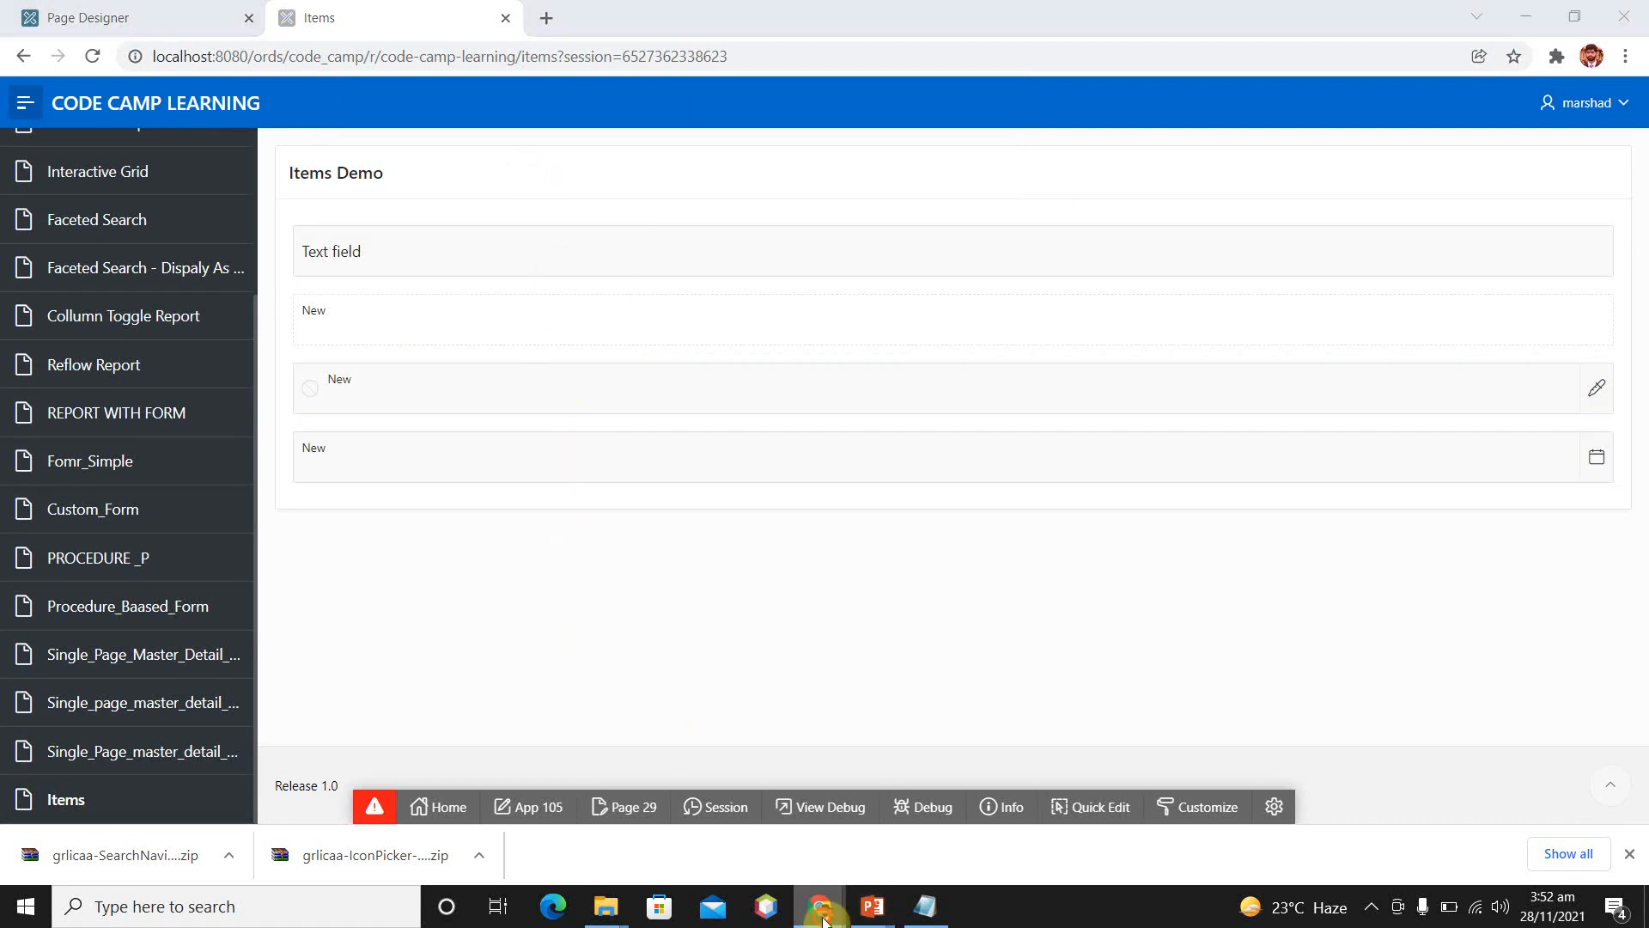
{"action": "left_click", "coordinate": [731, 655]}
{"action": "left_click", "coordinate": [112, 17]}
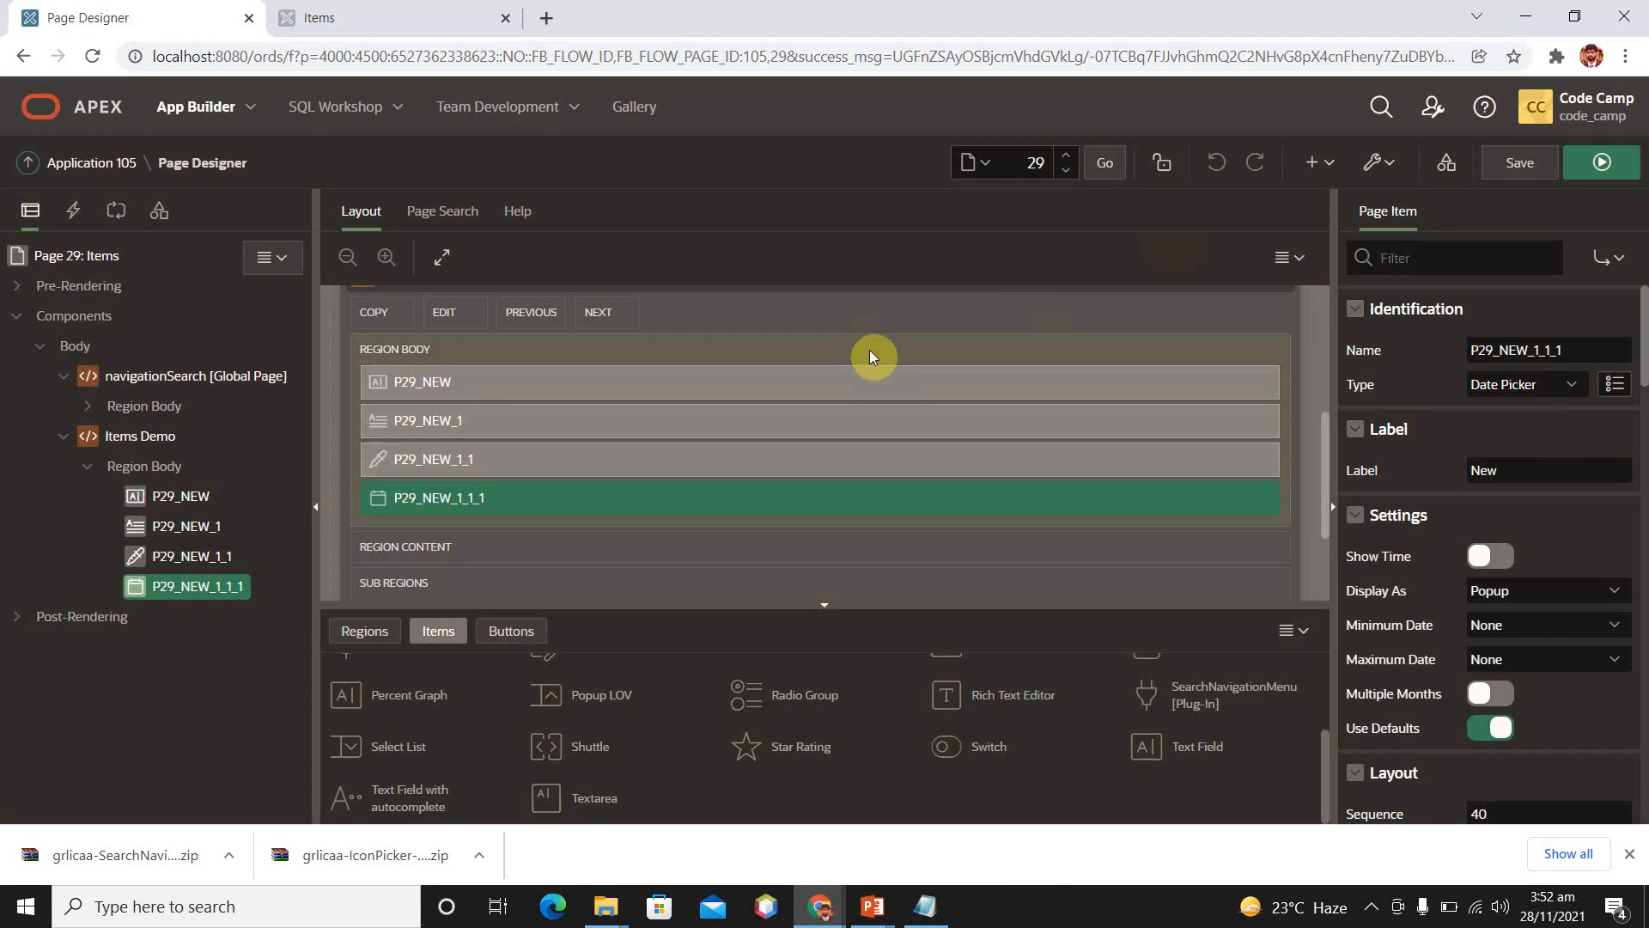
{"action": "left_click", "coordinate": [218, 558]}
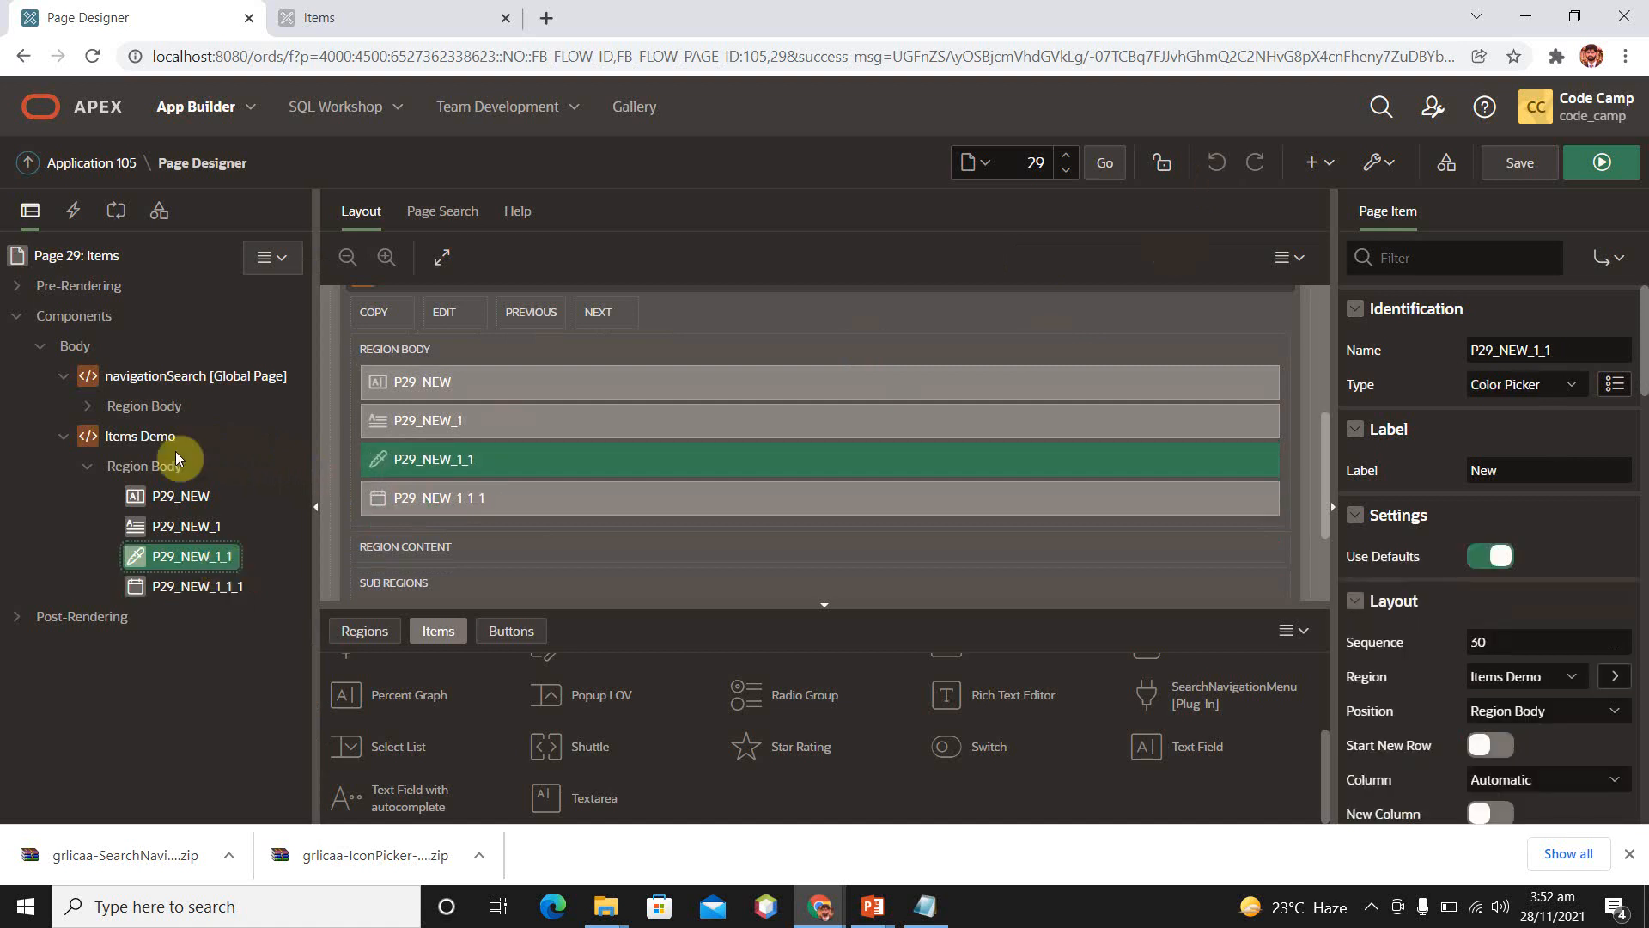
{"action": "left_click", "coordinate": [223, 585]}
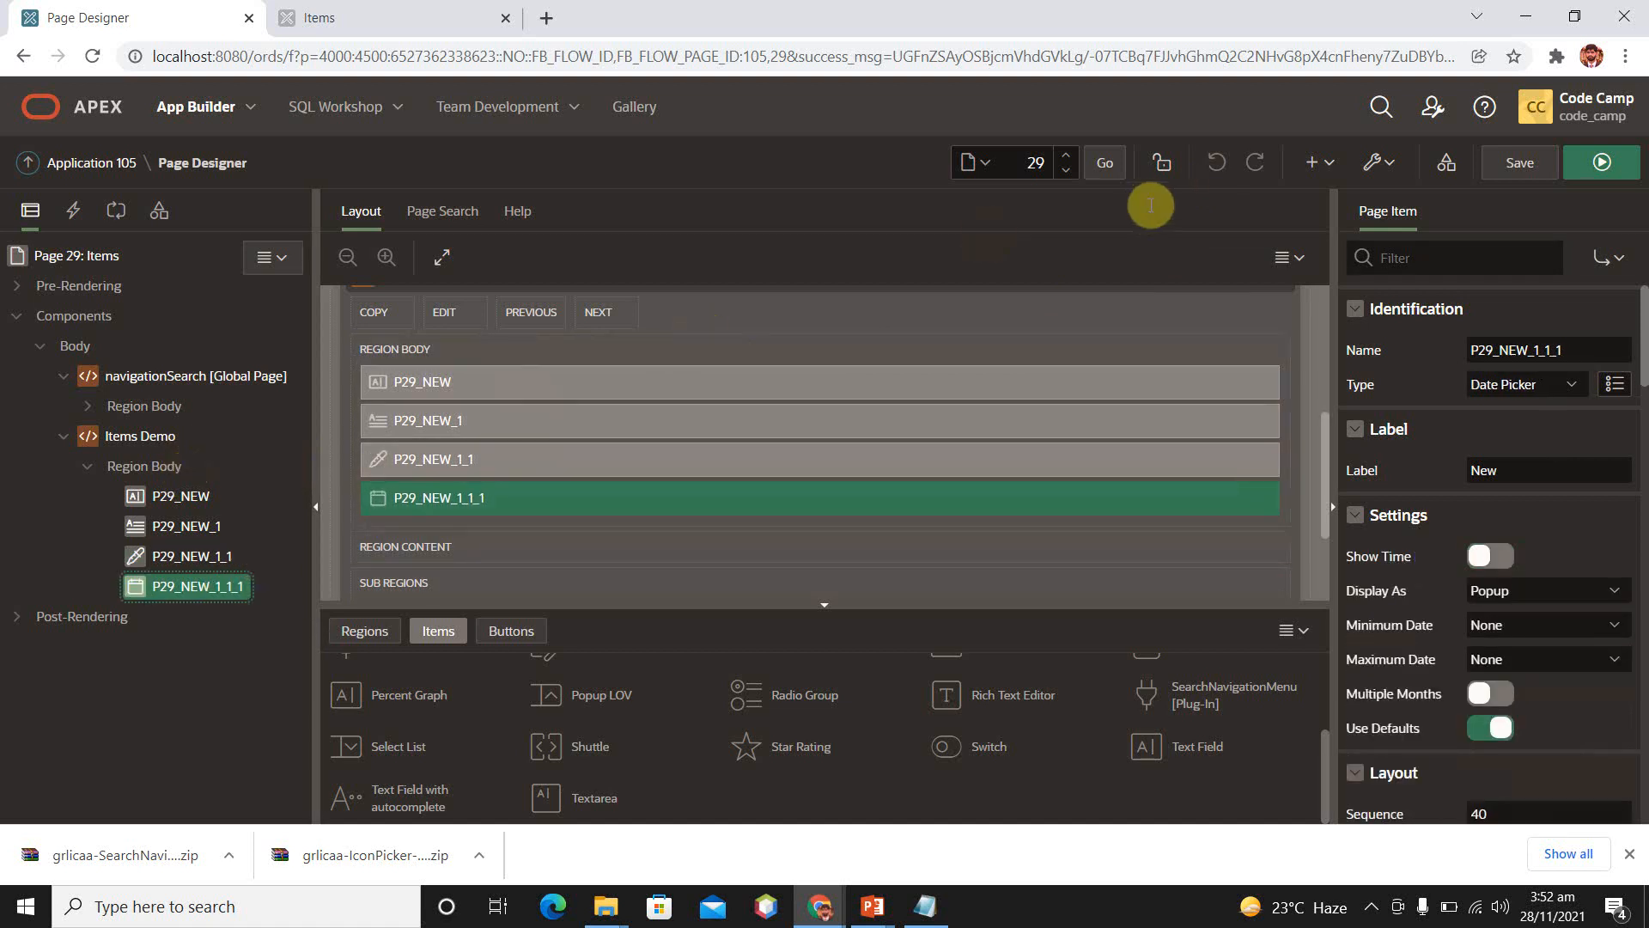
{"action": "left_click", "coordinate": [1430, 265]}
{"action": "type", "text": "defa"}
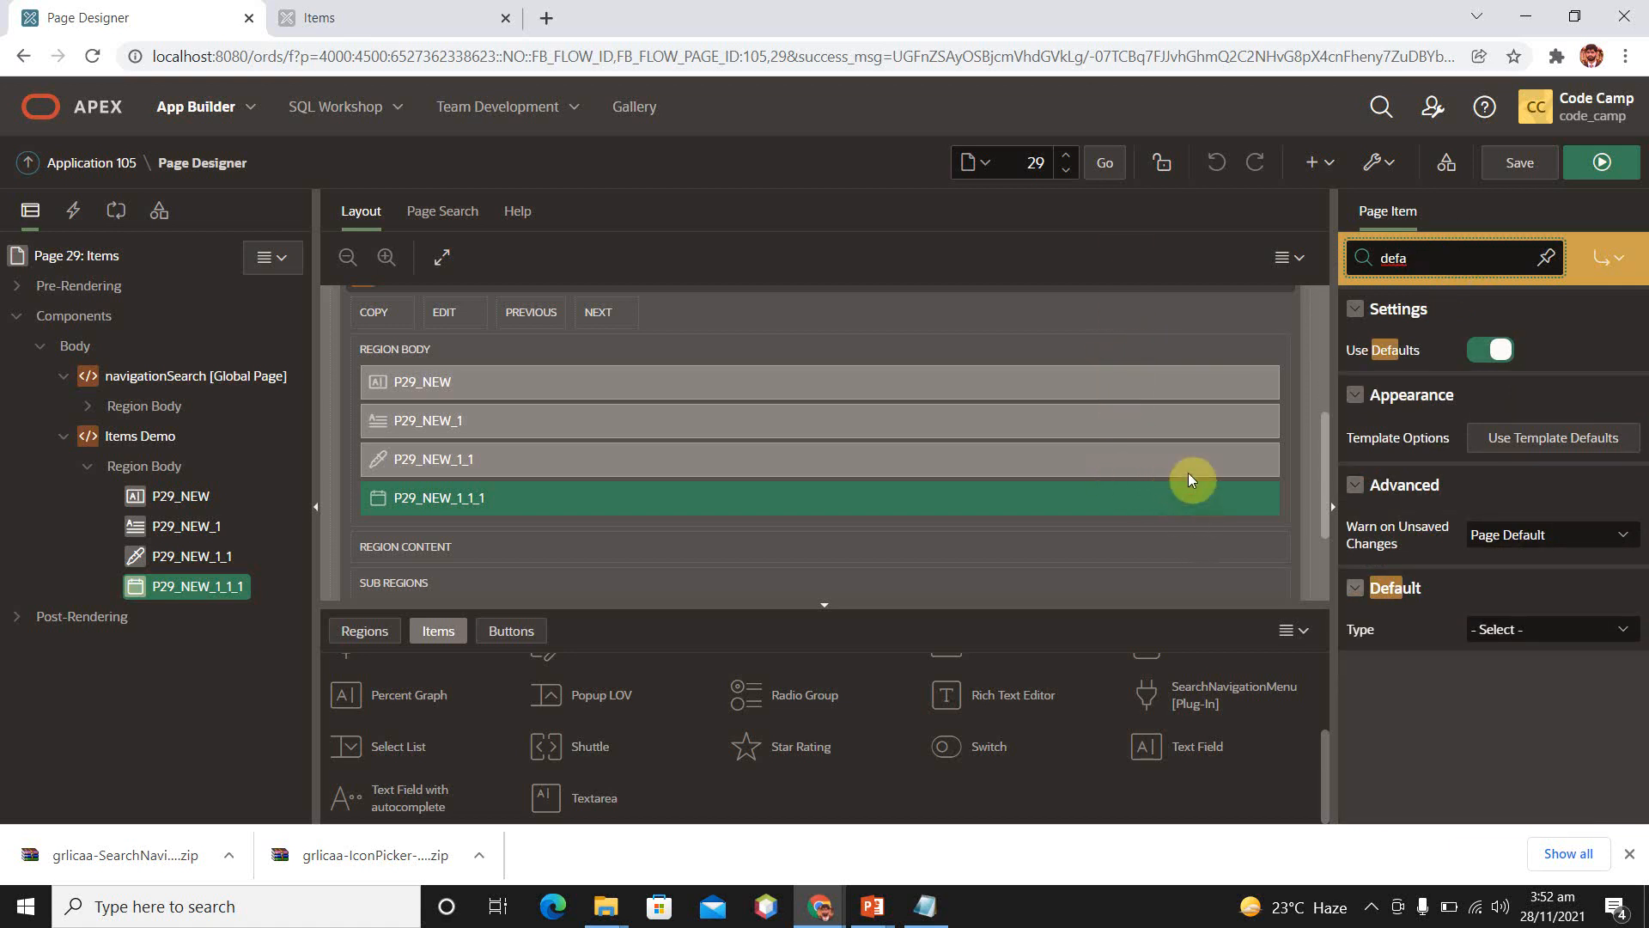
{"action": "left_click", "coordinate": [1482, 587]}
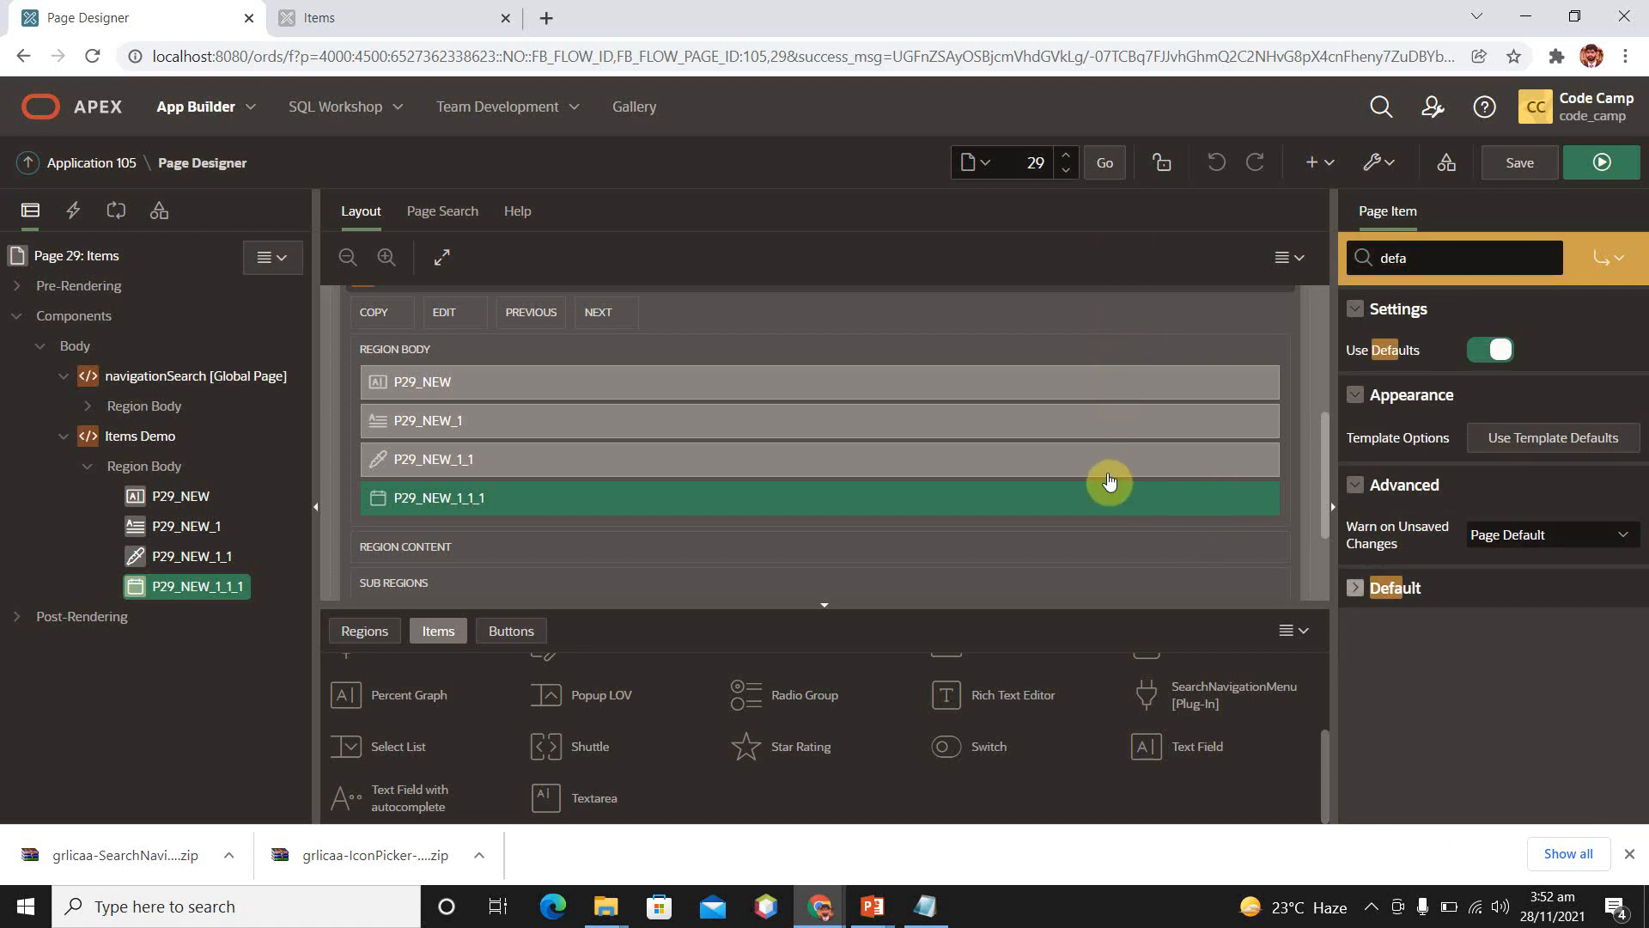
{"action": "double_click", "coordinate": [1383, 595]}
{"action": "key", "text": "Return"}
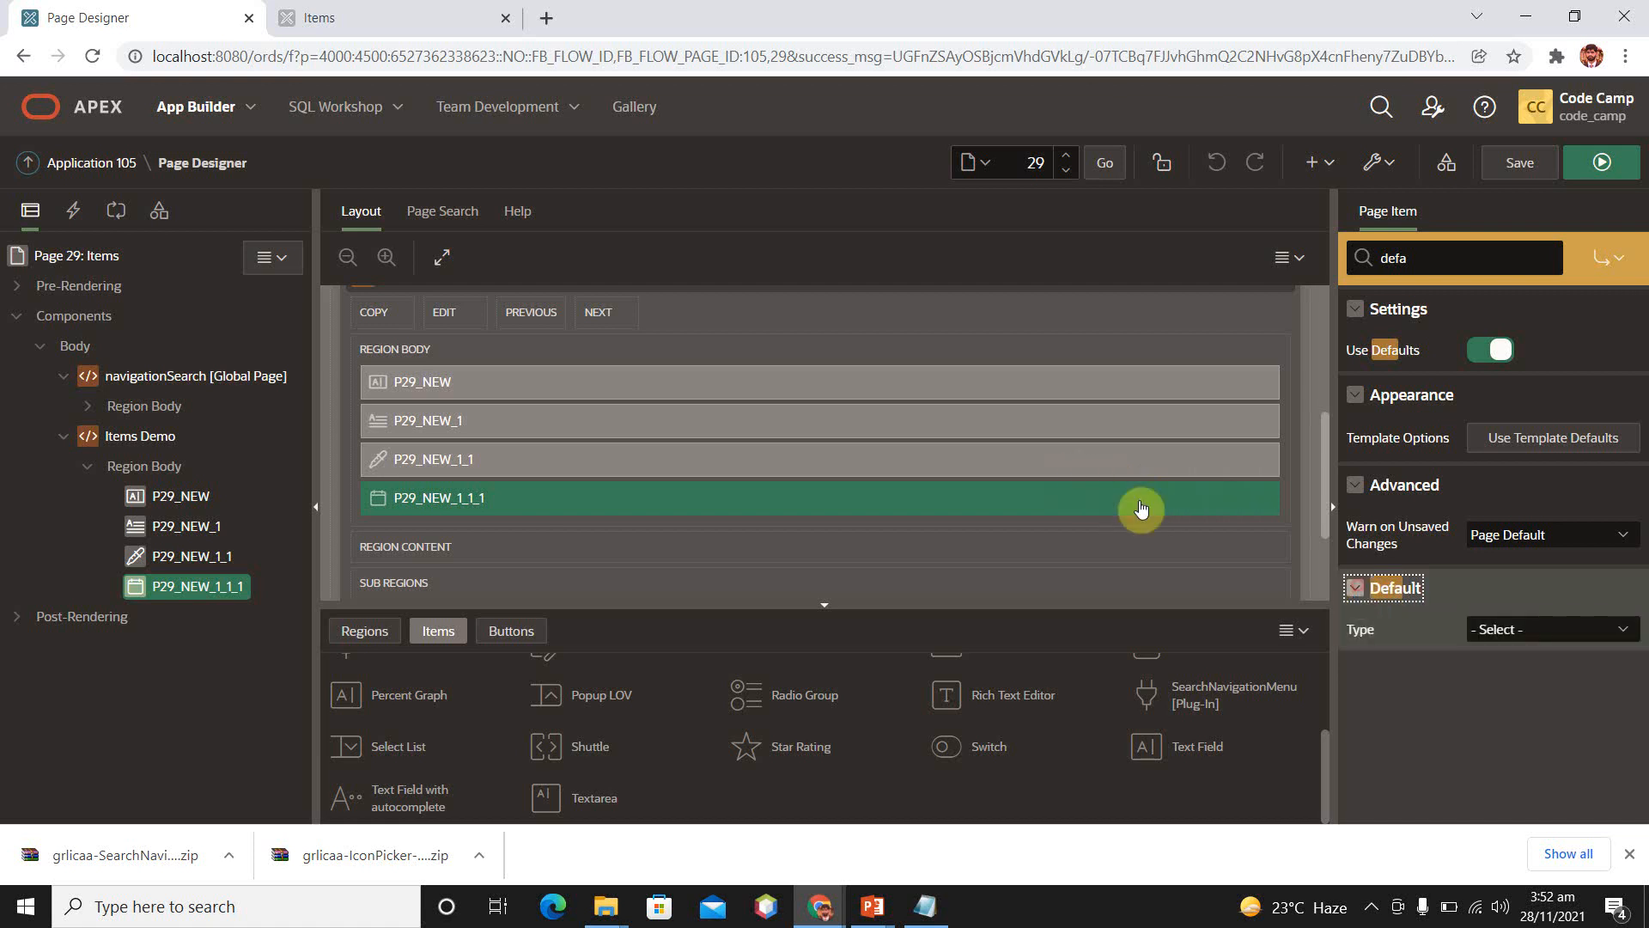
Review the default value types for the Date Picker item and set its default type to Static.
{"action": "left_click", "coordinate": [1500, 629]}
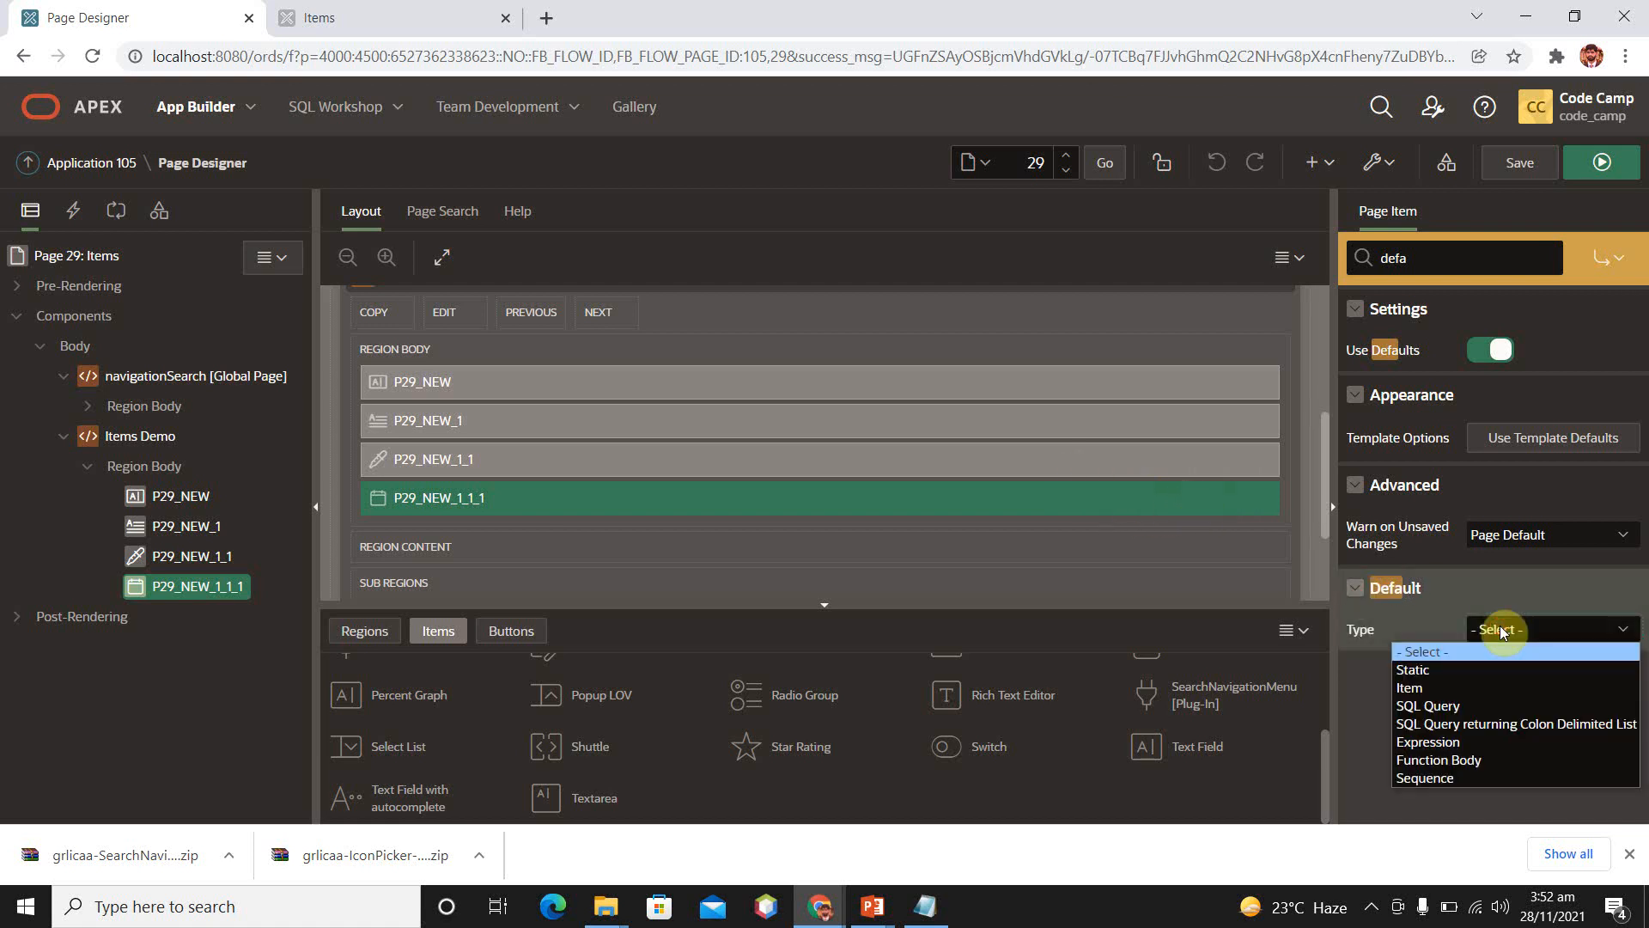
{"action": "key", "text": "Down"}
{"action": "key", "text": "Down"}
{"action": "key", "text": "Down"}
{"action": "key", "text": "Down"}
{"action": "key", "text": "Down"}
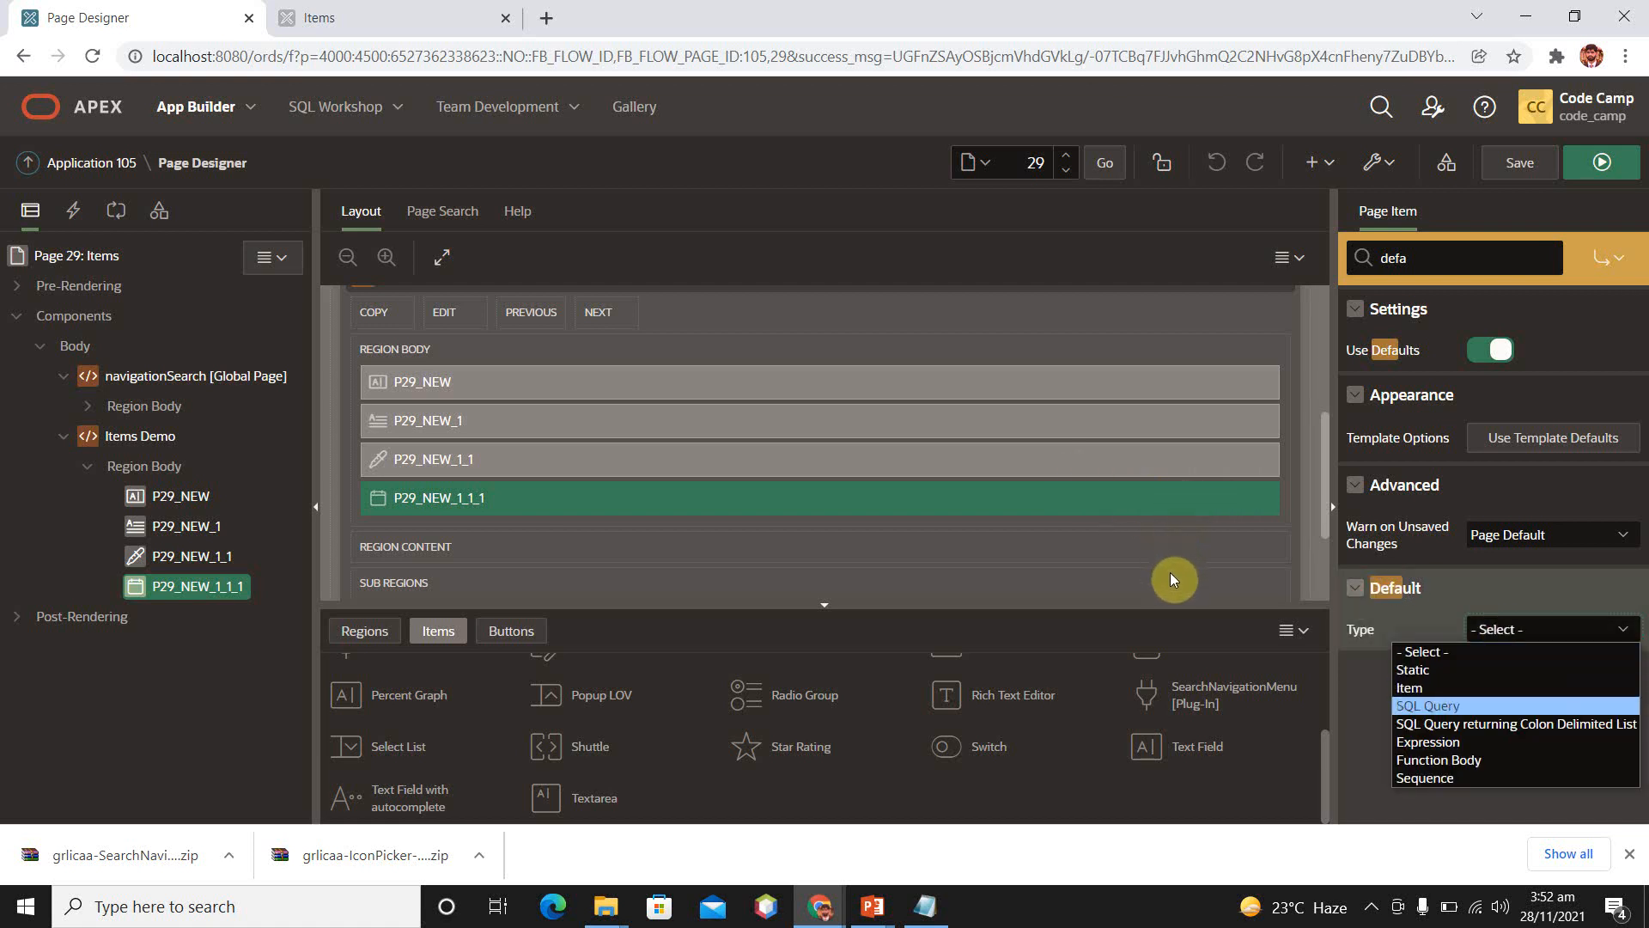
{"action": "key", "text": "Up"}
{"action": "key", "text": "Up"}
{"action": "key", "text": "Up"}
{"action": "key", "text": "Up"}
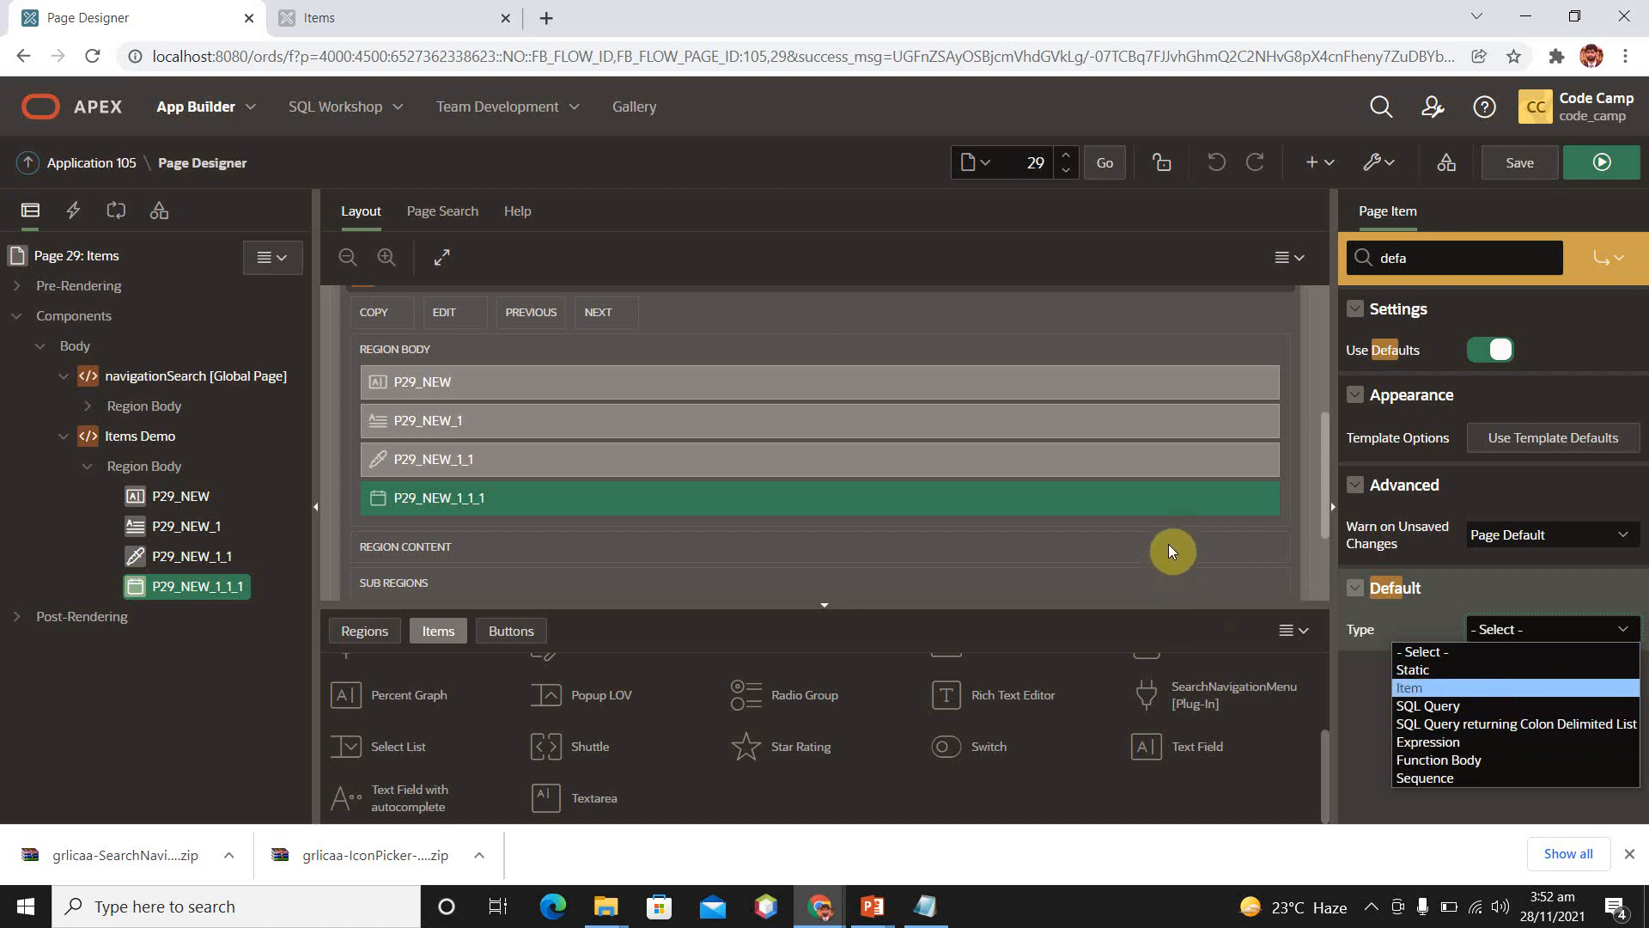
{"action": "key", "text": "Down"}
{"action": "key", "text": "Up"}
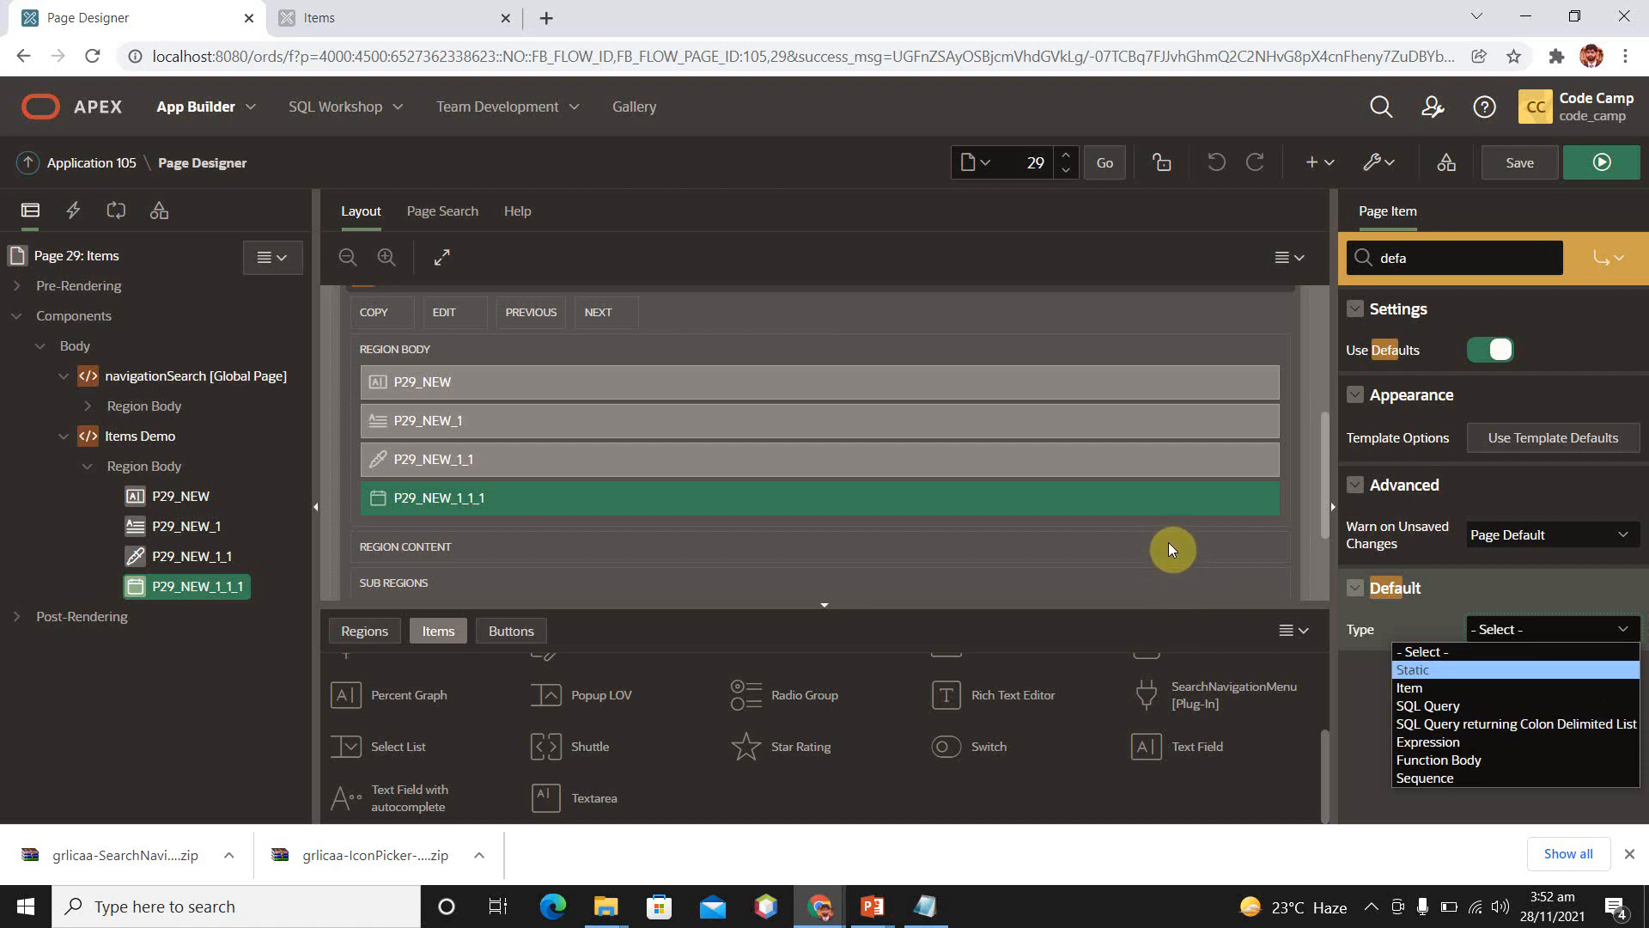
{"action": "left_click", "coordinate": [1461, 677]}
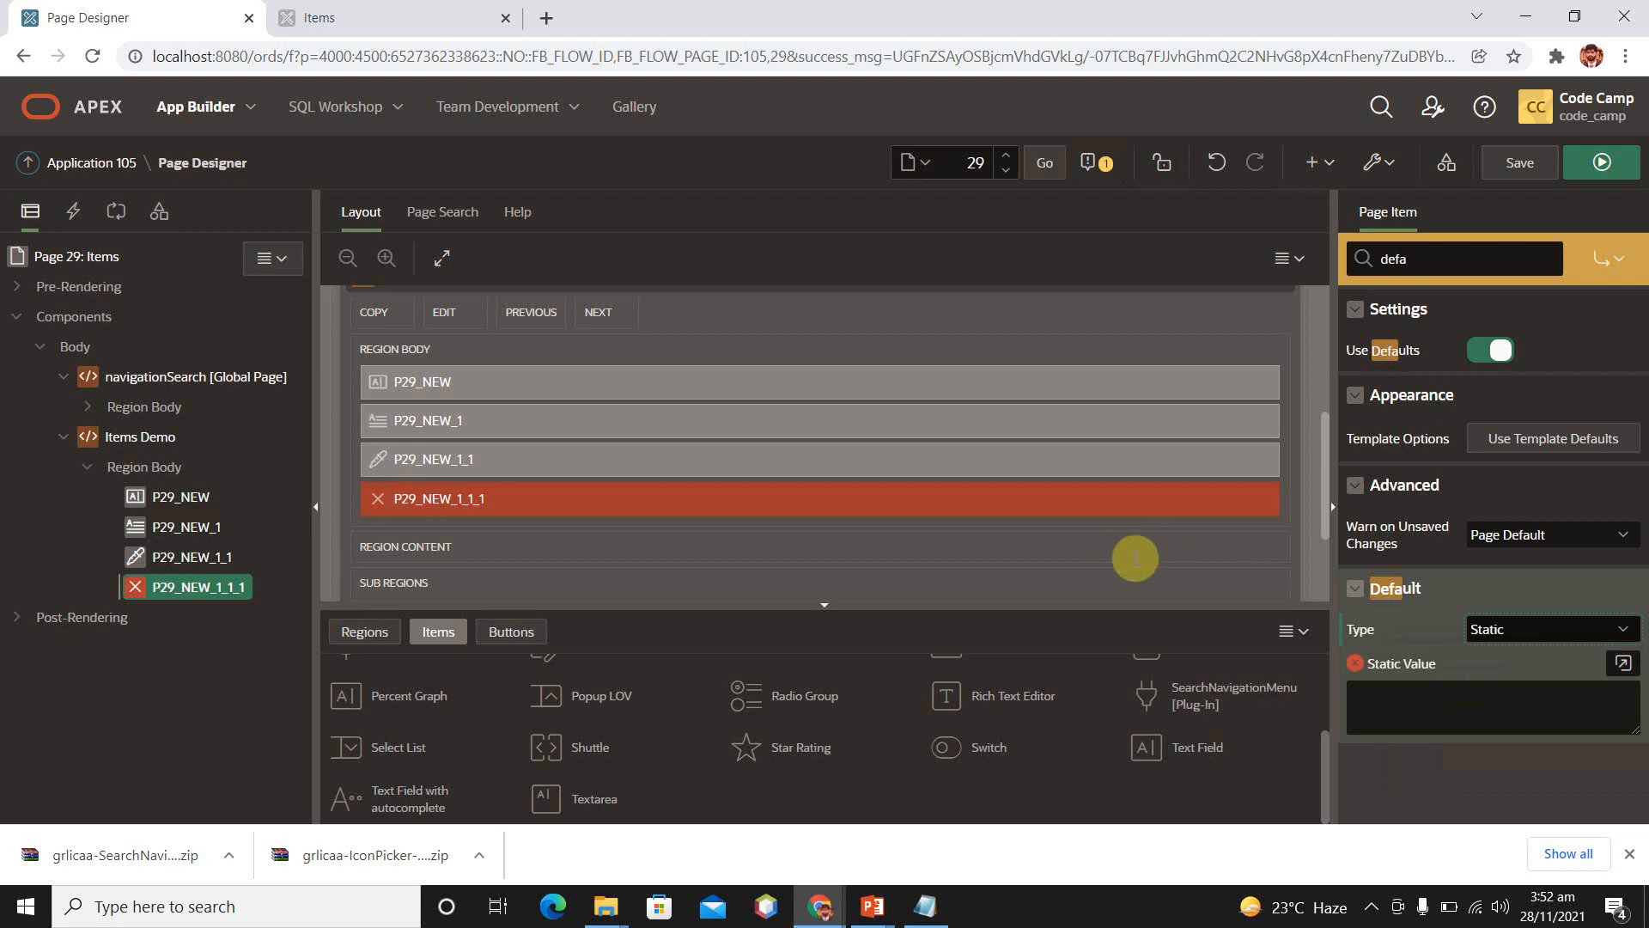
{"action": "left_click", "coordinate": [1396, 694]}
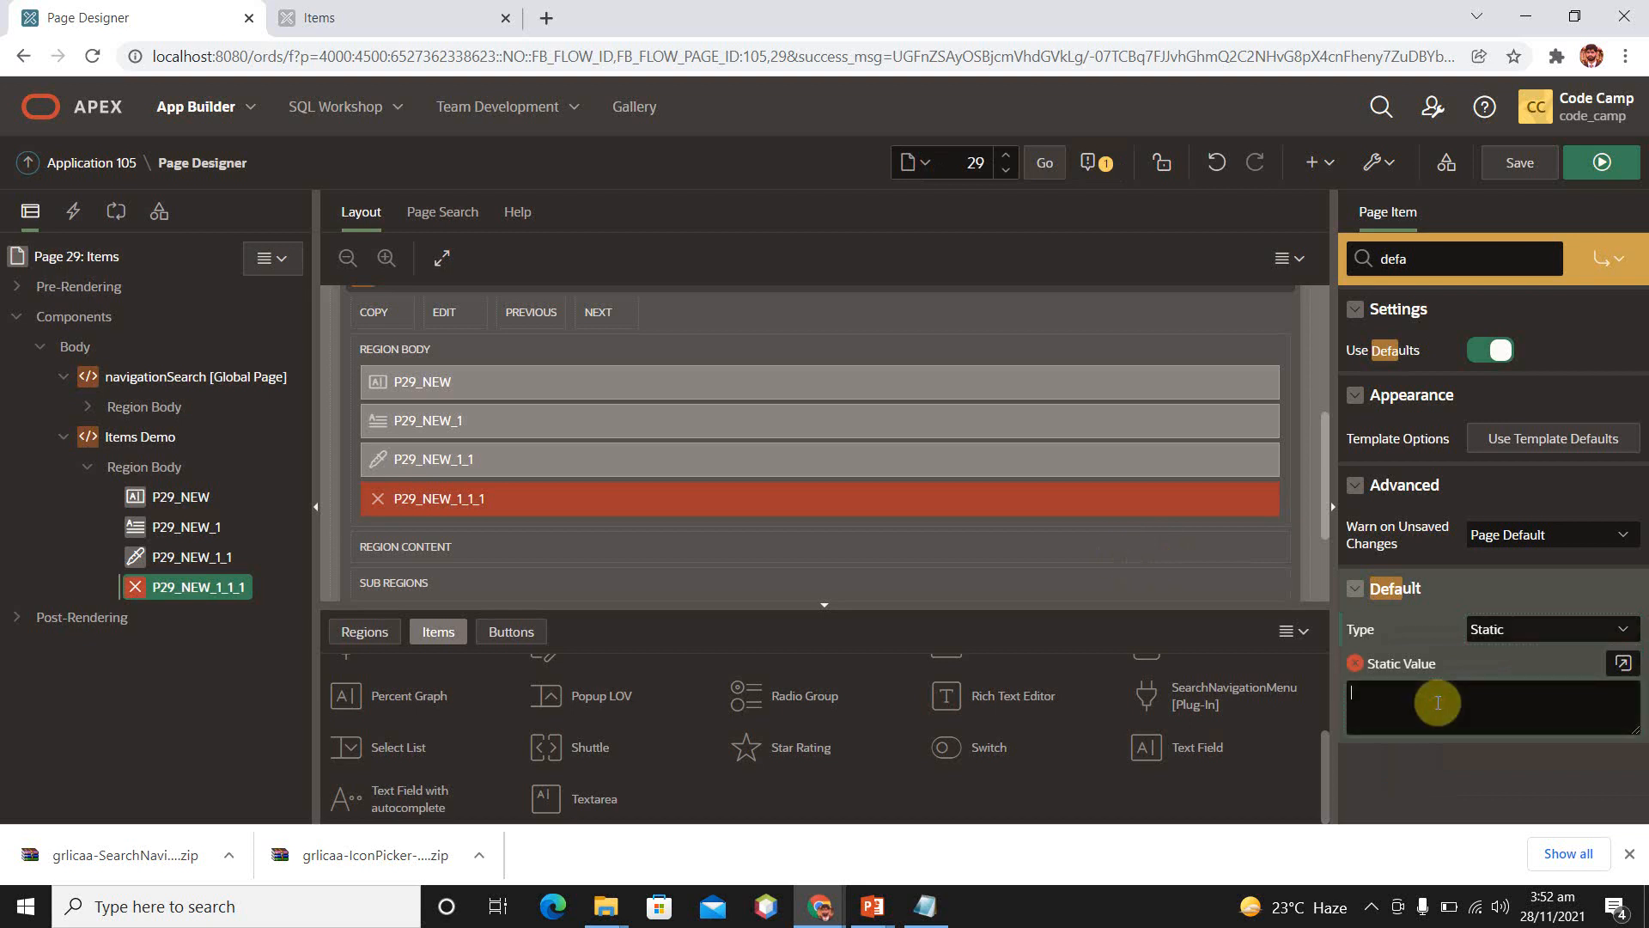
Try Item as the Date Picker's default type and view the page items offered as its source, without picking one.
{"action": "left_click", "coordinate": [1620, 630]}
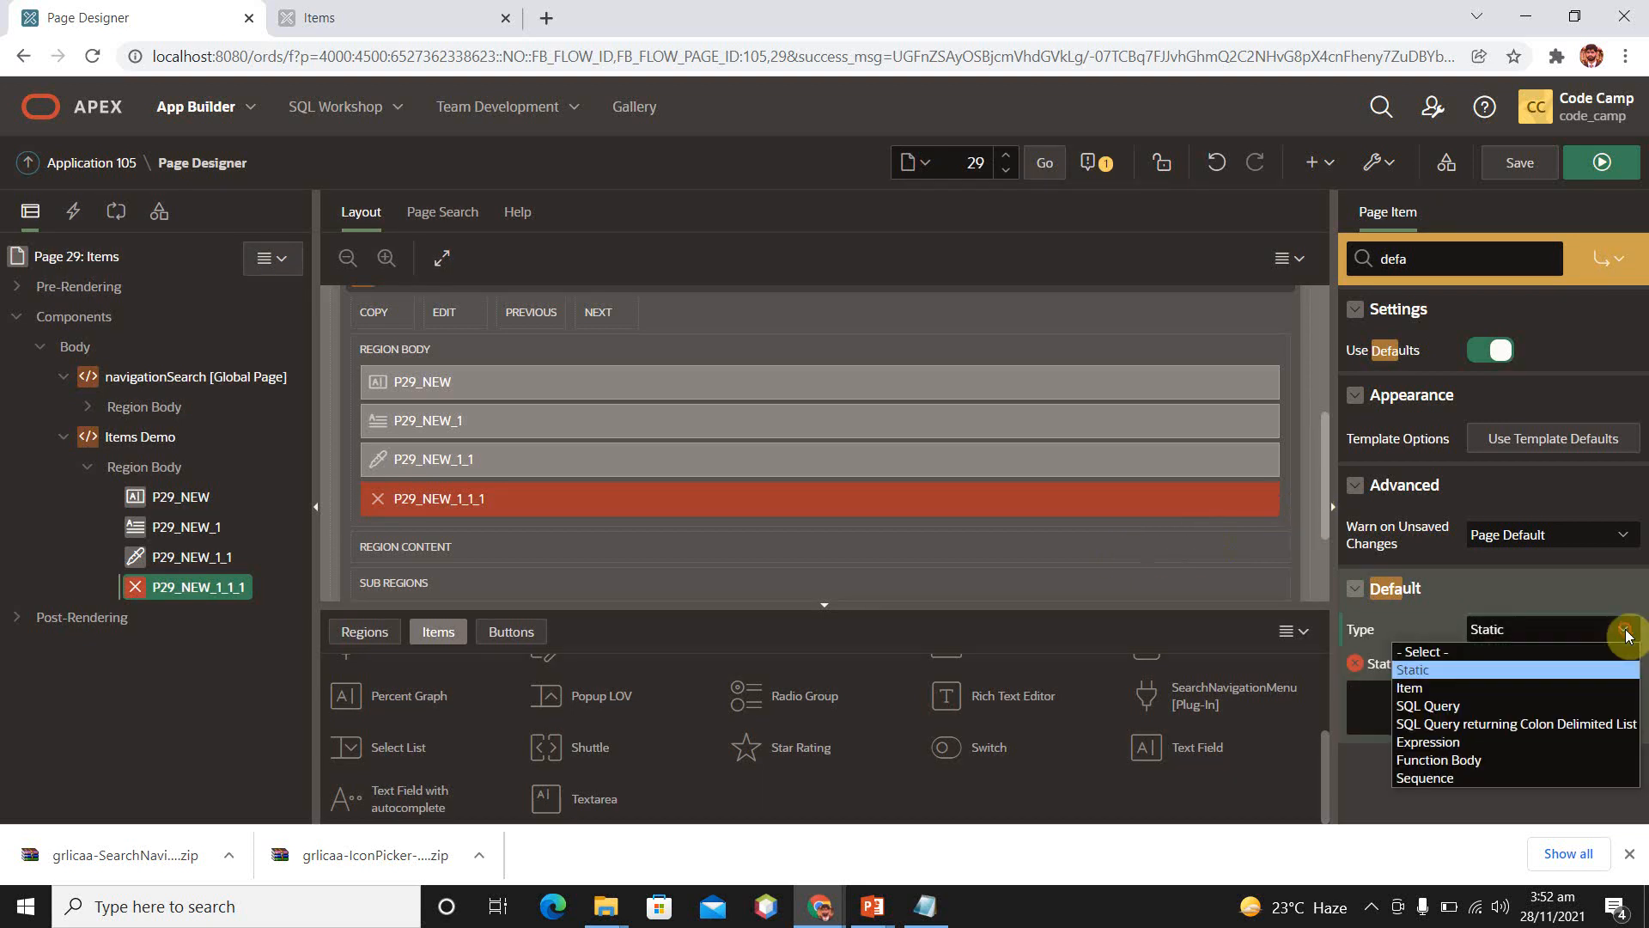
{"action": "key", "text": "Down"}
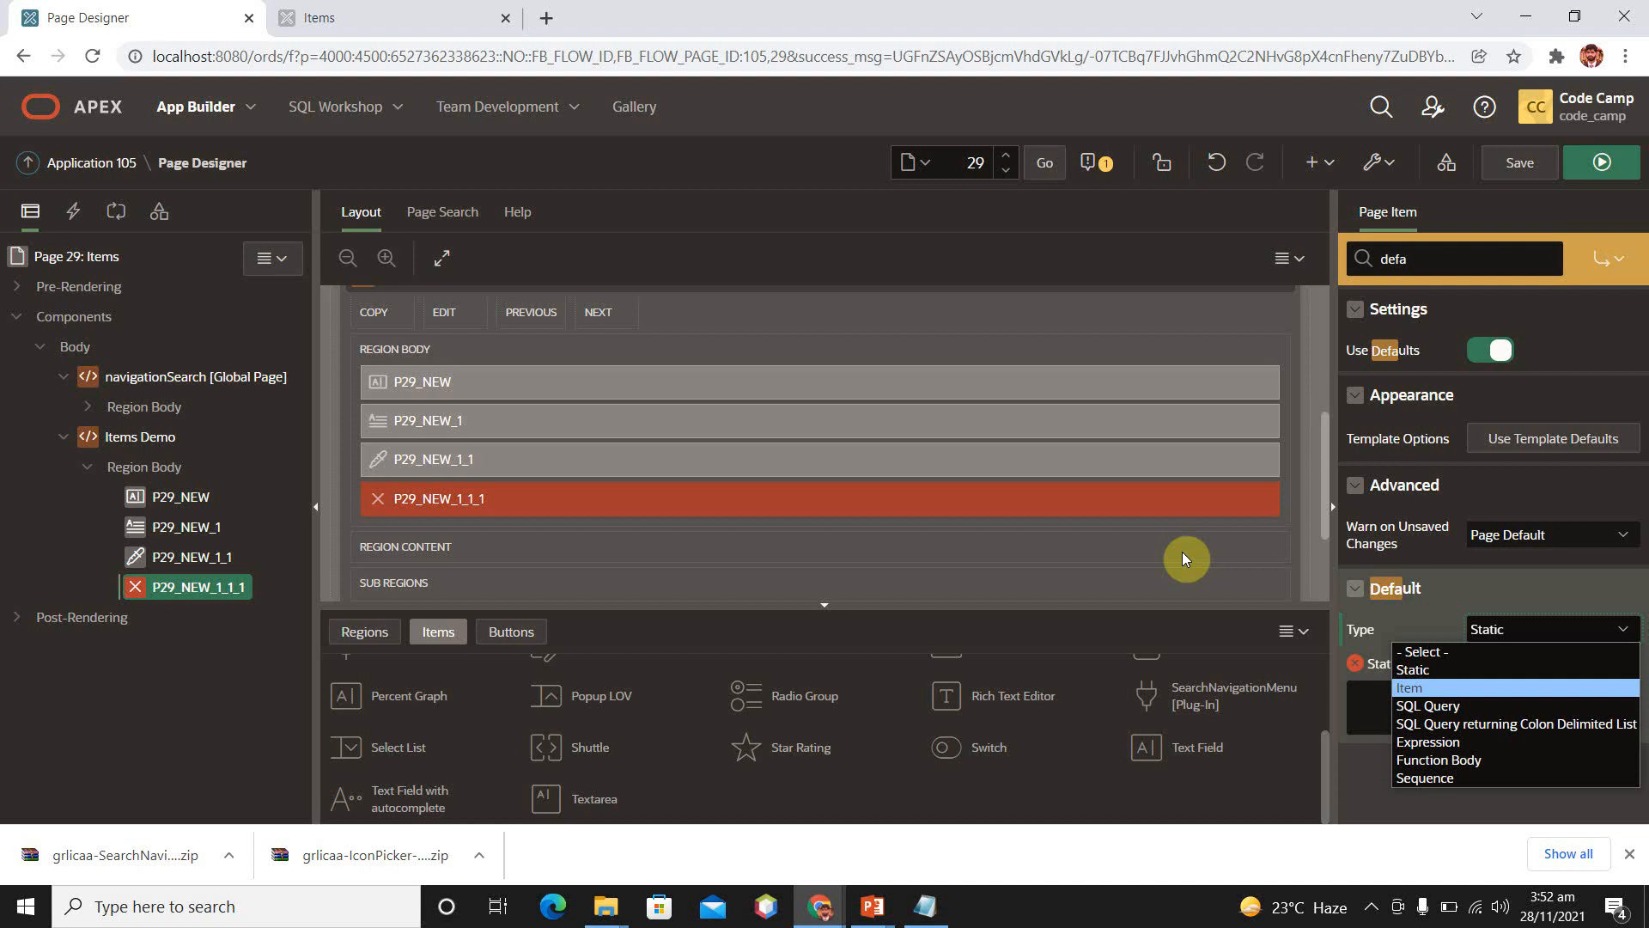
{"action": "left_click", "coordinate": [1478, 687]}
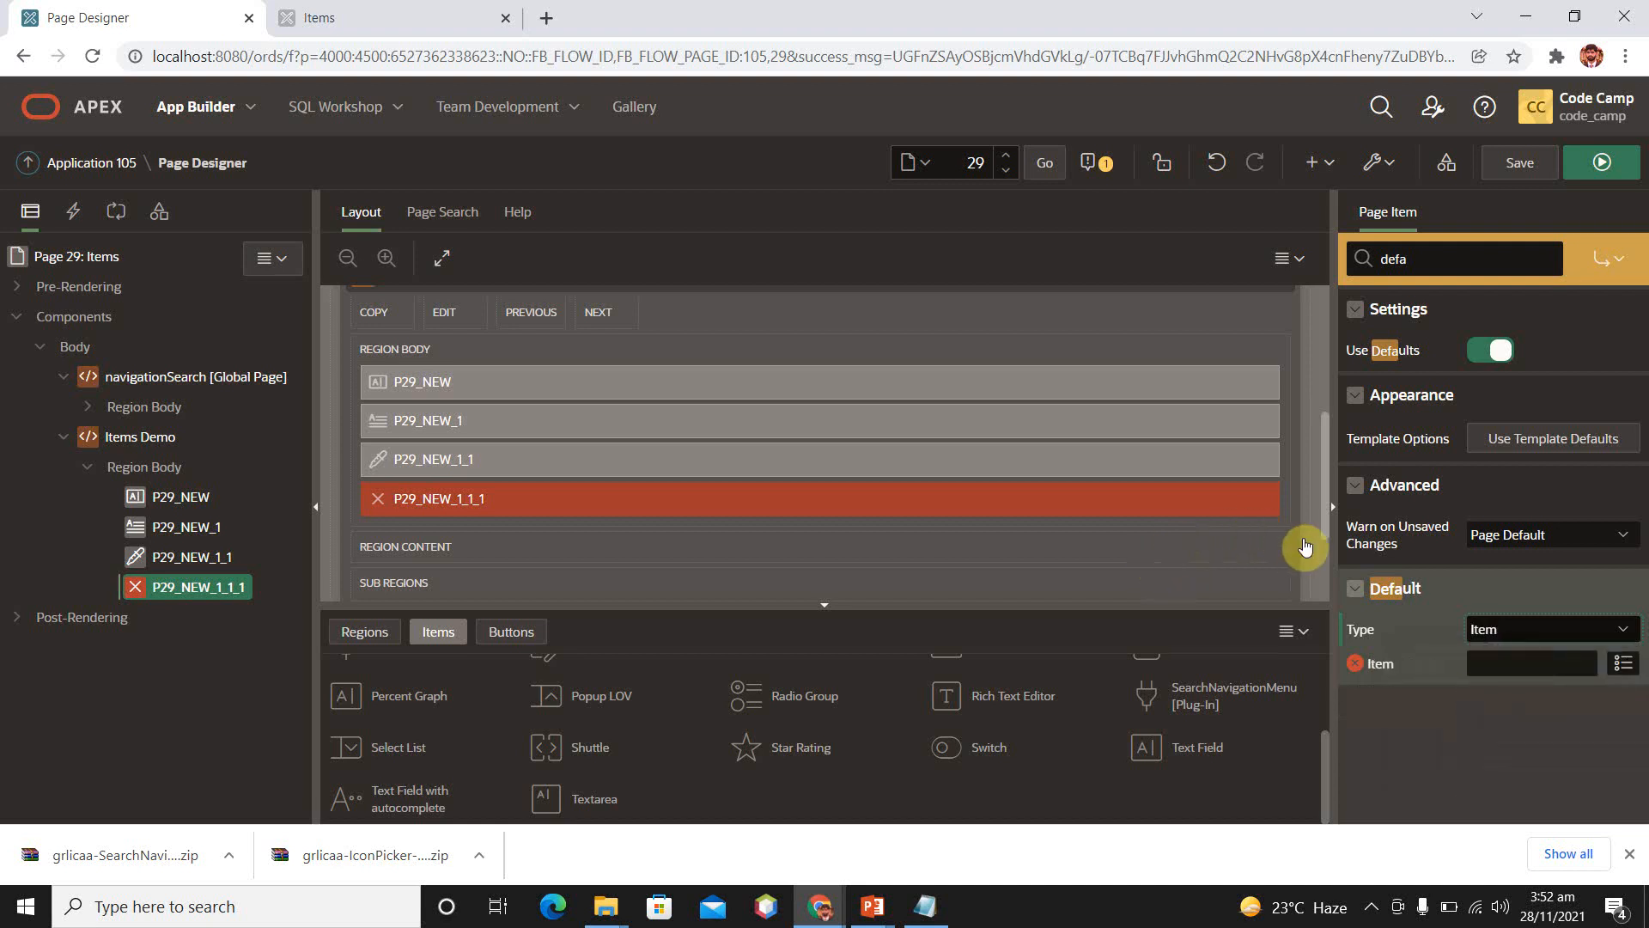
{"action": "left_click", "coordinate": [1625, 668]}
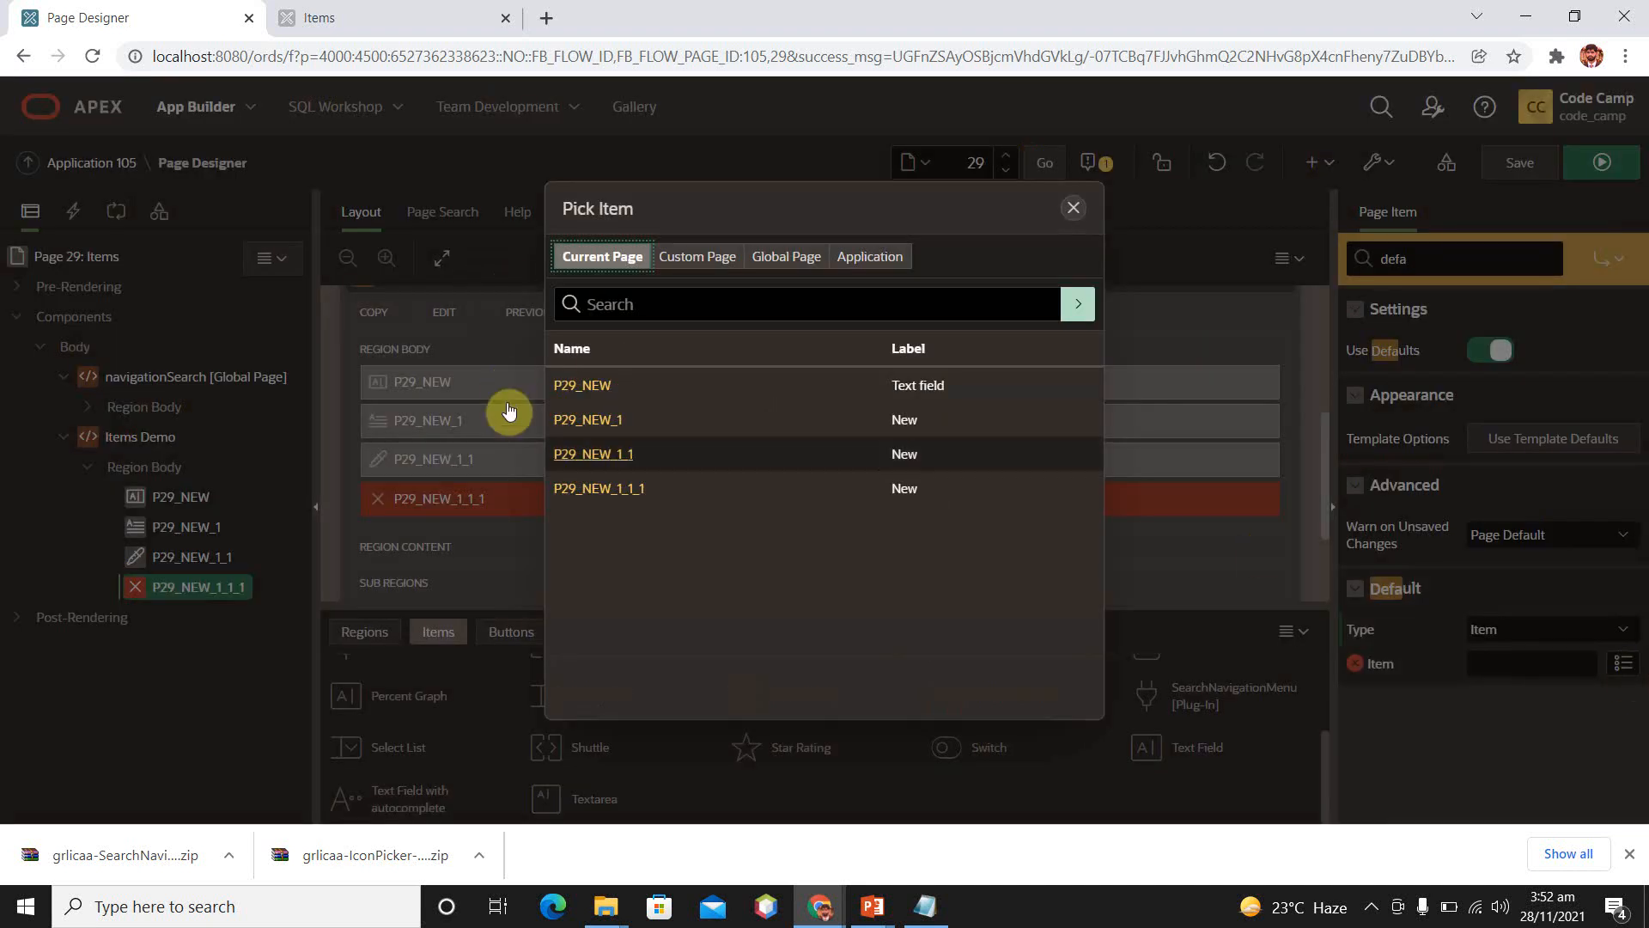
{"action": "left_click", "coordinate": [1075, 211]}
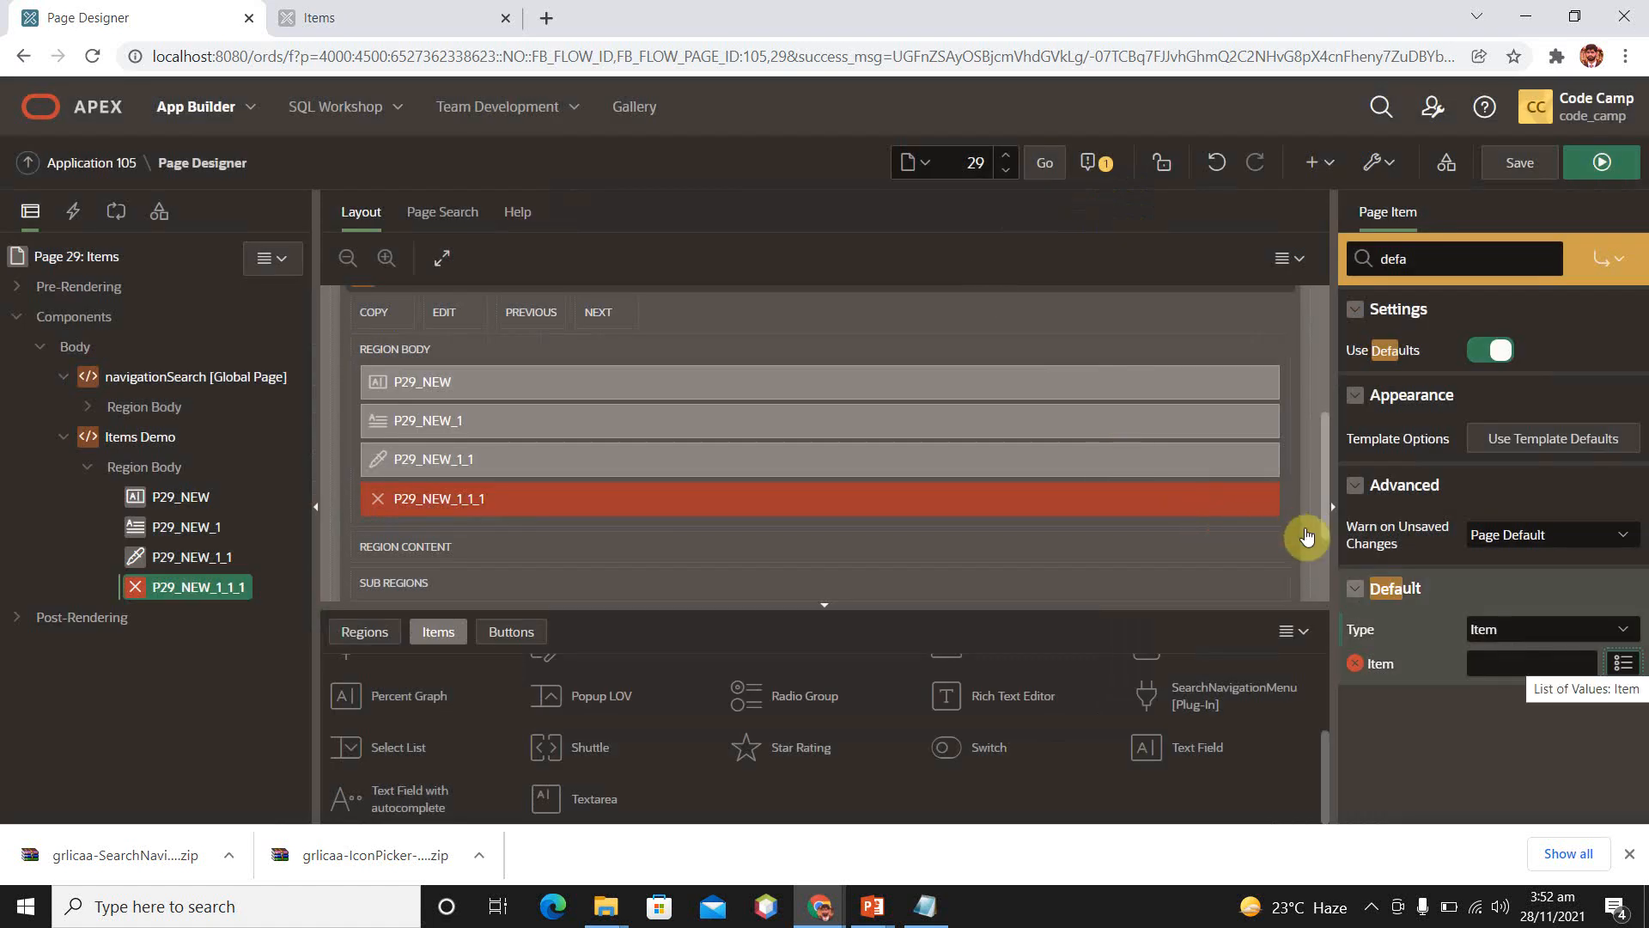
Set the Date Picker's default type to Expression and enter sysdate as its PL/SQL expression.
{"action": "left_click", "coordinate": [1619, 631]}
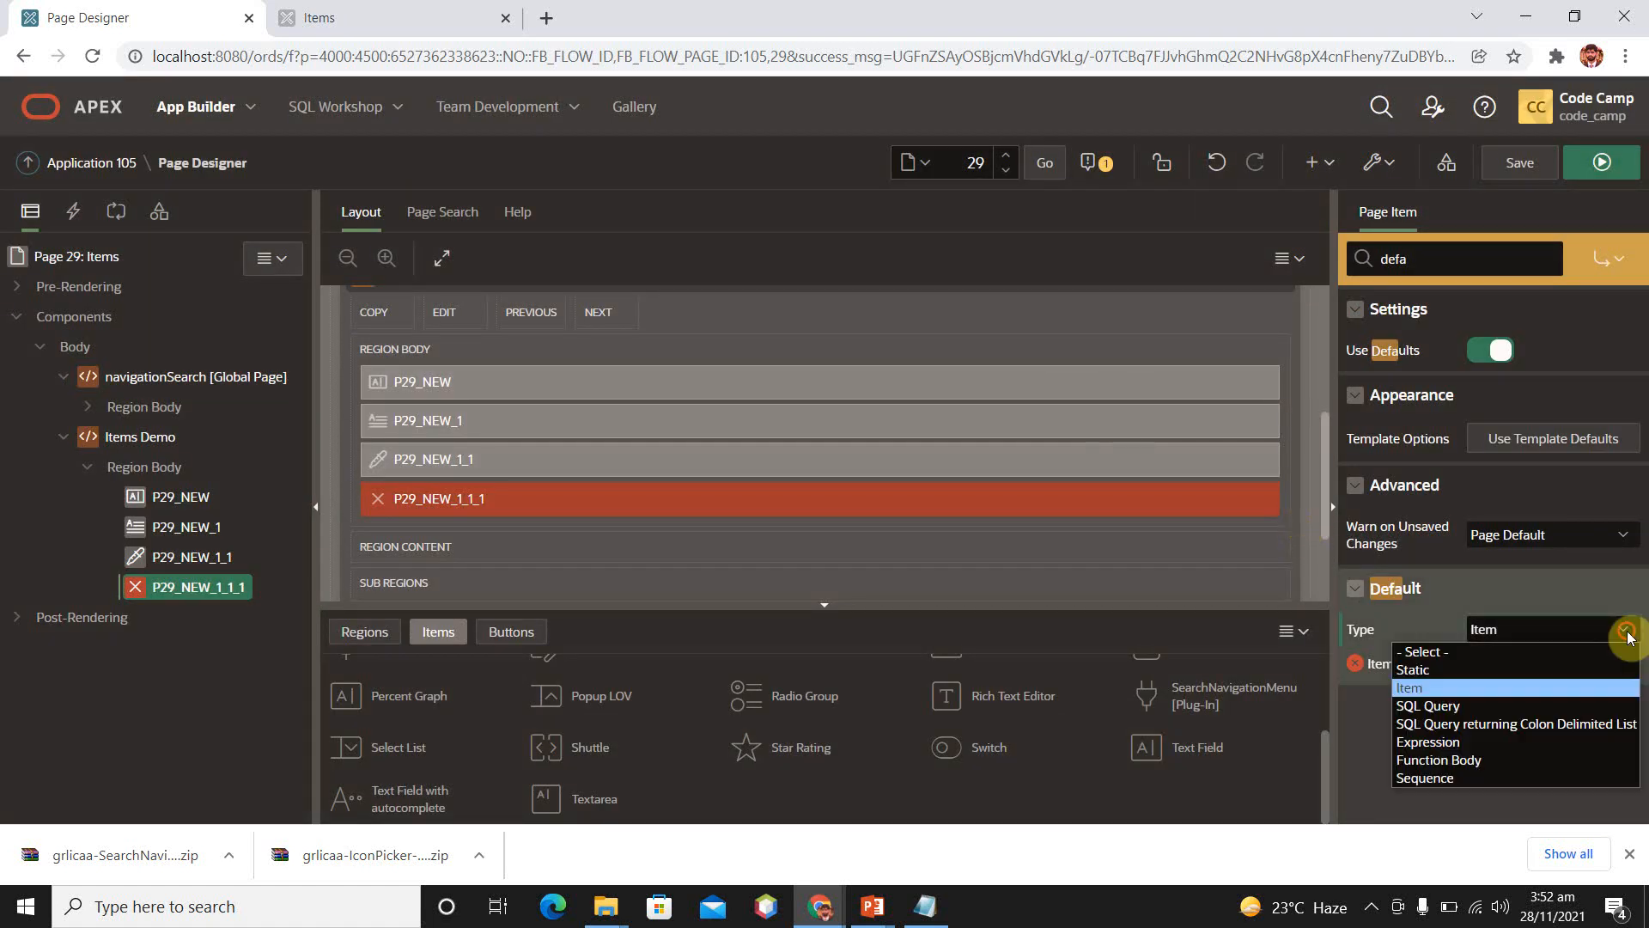
{"action": "key", "text": "Down"}
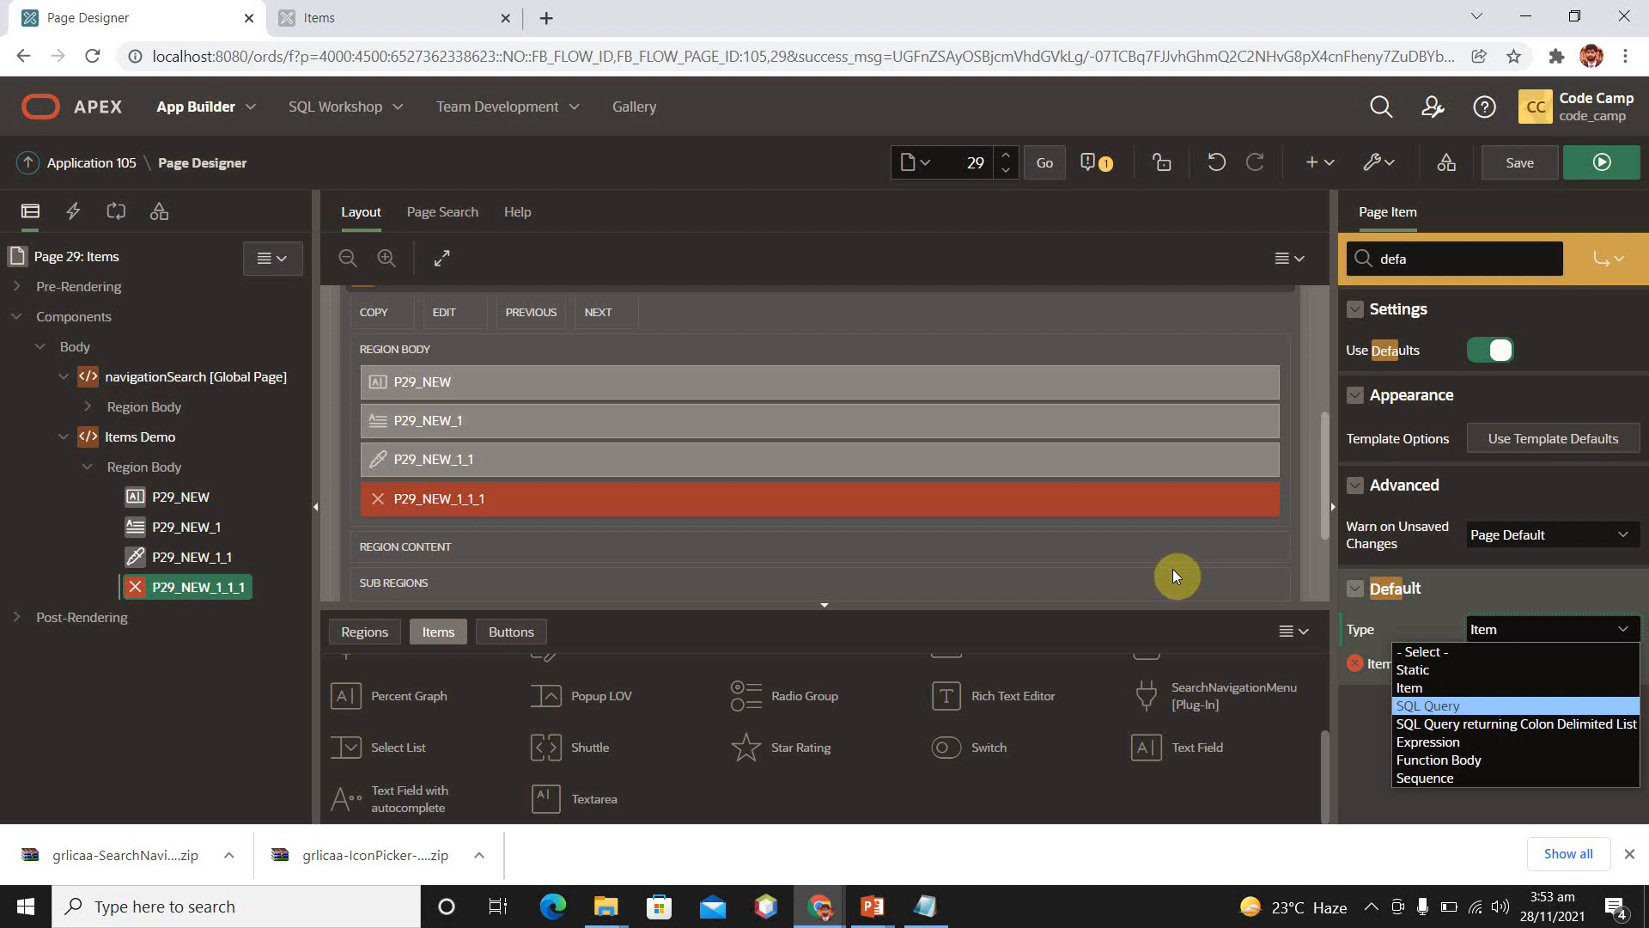
{"action": "key", "text": "Down"}
{"action": "key", "text": "Down"}
{"action": "key", "text": "Down"}
{"action": "key", "text": "Down"}
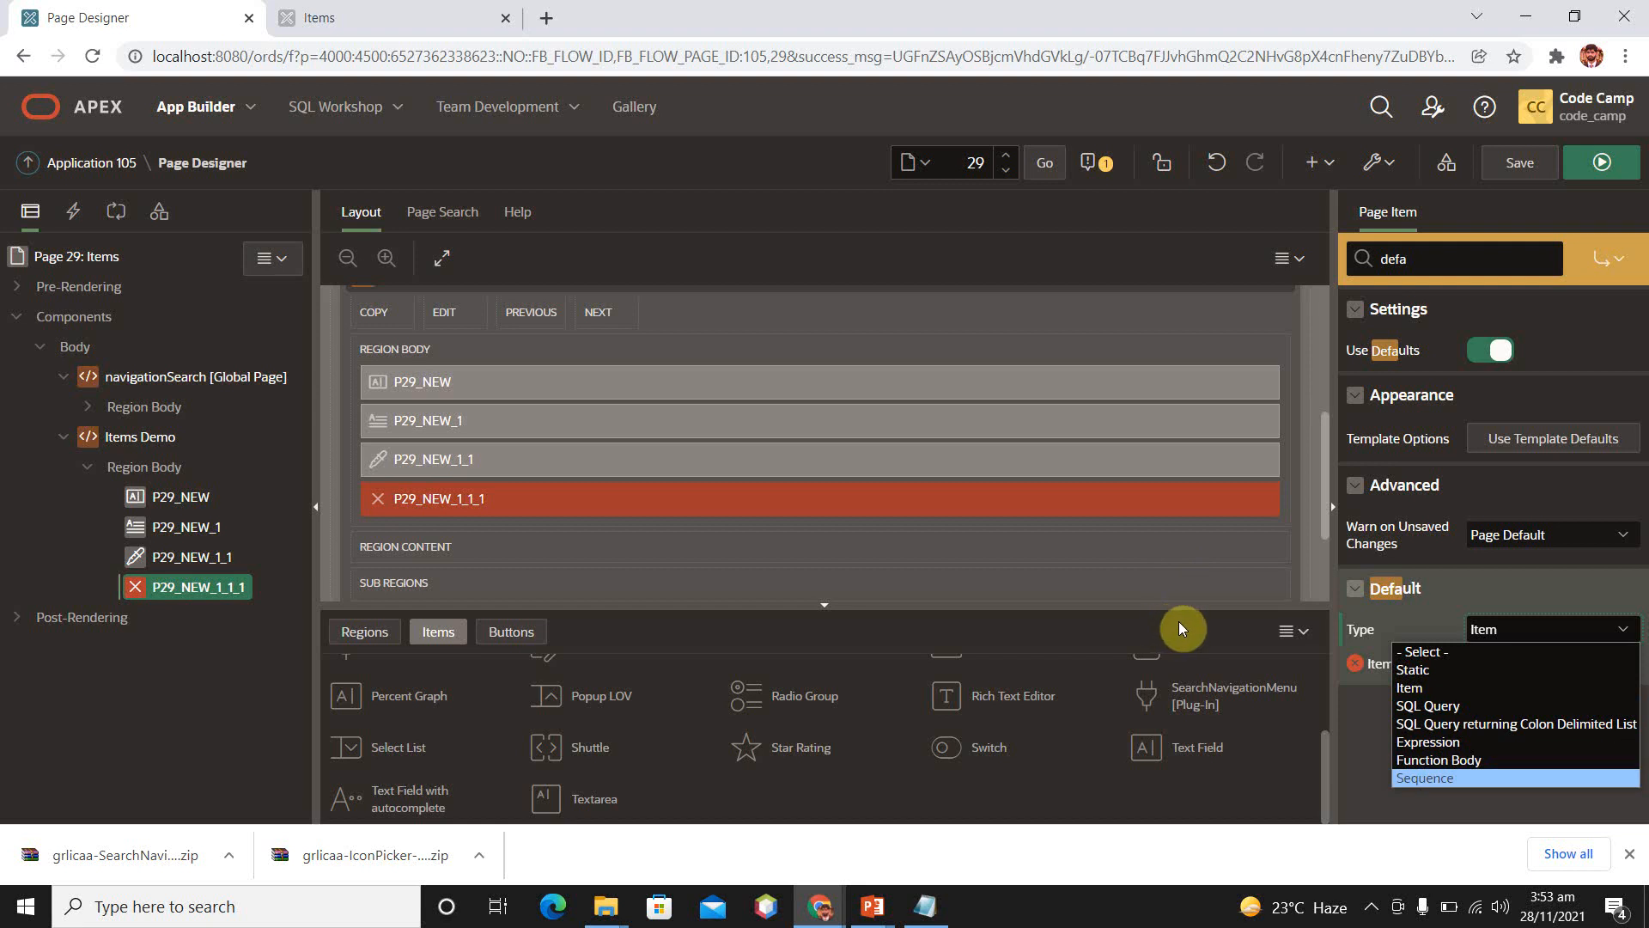
{"action": "key", "text": "Up"}
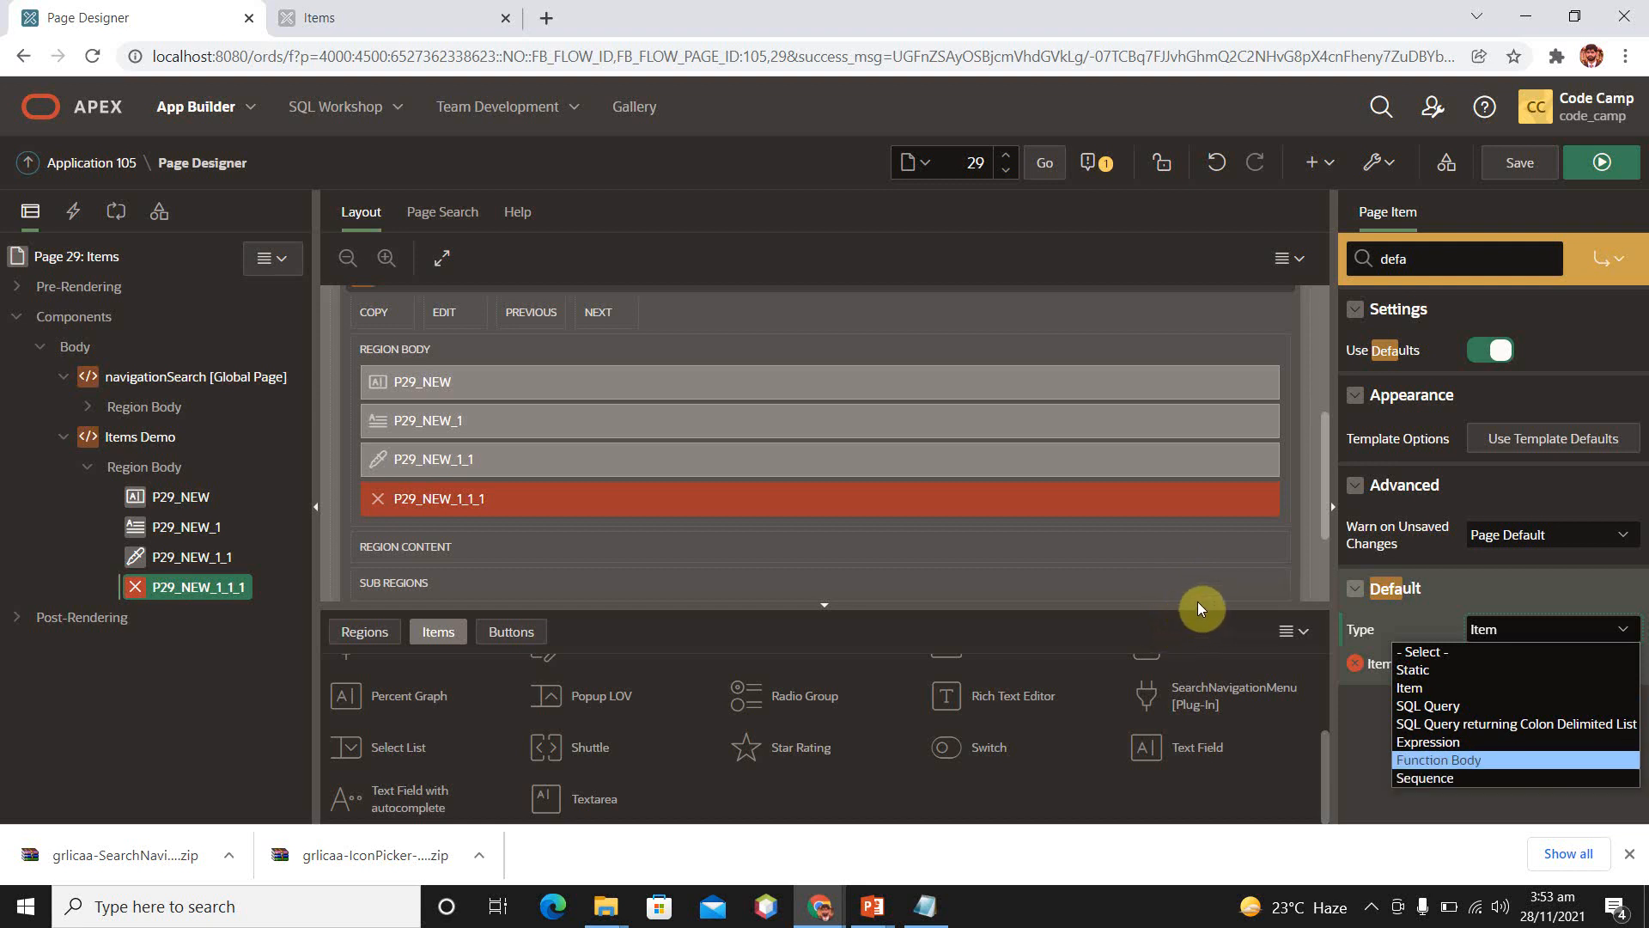
{"action": "key", "text": "Down"}
{"action": "key", "text": "Up"}
{"action": "key", "text": "Up"}
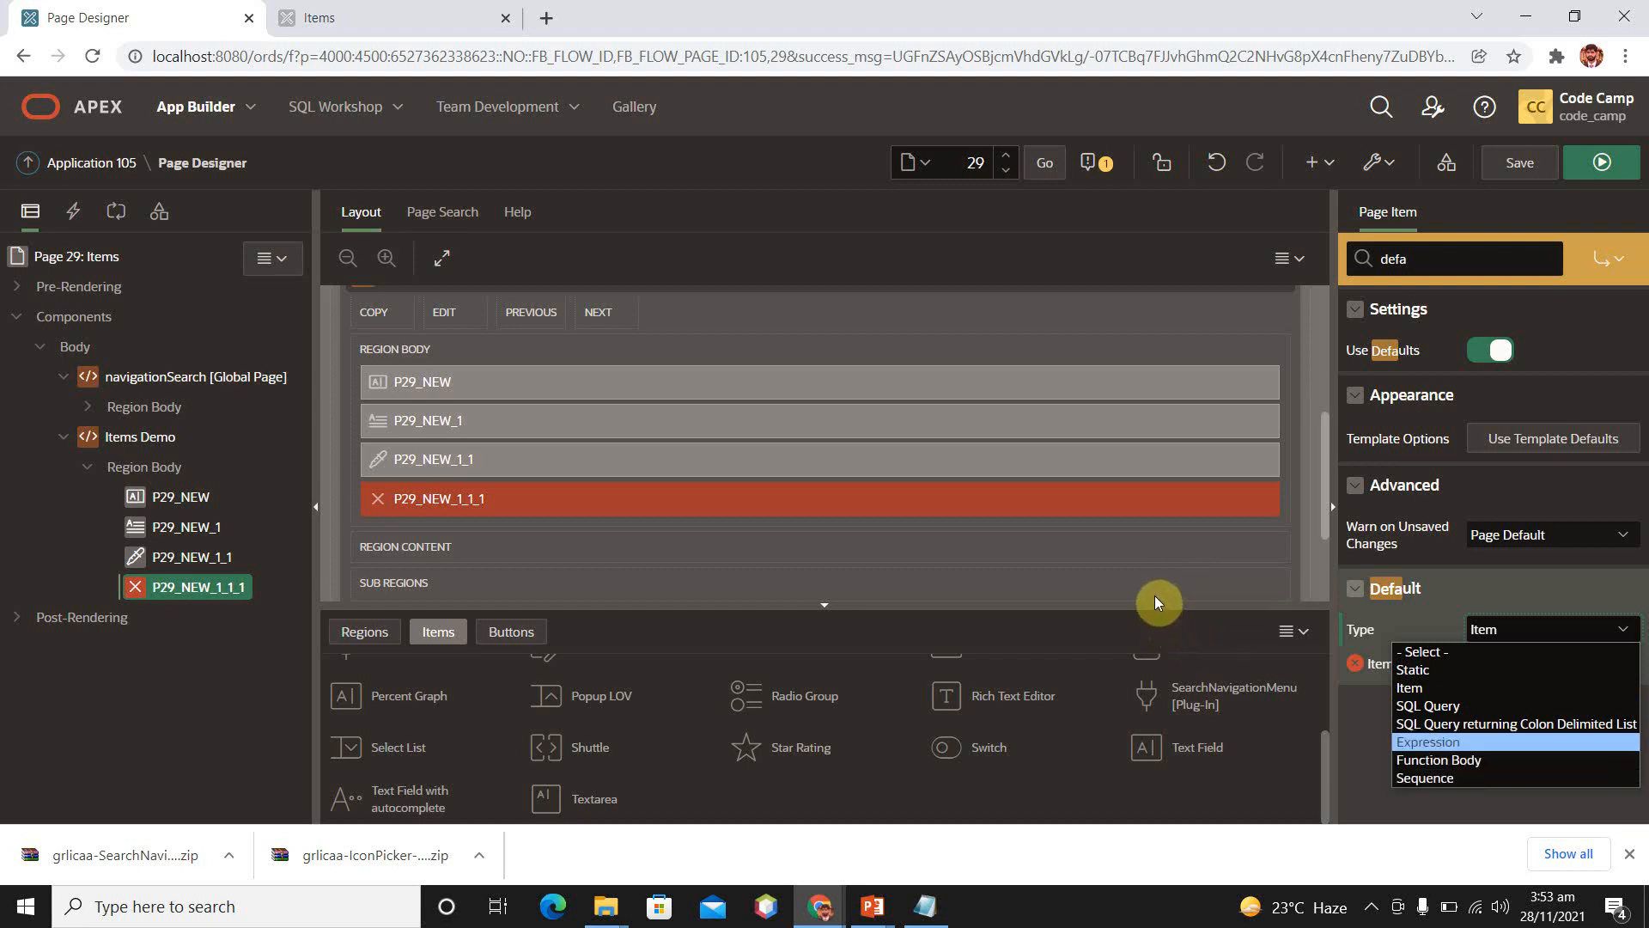
{"action": "left_click", "coordinate": [1443, 742]}
{"action": "left_click", "coordinate": [1401, 747]}
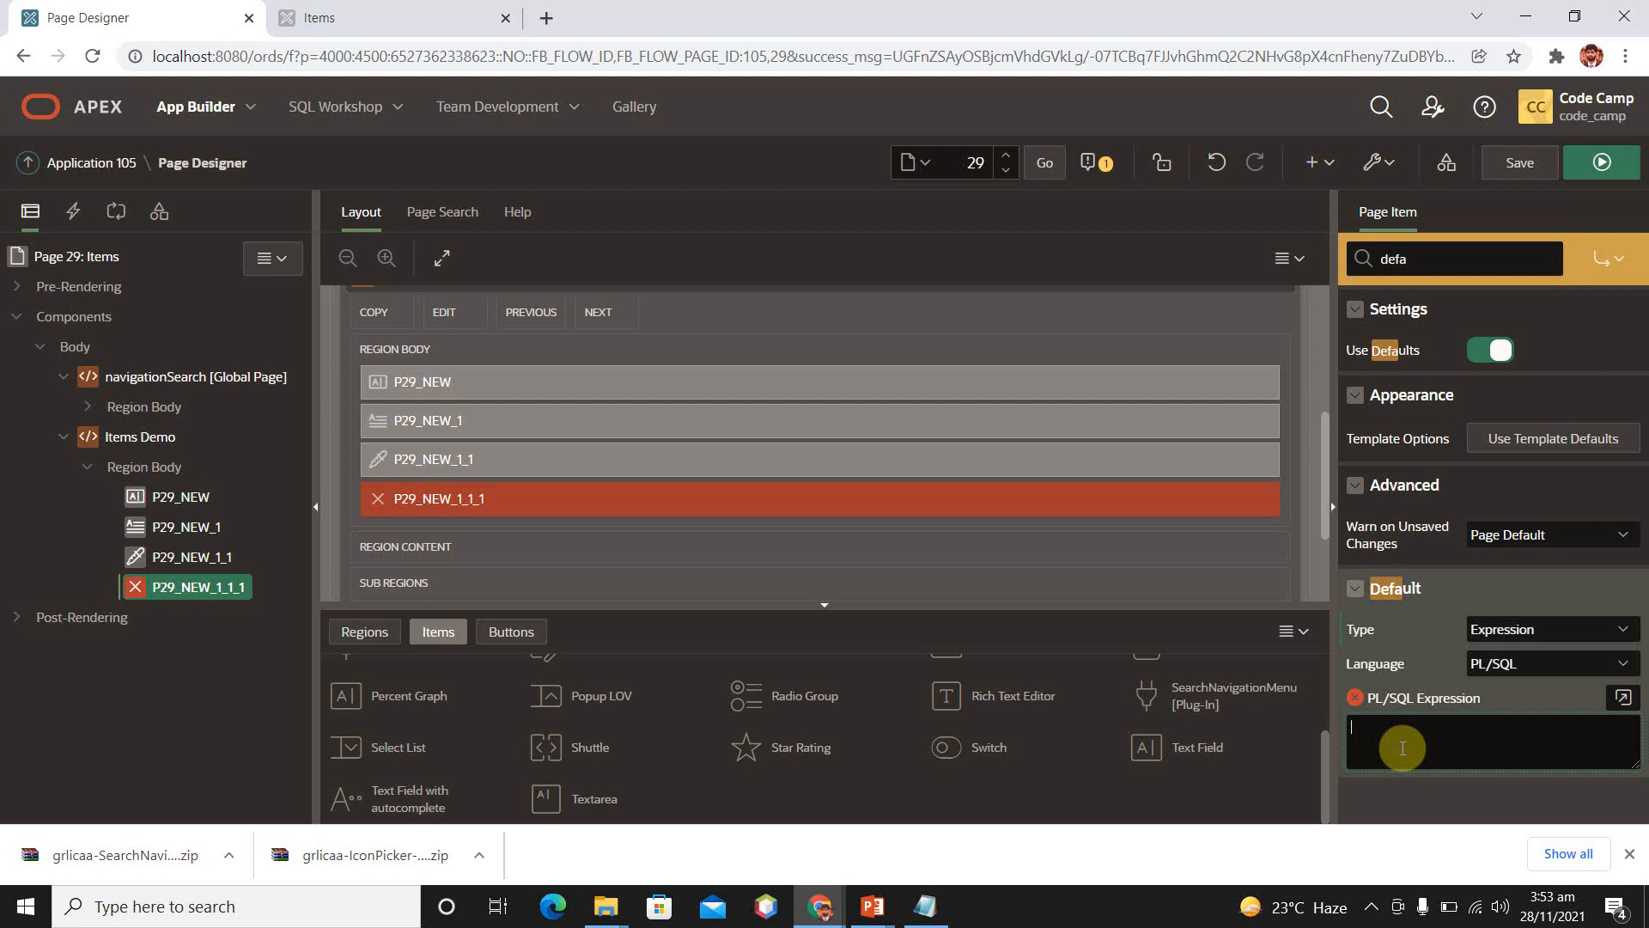
{"action": "type", "text": "sysdate"}
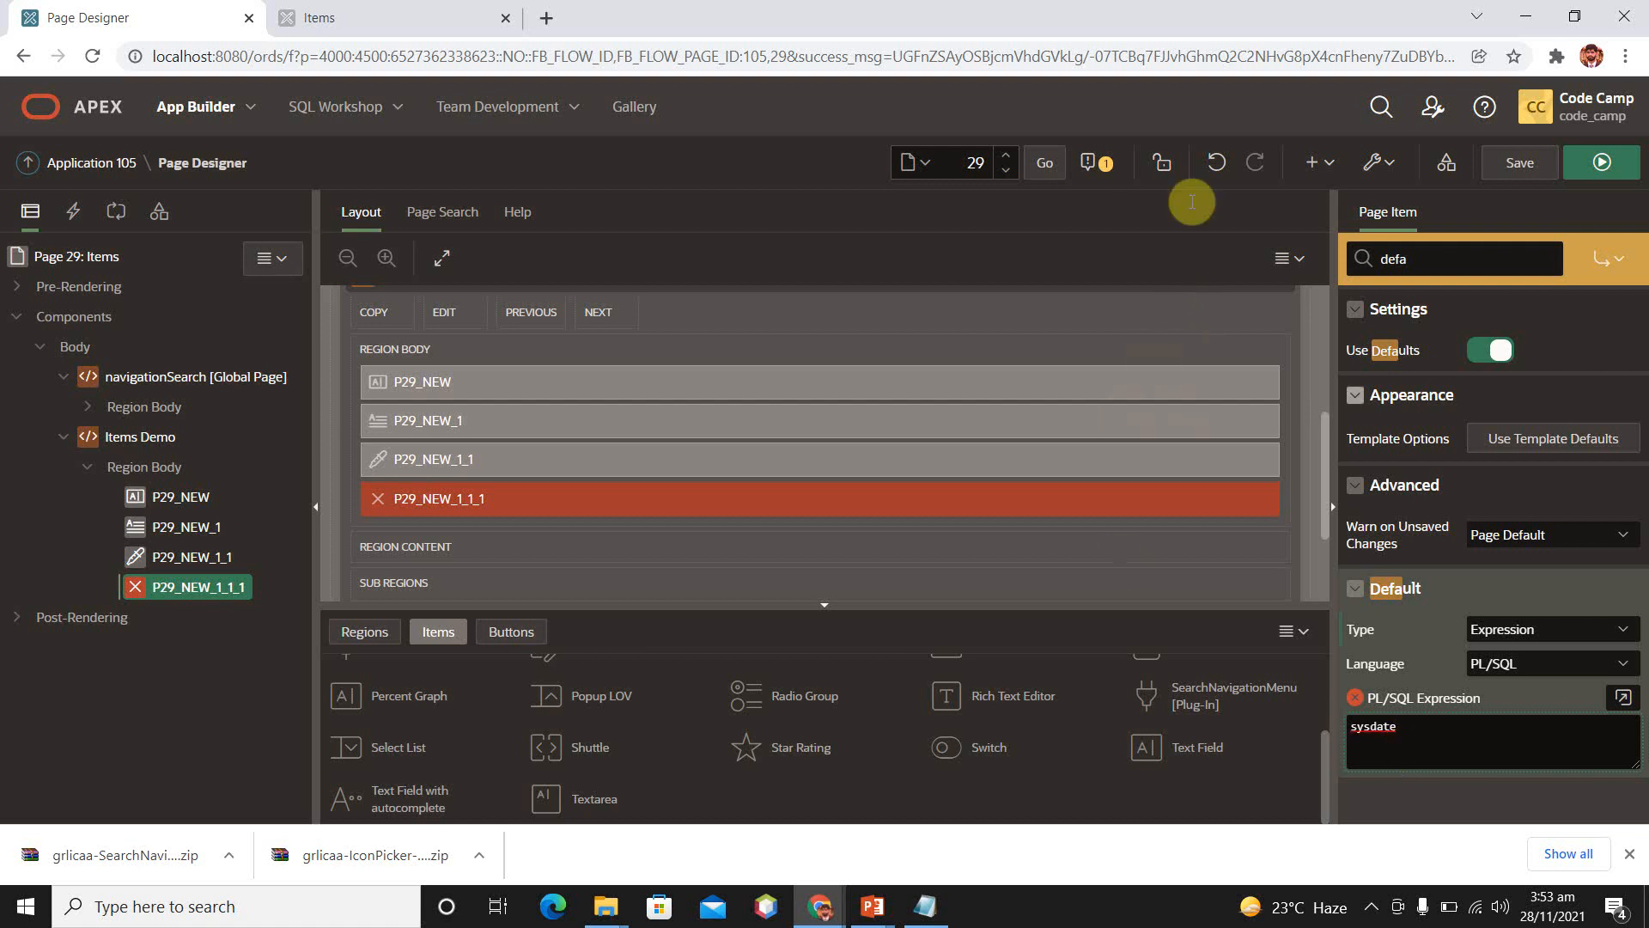
Save the page and reload the running Items page to check the Date Picker's default value.
{"action": "left_click", "coordinate": [1536, 154]}
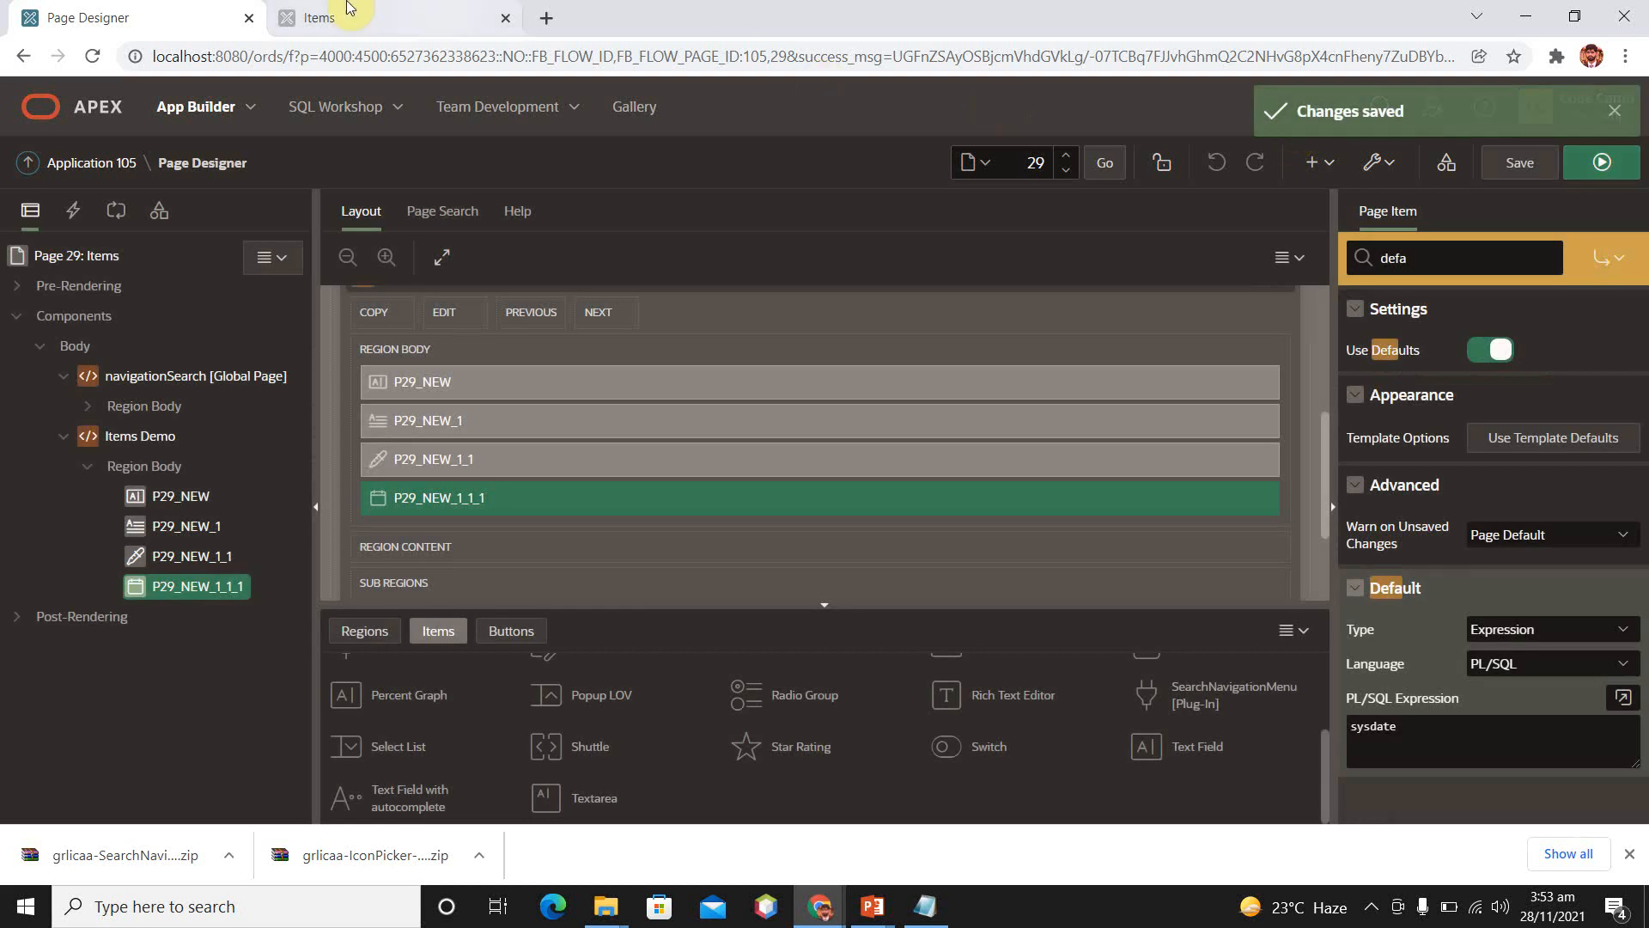
{"action": "left_click", "coordinate": [405, 14]}
{"action": "left_click", "coordinate": [528, 56]}
{"action": "key", "text": "Return"}
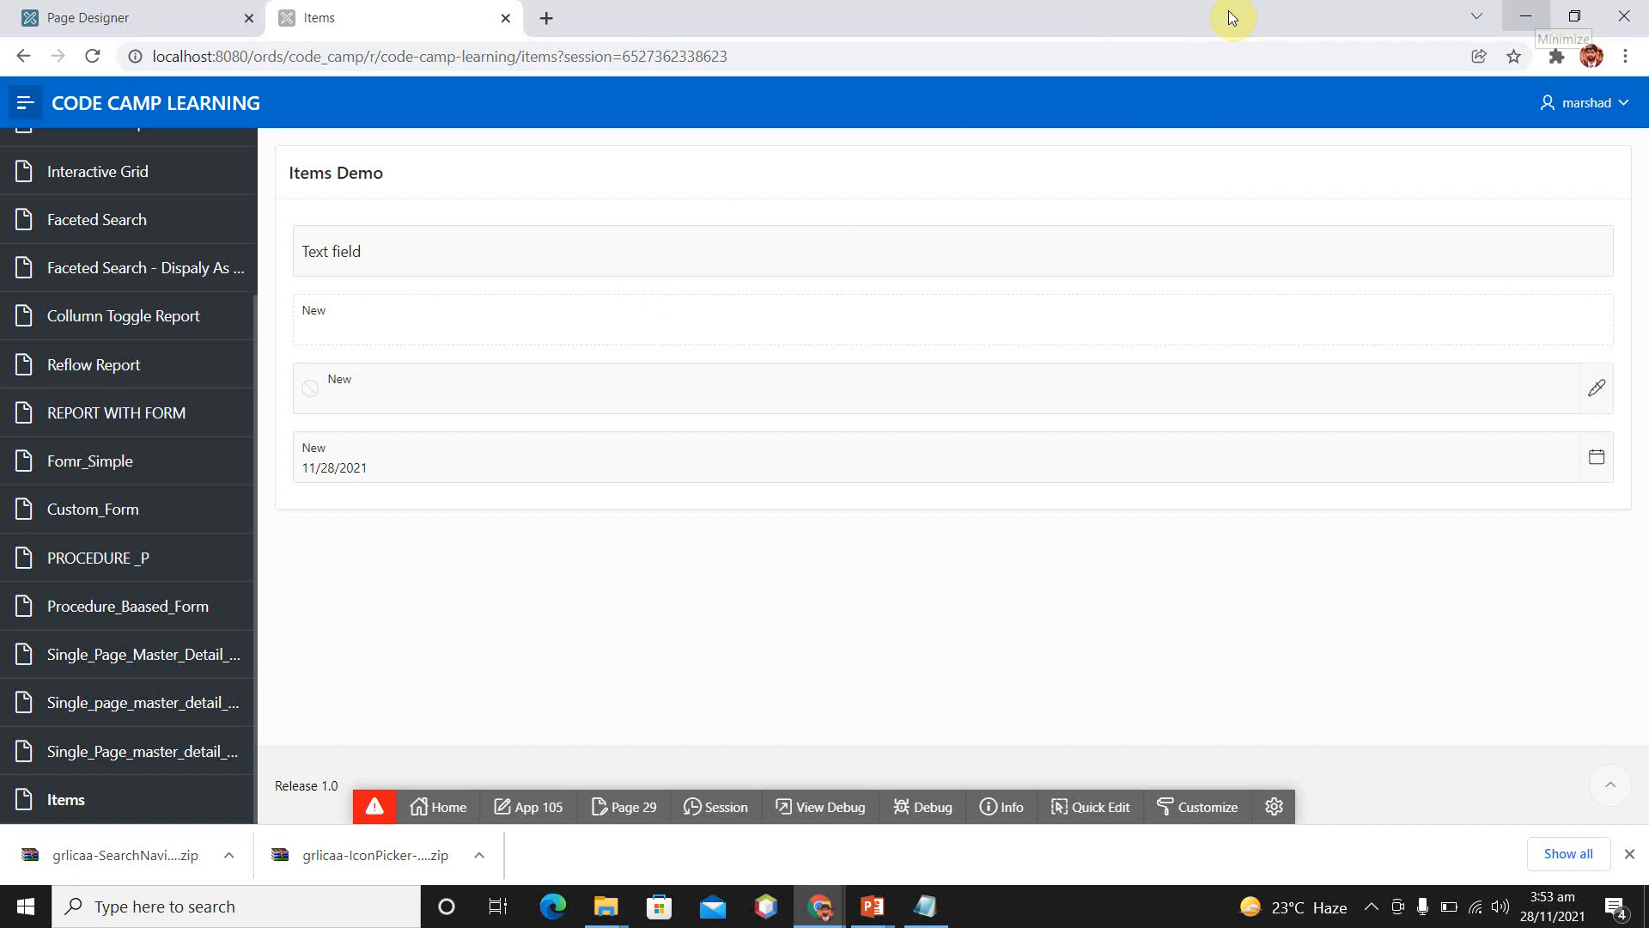
Return to Page Designer and clear the property filter to list all of the Date Picker's properties.
{"action": "left_click", "coordinate": [176, 22]}
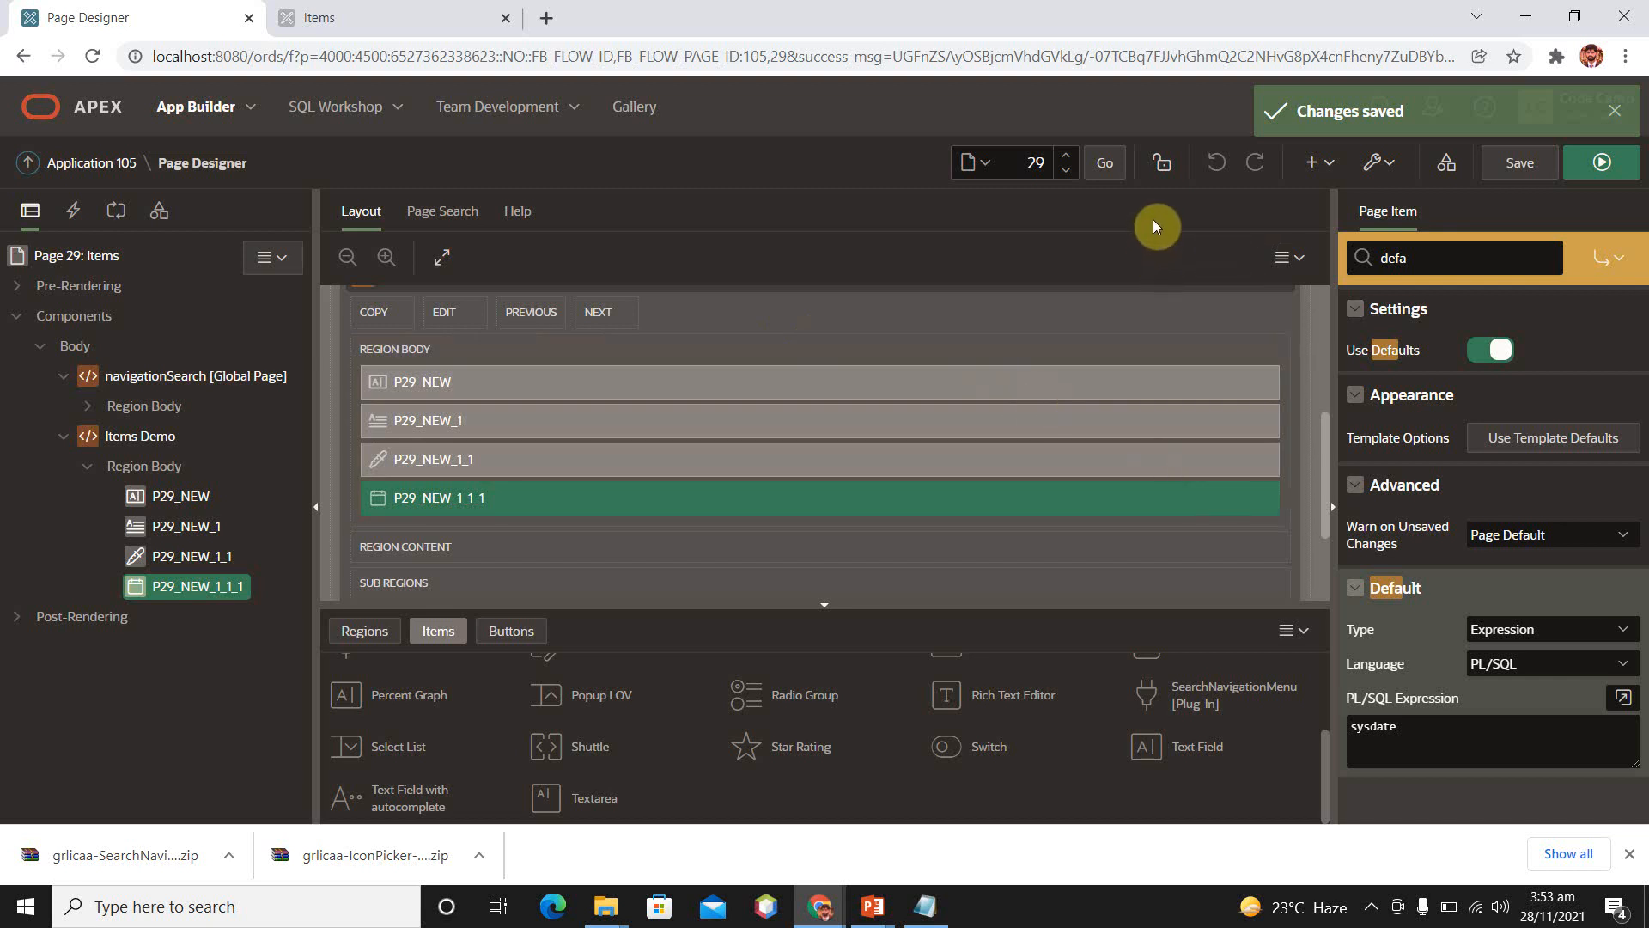
{"action": "left_click", "coordinate": [1443, 262]}
{"action": "key", "text": "BackSpace"}
{"action": "key", "text": "BackSpace"}
{"action": "key", "text": "BackSpace"}
{"action": "key", "text": "BackSpace"}
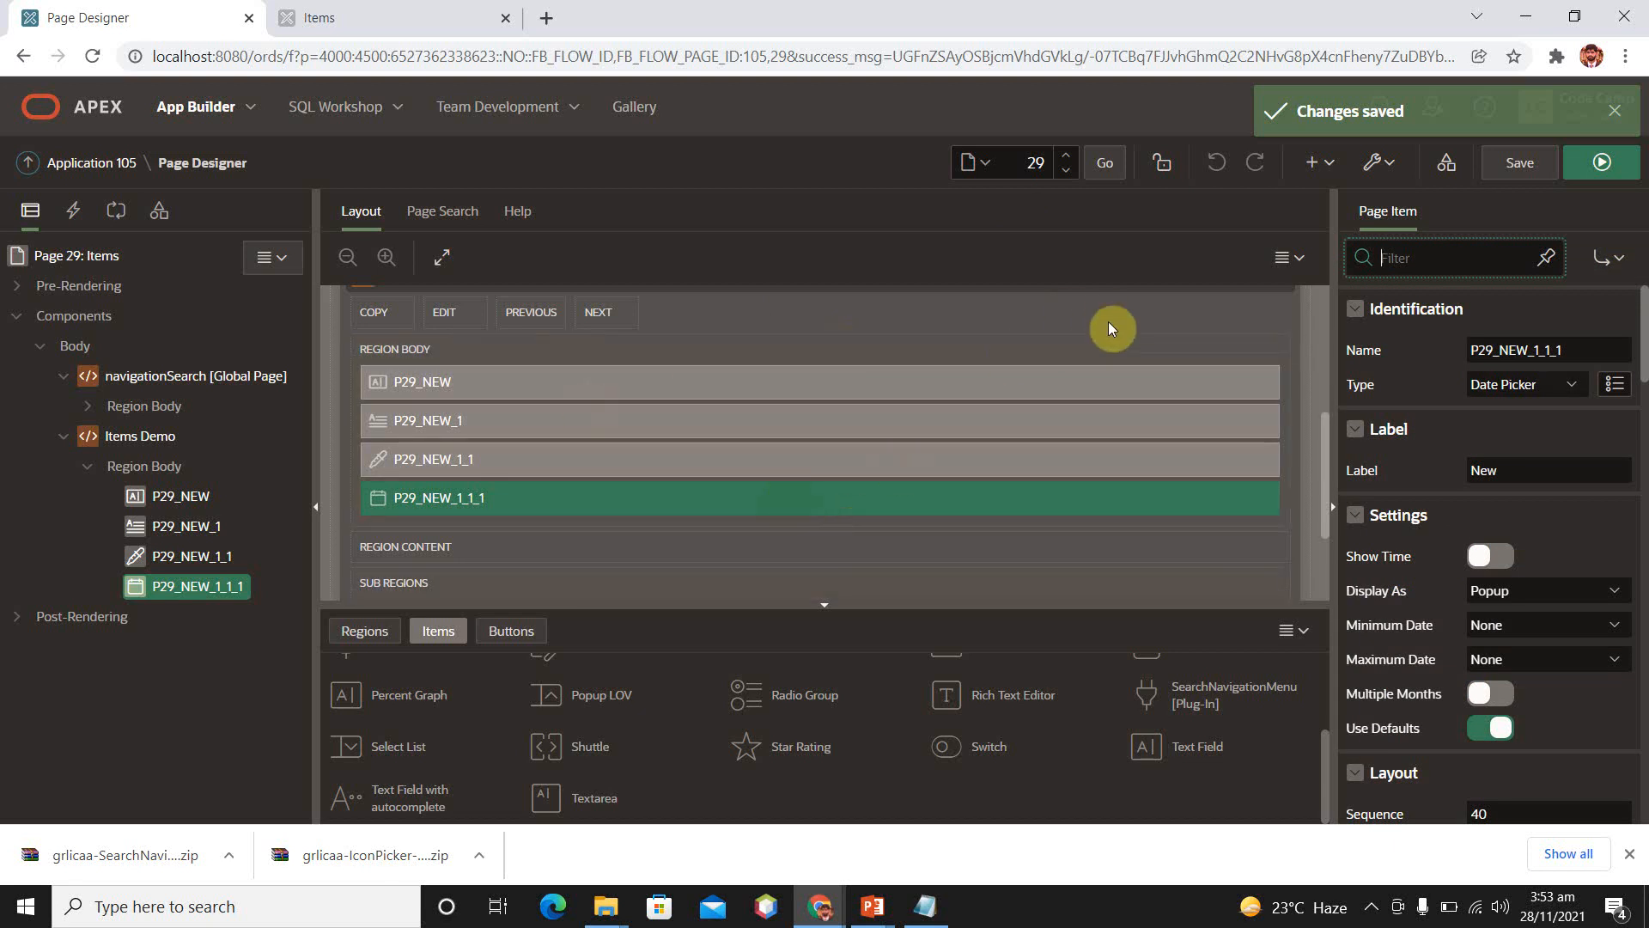
Examine the Date Picker's Settings, Layout, Appearance and Validation properties, including the Minimum Date, Position and Region choices.
{"action": "scroll", "coordinate": [1488, 554], "scroll_direction": "down", "scroll_amount": 3}
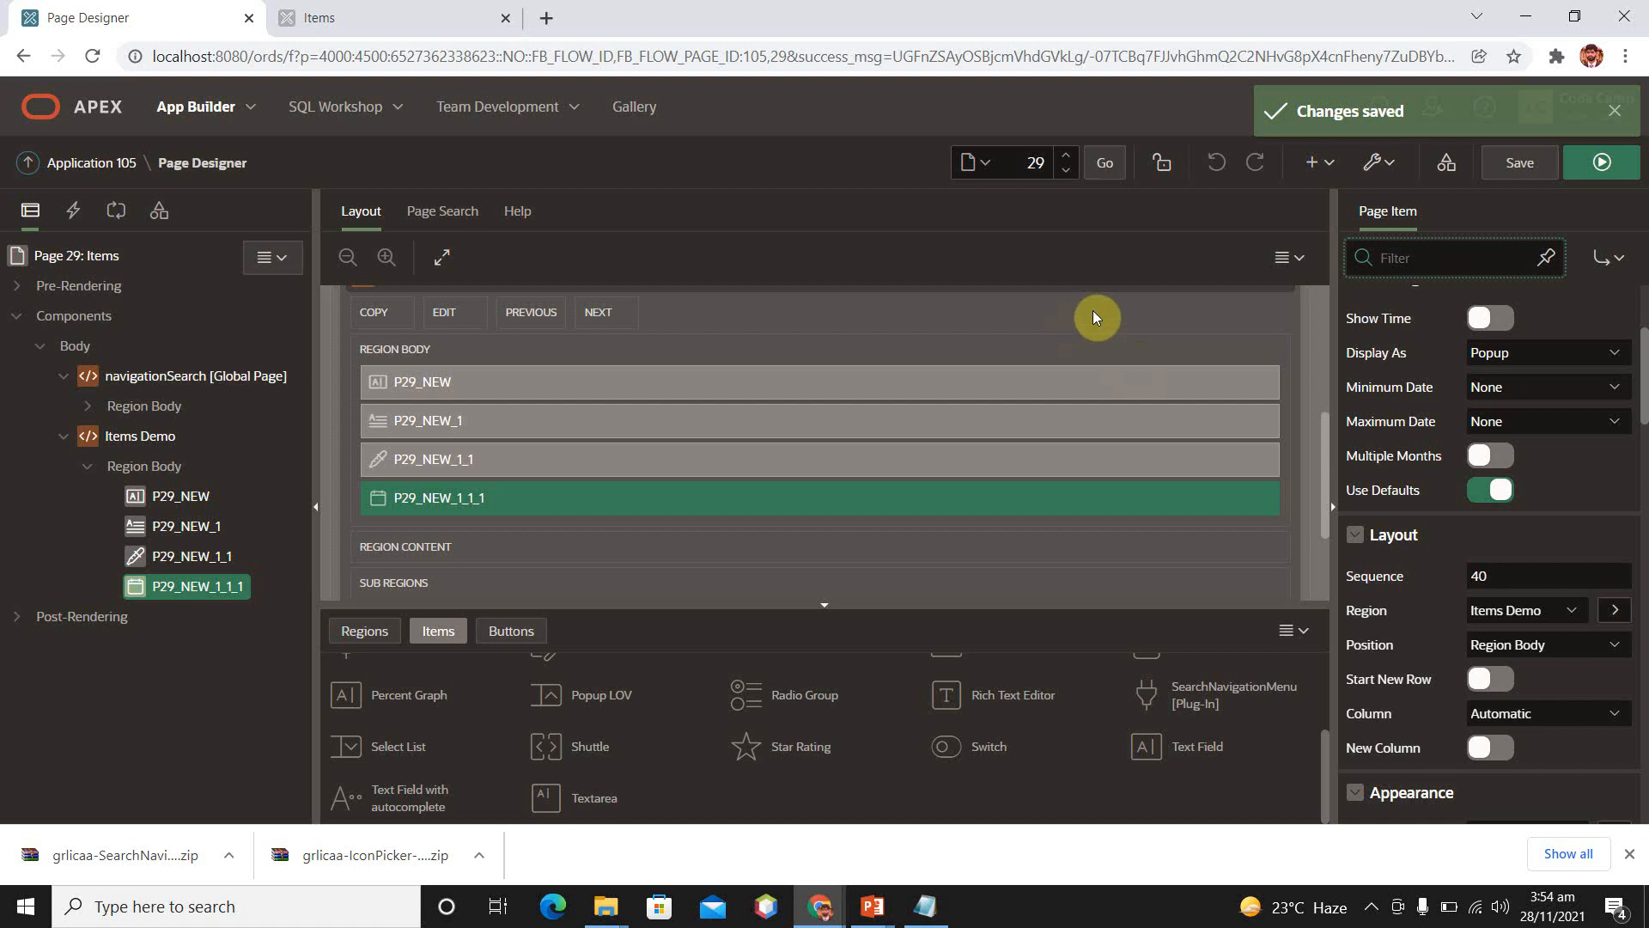
{"action": "left_click", "coordinate": [1488, 388]}
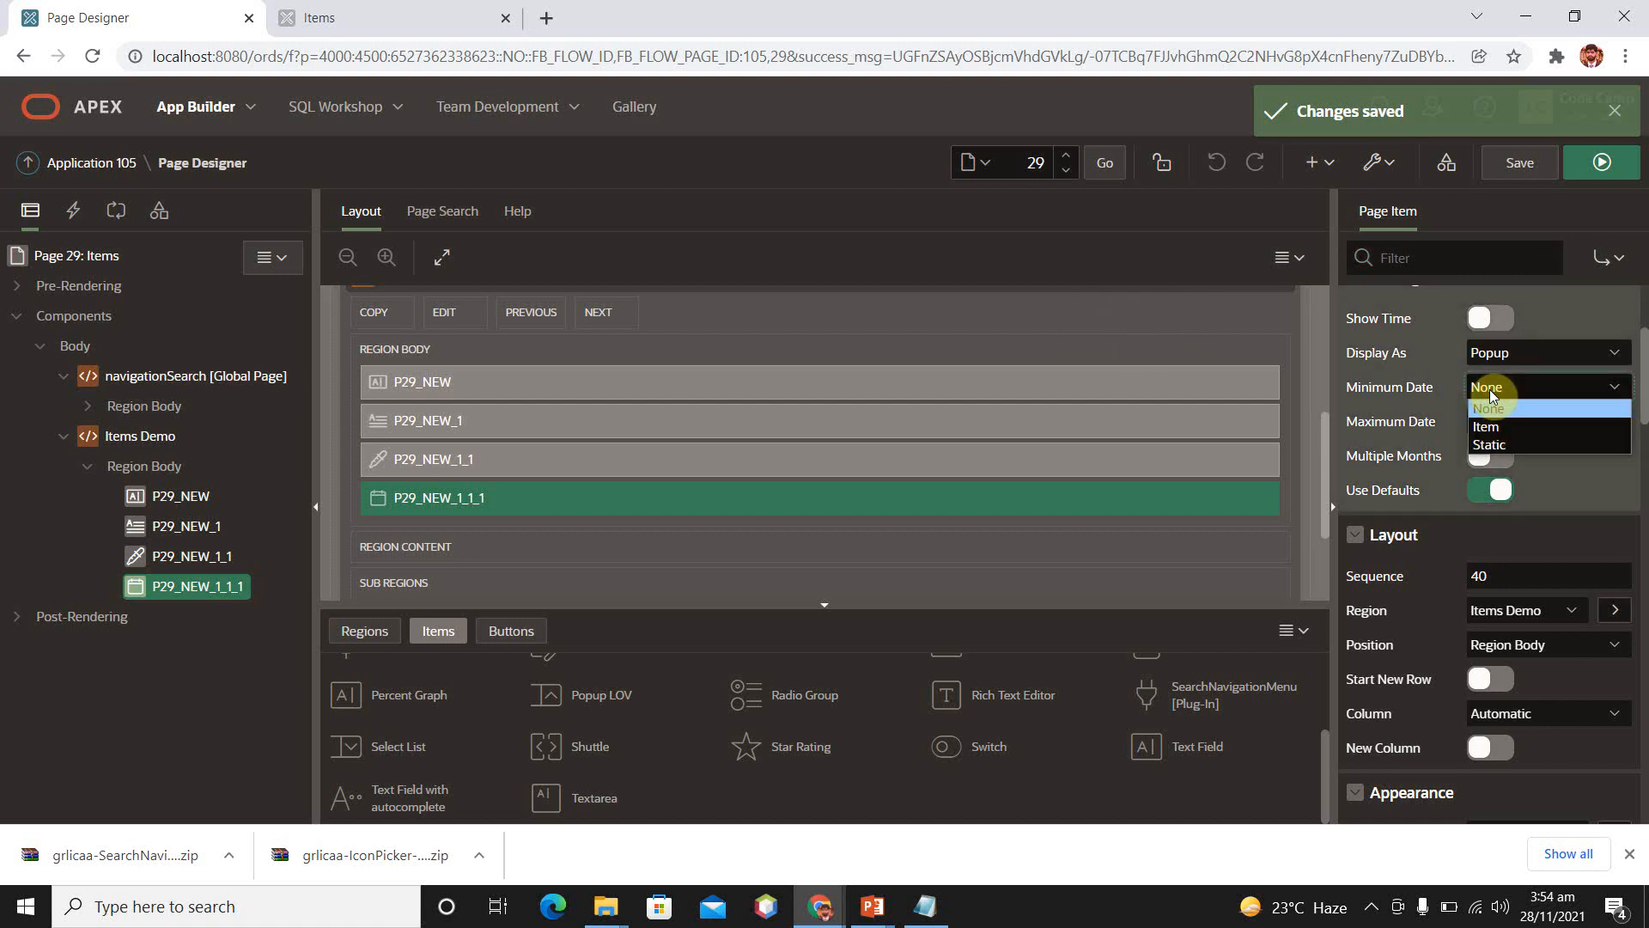
{"action": "left_click", "coordinate": [1490, 394]}
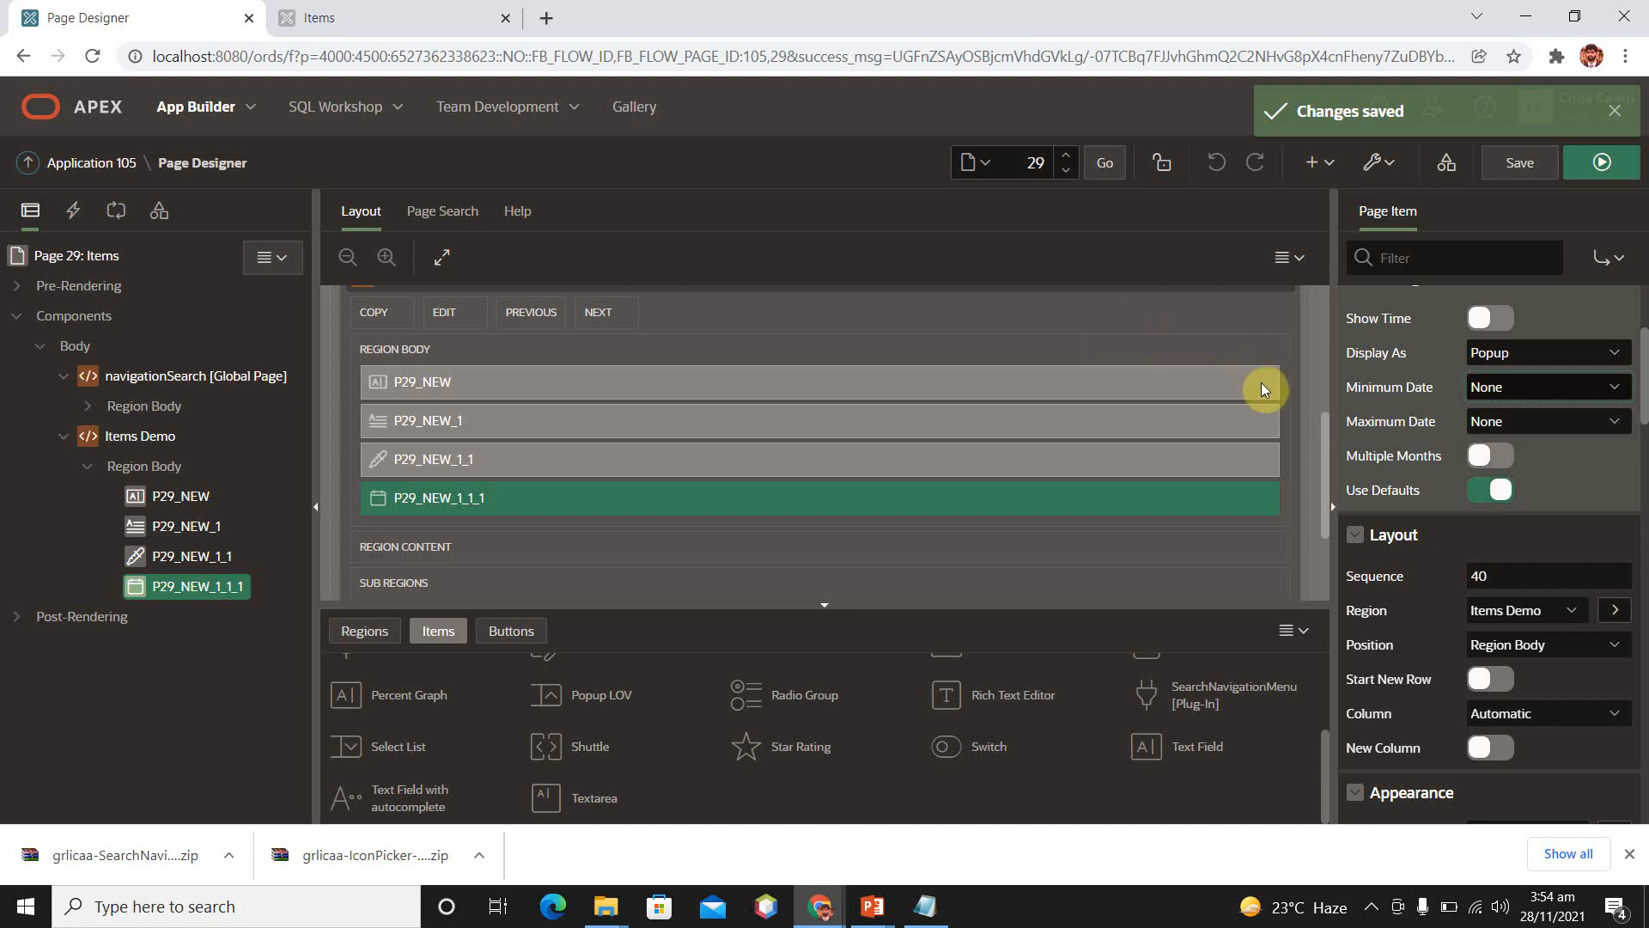
{"action": "scroll", "coordinate": [1261, 383], "scroll_direction": "down", "scroll_amount": 2}
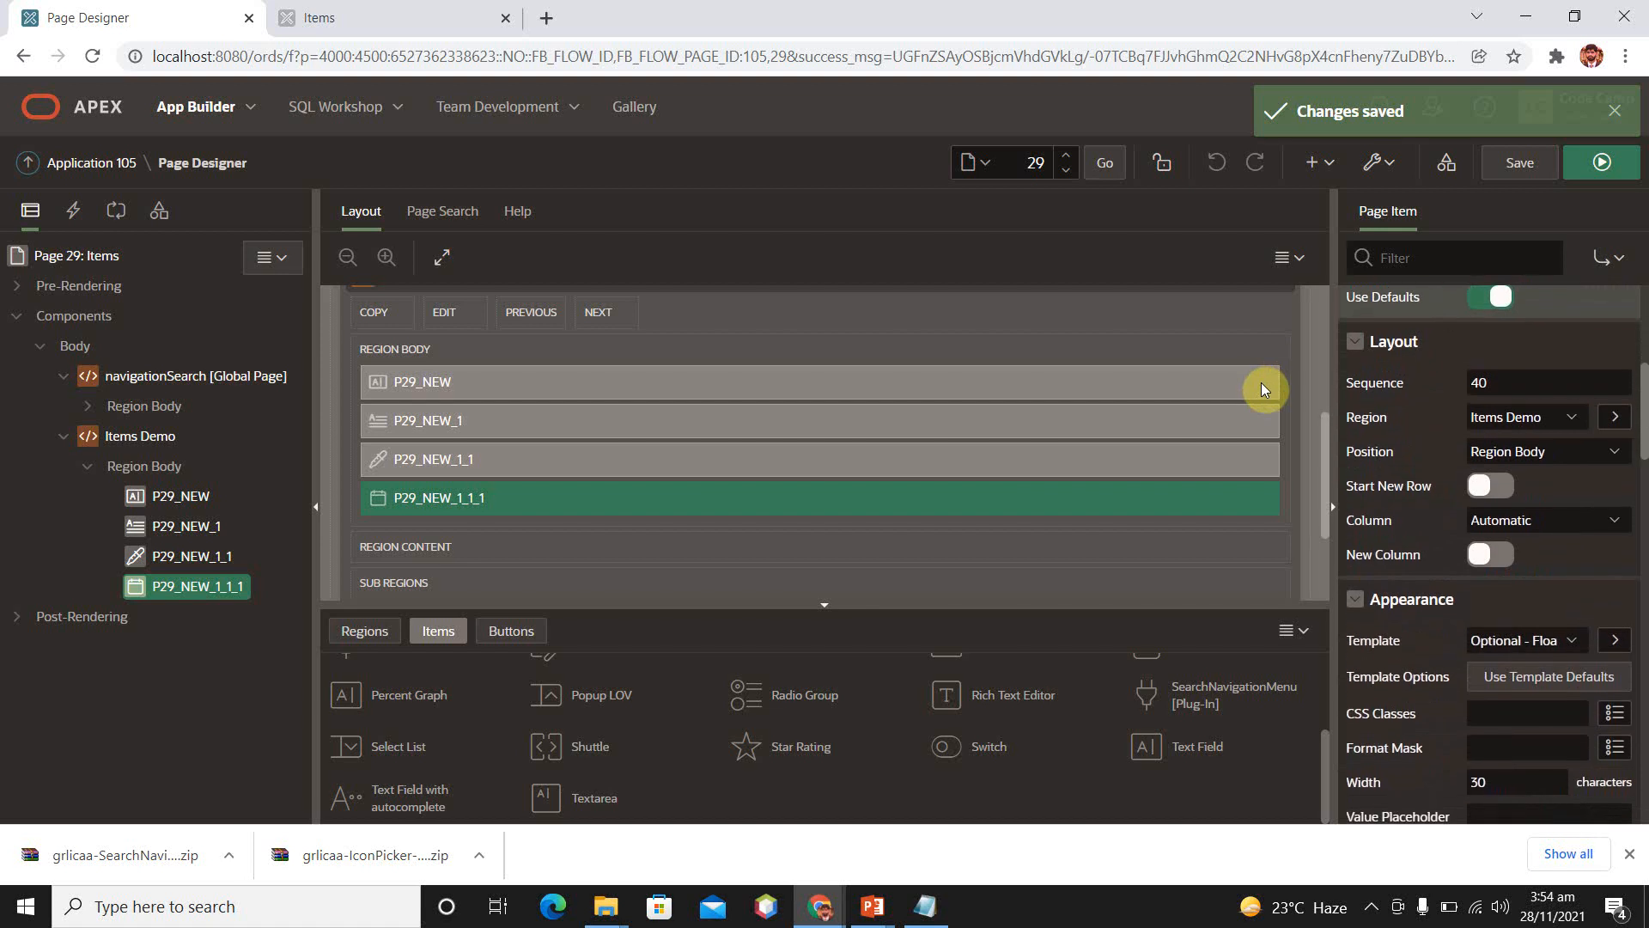
{"action": "scroll", "coordinate": [1261, 384], "scroll_direction": "down", "scroll_amount": 1}
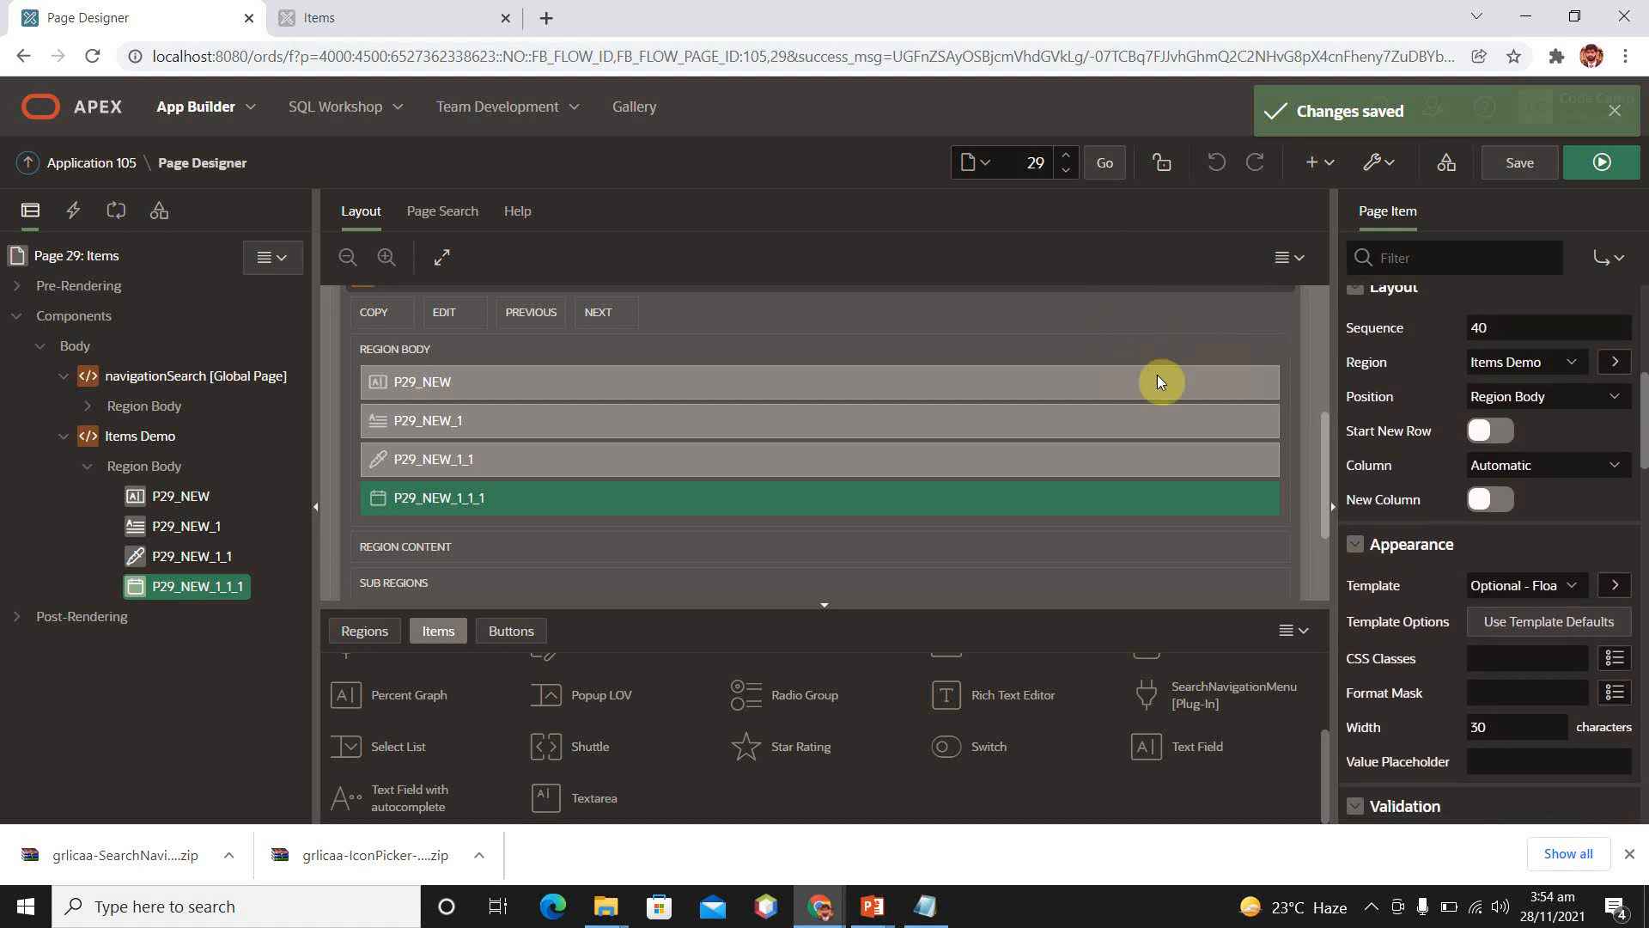
{"action": "left_click", "coordinate": [1533, 395]}
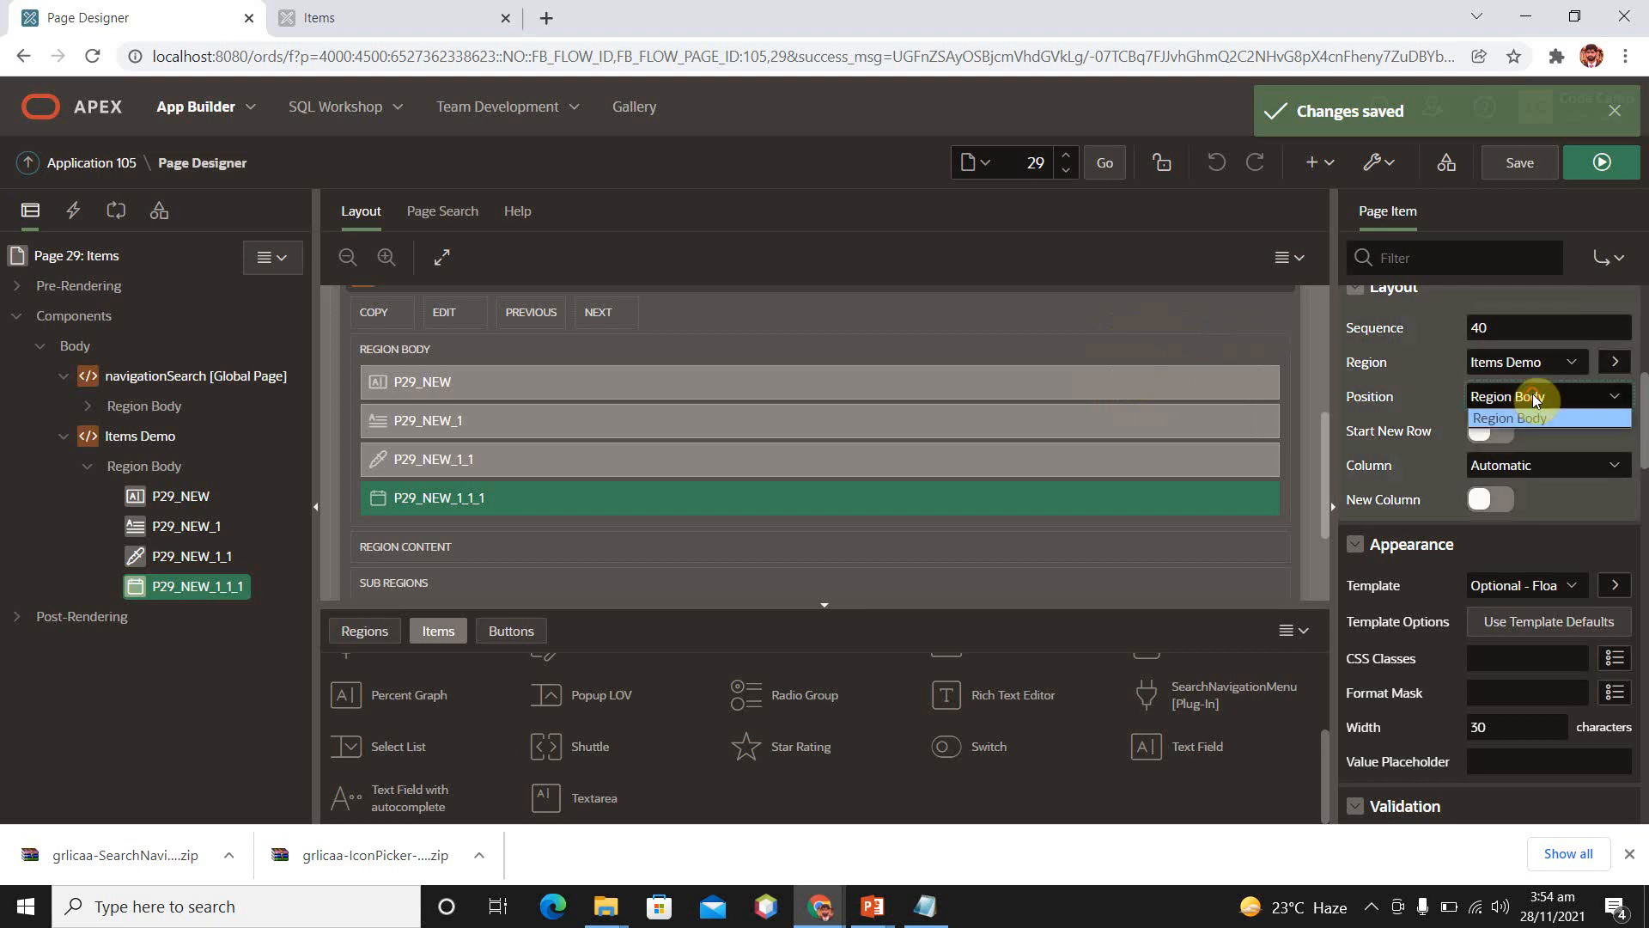
{"action": "left_click", "coordinate": [1532, 395]}
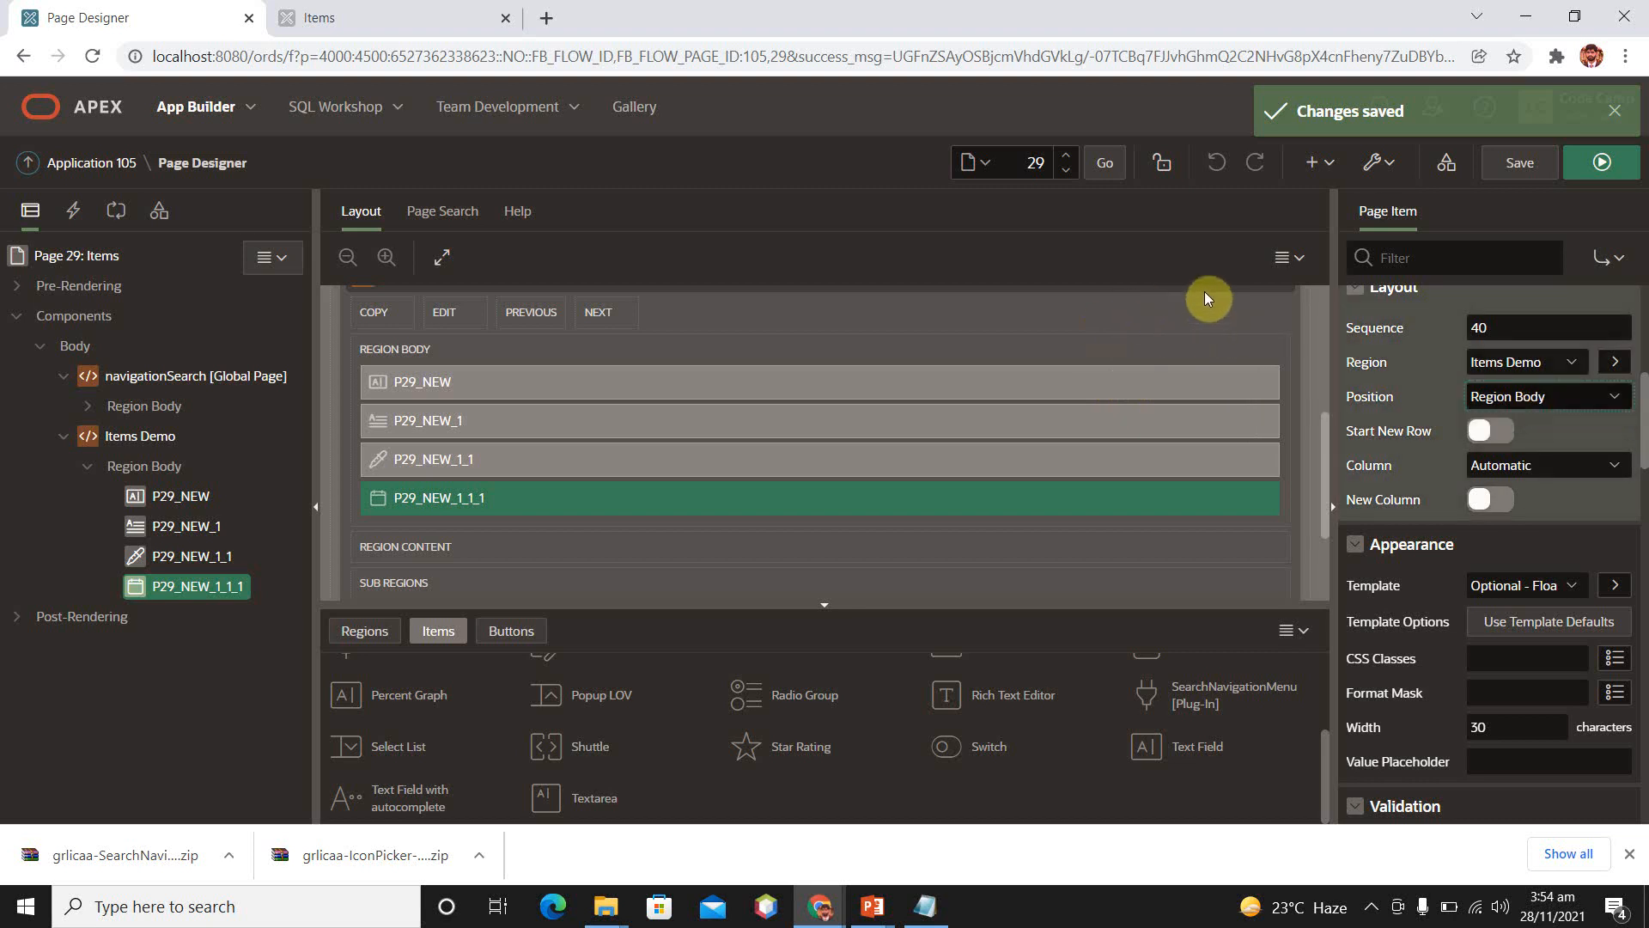
{"action": "left_click", "coordinate": [1512, 362]}
{"action": "left_click", "coordinate": [1512, 362]}
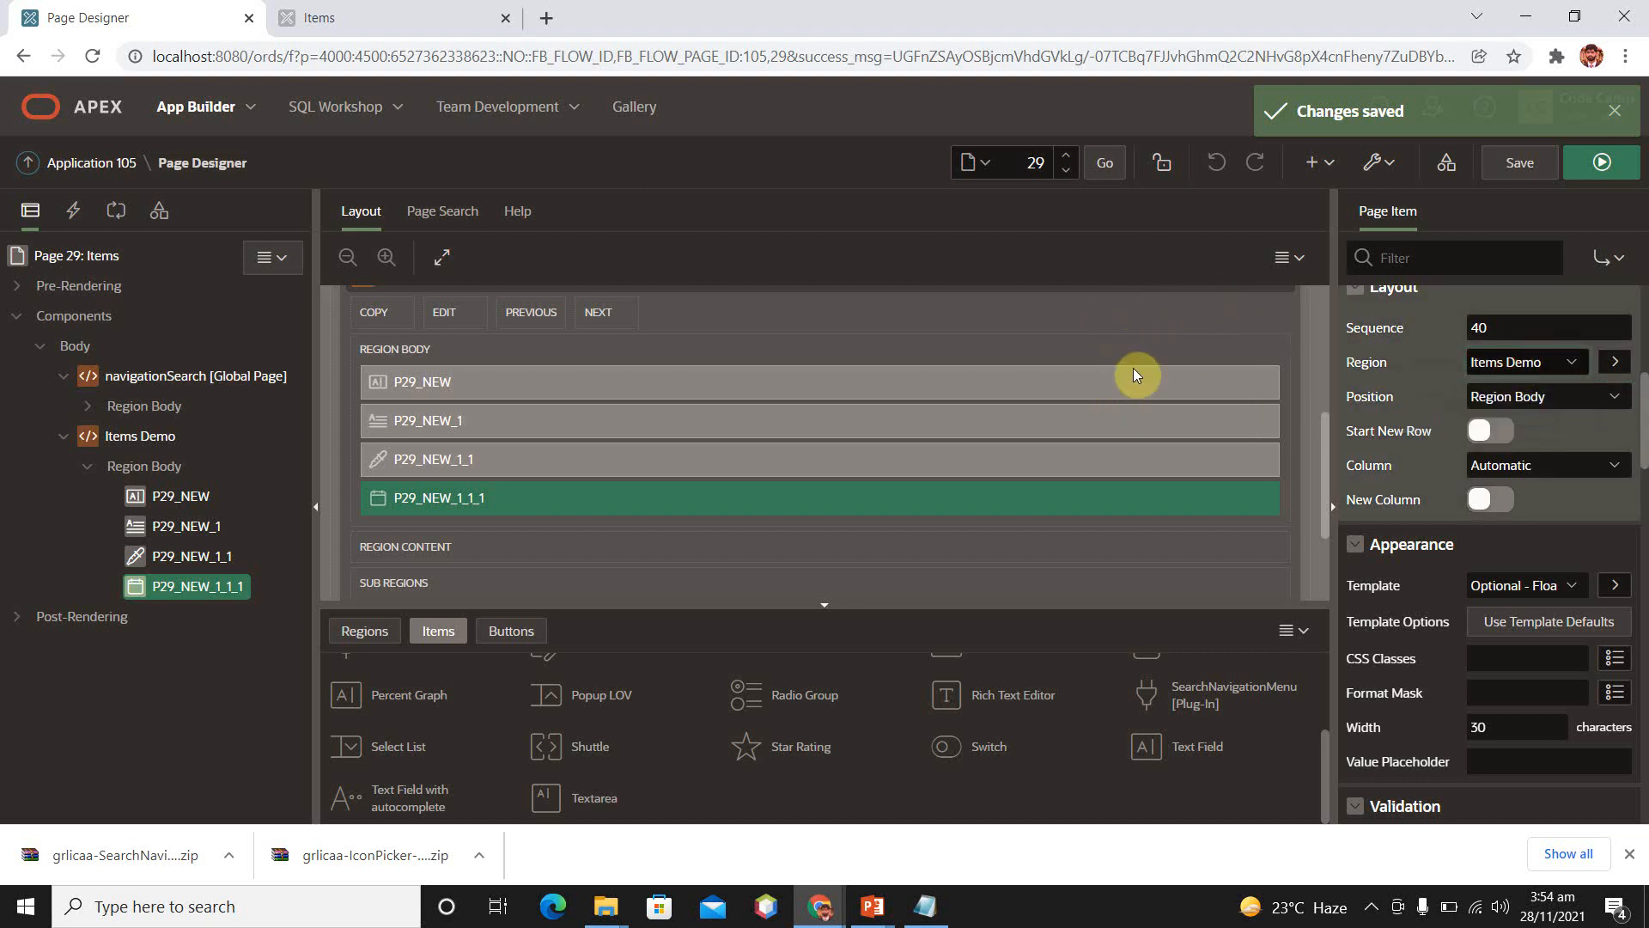
{"action": "scroll", "coordinate": [1136, 369], "scroll_direction": "down", "scroll_amount": 1}
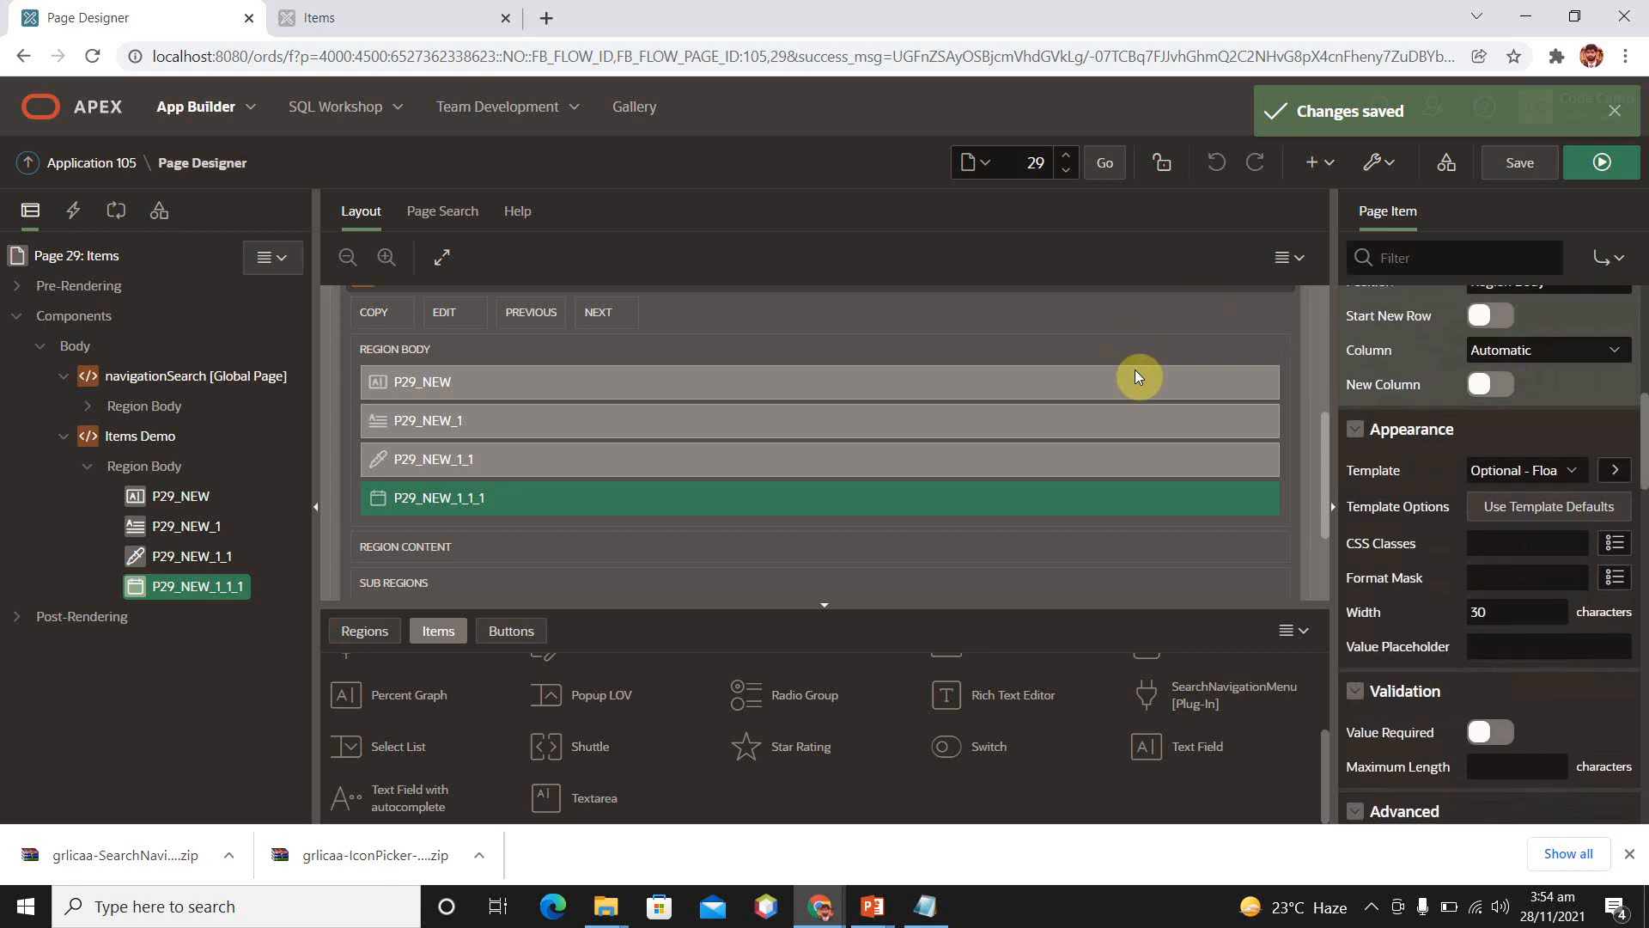
{"action": "scroll", "coordinate": [1136, 369], "scroll_direction": "down", "scroll_amount": 1}
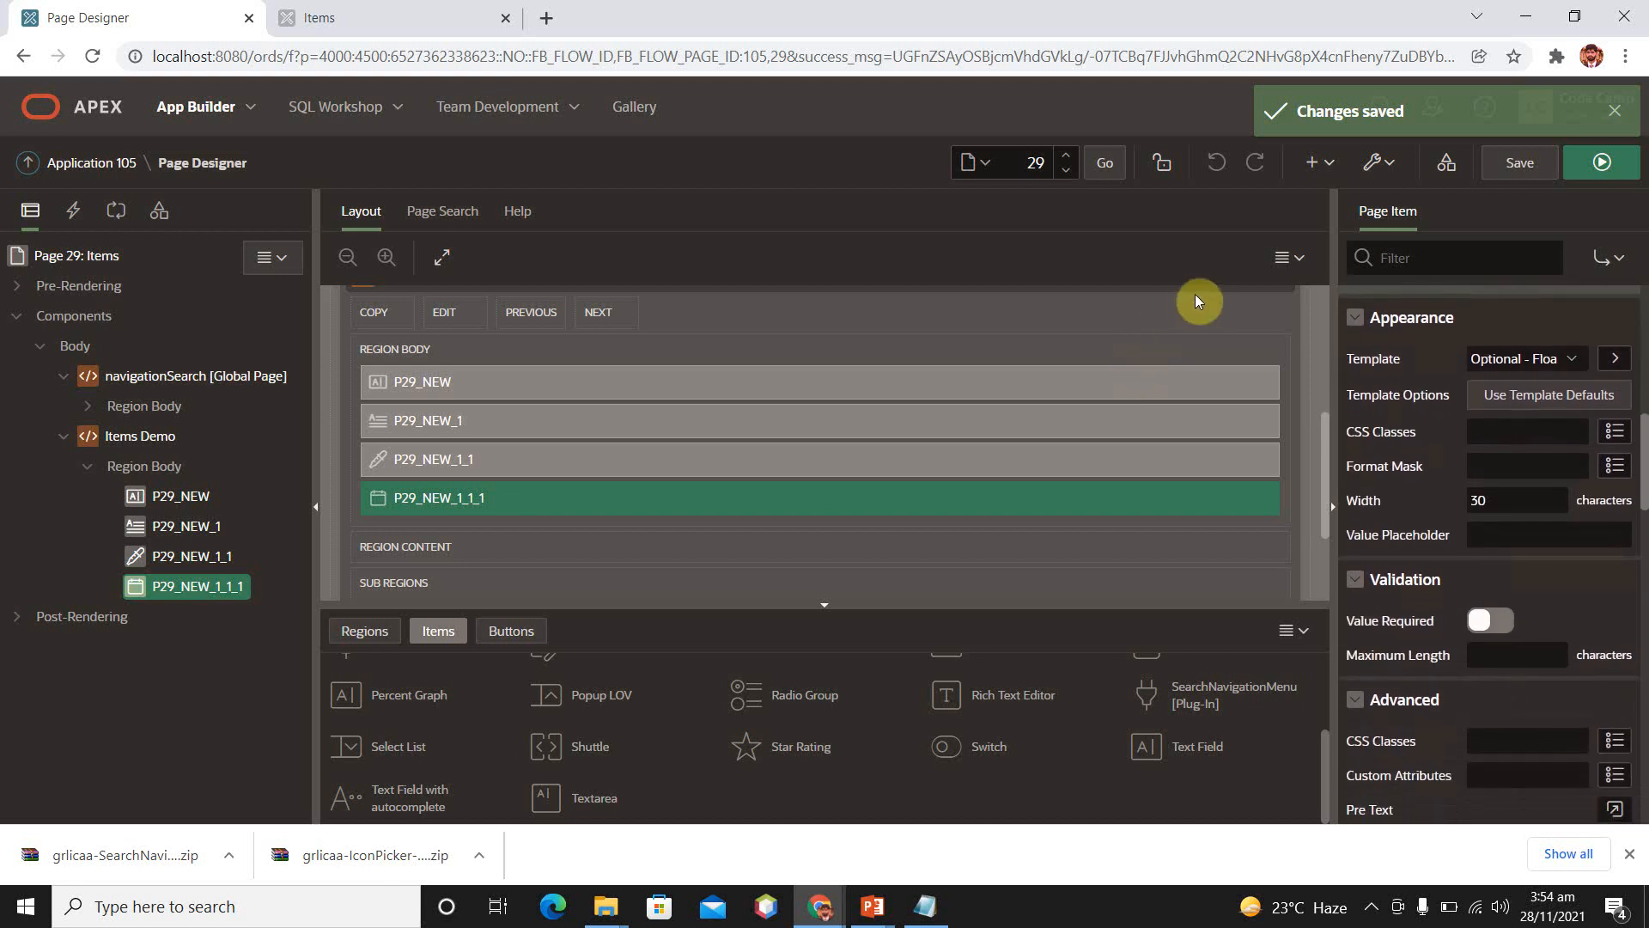
{"action": "scroll", "coordinate": [1136, 357], "scroll_direction": "down", "scroll_amount": 2}
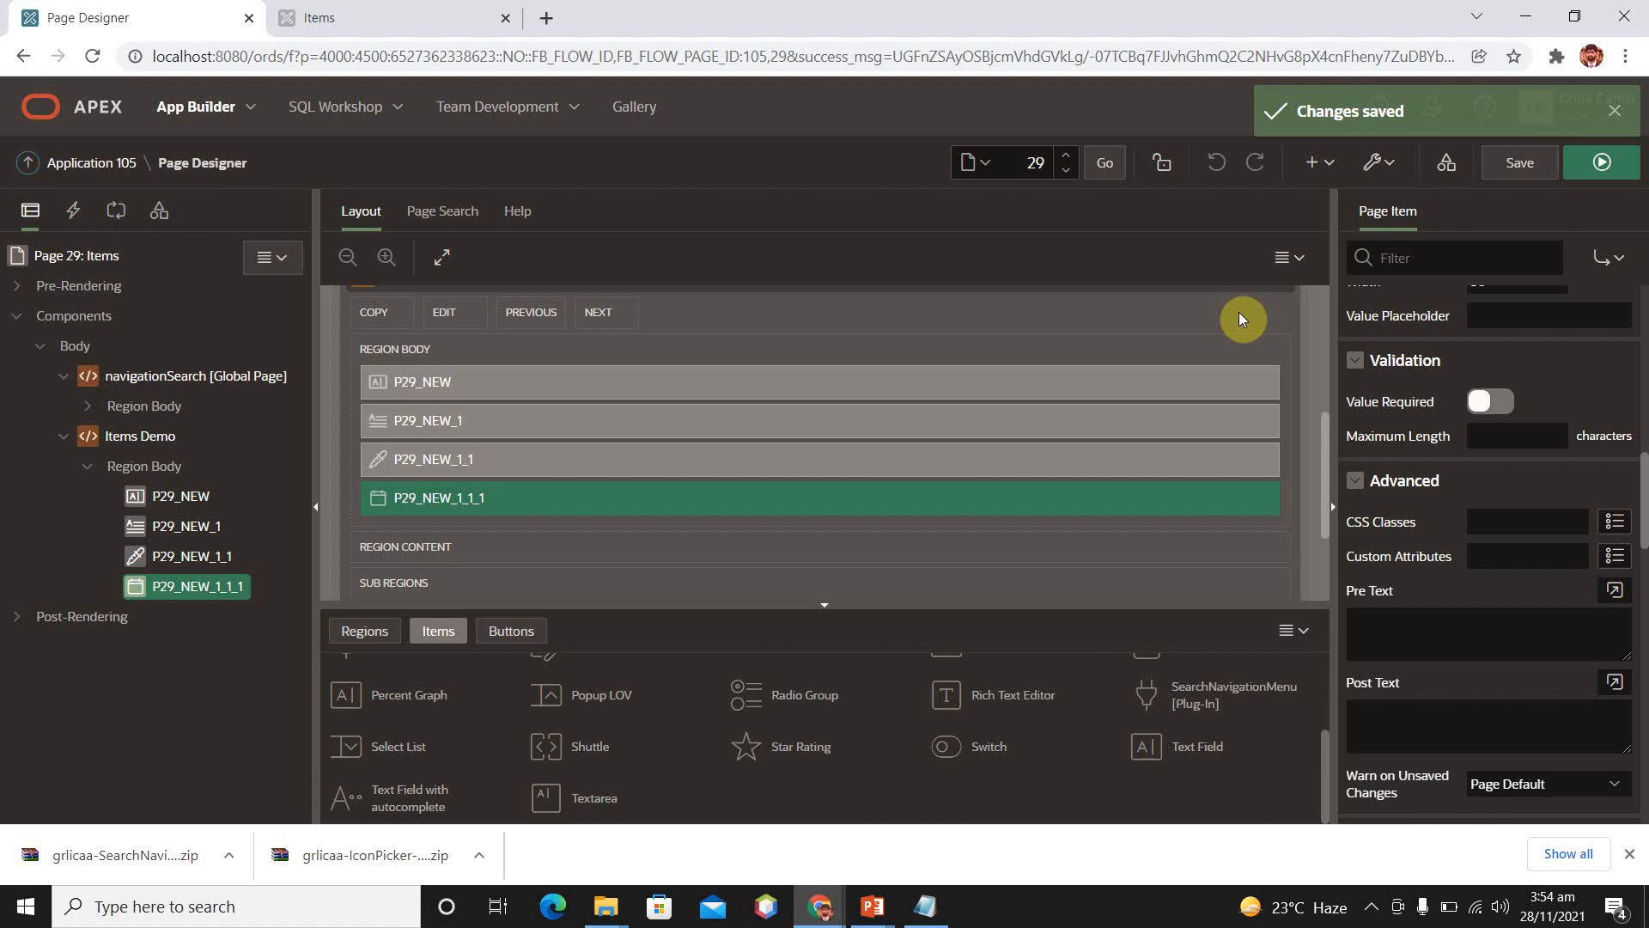
Toggle the Date Picker's Value Required setting on and back off, and review its remaining properties through Audit Information.
{"action": "left_click", "coordinate": [1492, 403]}
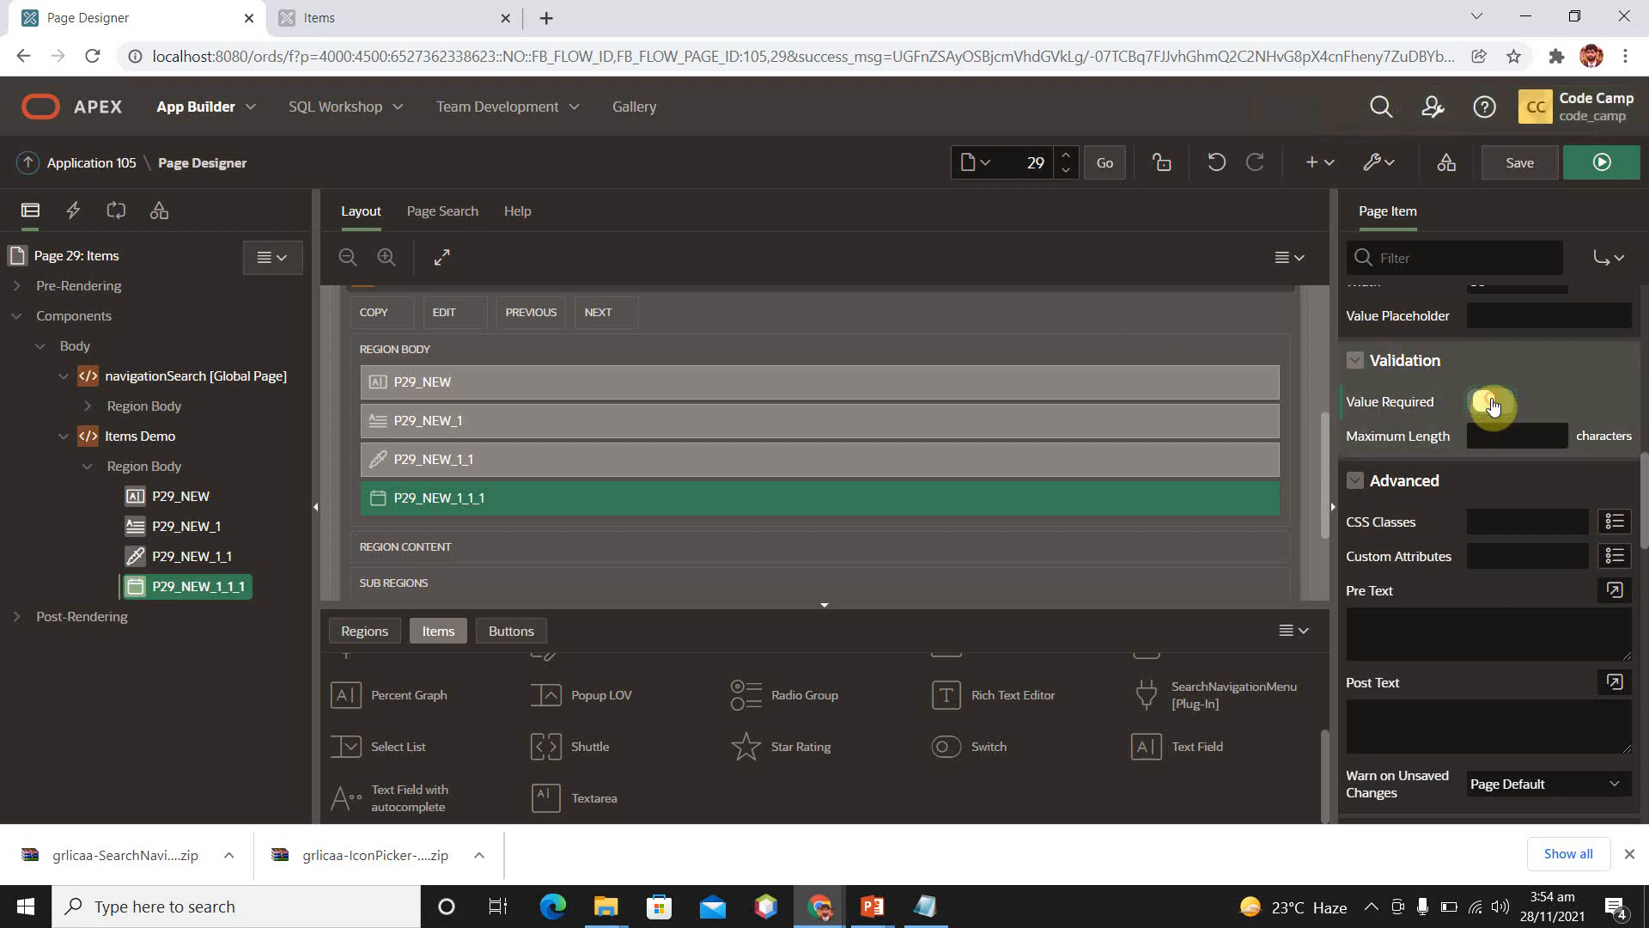
{"action": "left_click", "coordinate": [1493, 403]}
{"action": "scroll", "coordinate": [1232, 402], "scroll_direction": "down", "scroll_amount": 3}
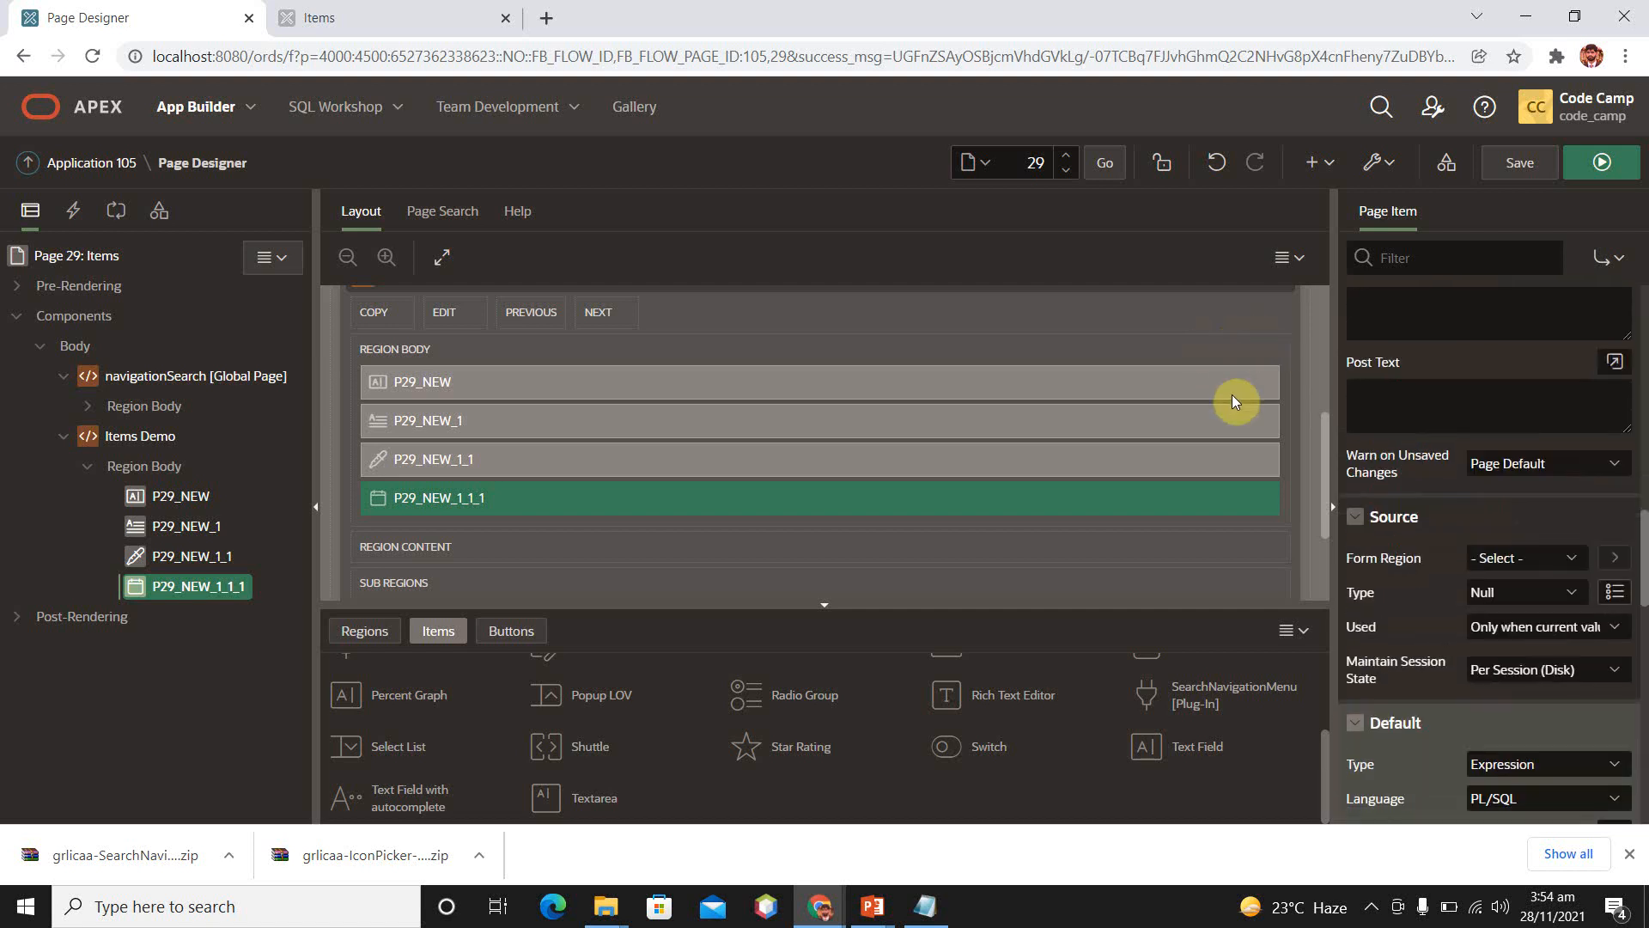
{"action": "scroll", "coordinate": [1232, 402], "scroll_direction": "down", "scroll_amount": 4}
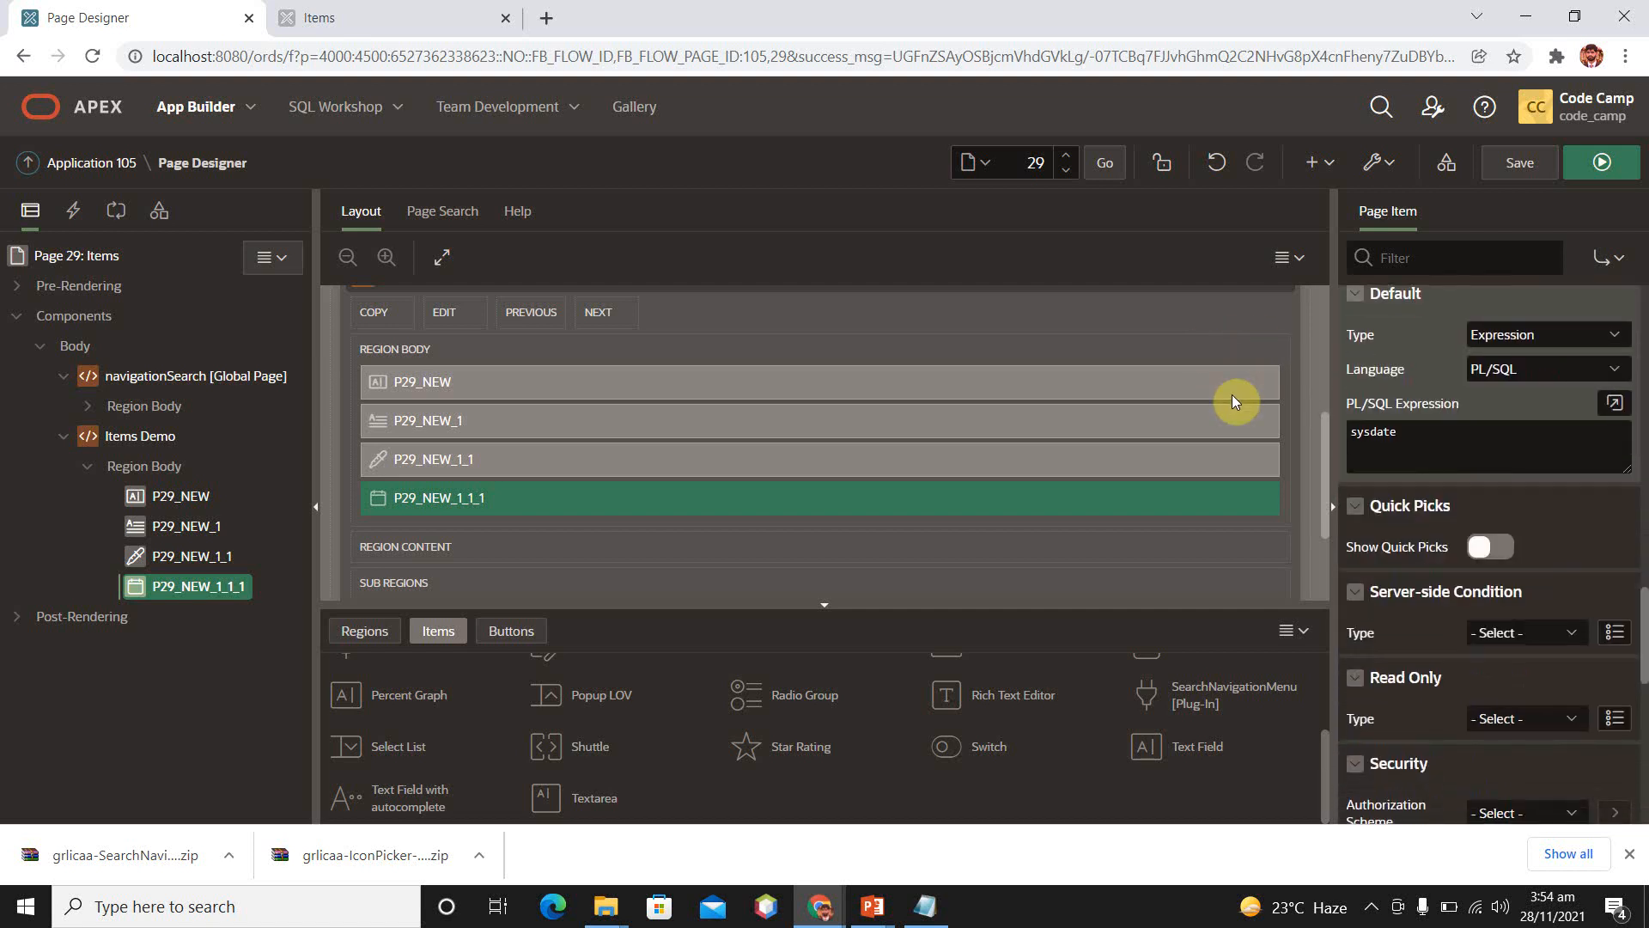
{"action": "scroll", "coordinate": [1232, 402], "scroll_direction": "down", "scroll_amount": 1}
{"action": "scroll", "coordinate": [1232, 402], "scroll_direction": "down", "scroll_amount": 5}
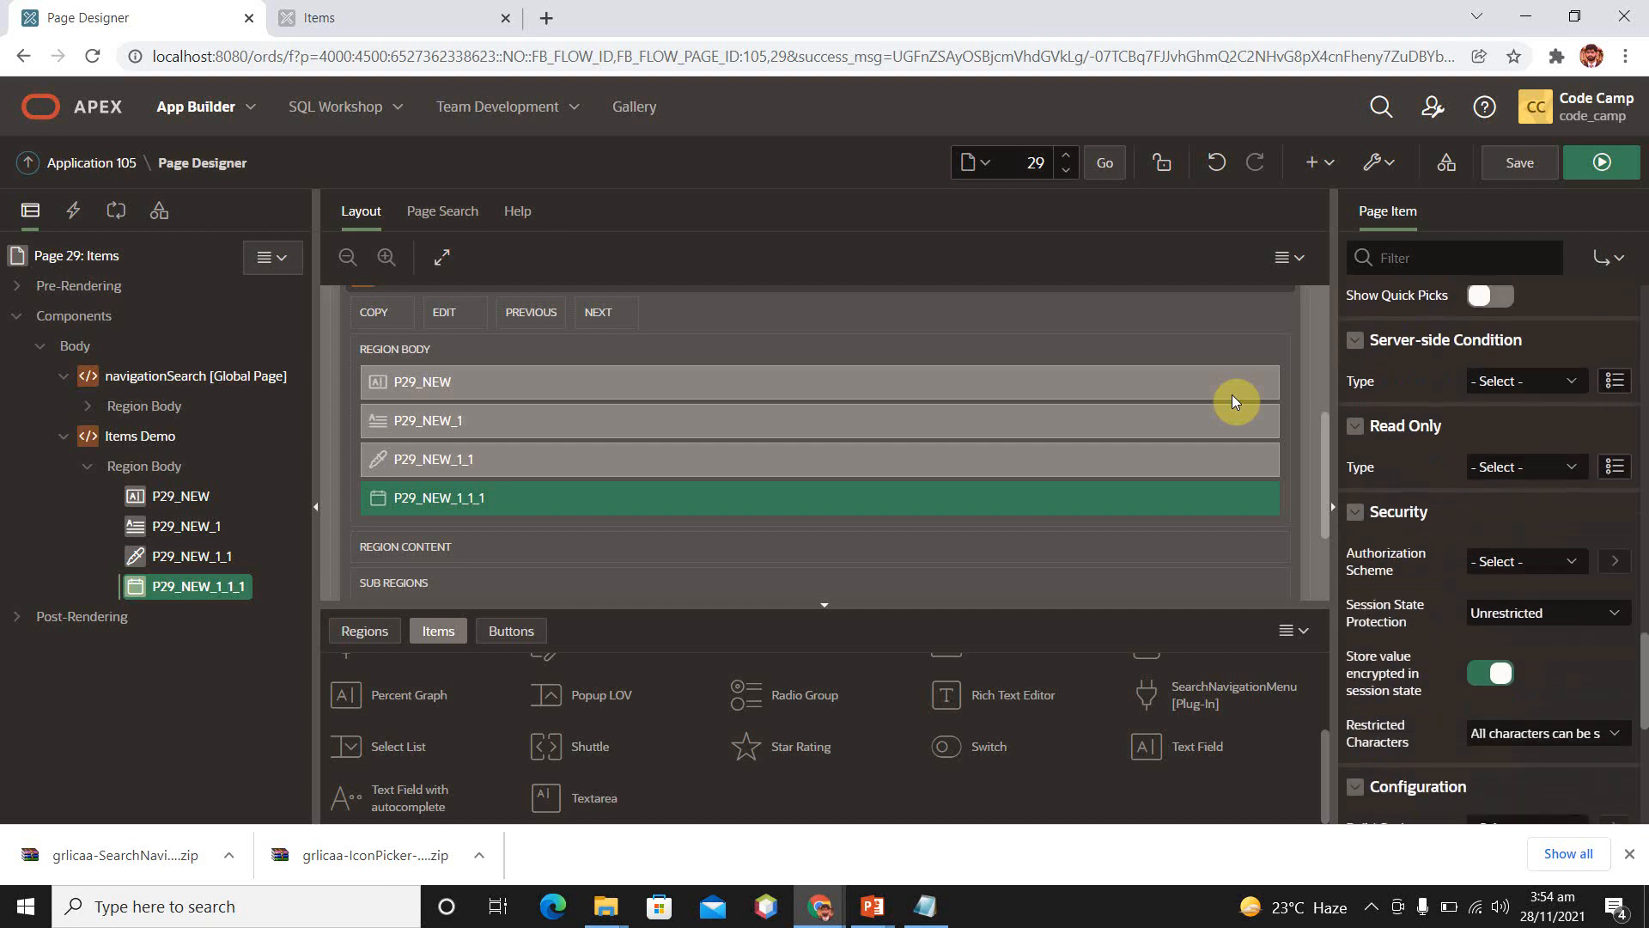
{"action": "scroll", "coordinate": [1232, 401], "scroll_direction": "down", "scroll_amount": 3}
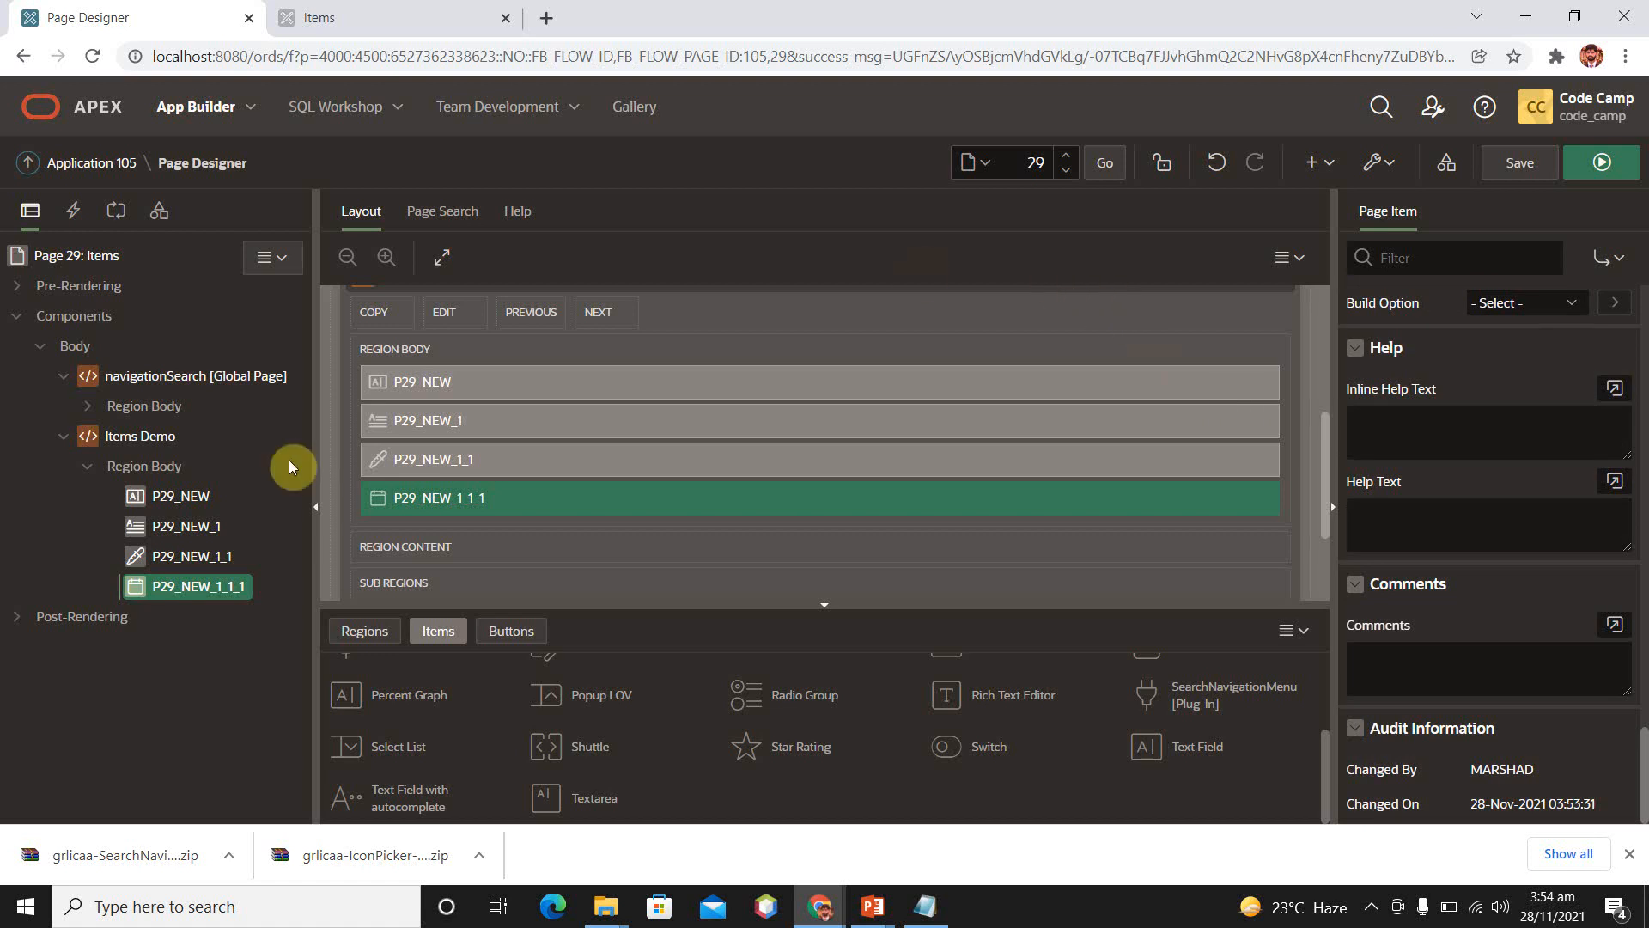
Duplicate the Date Picker item in the Items Demo region and set the copy's type to File Browse.
{"action": "right_click", "coordinate": [172, 580]}
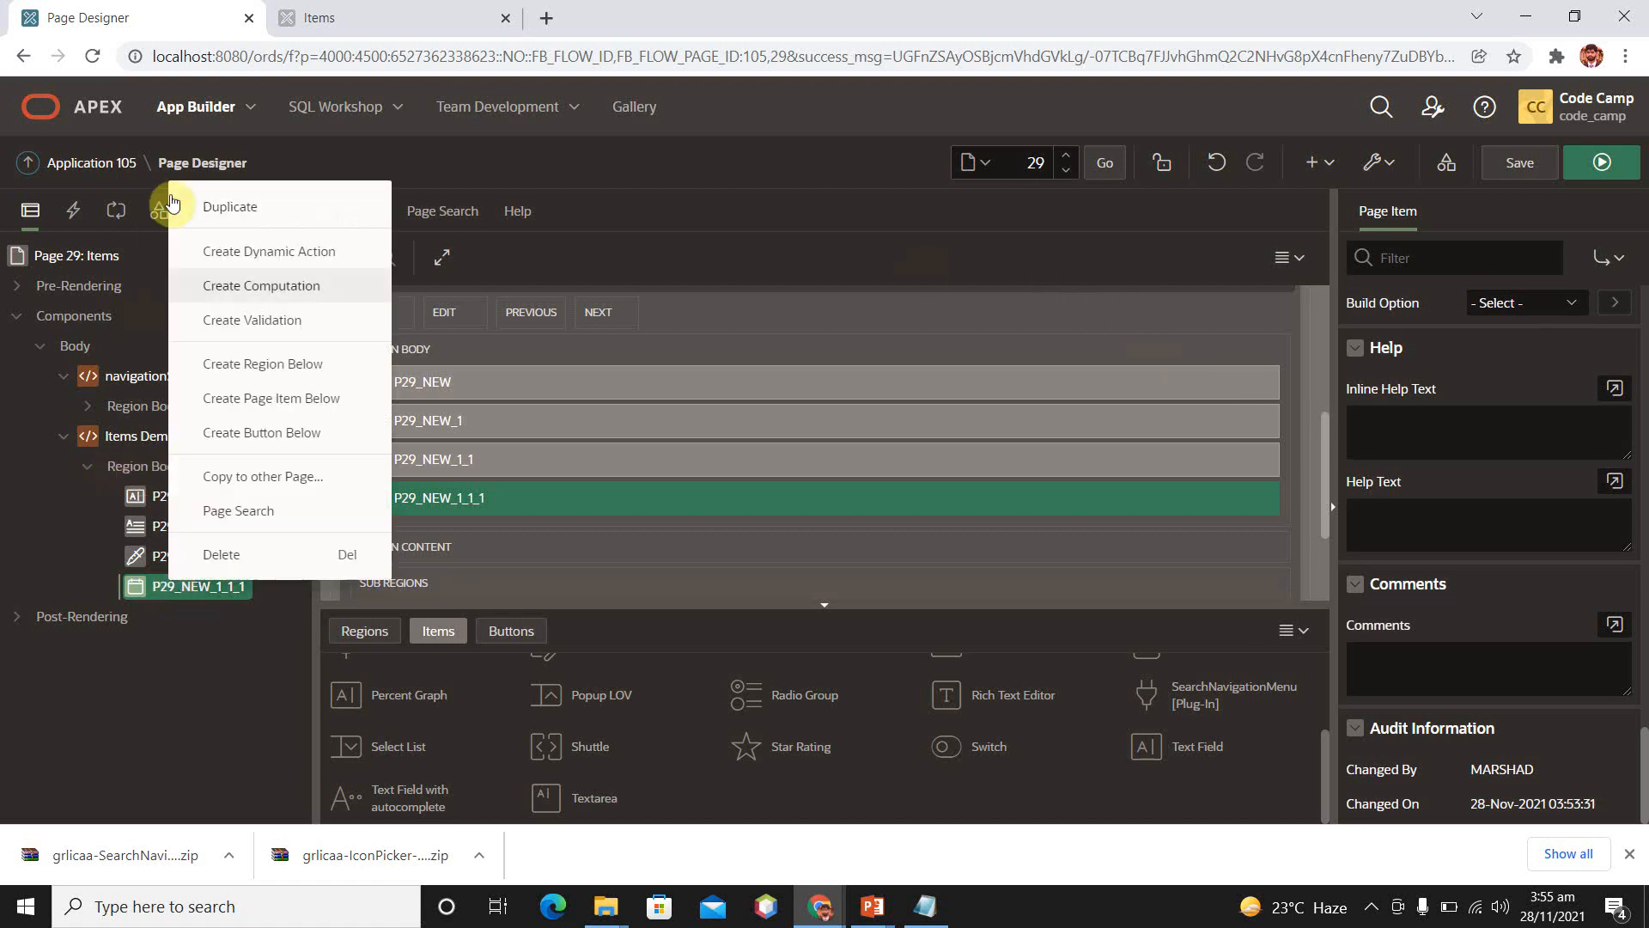
{"action": "left_click", "coordinate": [237, 207]}
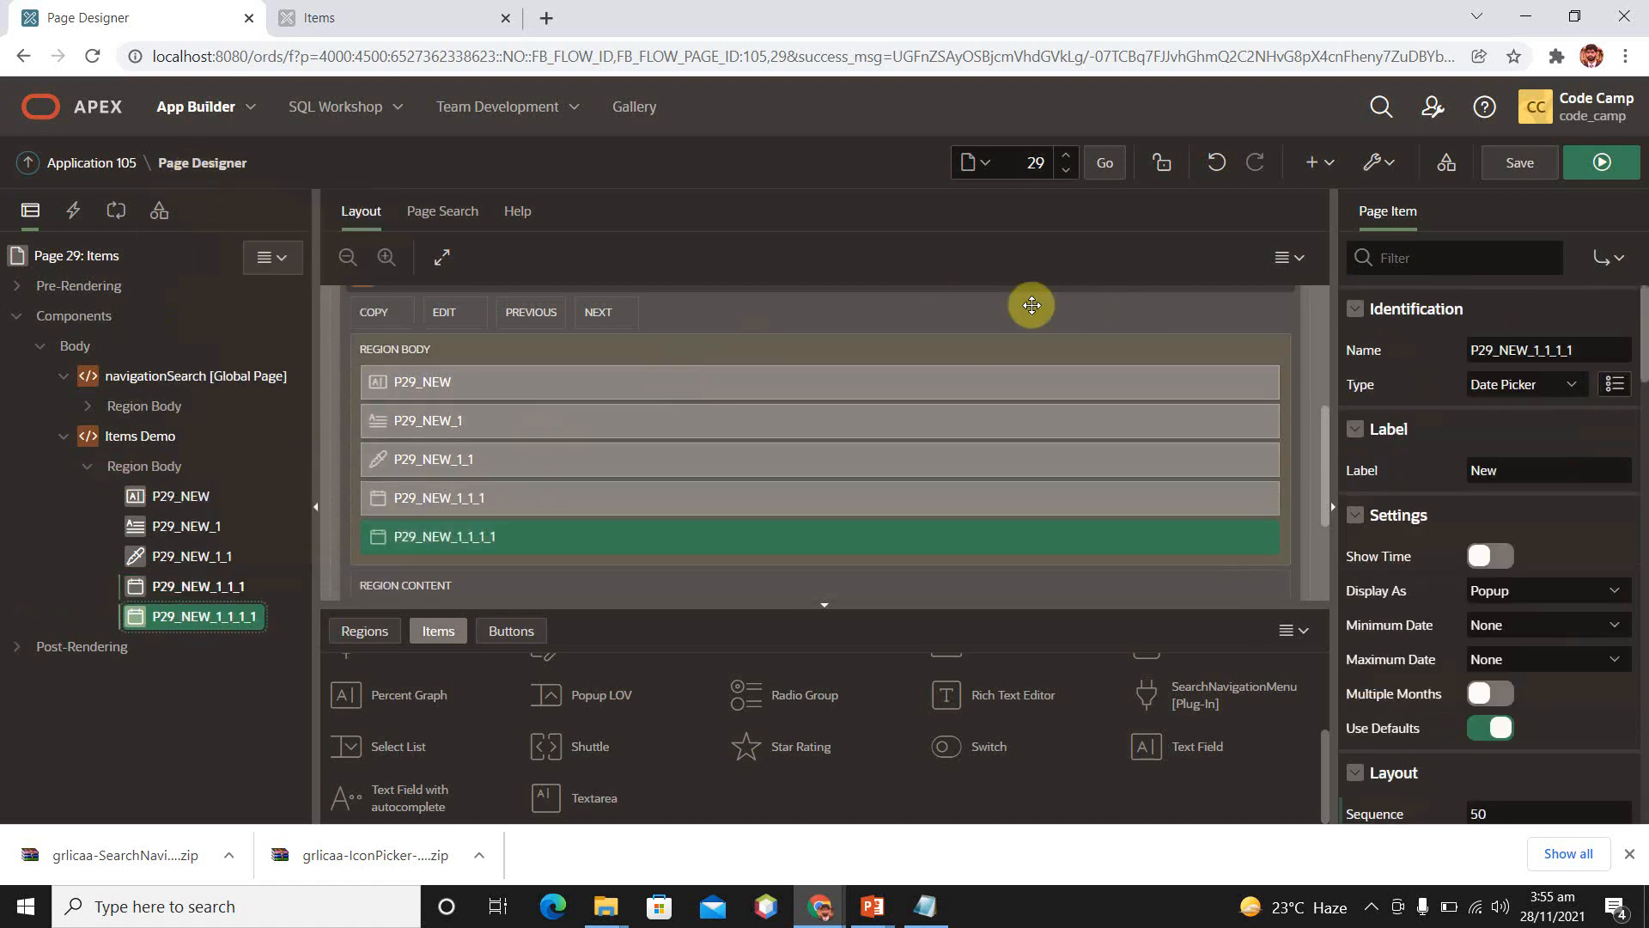
{"action": "left_click", "coordinate": [1568, 387]}
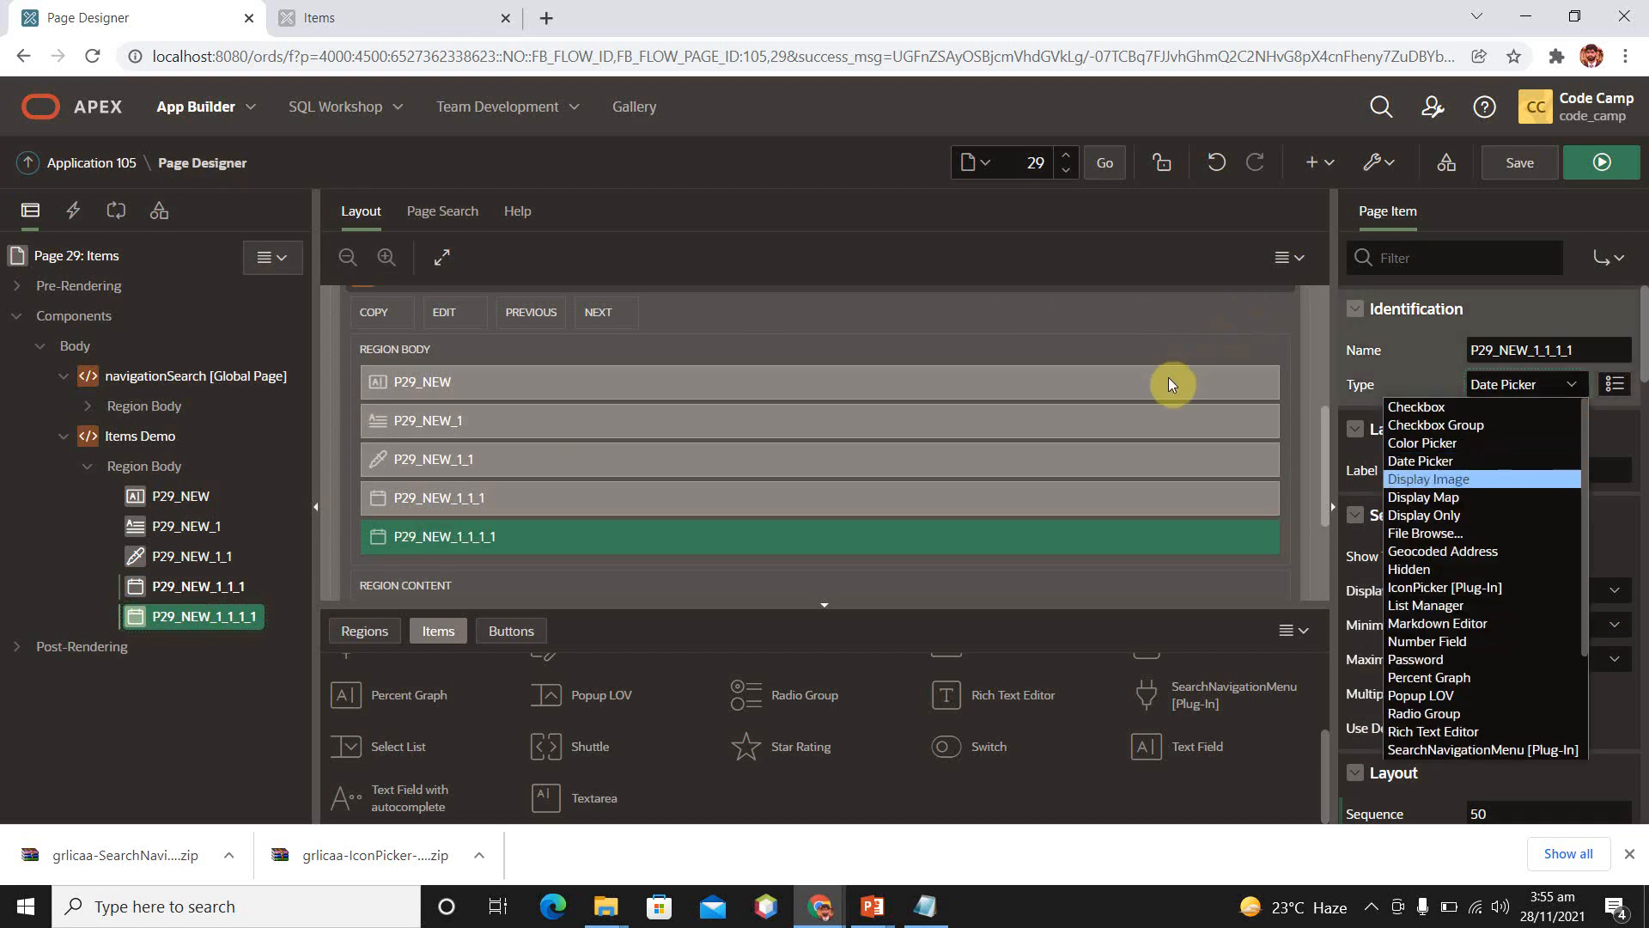
{"action": "key", "text": "Down"}
{"action": "key", "text": "Down"}
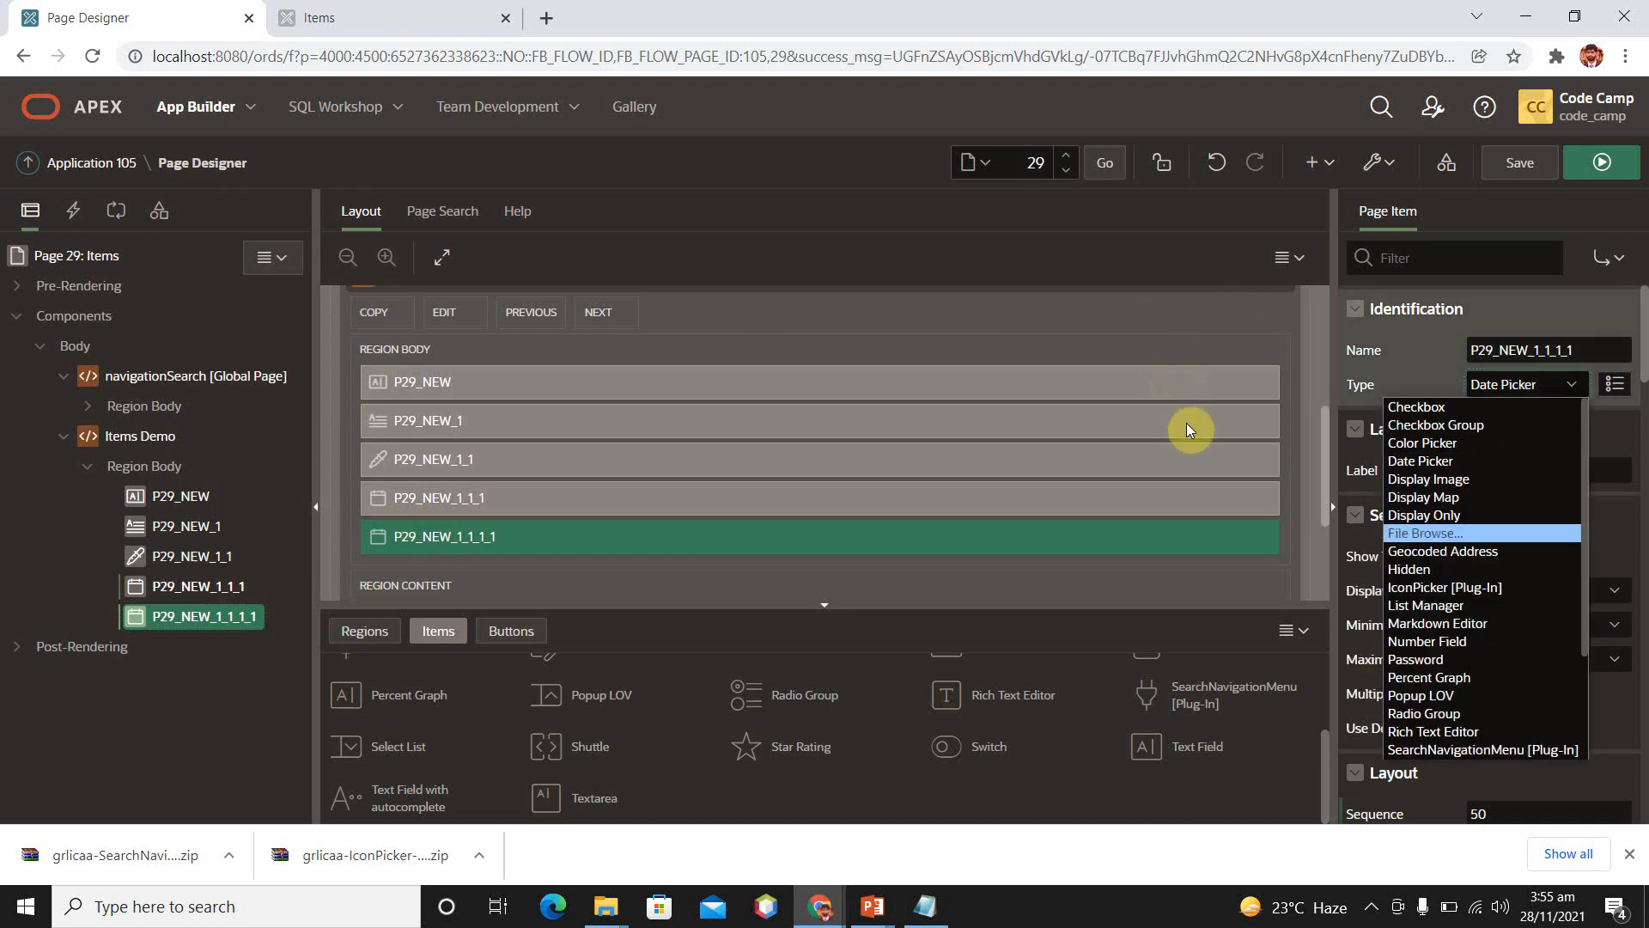
{"action": "left_click", "coordinate": [1482, 530]}
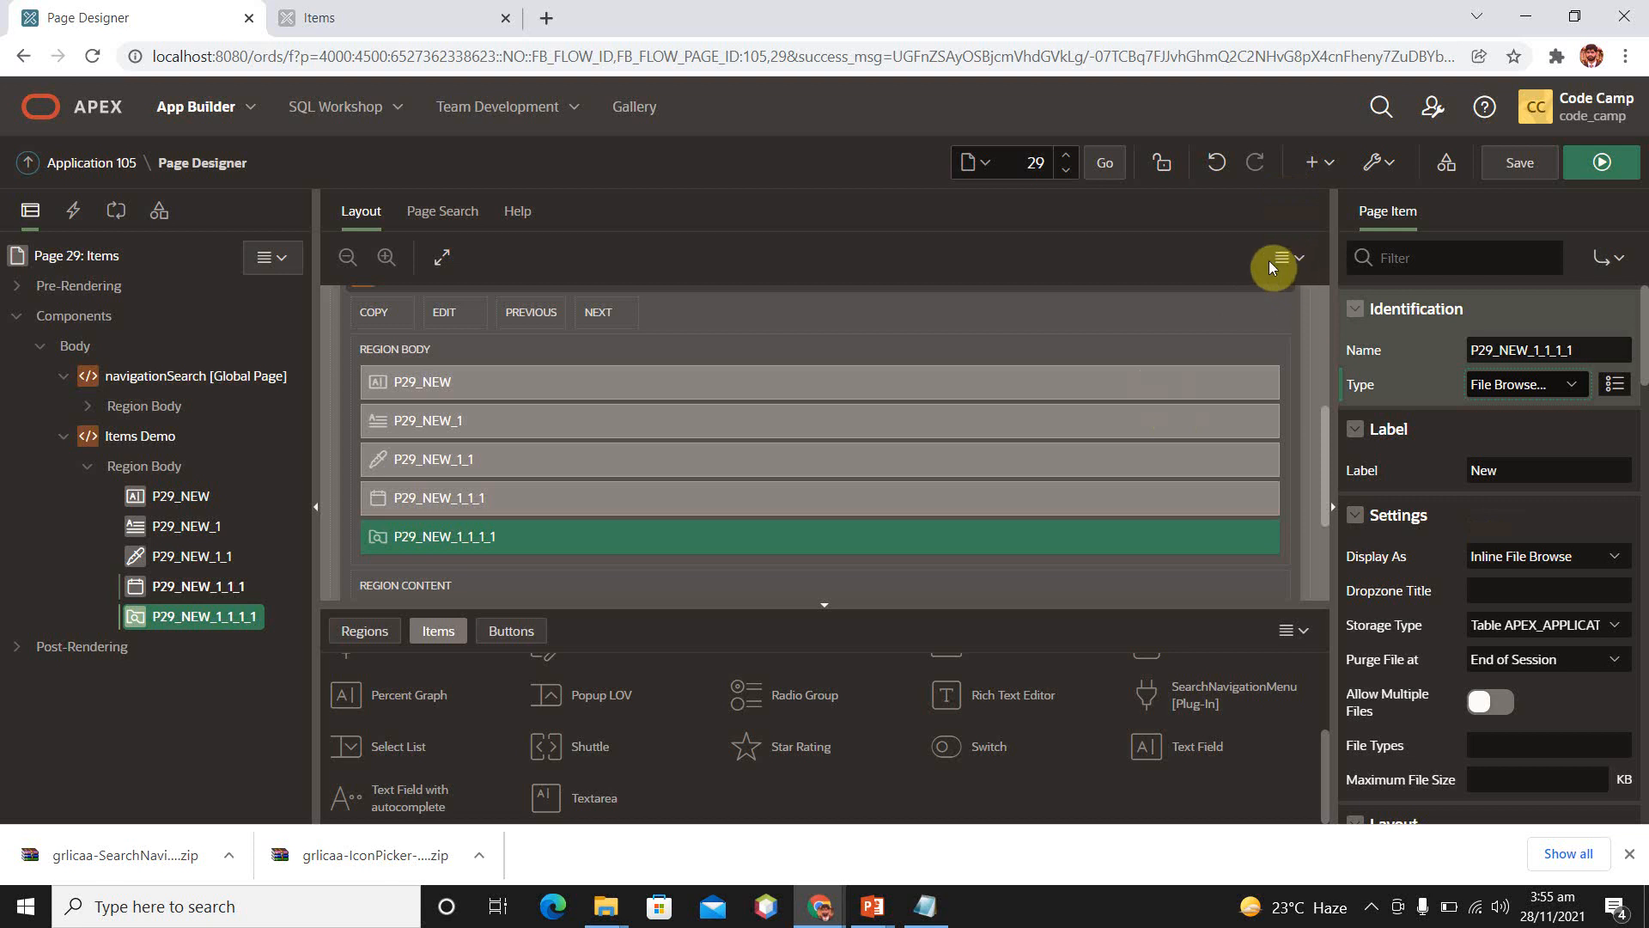
Save the page and reload the running Items page to show the File Browse item.
{"action": "left_click", "coordinate": [1215, 144]}
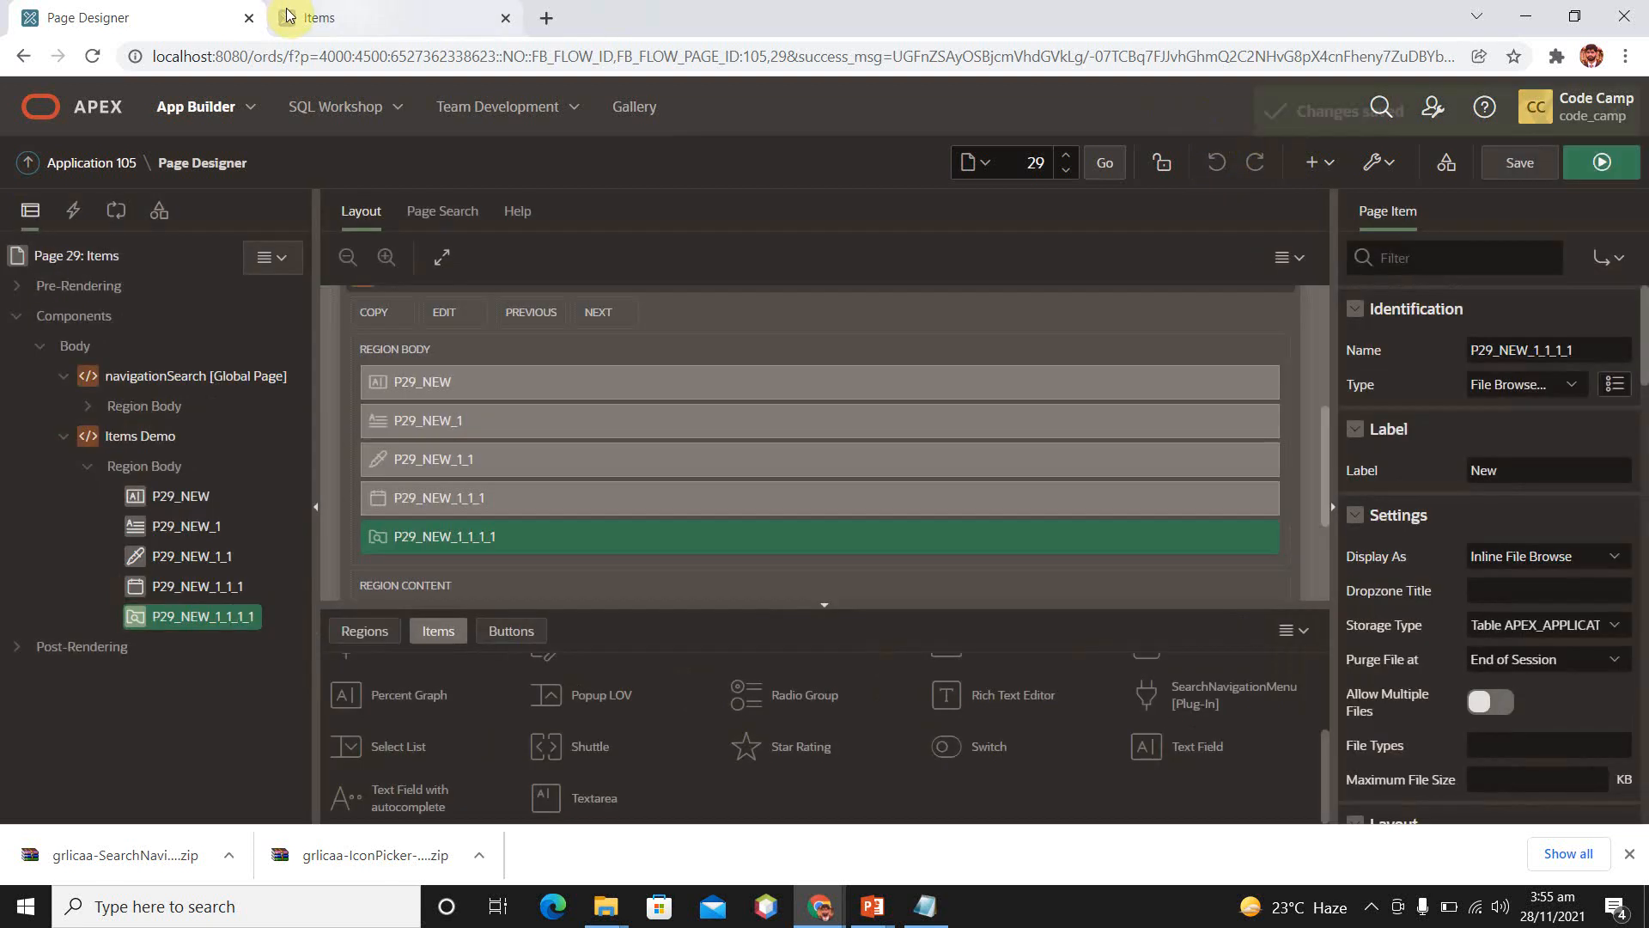
{"action": "left_click", "coordinate": [308, 23]}
{"action": "left_click", "coordinate": [415, 56]}
{"action": "key", "text": "Return"}
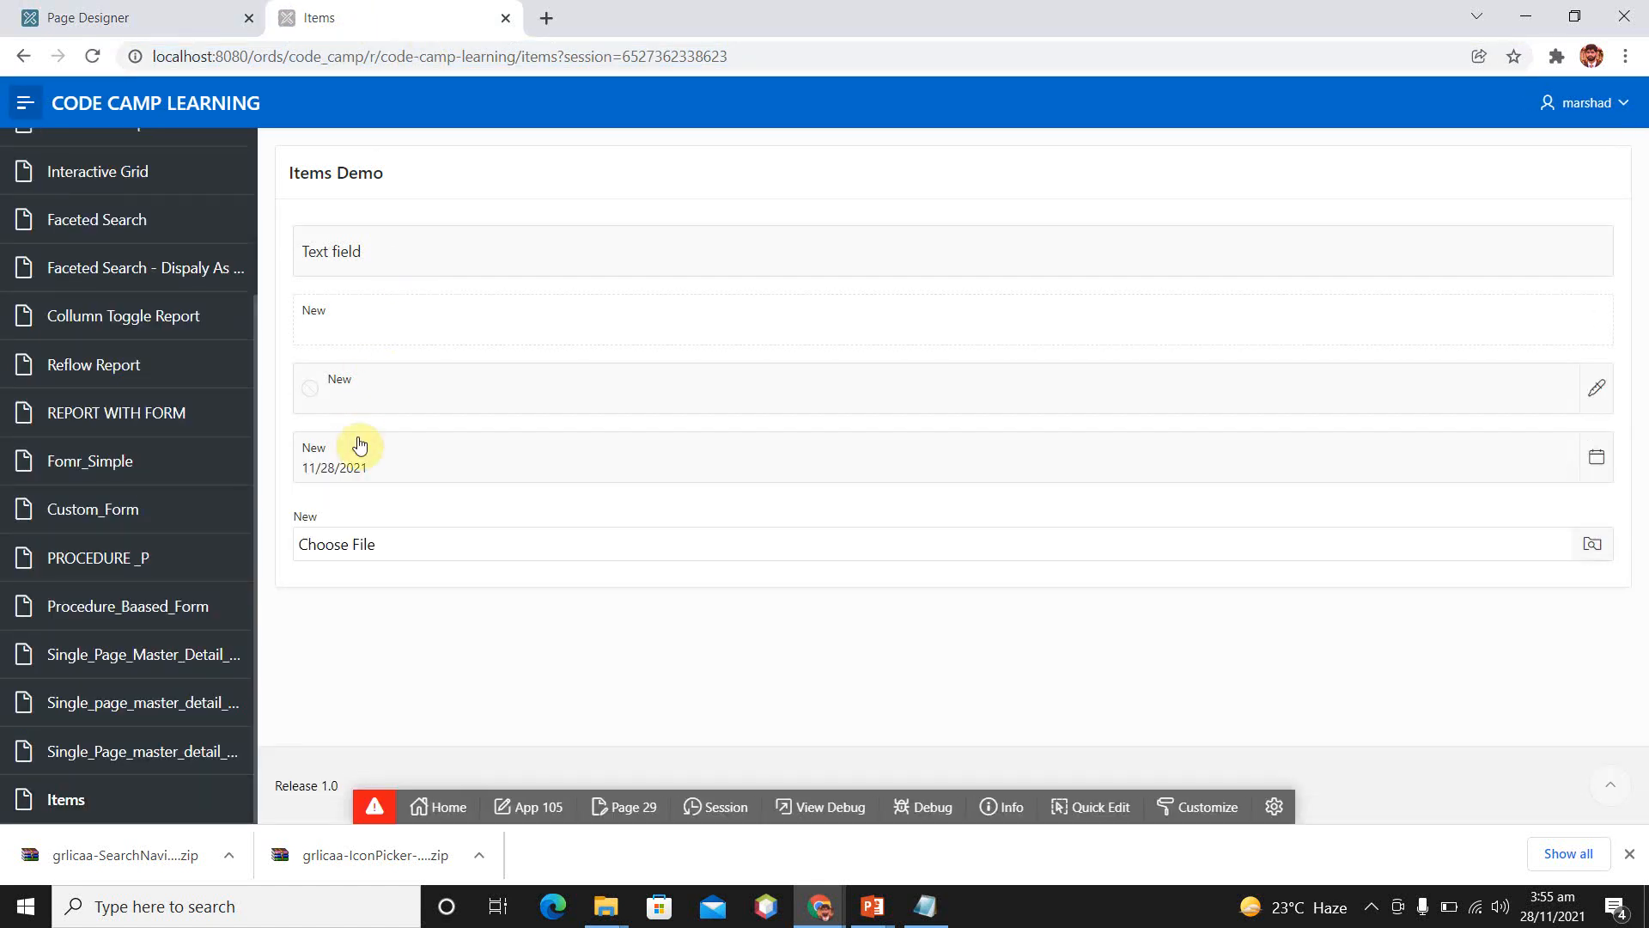
Open the File Browse item's file selection dialog and close it without choosing a file.
{"action": "left_click", "coordinate": [394, 546]}
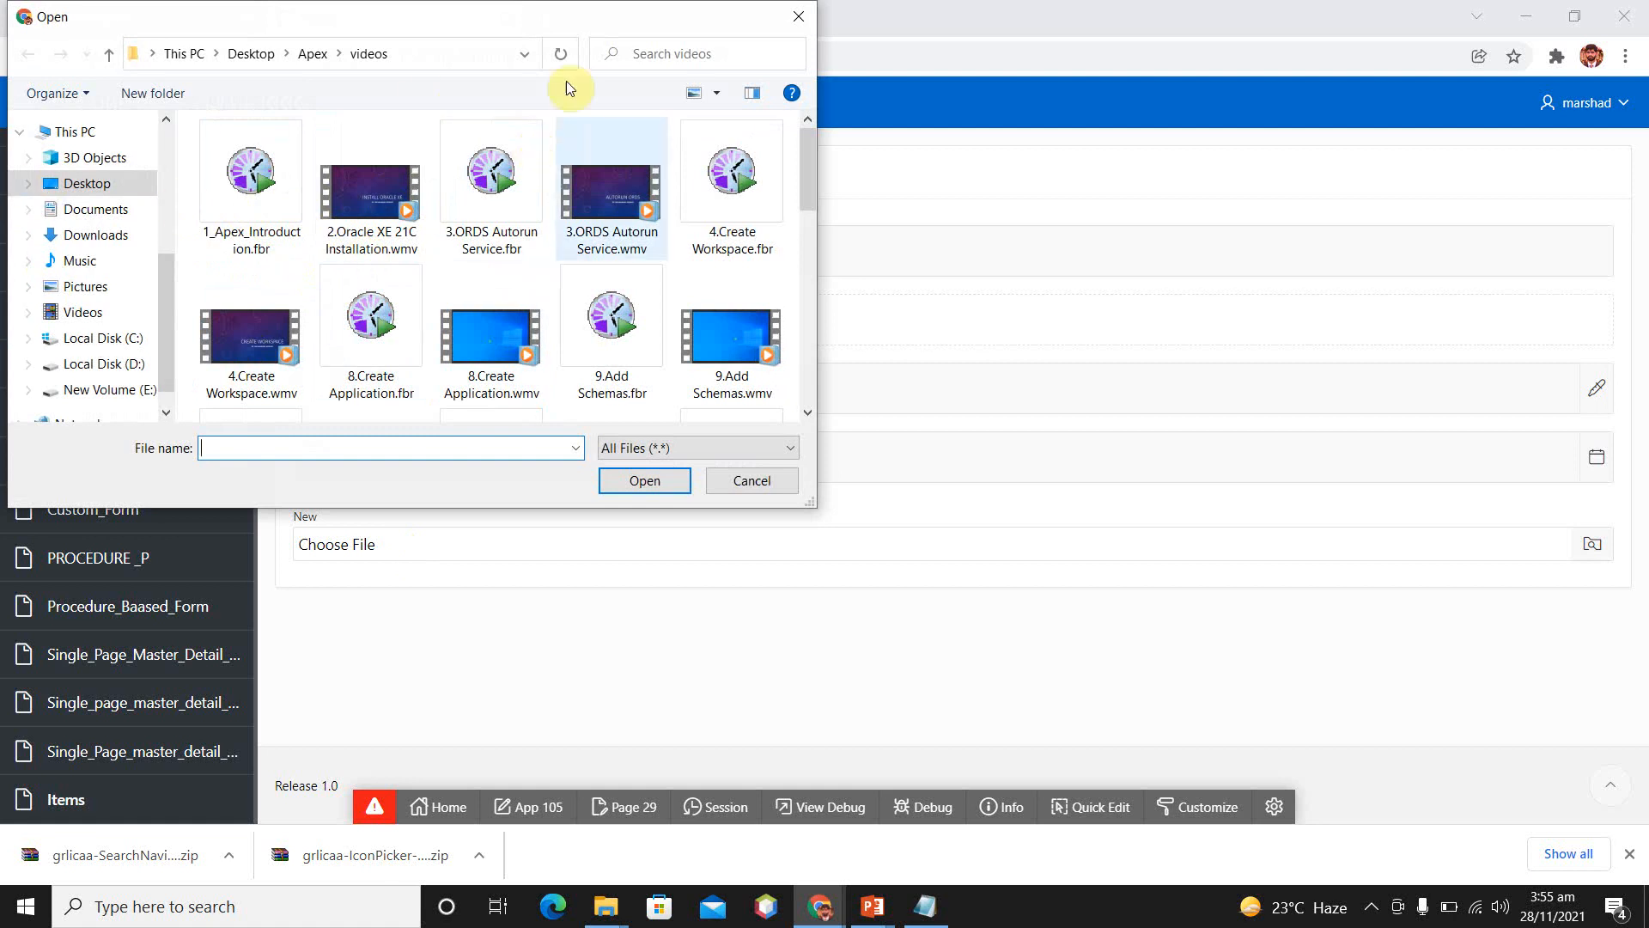
{"action": "left_click", "coordinate": [798, 17]}
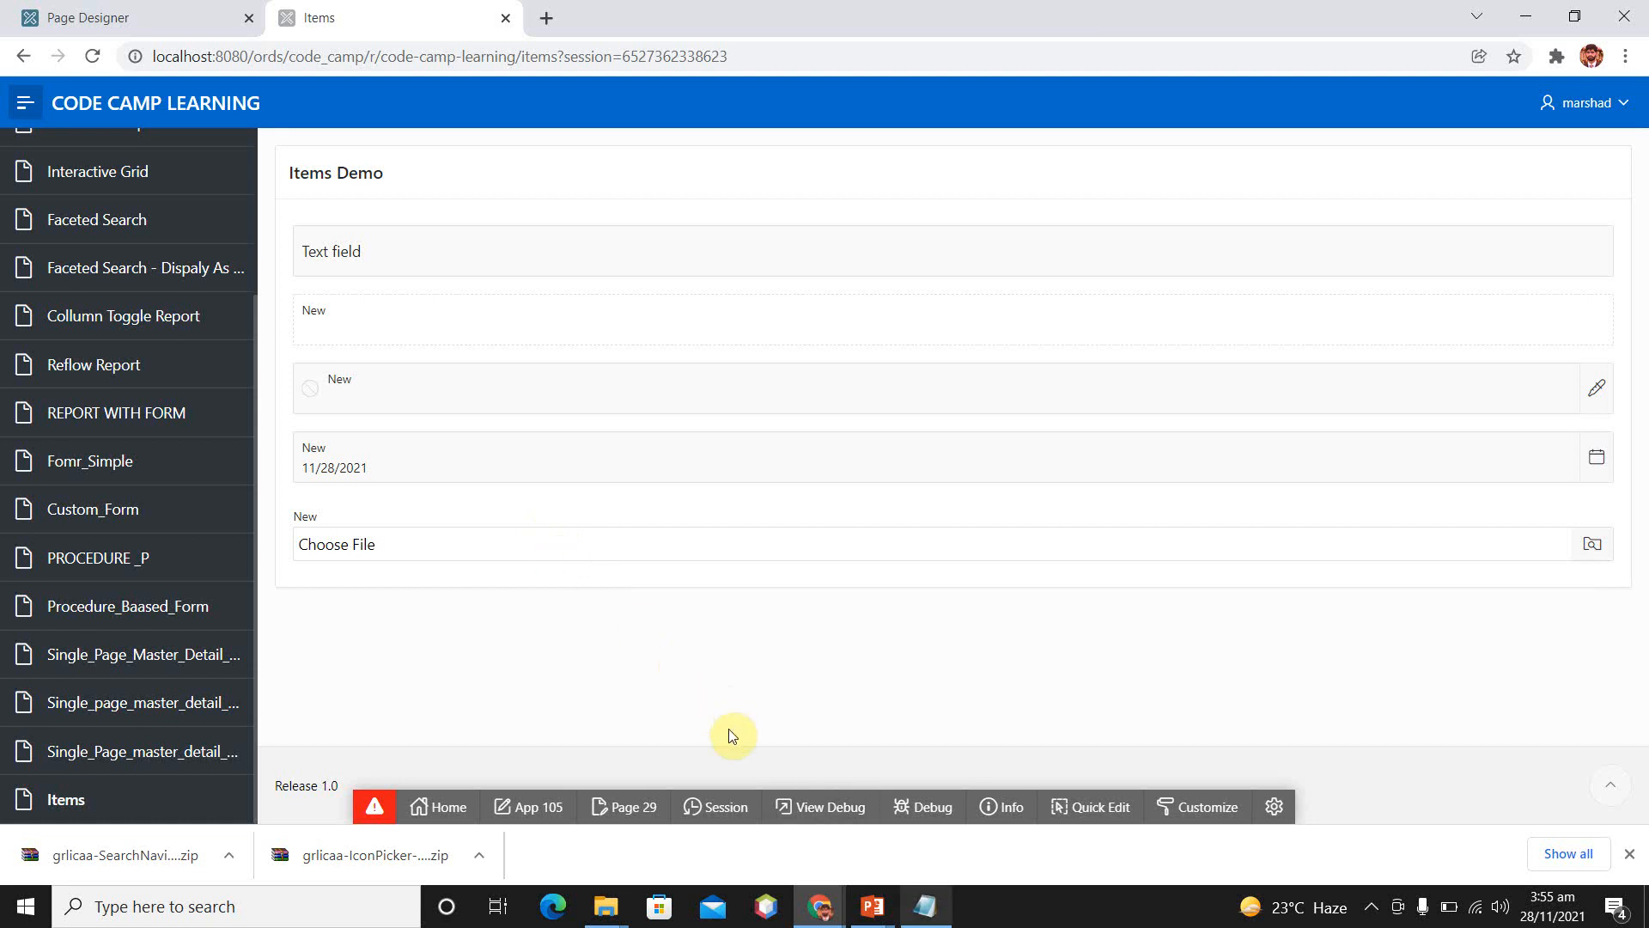
{"action": "mouse_move", "coordinate": [820, 907]}
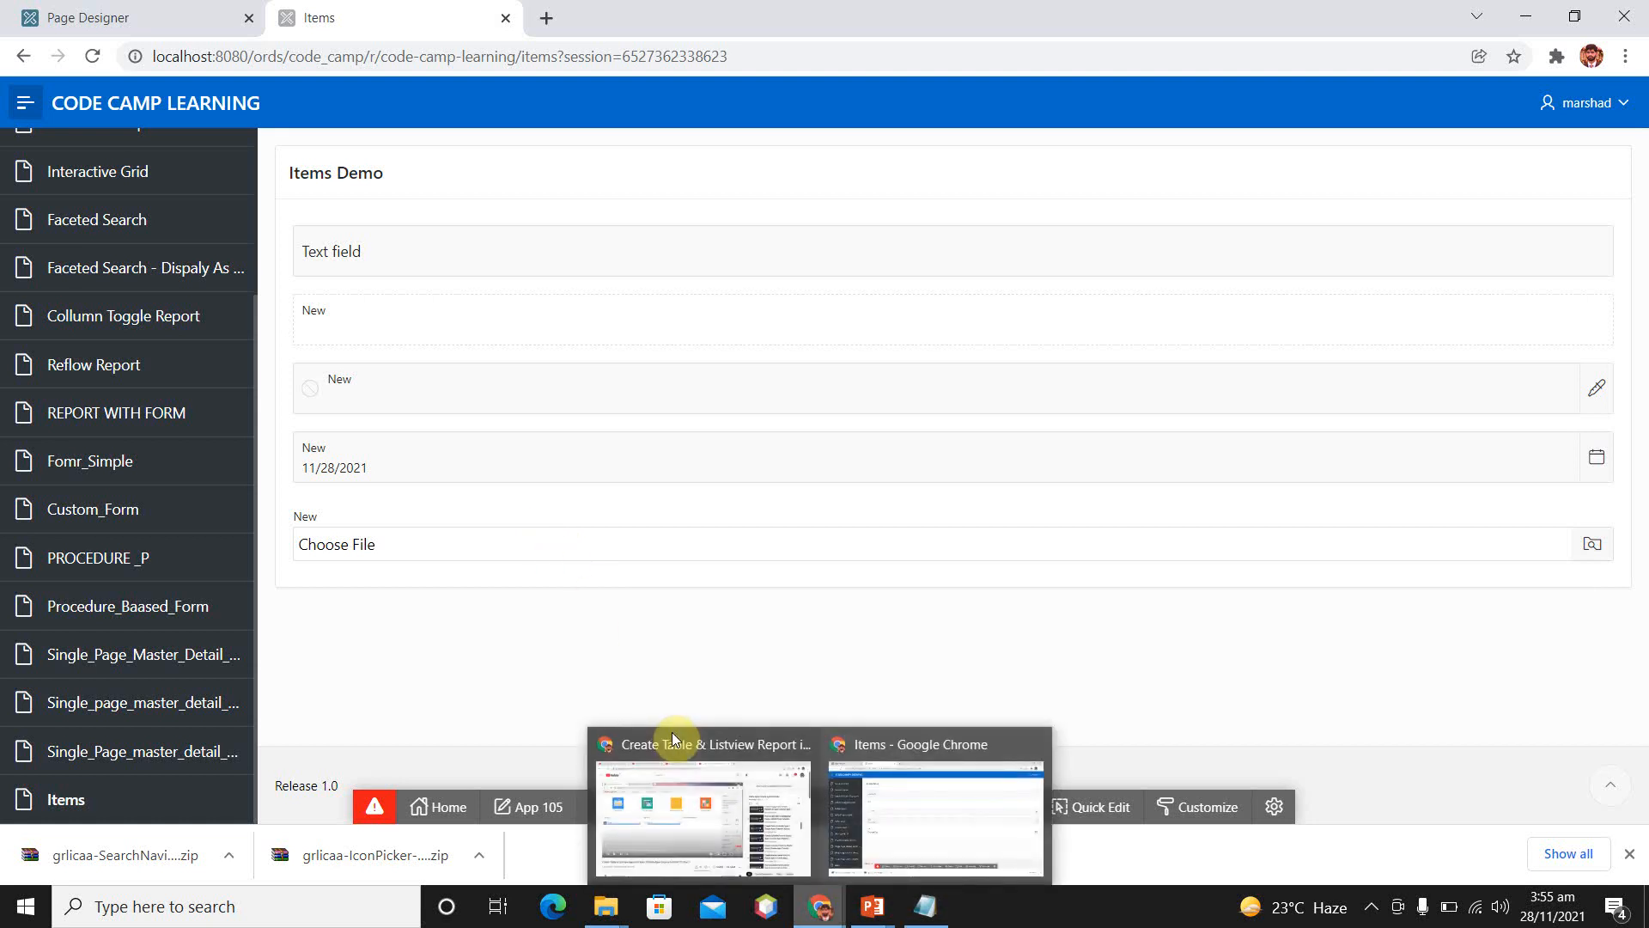
{"action": "left_click", "coordinate": [935, 817]}
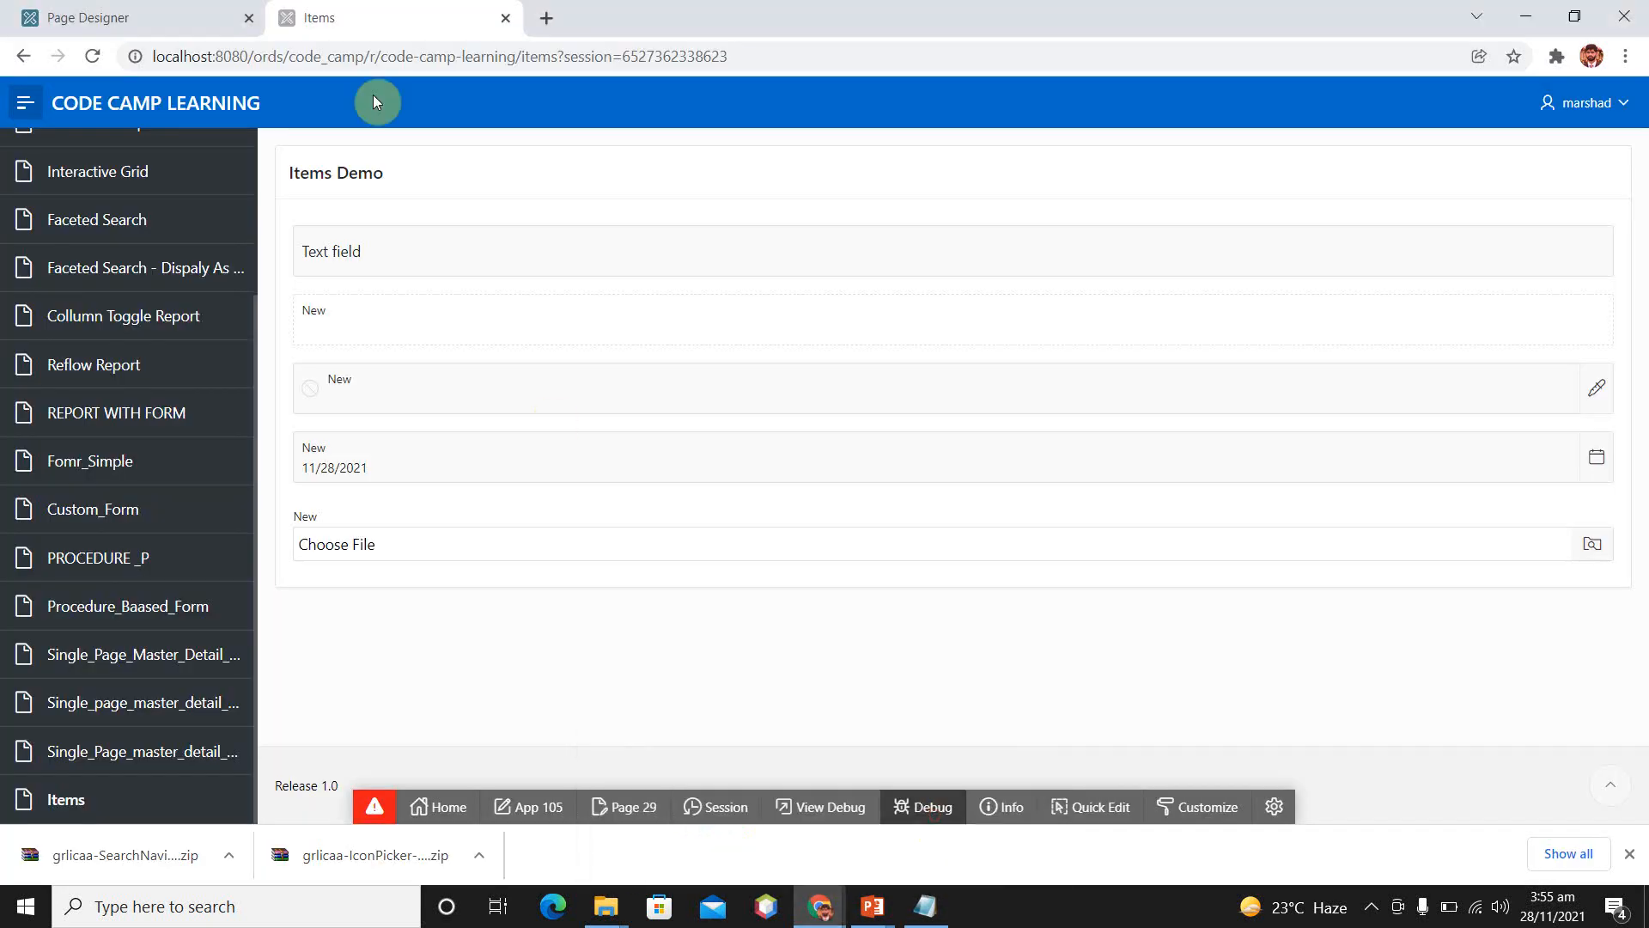
Return to Page Designer, duplicate the File Browse item and set the copy's type to Hidden.
{"action": "left_click", "coordinate": [201, 4]}
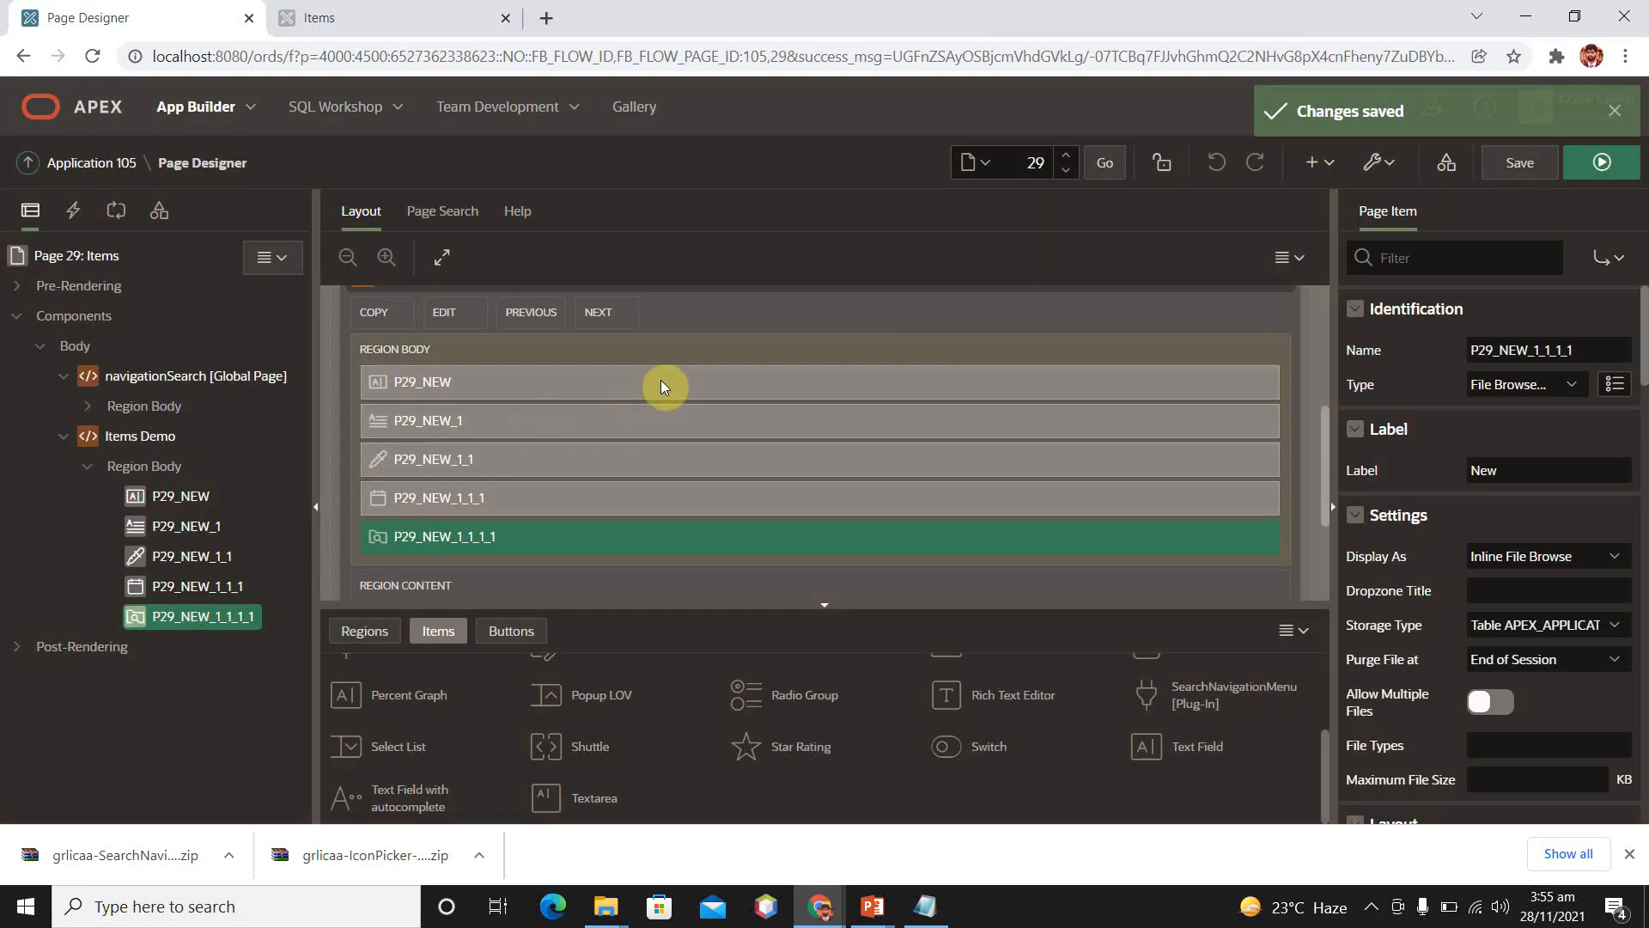
{"action": "right_click", "coordinate": [213, 615]}
{"action": "left_click", "coordinate": [294, 249]}
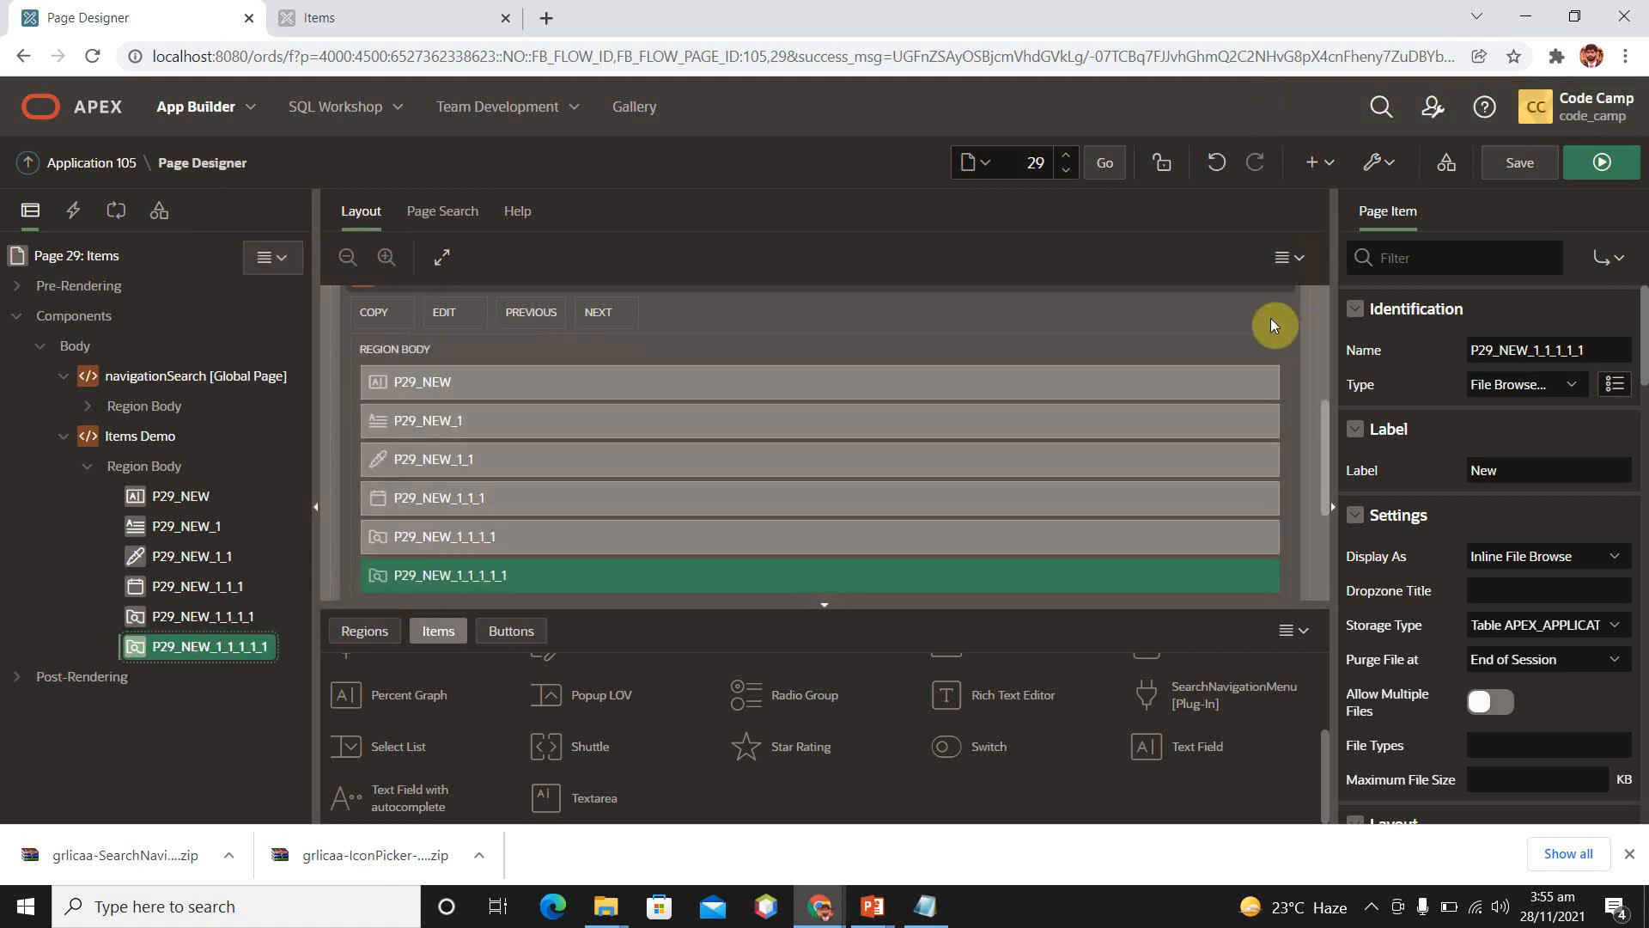
{"action": "left_click", "coordinate": [1571, 384]}
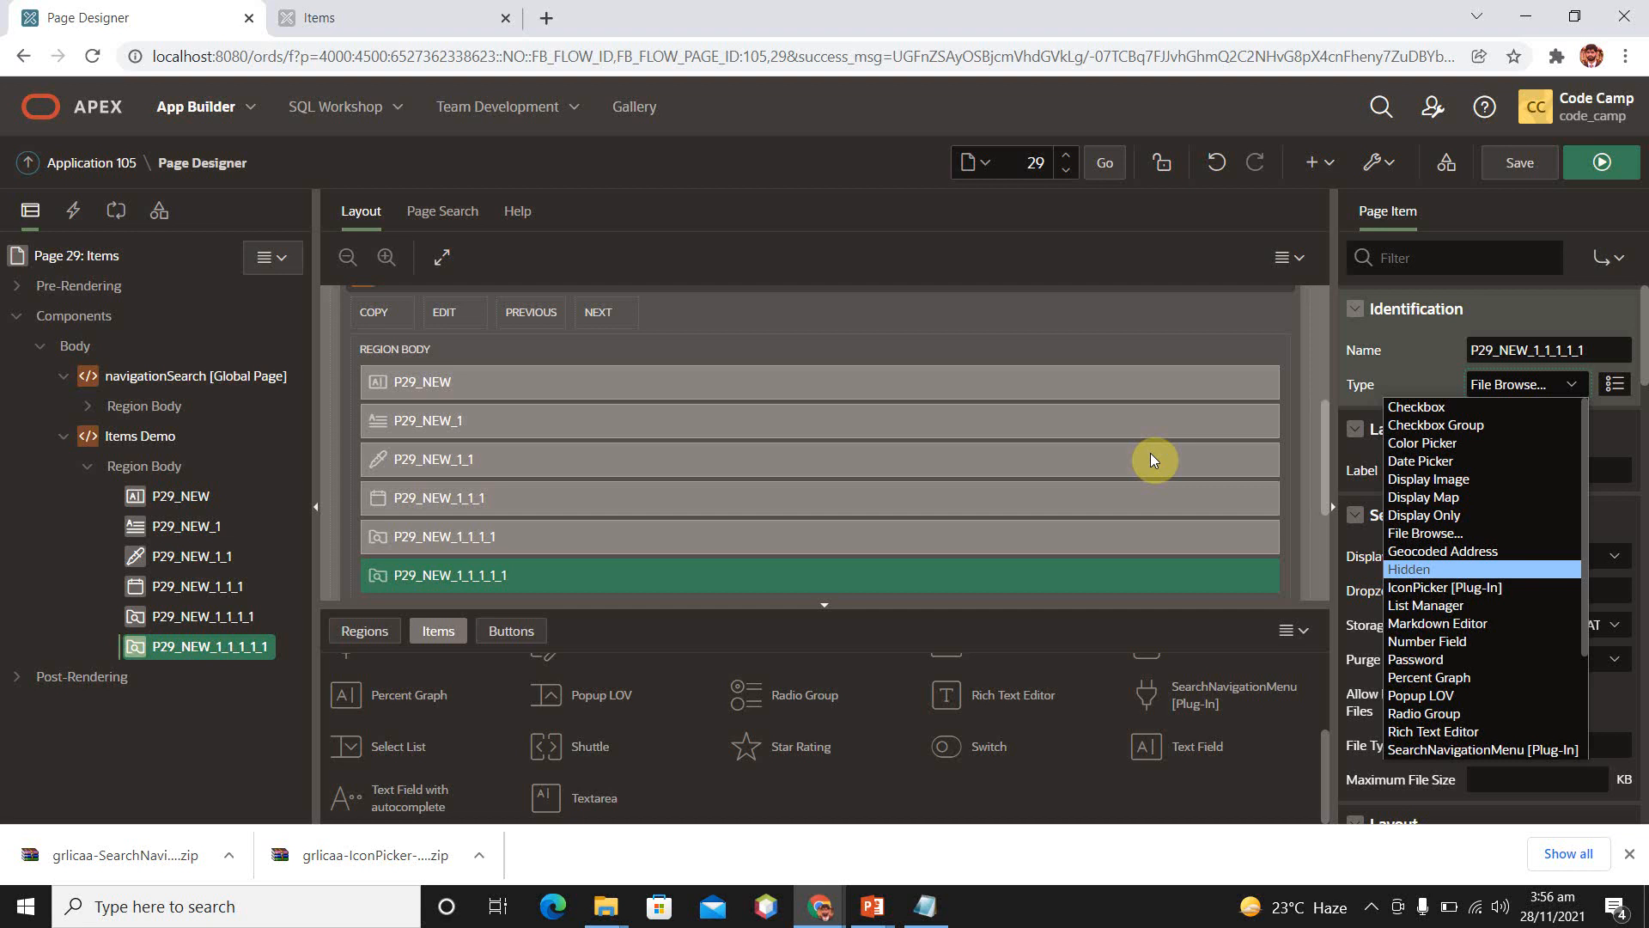
{"action": "left_click", "coordinate": [1426, 569]}
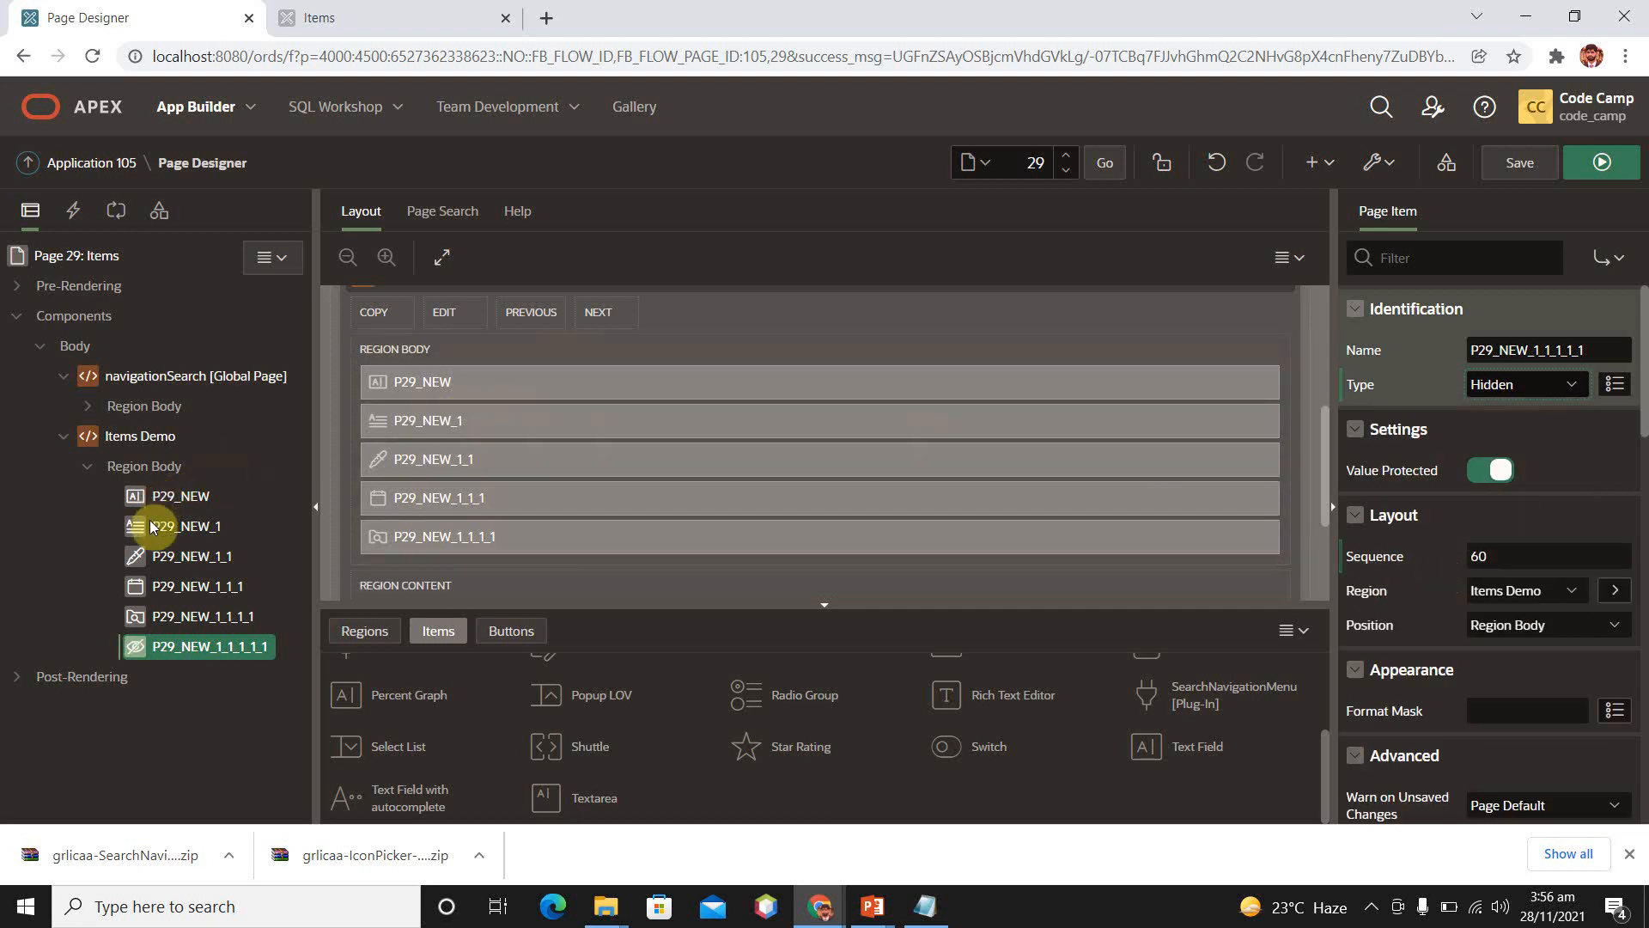
Duplicate the Hidden item and set the copy's type to Number Field.
{"action": "right_click", "coordinate": [188, 649]}
{"action": "left_click", "coordinate": [257, 275]}
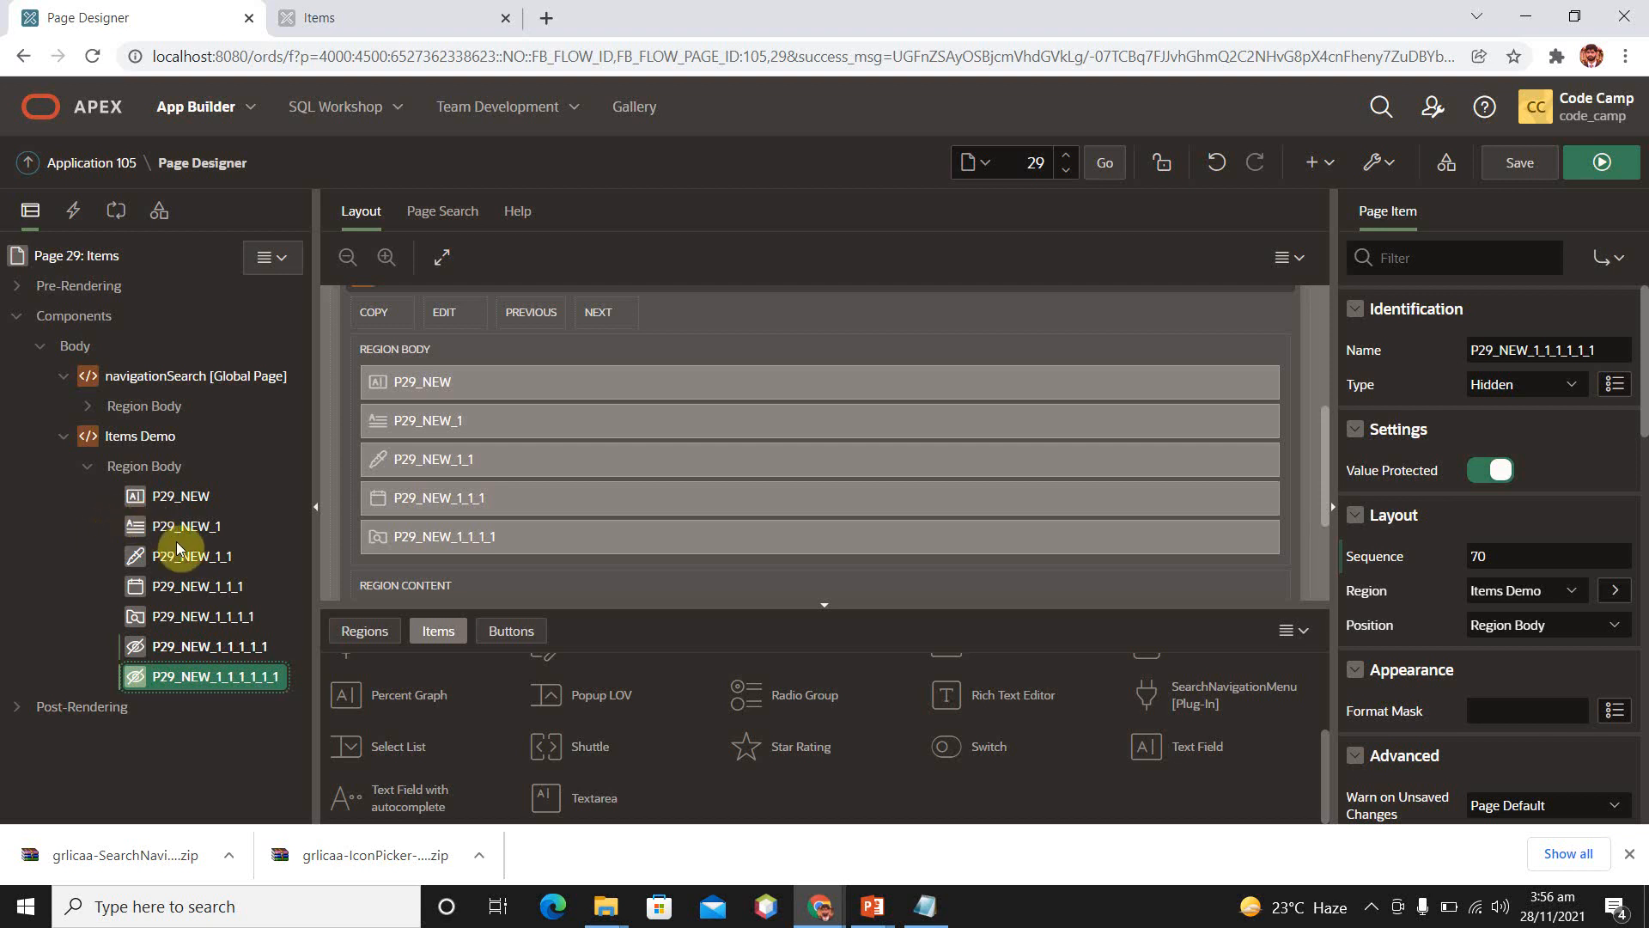
{"action": "left_click", "coordinate": [1528, 387]}
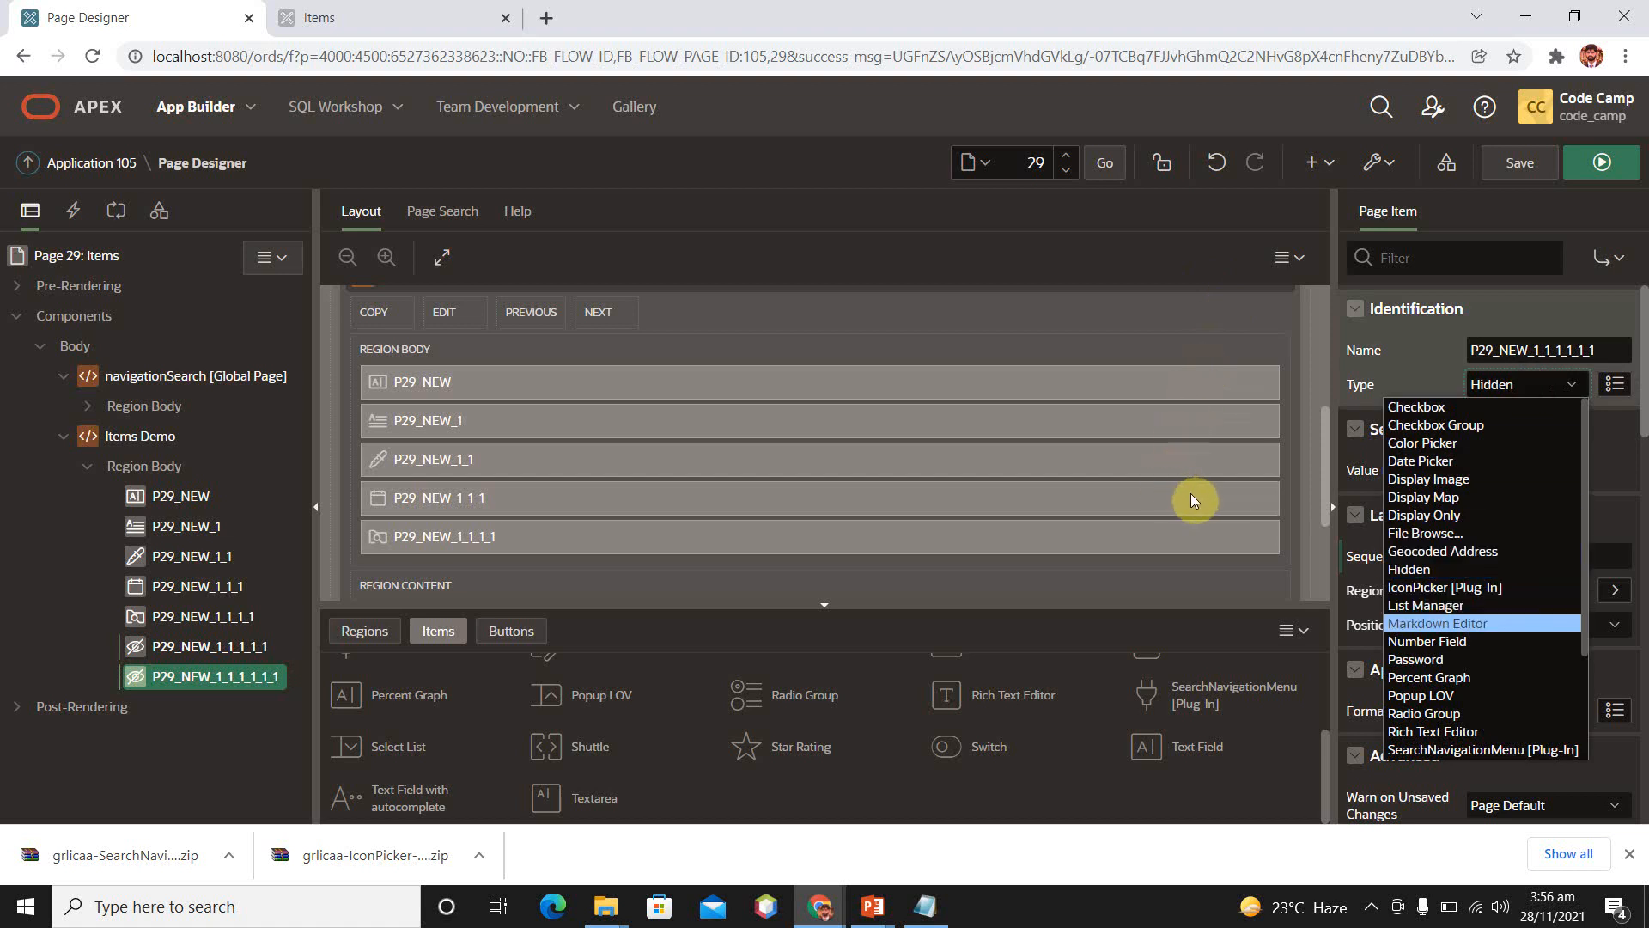
{"action": "key", "text": "Down"}
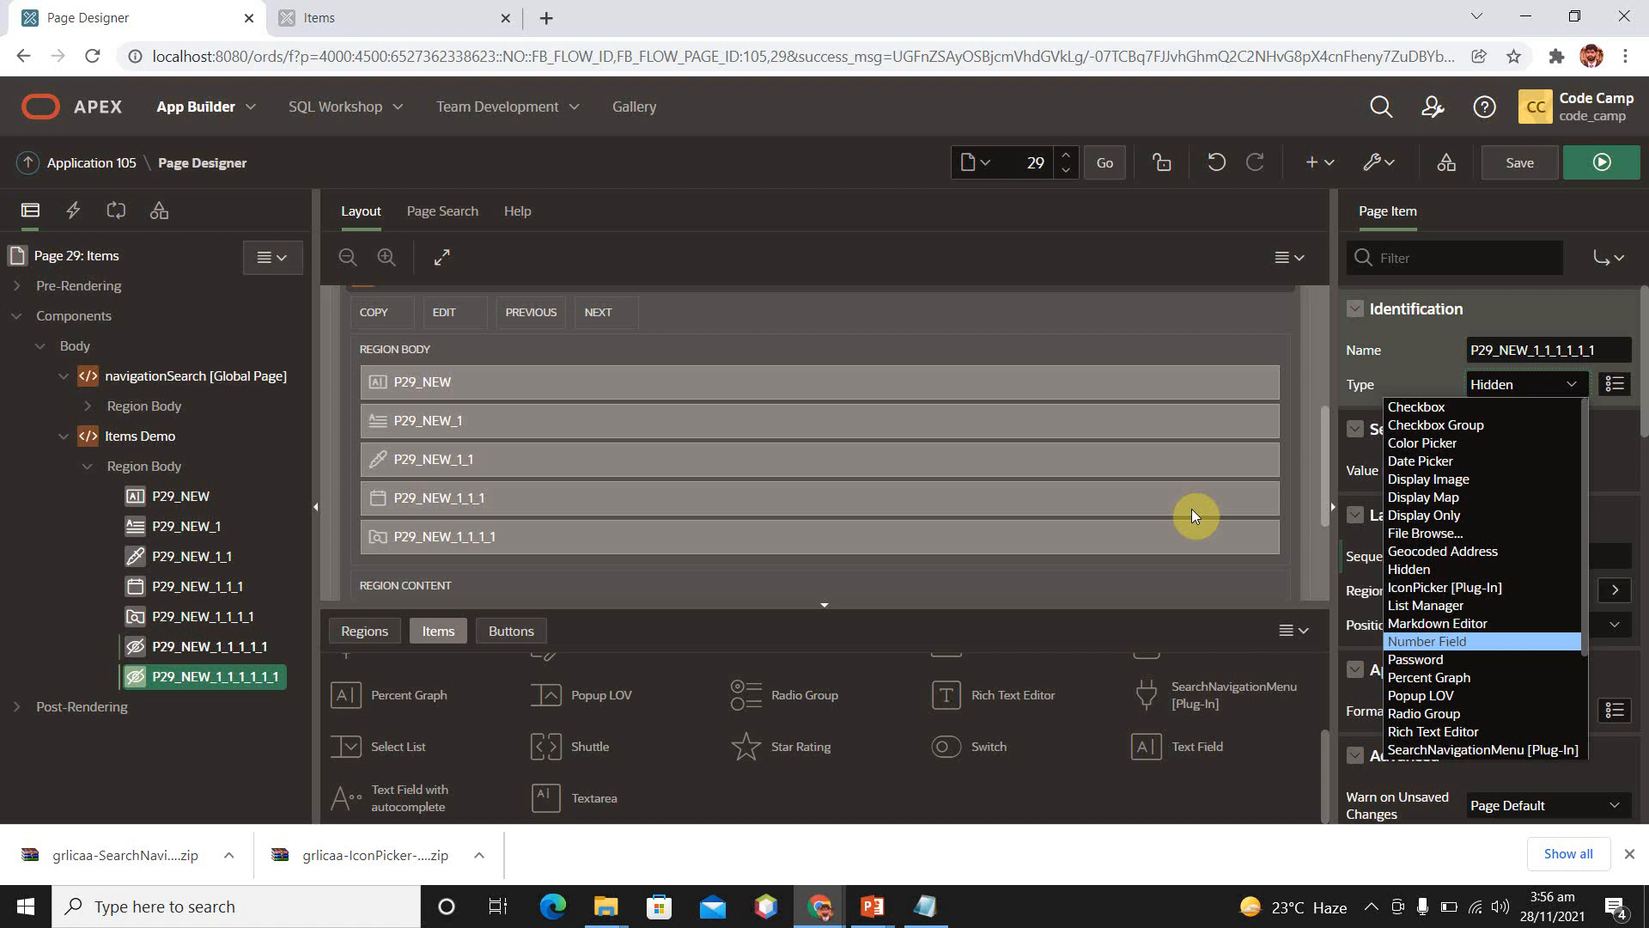
{"action": "left_click", "coordinate": [1490, 640]}
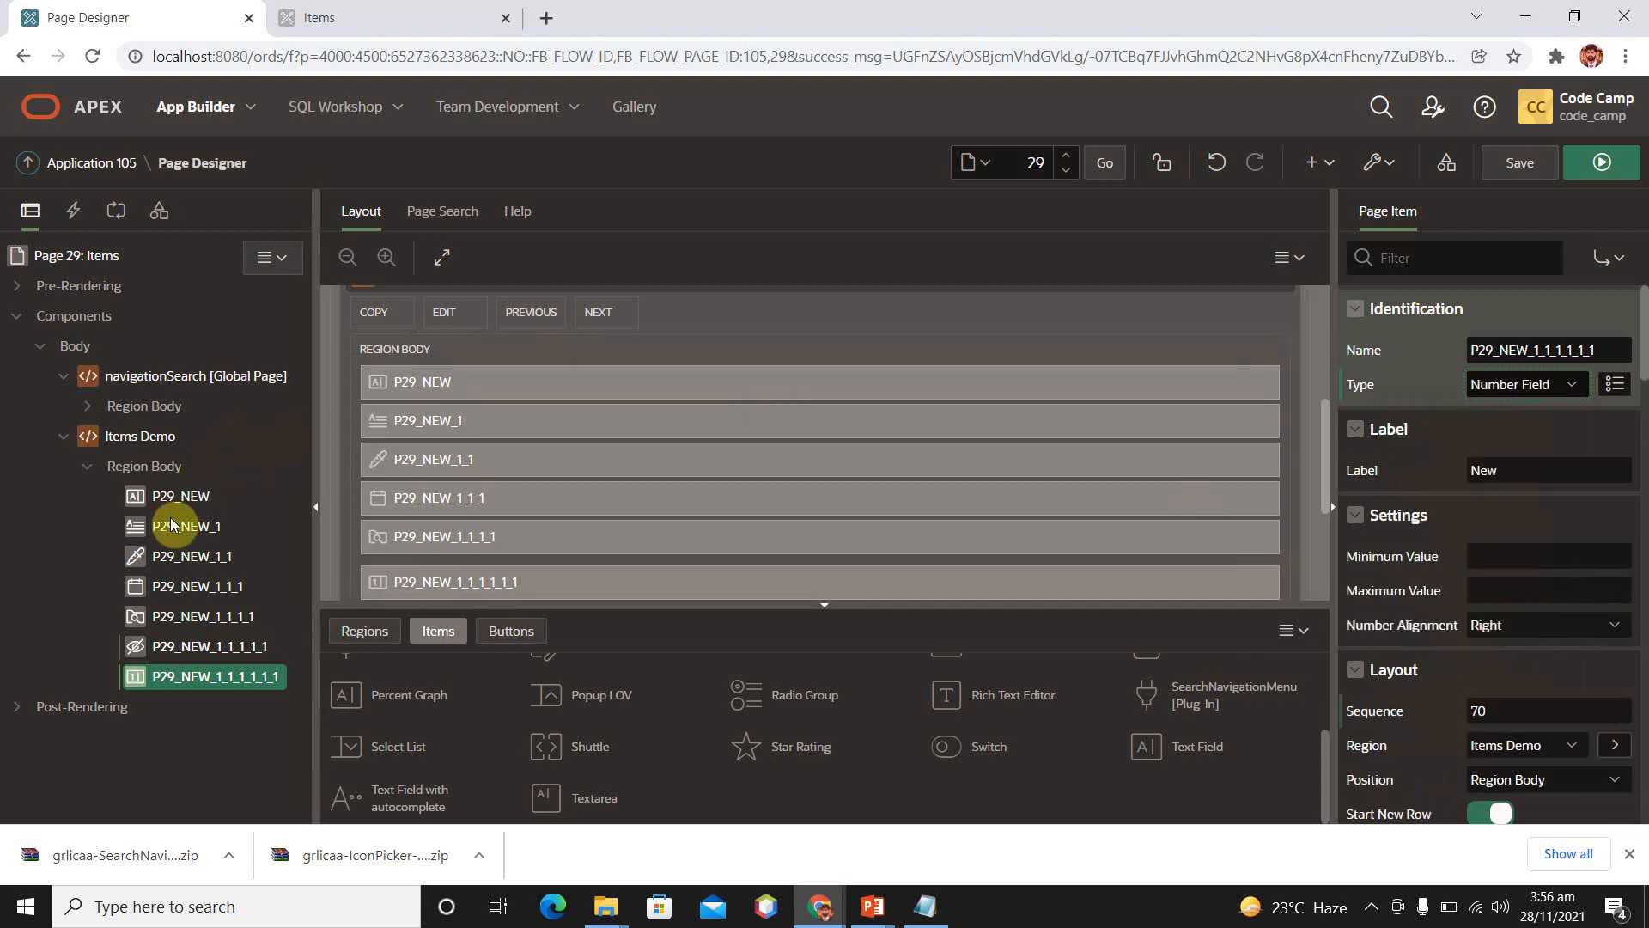
Duplicate the Number Field item and set the copy's type to Password.
{"action": "right_click", "coordinate": [196, 677]}
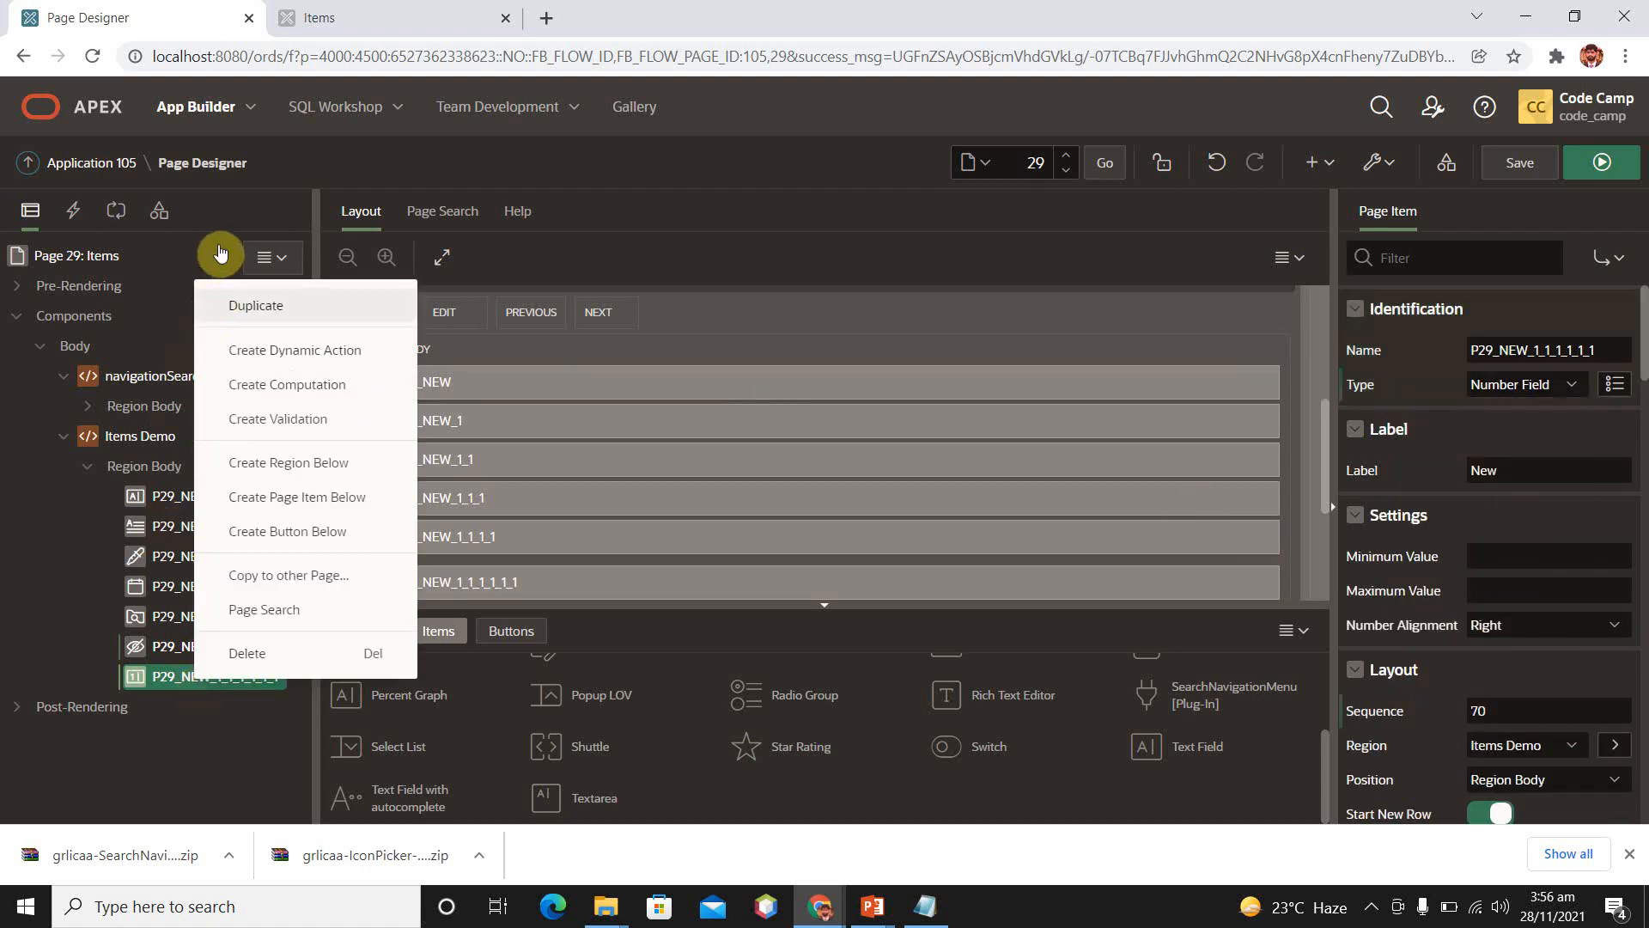
{"action": "left_click", "coordinate": [270, 306]}
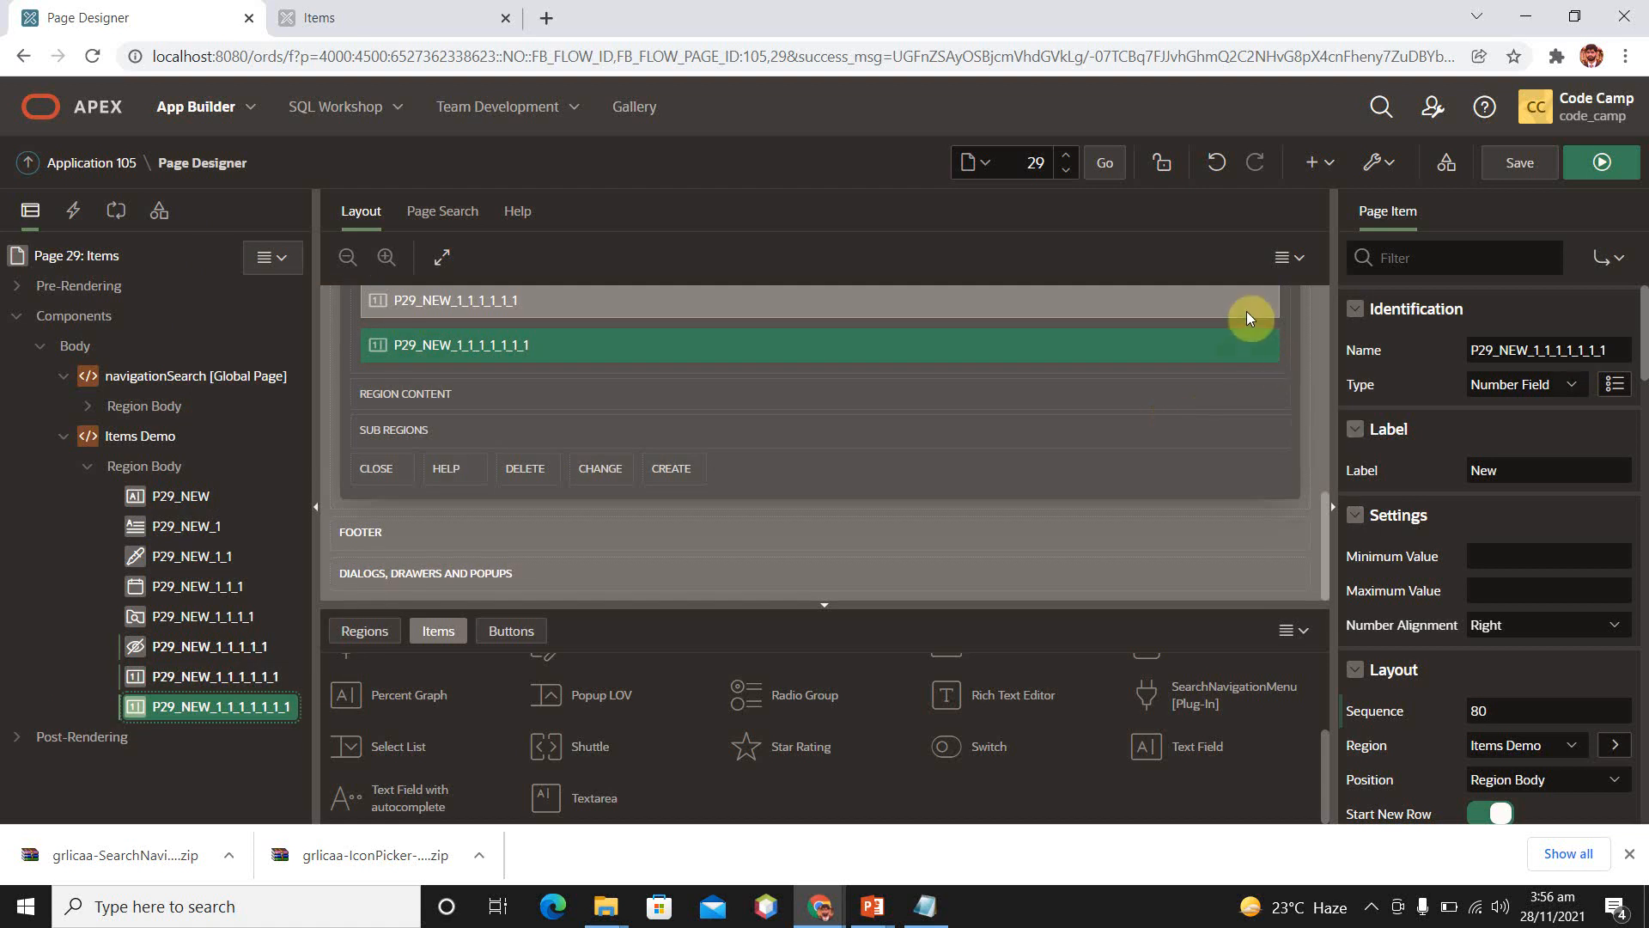
{"action": "left_click", "coordinate": [1559, 384]}
{"action": "key", "text": "Down"}
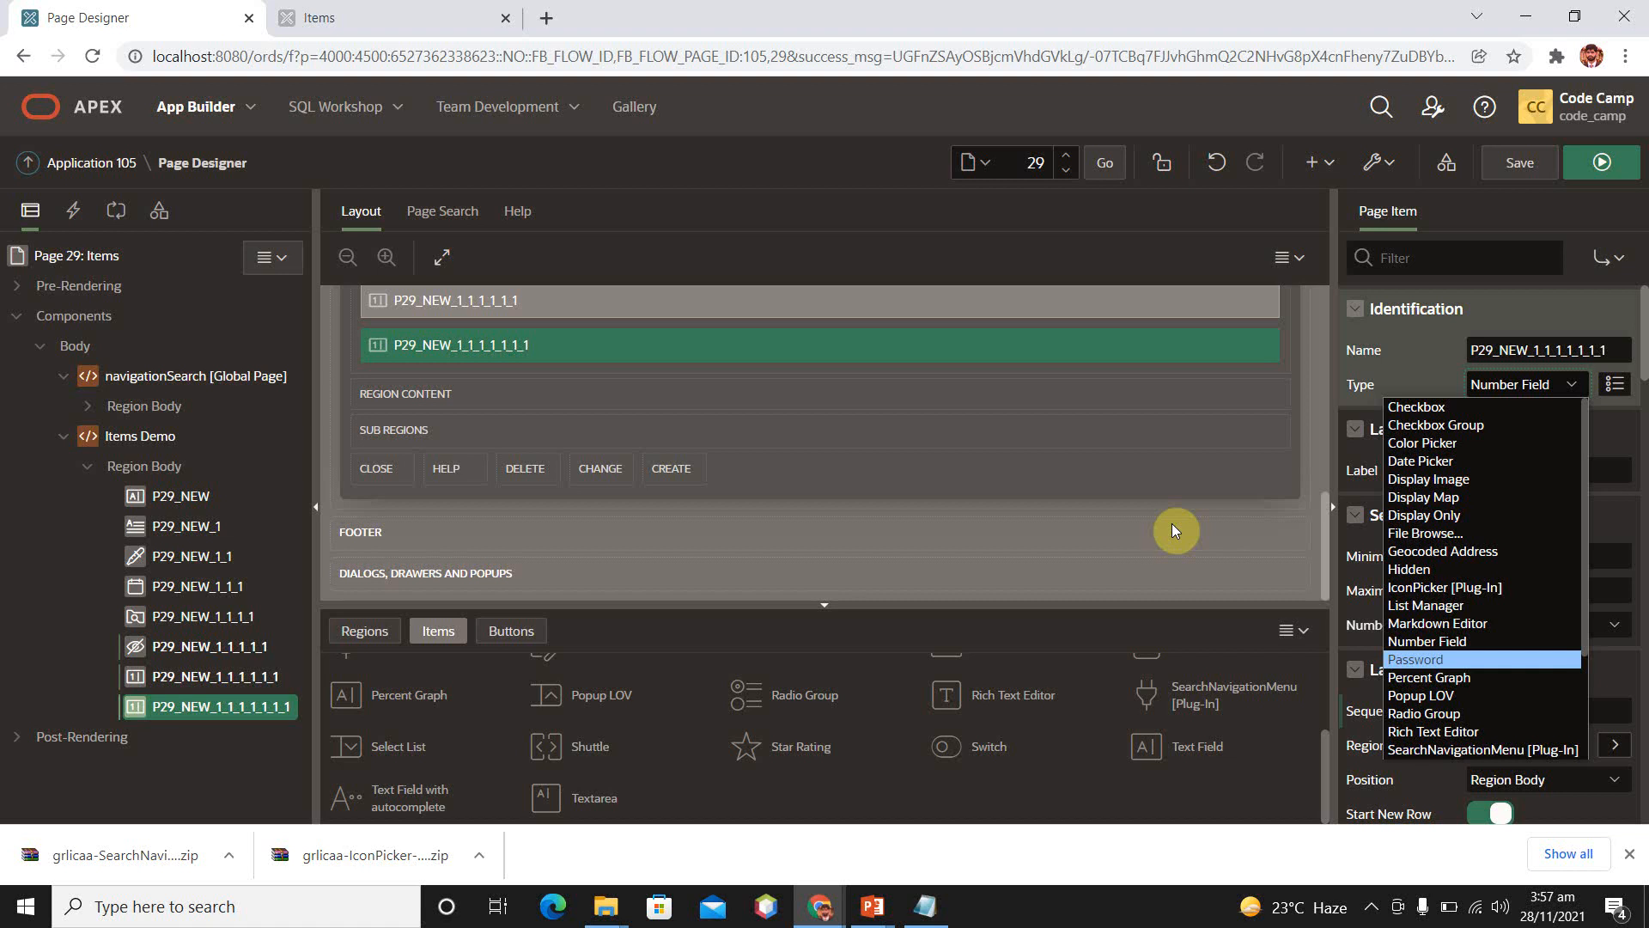
{"action": "left_click", "coordinate": [1469, 659]}
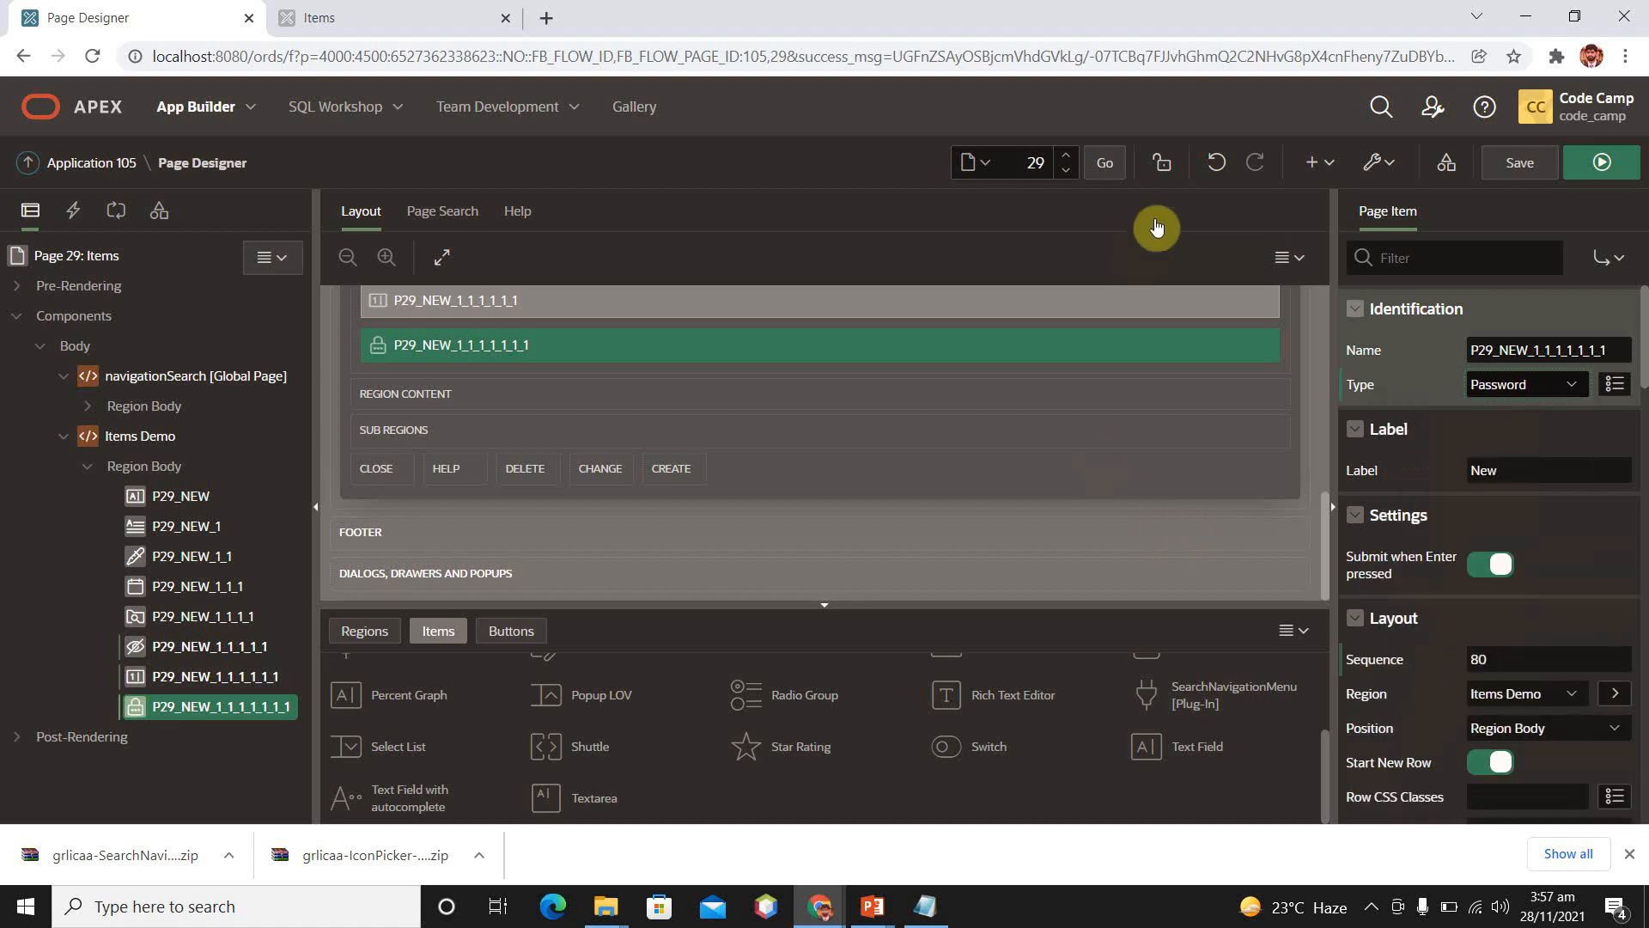
Save the page and reload the running Items page to check the new Number Field and Password items.
{"action": "left_click", "coordinate": [1534, 163]}
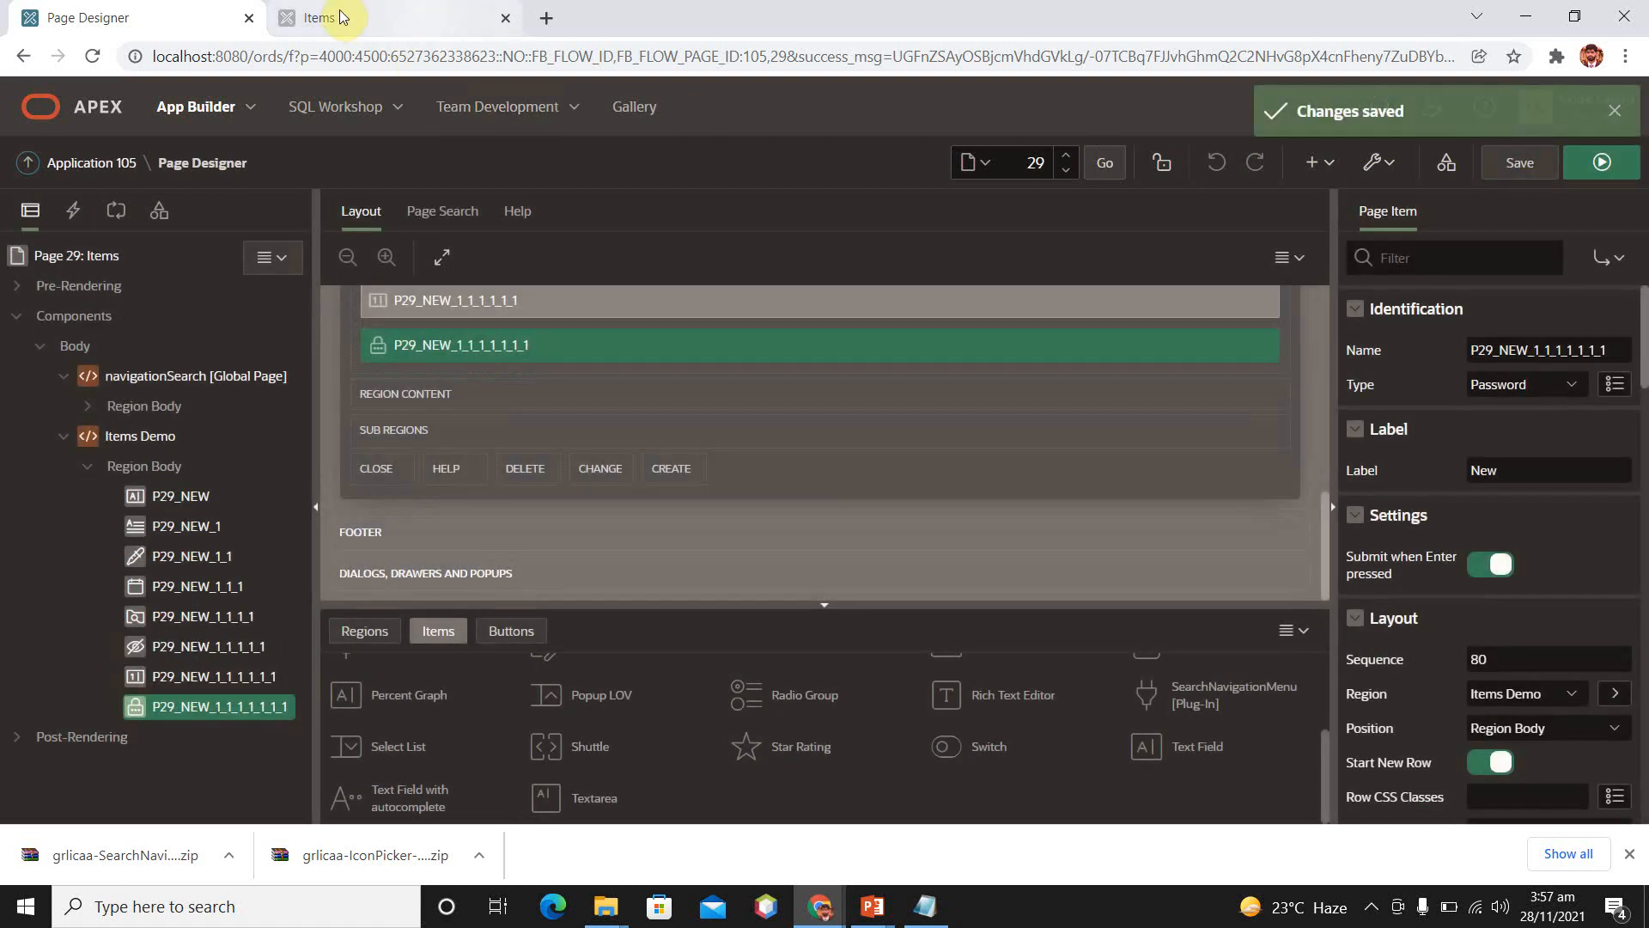
{"action": "left_click", "coordinate": [427, 17]}
{"action": "left_click", "coordinate": [548, 62]}
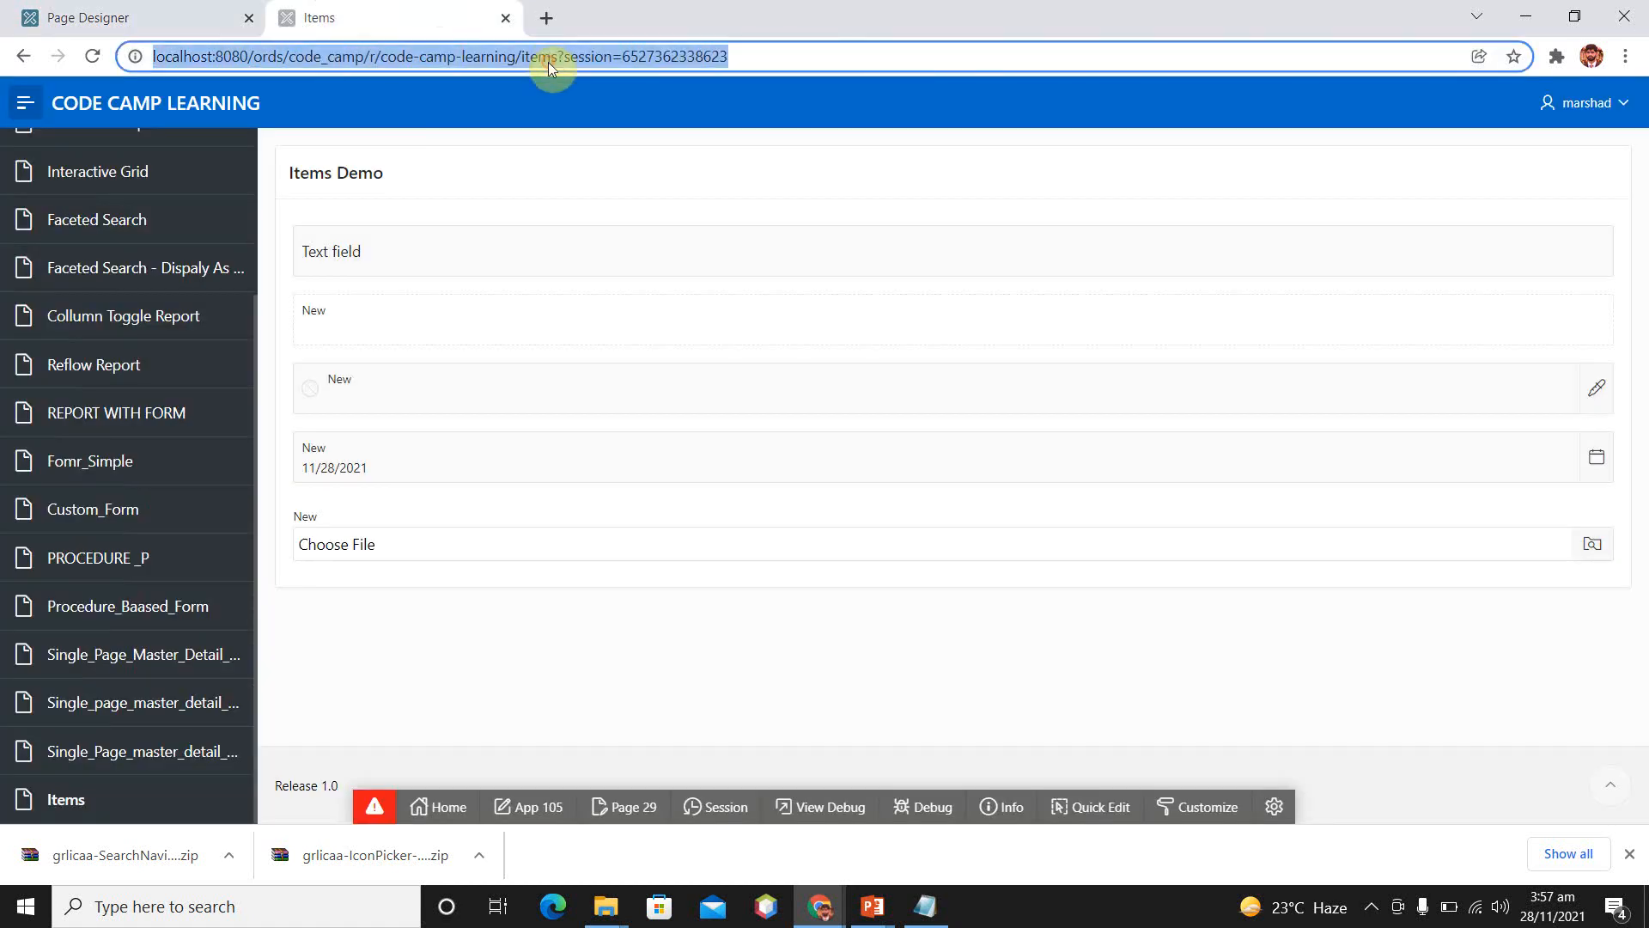
{"action": "key", "text": "Return"}
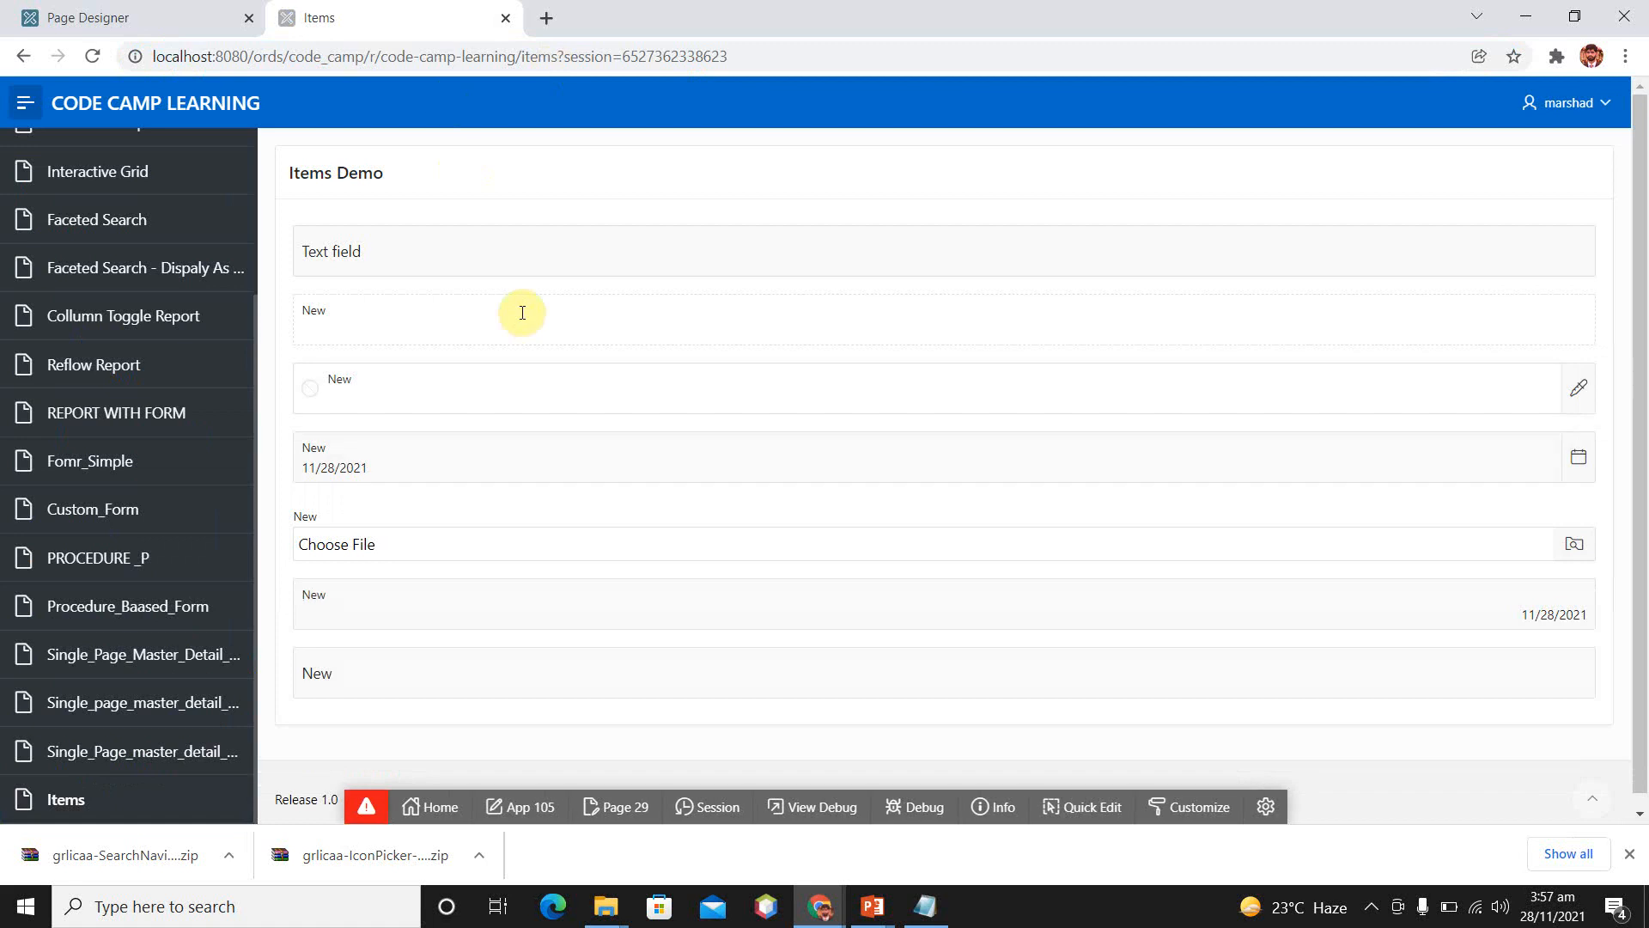
{"action": "scroll", "coordinate": [521, 313], "scroll_direction": "down", "scroll_amount": 1}
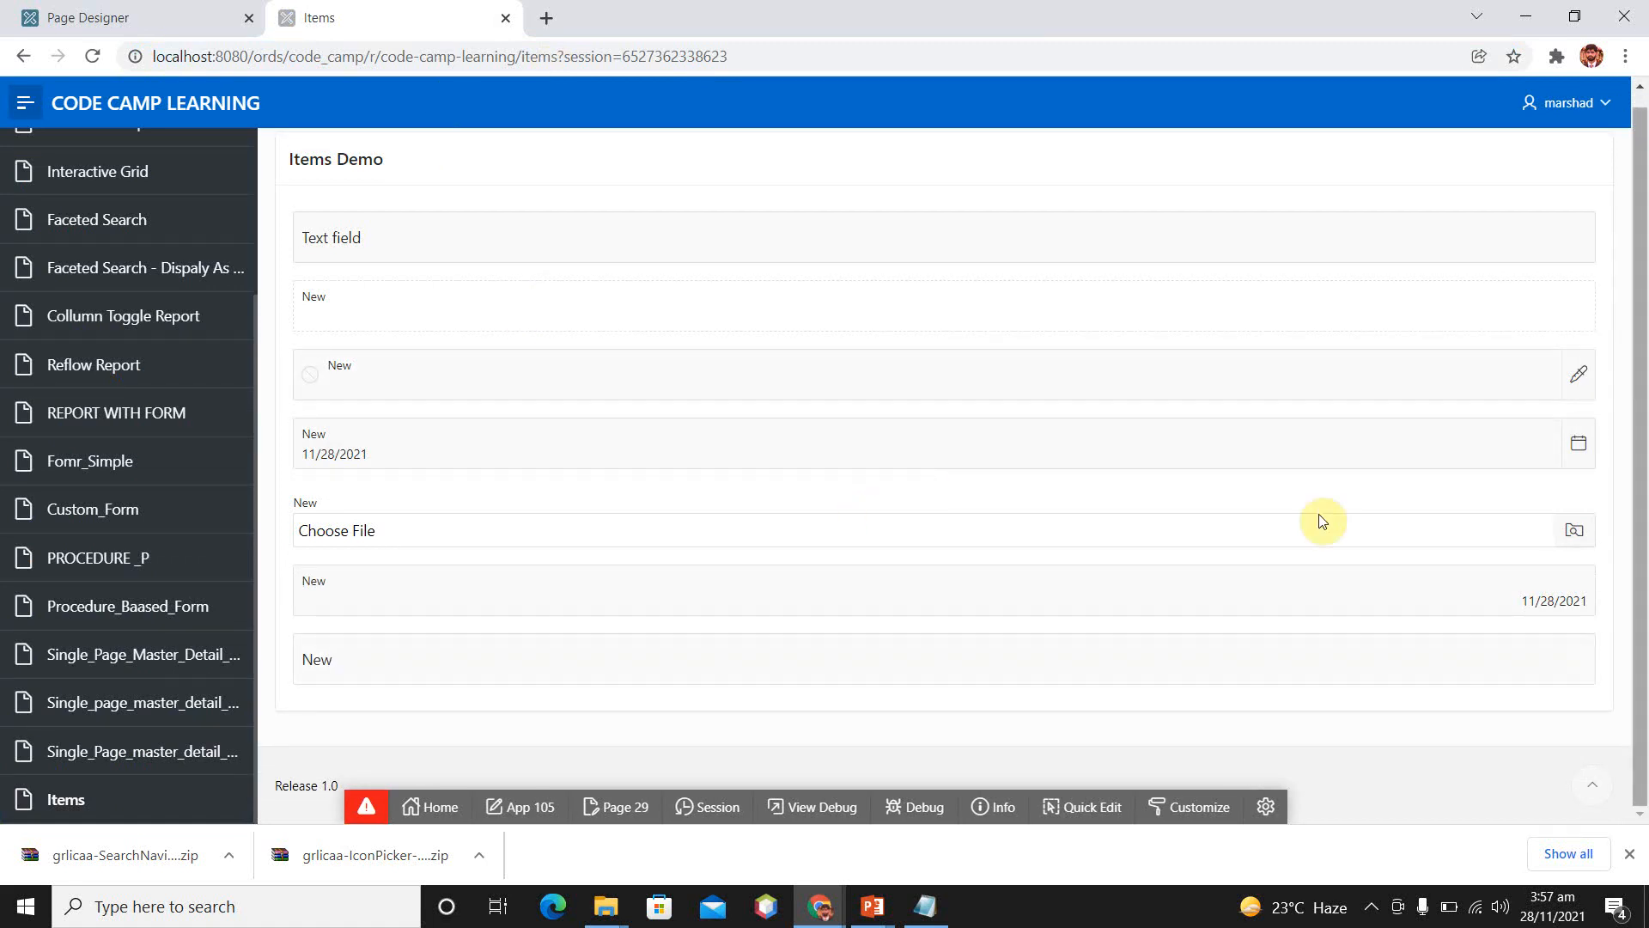
{"action": "scroll", "coordinate": [1322, 470], "scroll_direction": "up", "scroll_amount": 1}
{"action": "scroll", "coordinate": [1321, 394], "scroll_direction": "up", "scroll_amount": 1}
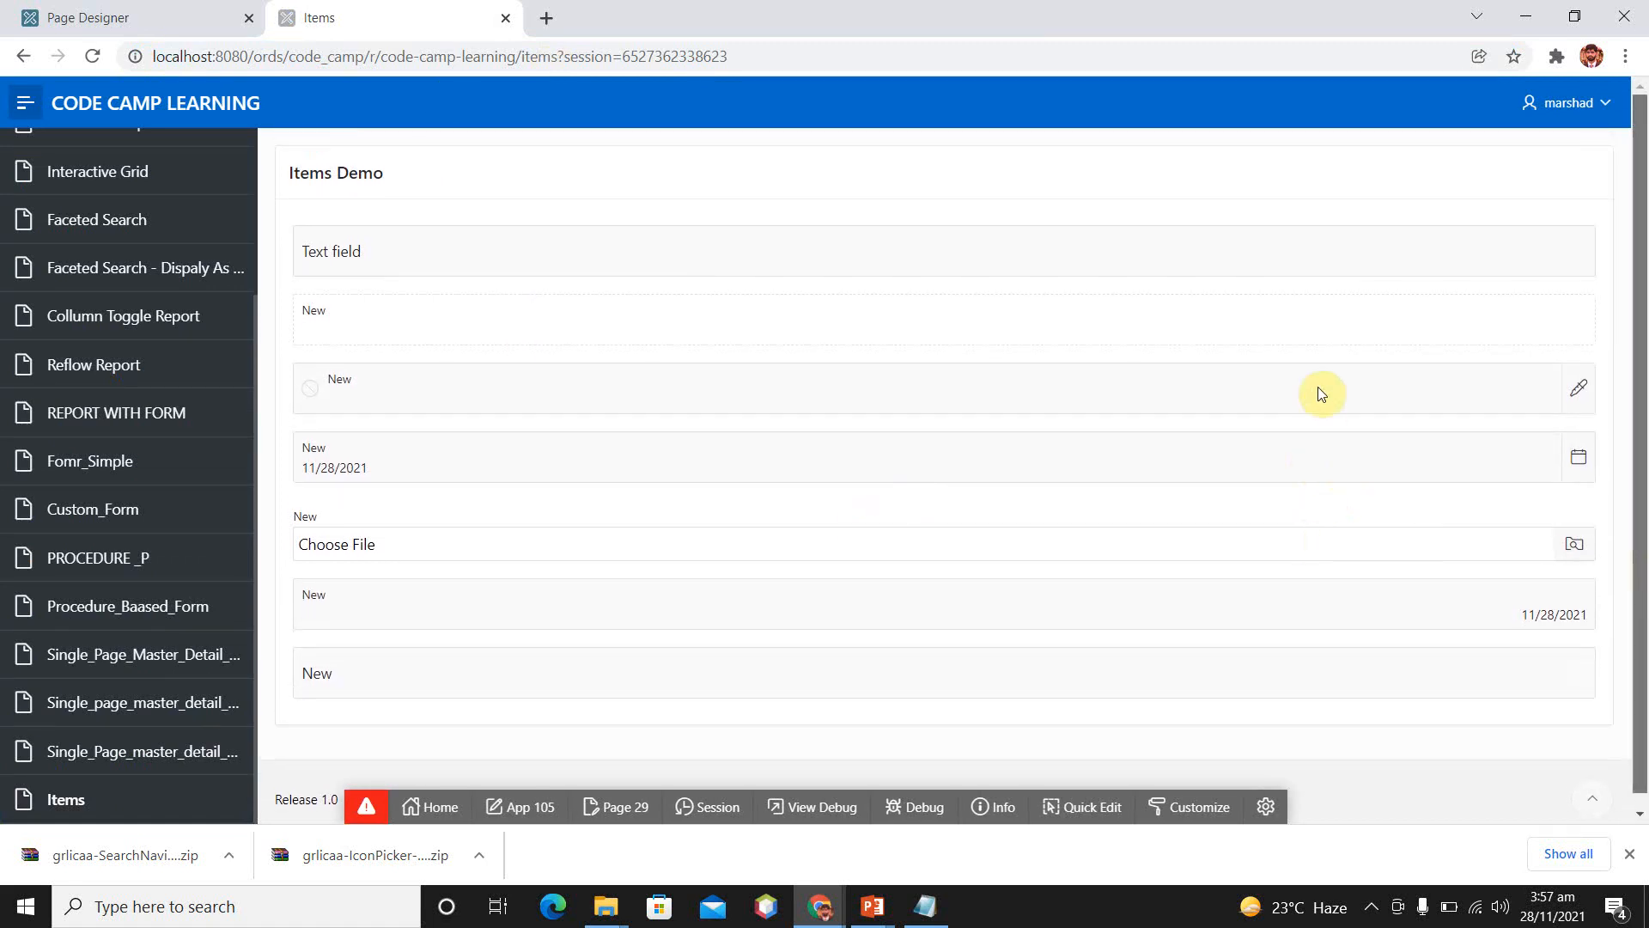
{"action": "scroll", "coordinate": [1318, 558], "scroll_direction": "down", "scroll_amount": 1}
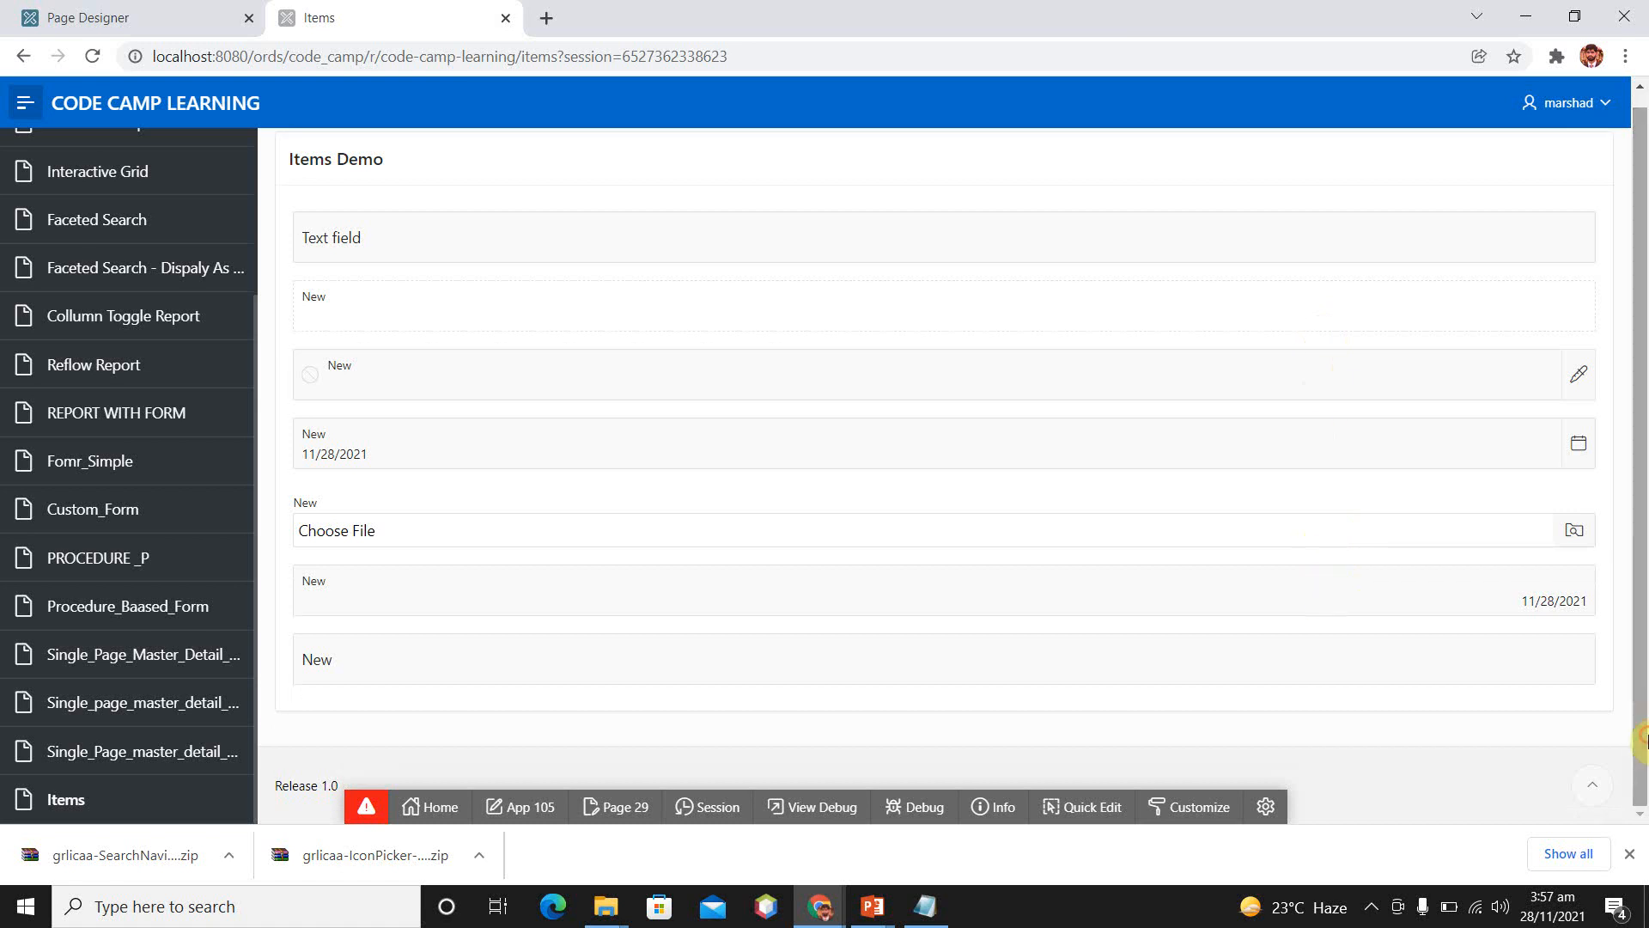
Test the Password item's masking by entering a sample password in it and clearing the field again.
{"action": "left_click", "coordinate": [376, 667]}
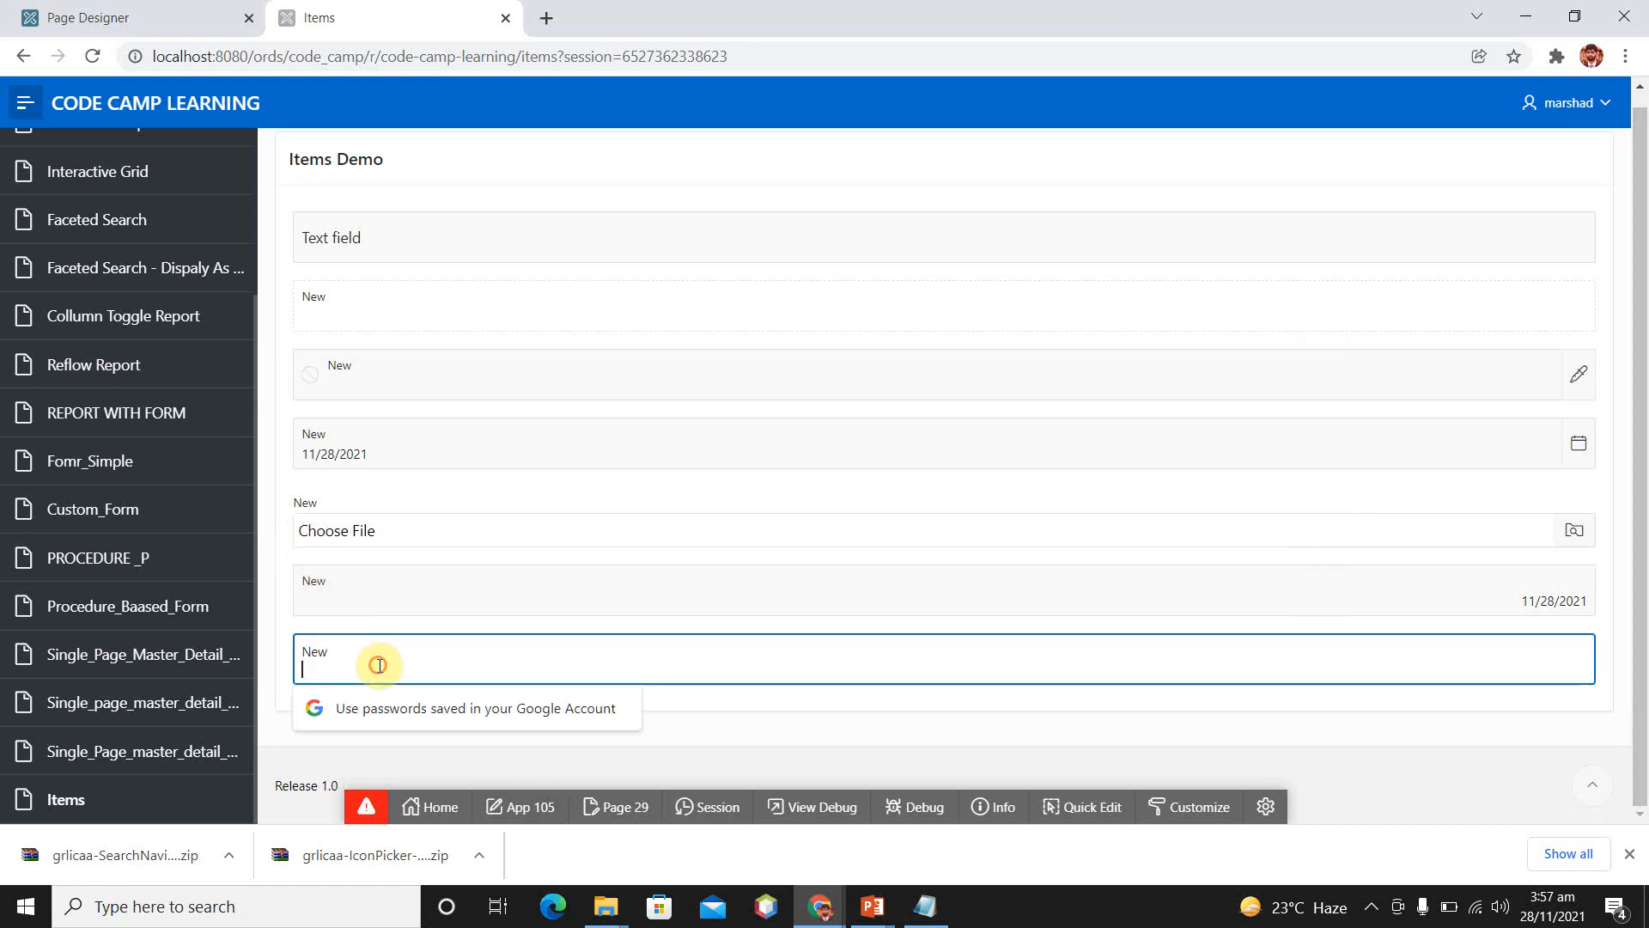
{"action": "type", "text": "••••••••••••••••••••••••••"}
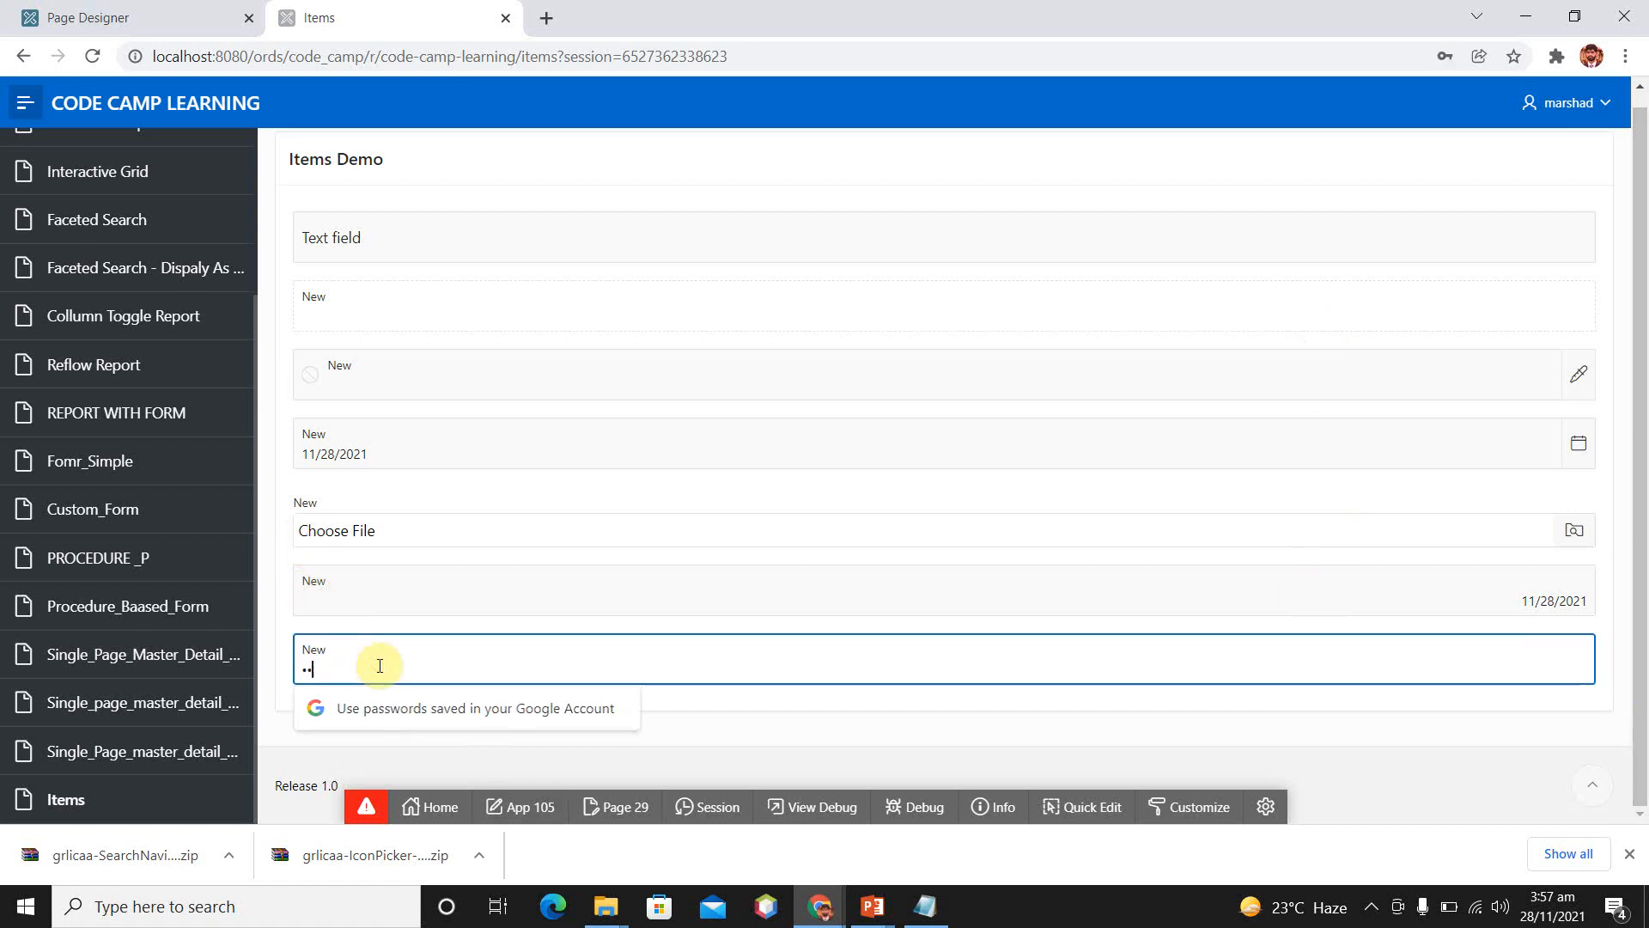
{"action": "type", "text": "••••••••••••••••"}
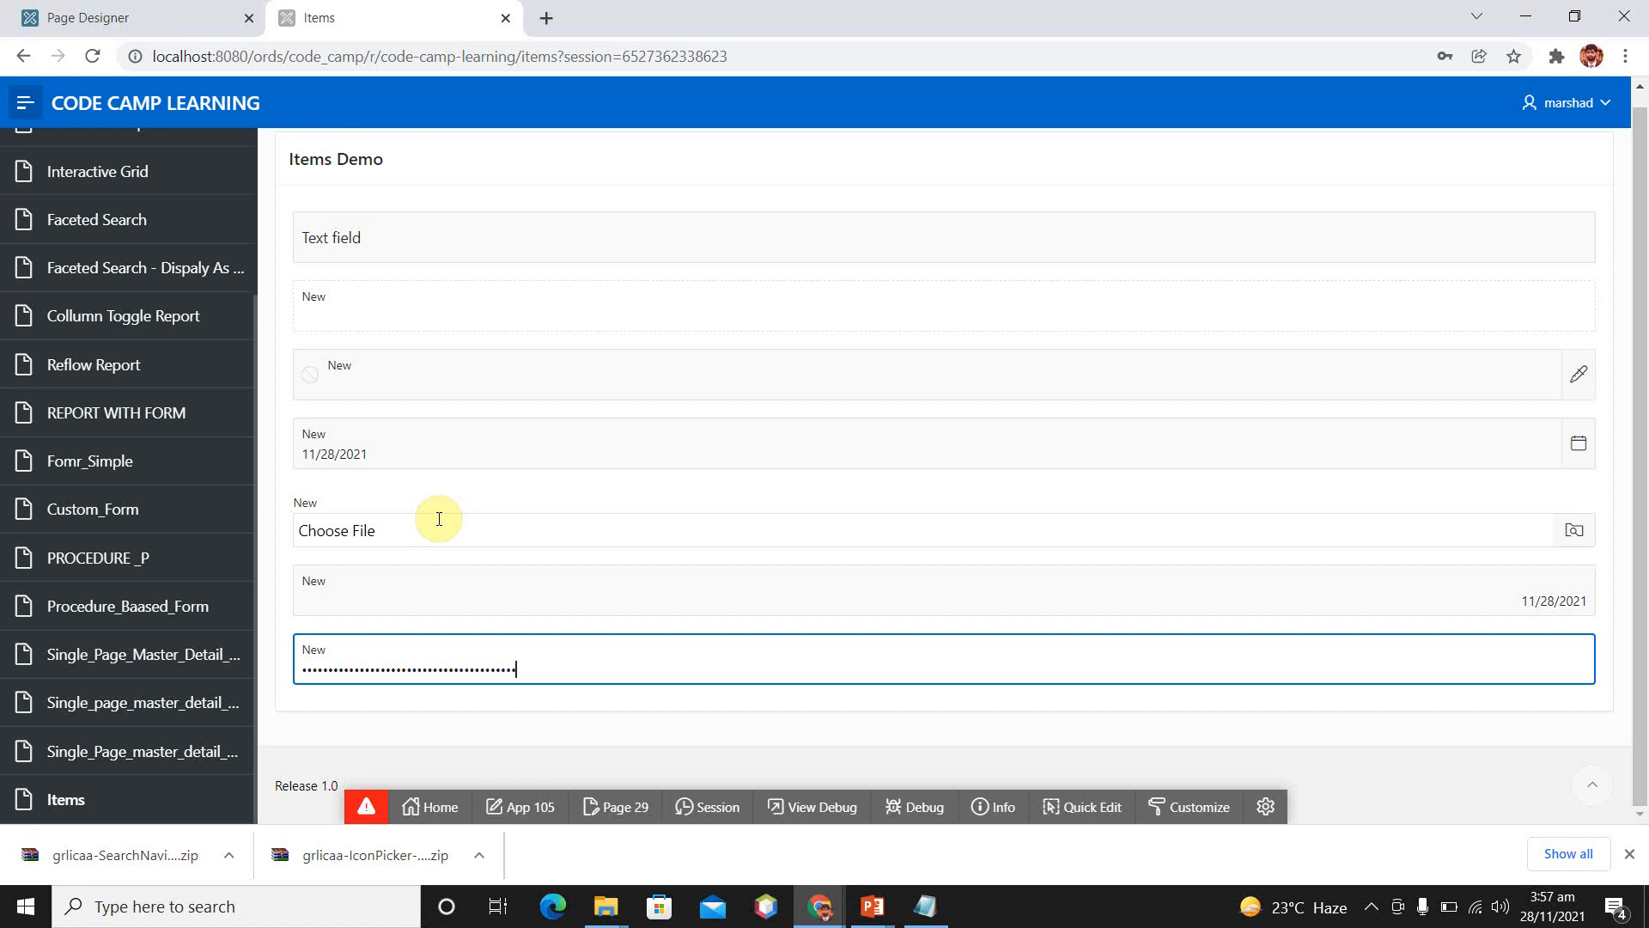
{"action": "key", "text": "BackSpace"}
{"action": "key", "text": "BackSpace"}
{"action": "key", "text": "BackSpace"}
{"action": "key", "text": "BackSpace"}
{"action": "key", "text": "BackSpace"}
{"action": "key", "text": "BackSpace"}
{"action": "key", "text": "BackSpace"}
{"action": "key", "text": "BackSpace"}
{"action": "key", "text": "BackSpace"}
{"action": "key", "text": "BackSpace"}
{"action": "key", "text": "BackSpace"}
{"action": "key", "text": "BackSpace"}
{"action": "key", "text": "BackSpace"}
{"action": "key", "text": "BackSpace"}
{"action": "key", "text": "BackSpace"}
{"action": "key", "text": "BackSpace"}
{"action": "key", "text": "BackSpace"}
{"action": "key", "text": "BackSpace"}
{"action": "key", "text": "BackSpace"}
{"action": "key", "text": "BackSpace"}
{"action": "key", "text": "BackSpace"}
{"action": "key", "text": "BackSpace"}
{"action": "key", "text": "BackSpace"}
{"action": "key", "text": "BackSpace"}
{"action": "key", "text": "BackSpace"}
{"action": "key", "text": "BackSpace"}
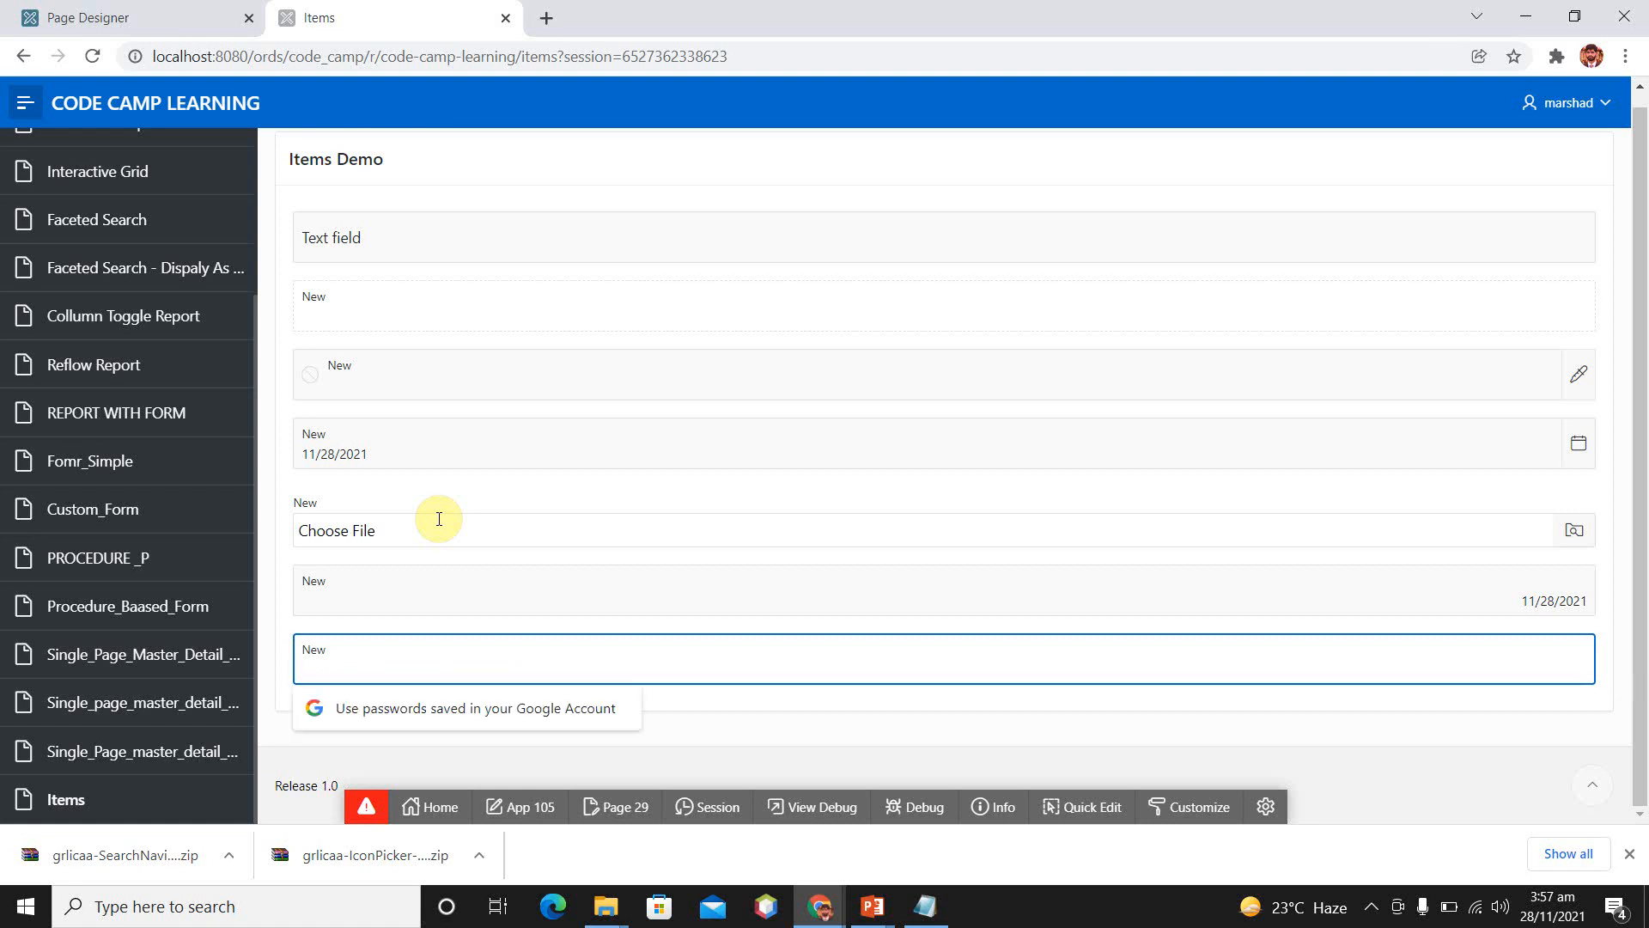
Return to Page Designer and review the Password item's properties, including its type, Source and Default settings.
{"action": "left_click", "coordinate": [138, 17]}
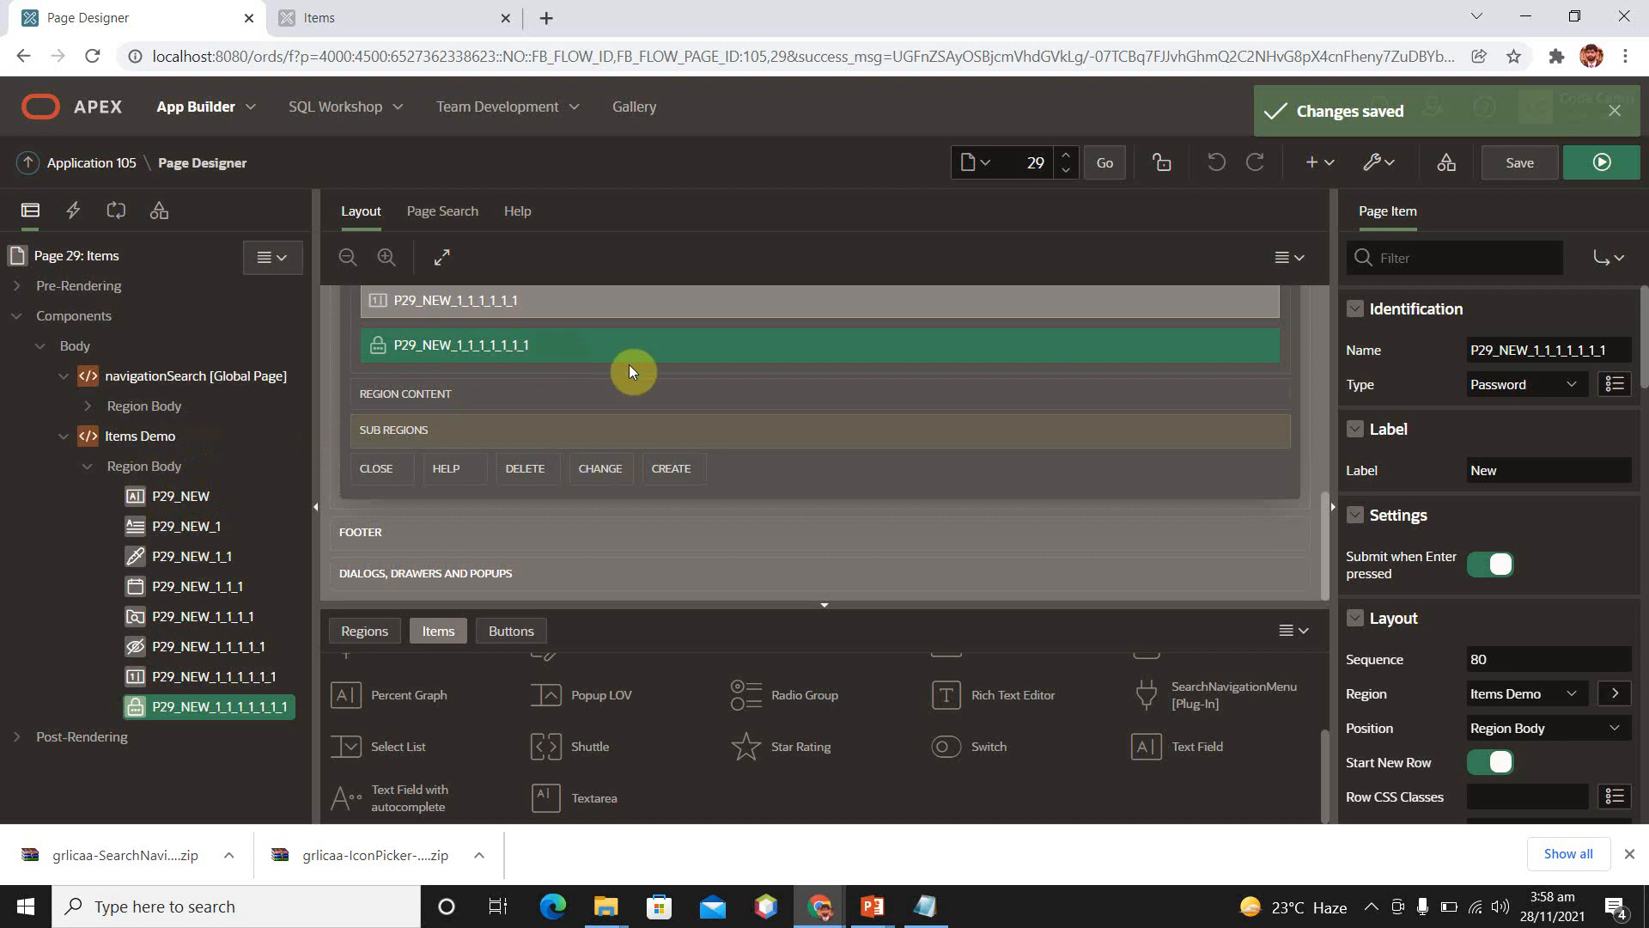
{"action": "left_click", "coordinate": [1505, 387]}
{"action": "left_click", "coordinate": [1505, 388]}
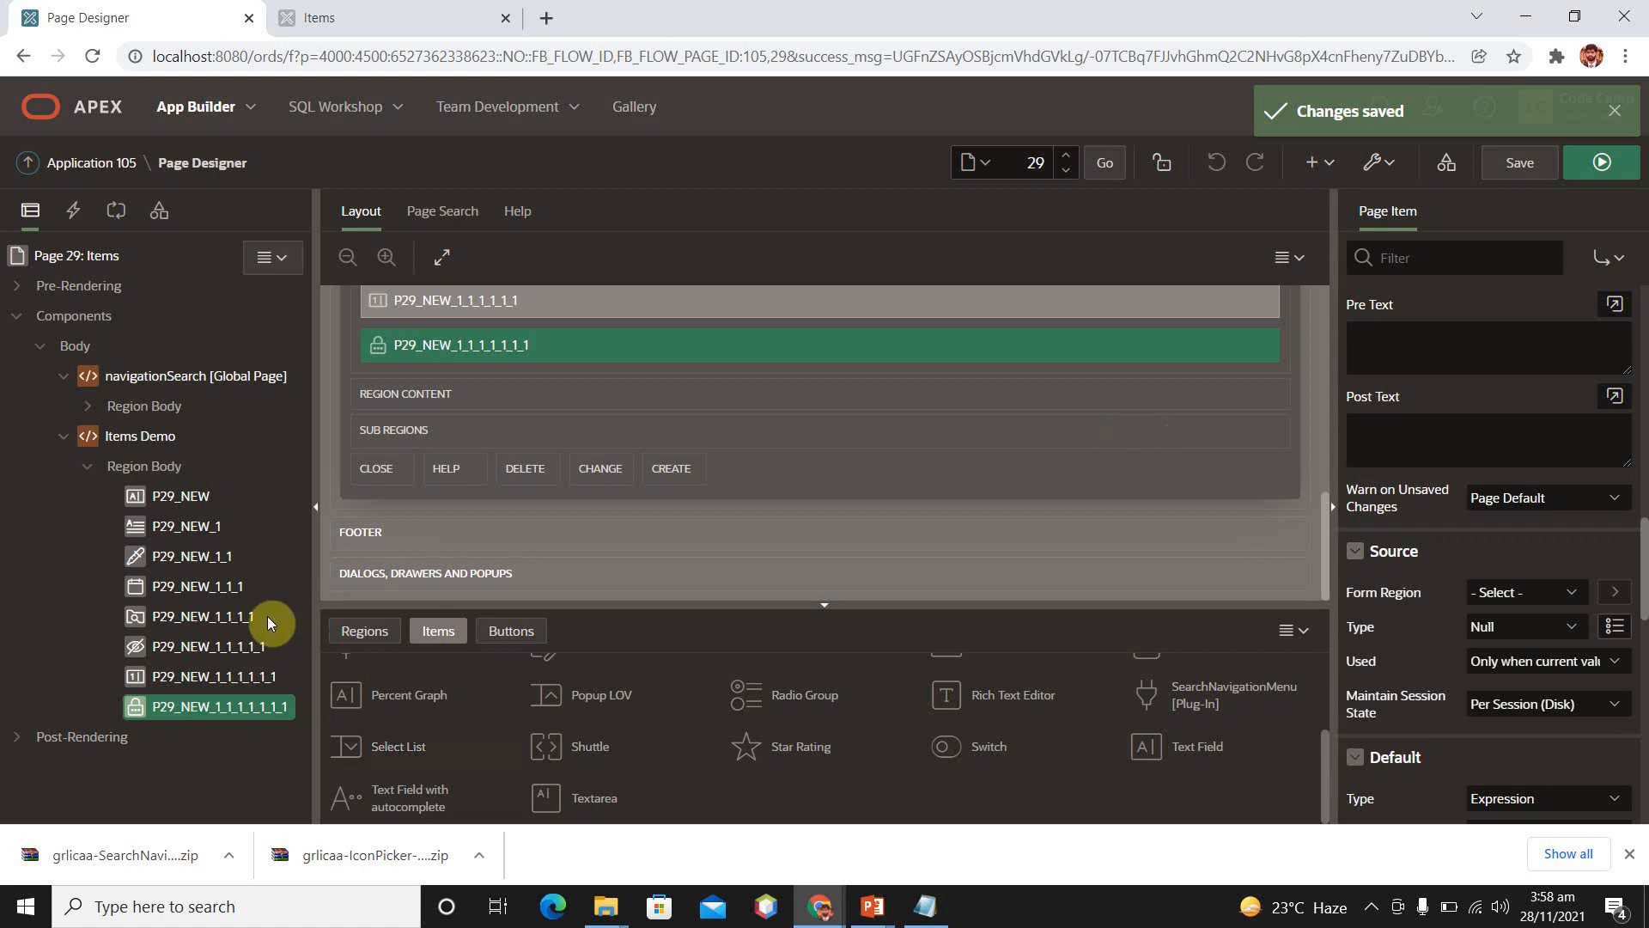
Remove the sysdate expression default from the Password item by resetting its Default type to - Select -.
{"action": "left_click", "coordinate": [248, 678]}
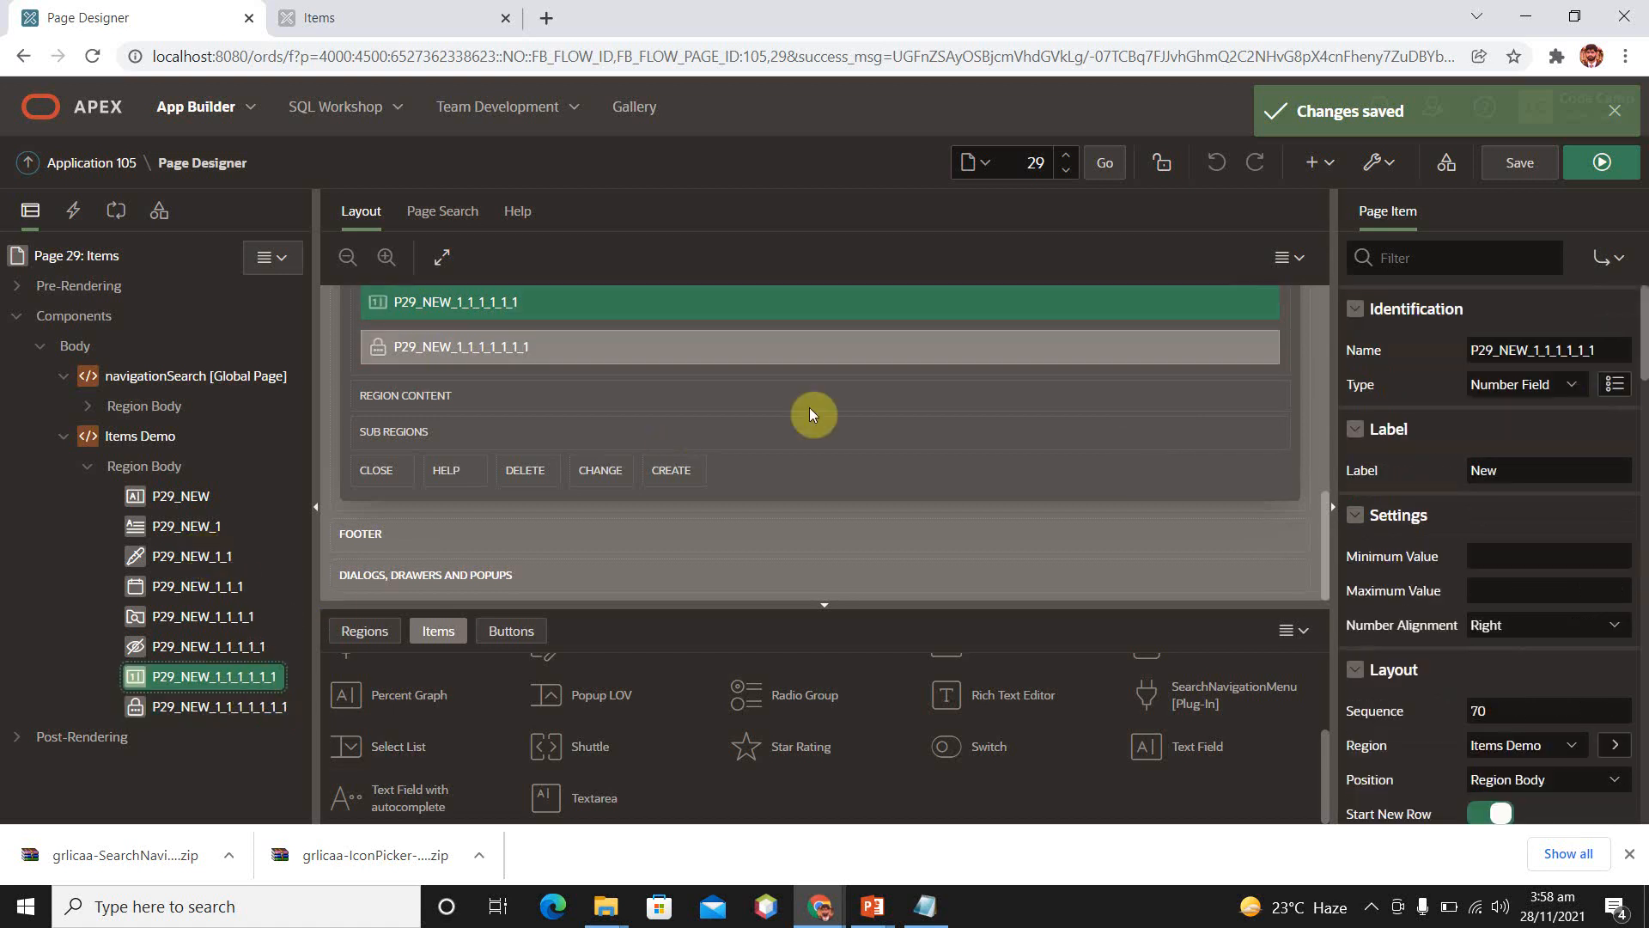
{"action": "left_click", "coordinate": [253, 707]}
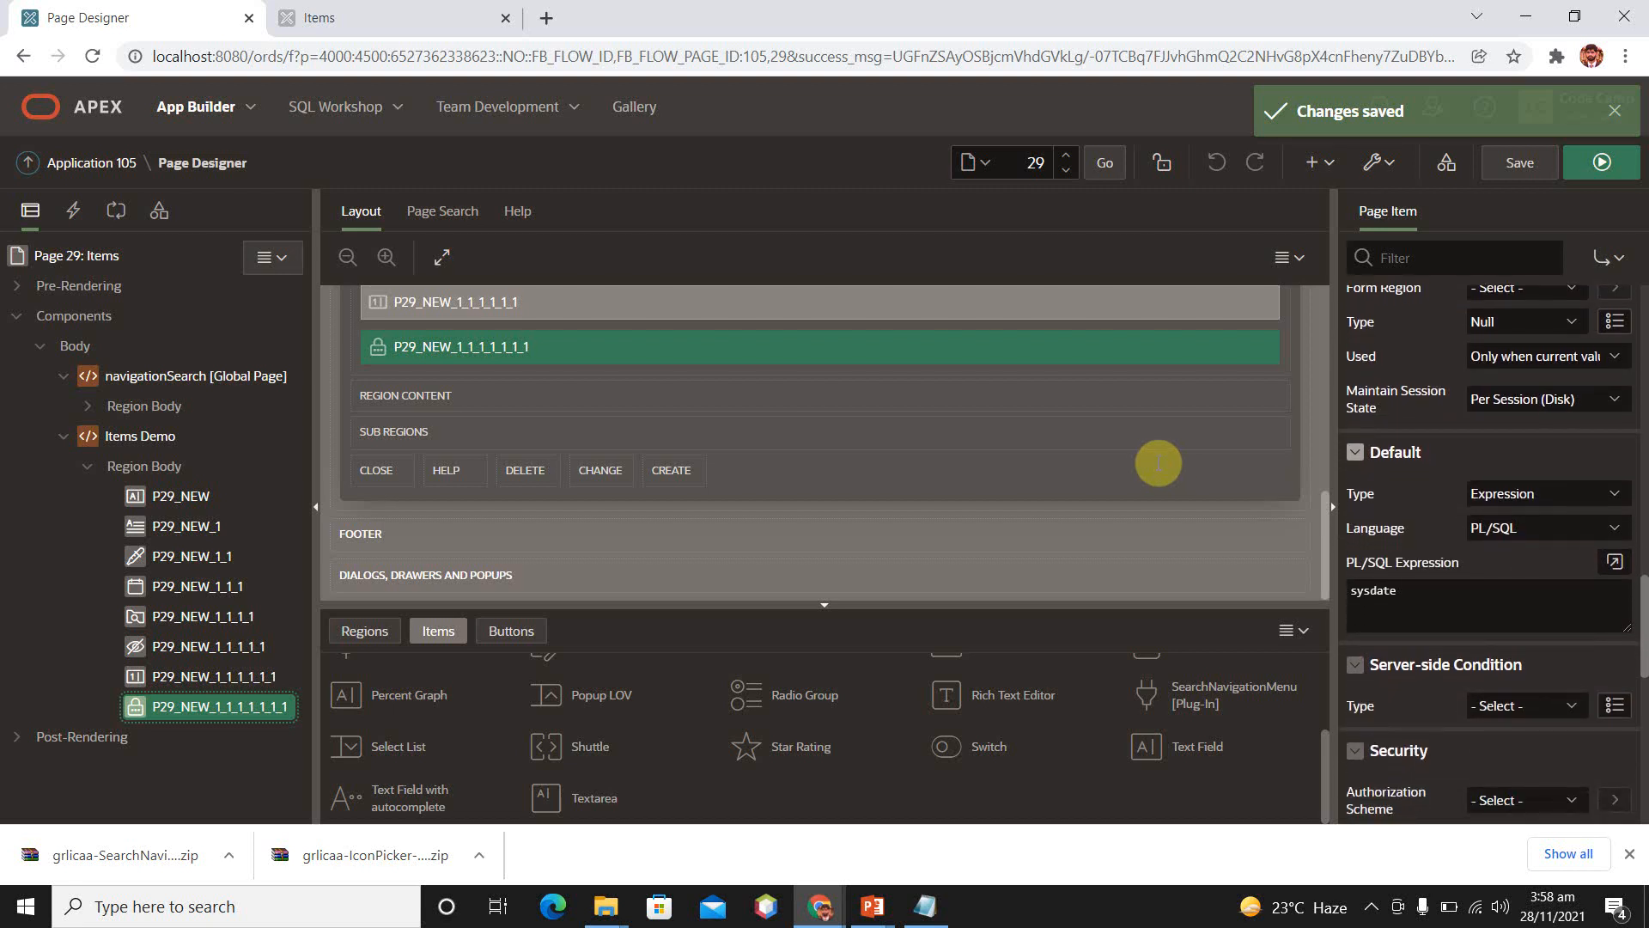
{"action": "left_click", "coordinate": [1414, 588]}
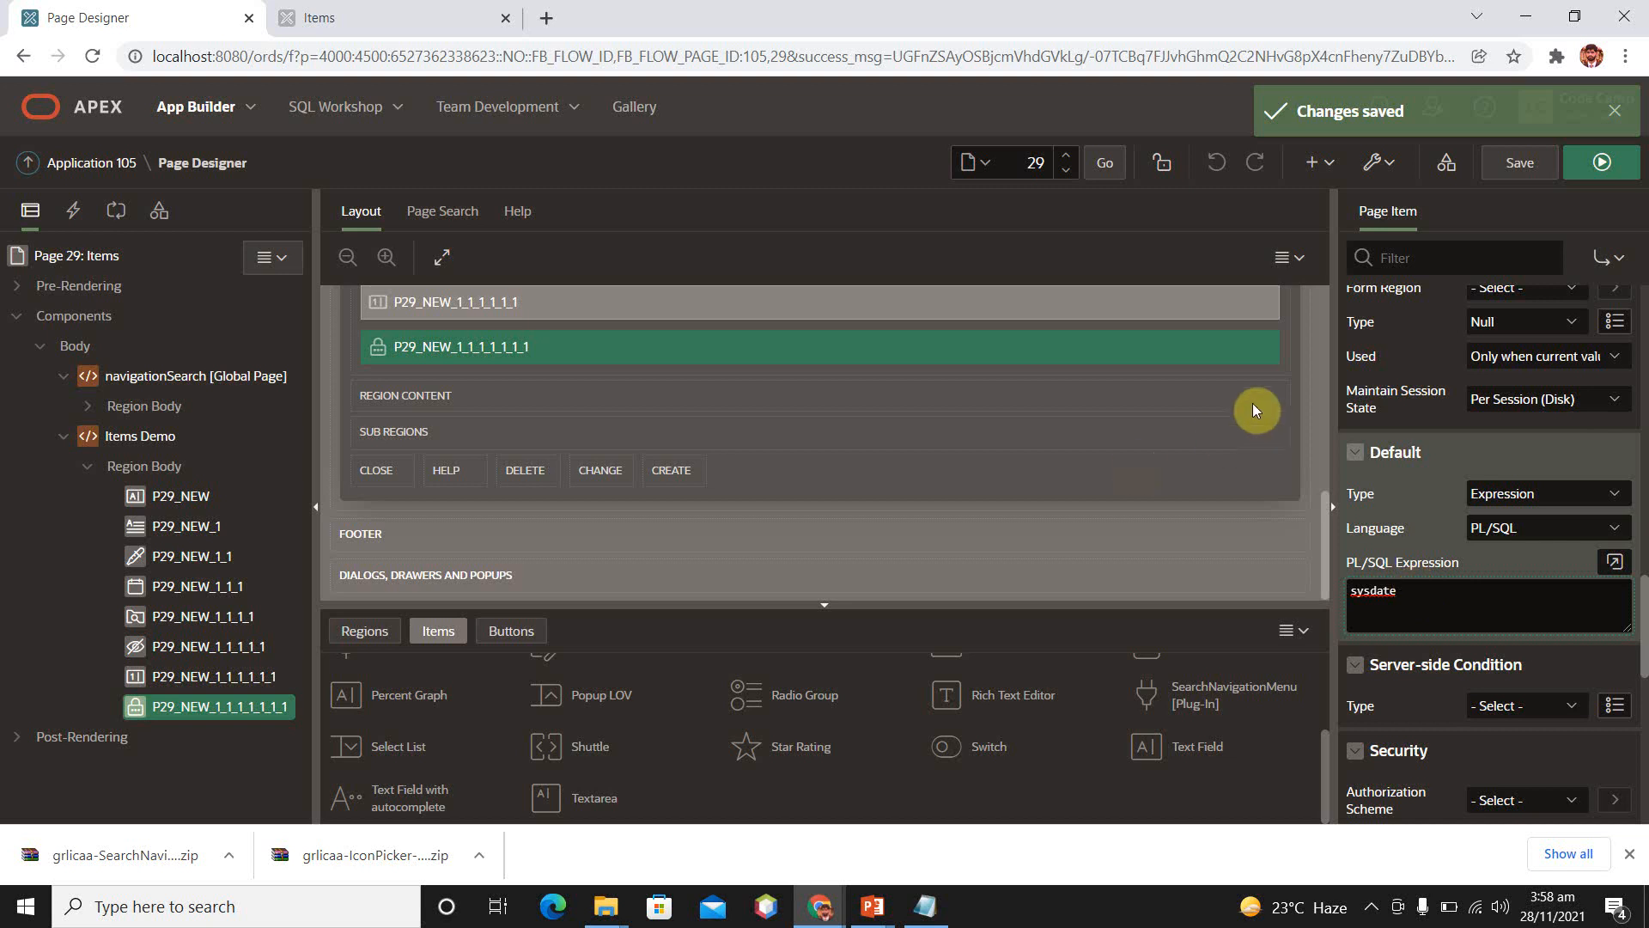
{"action": "left_click", "coordinate": [1613, 493]}
{"action": "key", "text": "Up"}
{"action": "key", "text": "Up"}
{"action": "key", "text": "Up"}
{"action": "key", "text": "Up"}
{"action": "key", "text": "Up"}
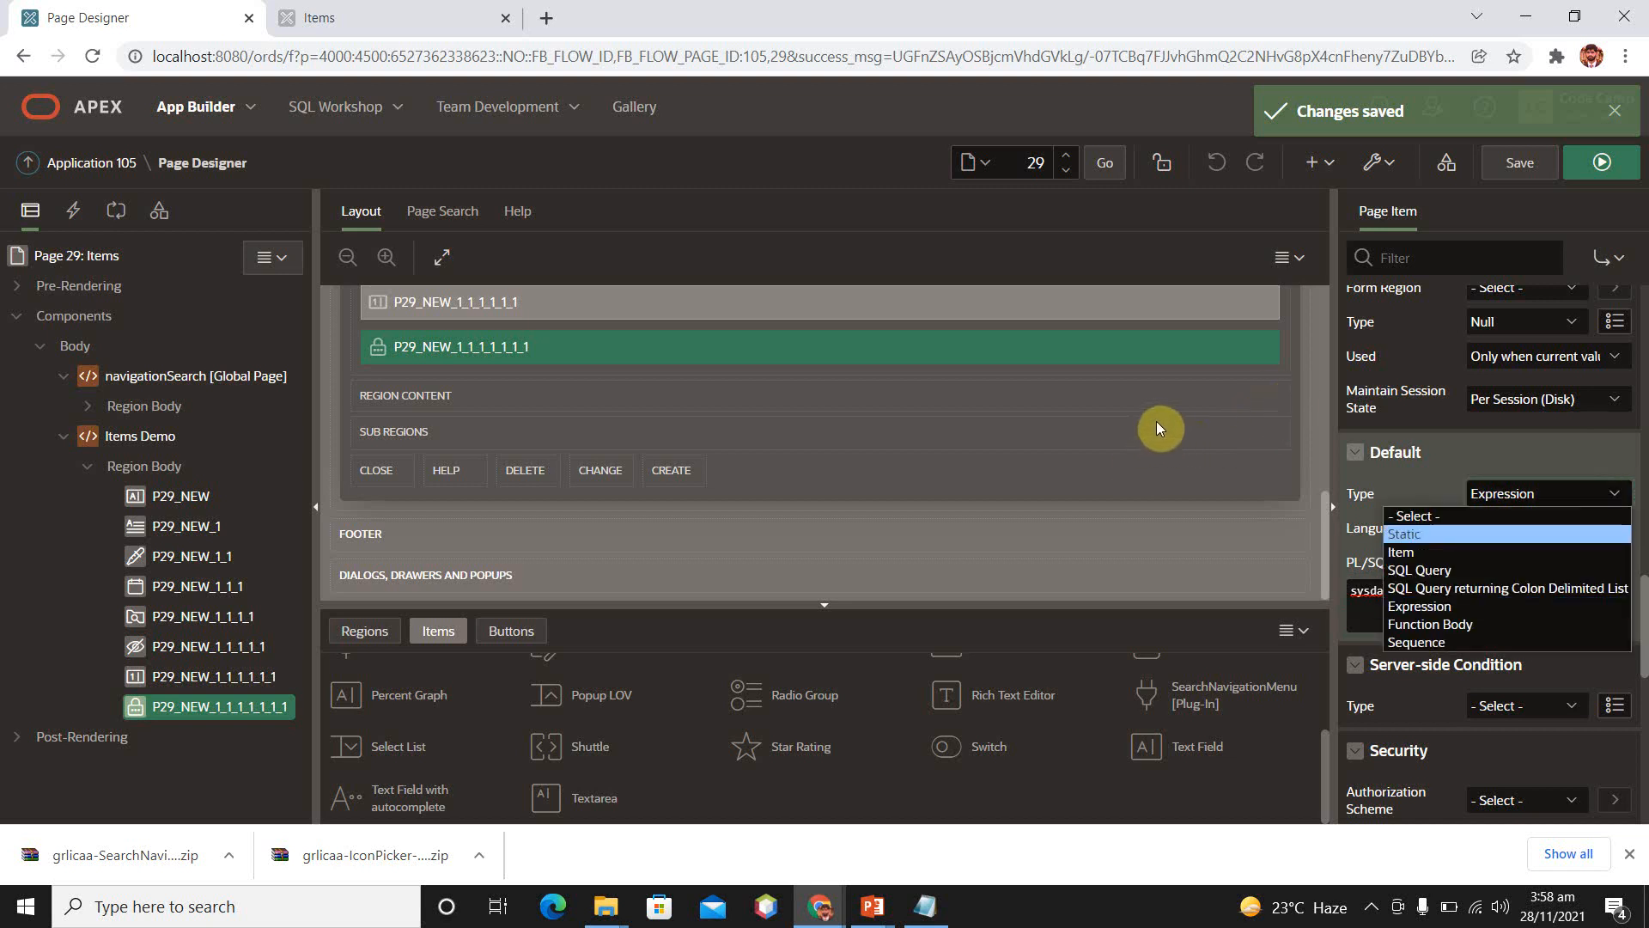
{"action": "left_click", "coordinate": [1450, 517]}
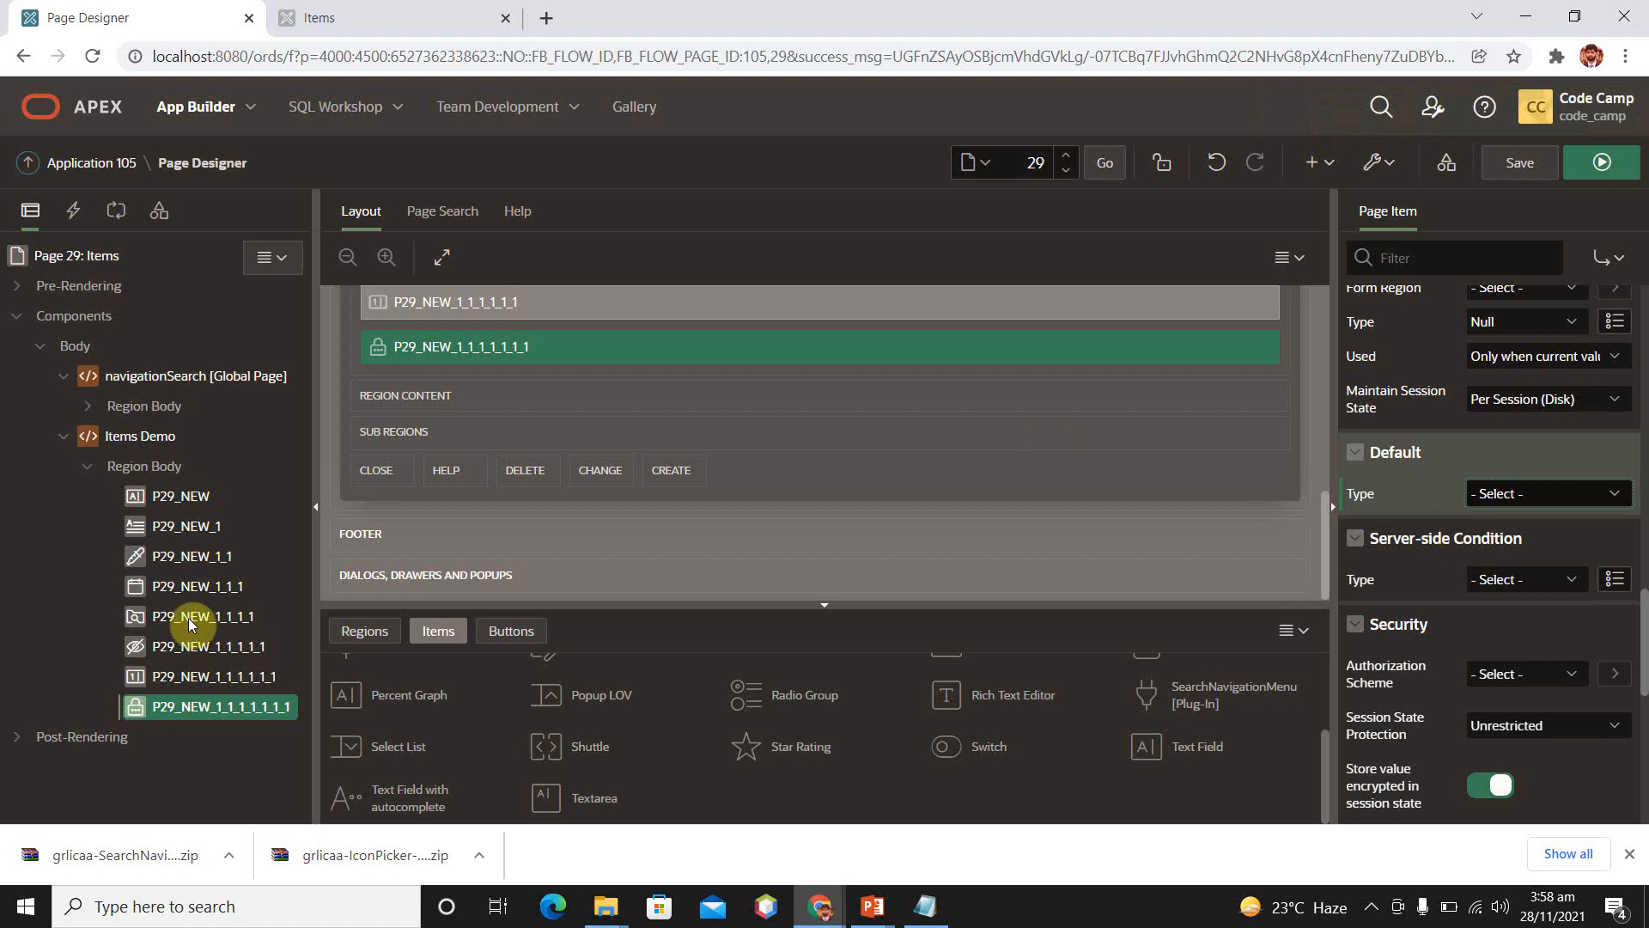
Find the Number Field item's Default settings by filtering its properties for "def" and reset the Default type to - Select -.
{"action": "left_click", "coordinate": [249, 678]}
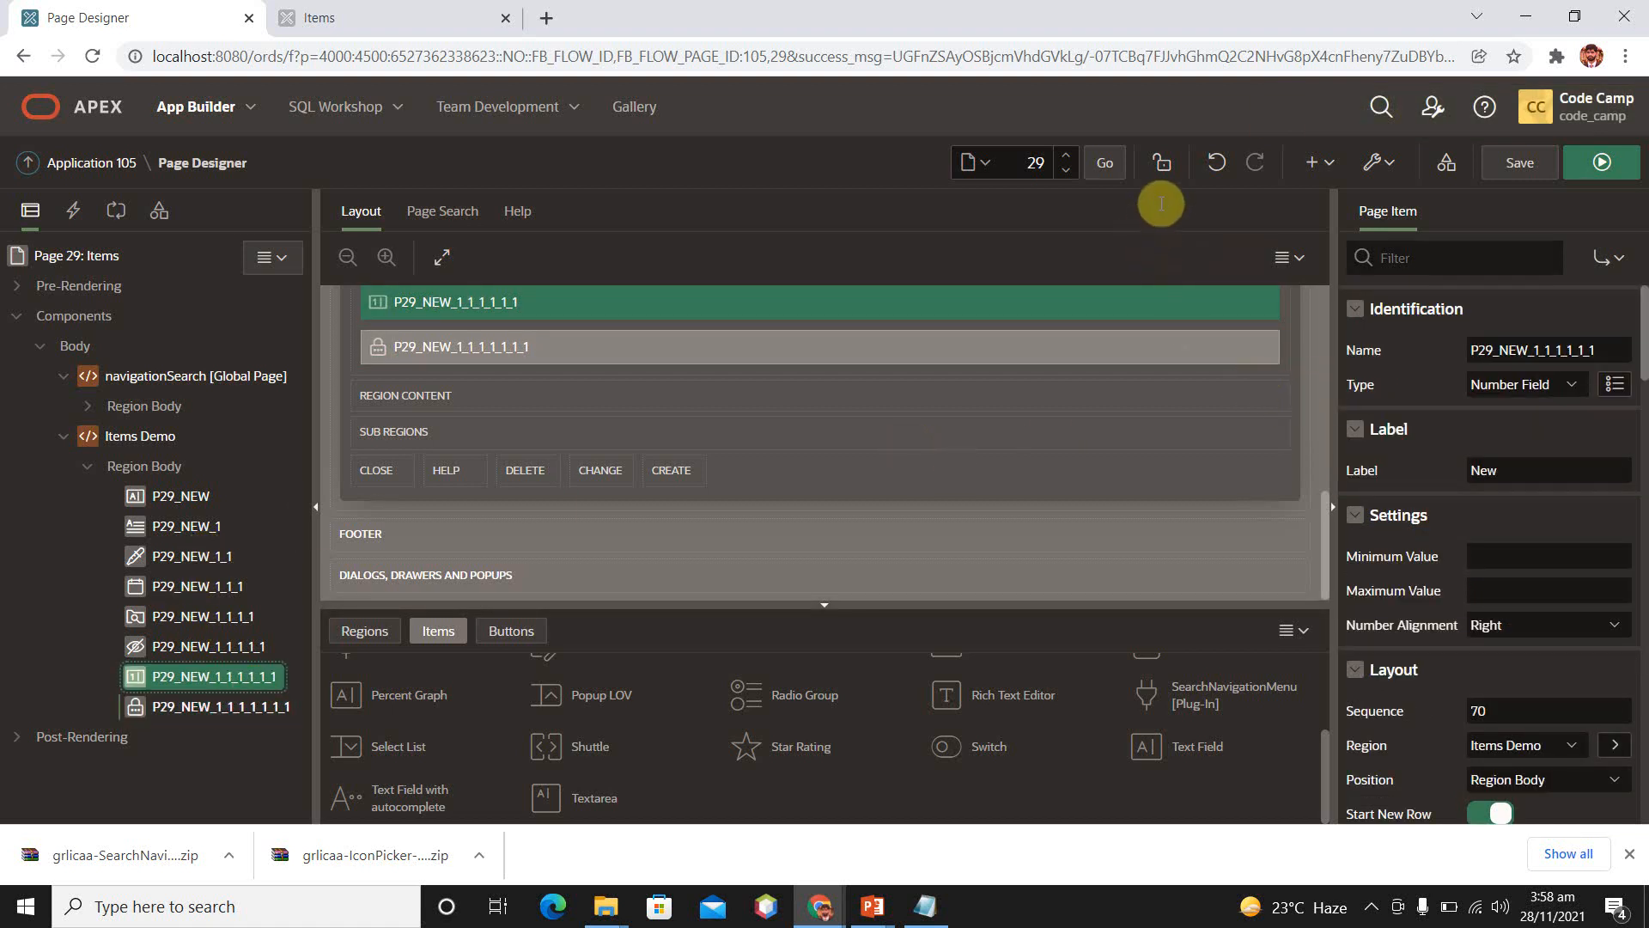
{"action": "left_click", "coordinate": [1449, 256]}
{"action": "type", "text": "def"}
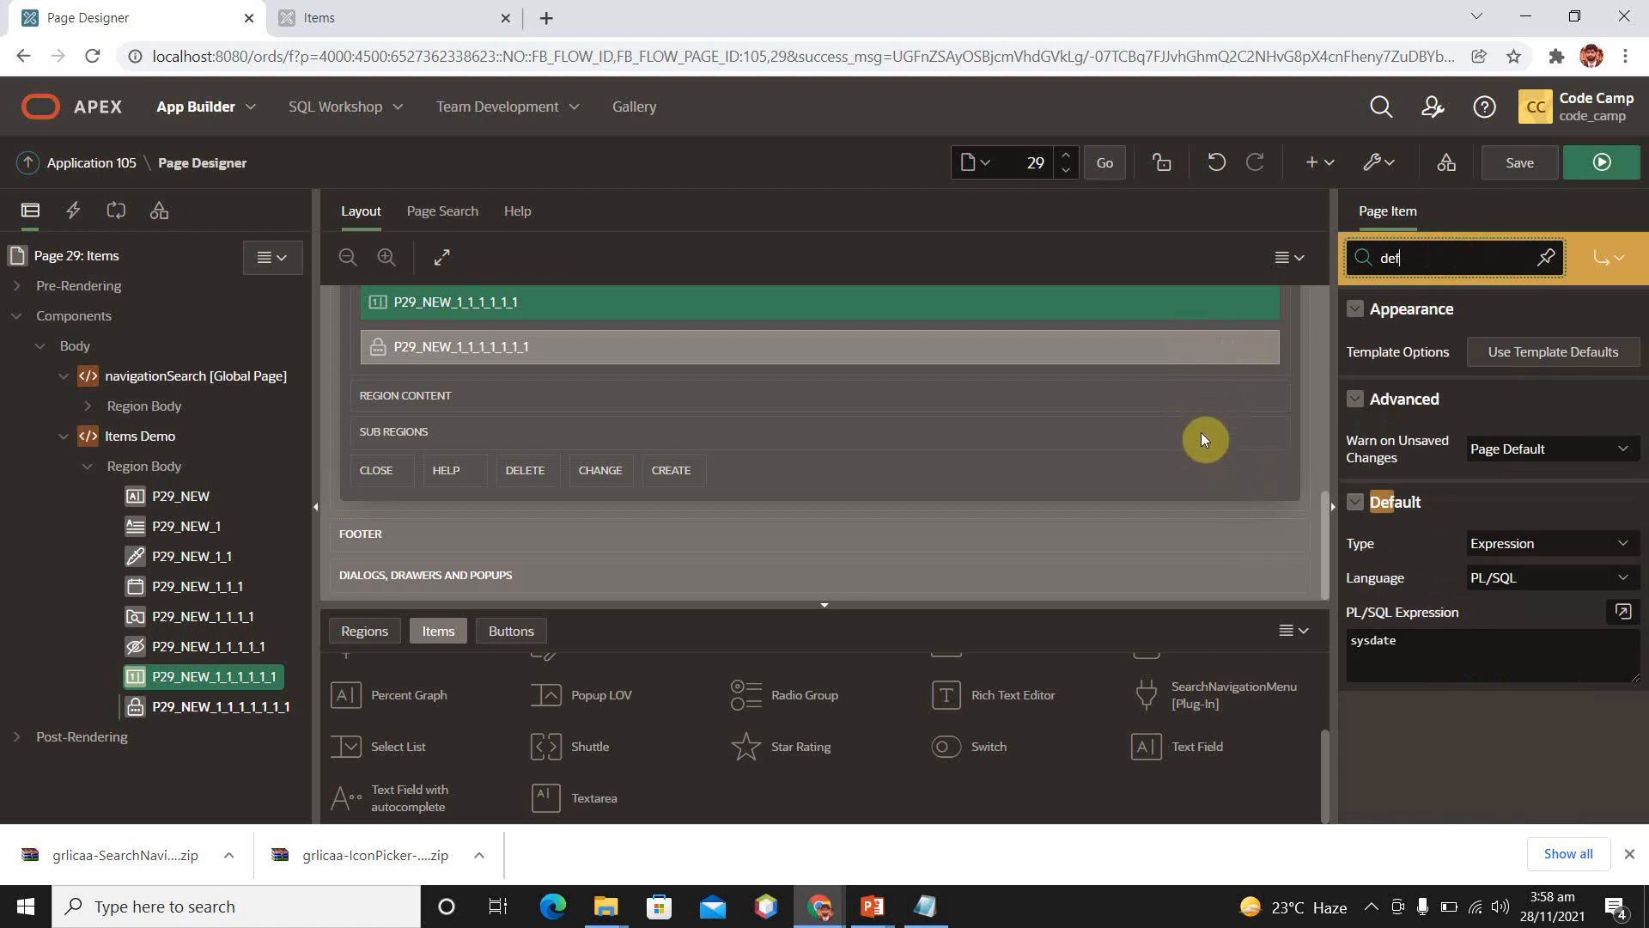
{"action": "left_click", "coordinate": [1509, 543]}
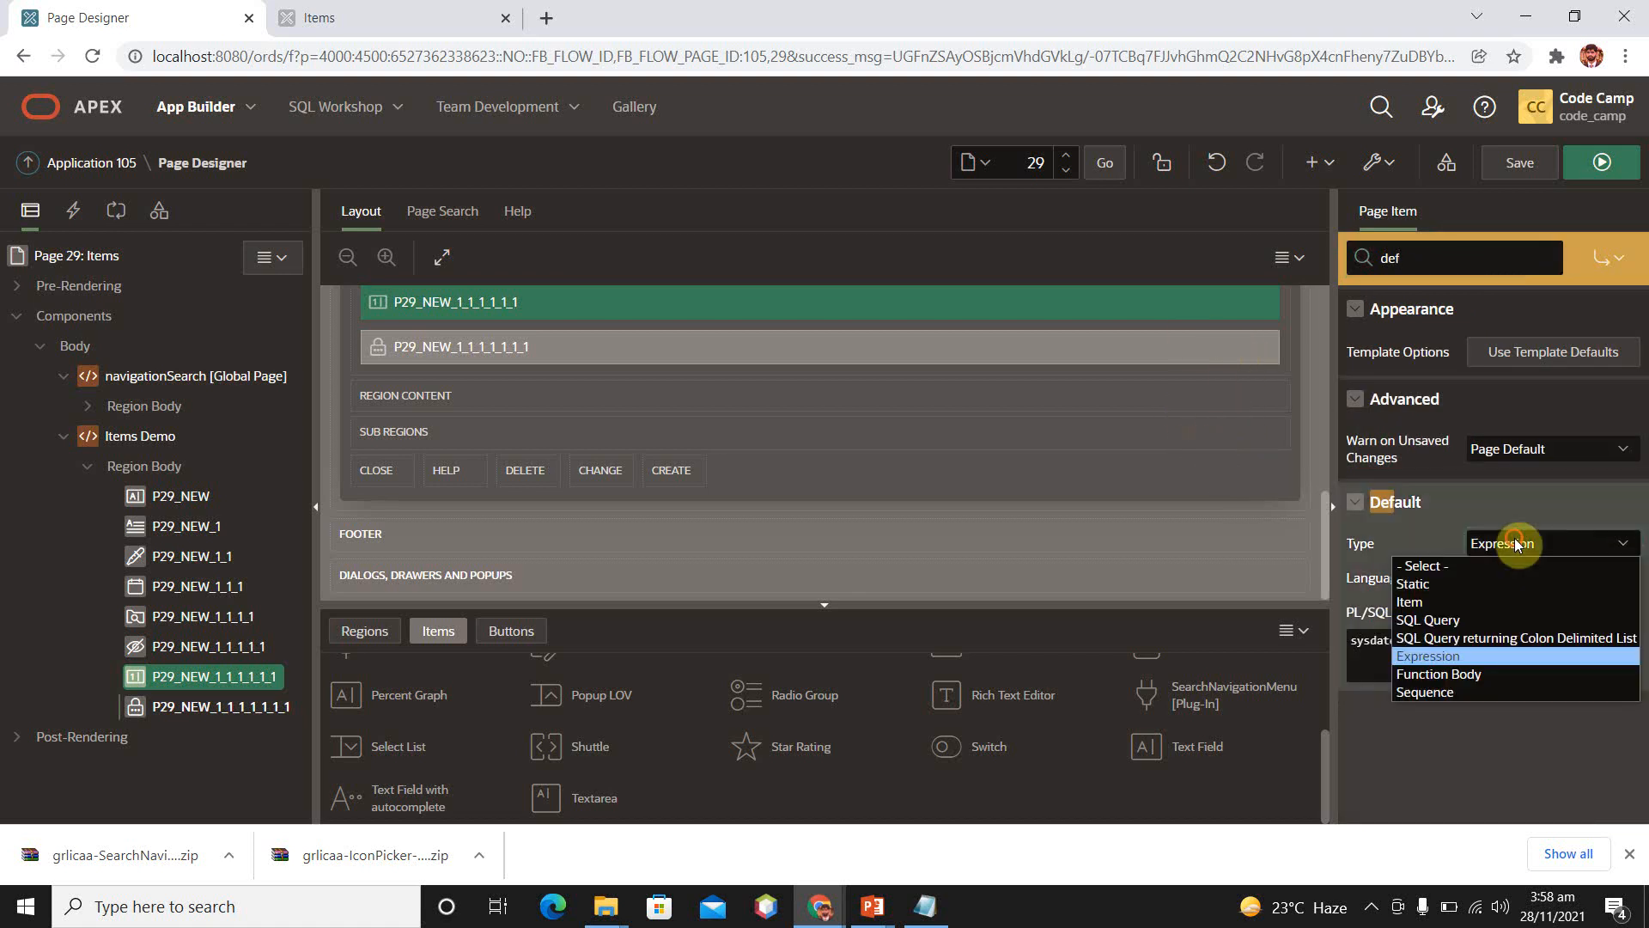
{"action": "left_click", "coordinate": [1450, 566]}
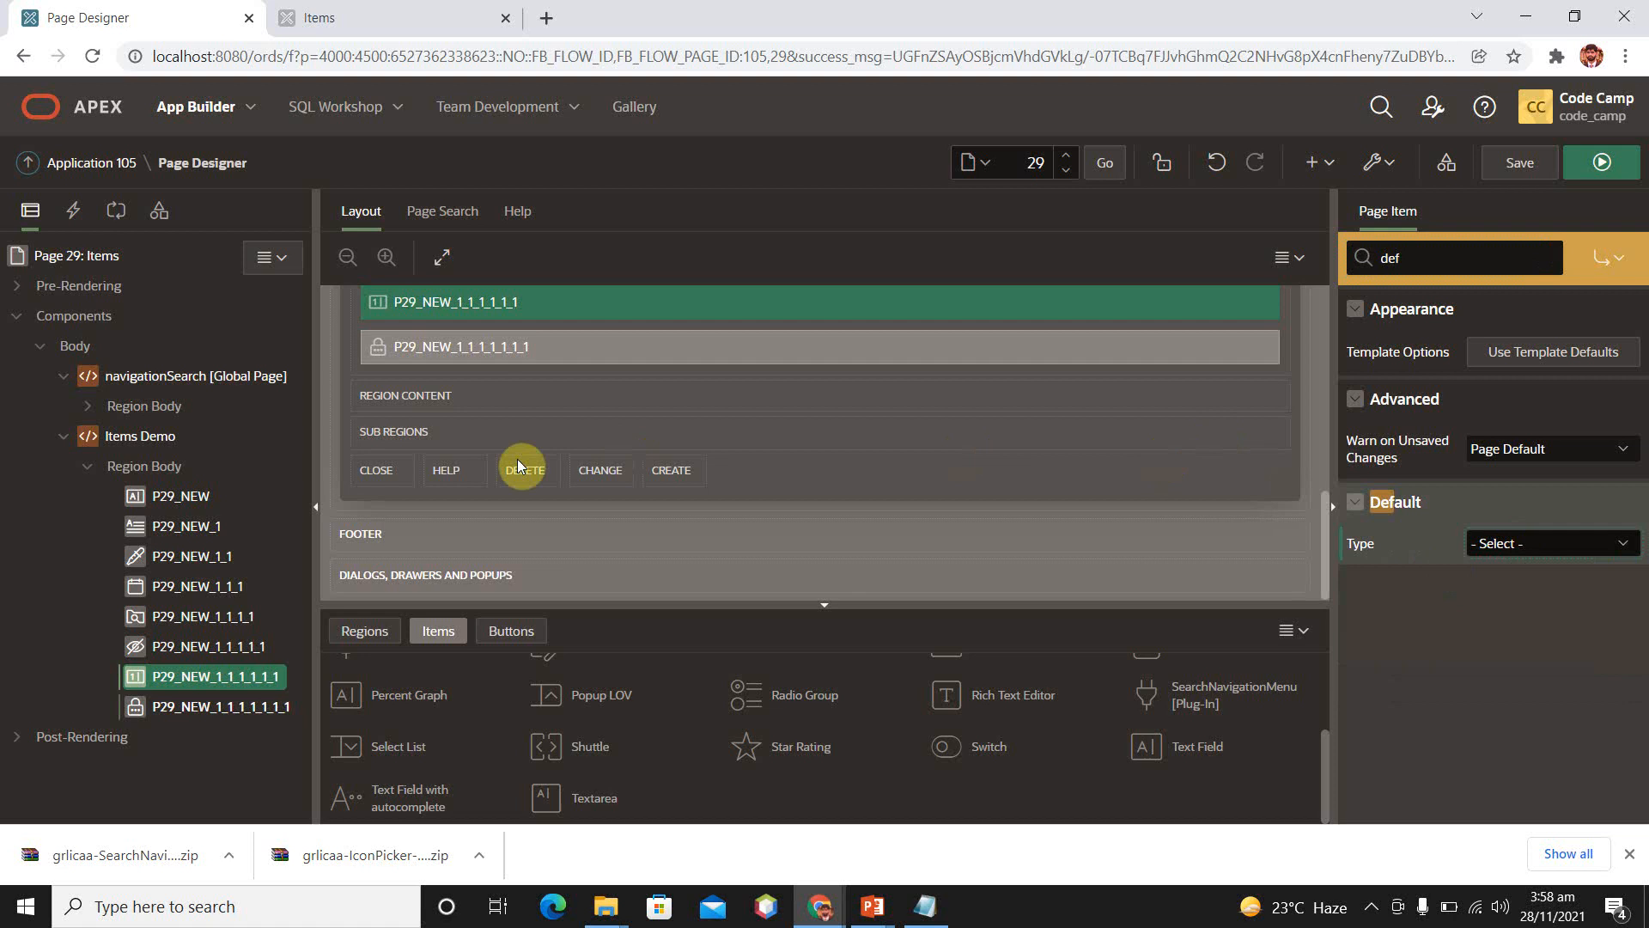
Filter the Hidden item's properties for "def" and reset its Default type to - Select -.
{"action": "left_click", "coordinate": [245, 645]}
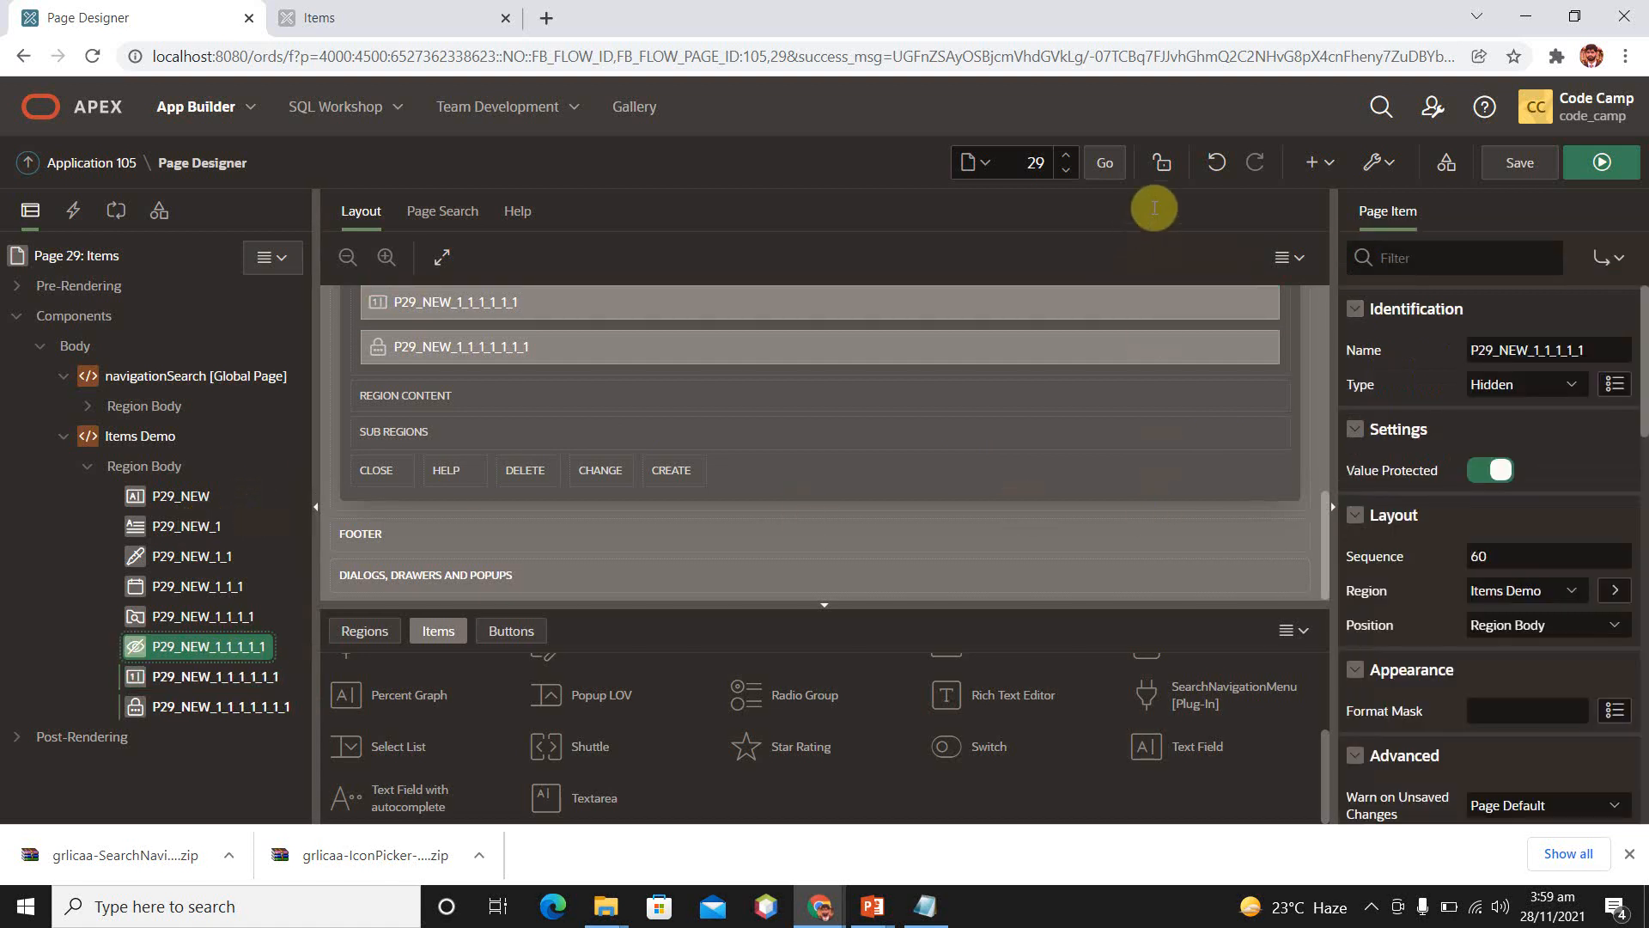
{"action": "left_click", "coordinate": [1443, 258]}
{"action": "type", "text": "def"}
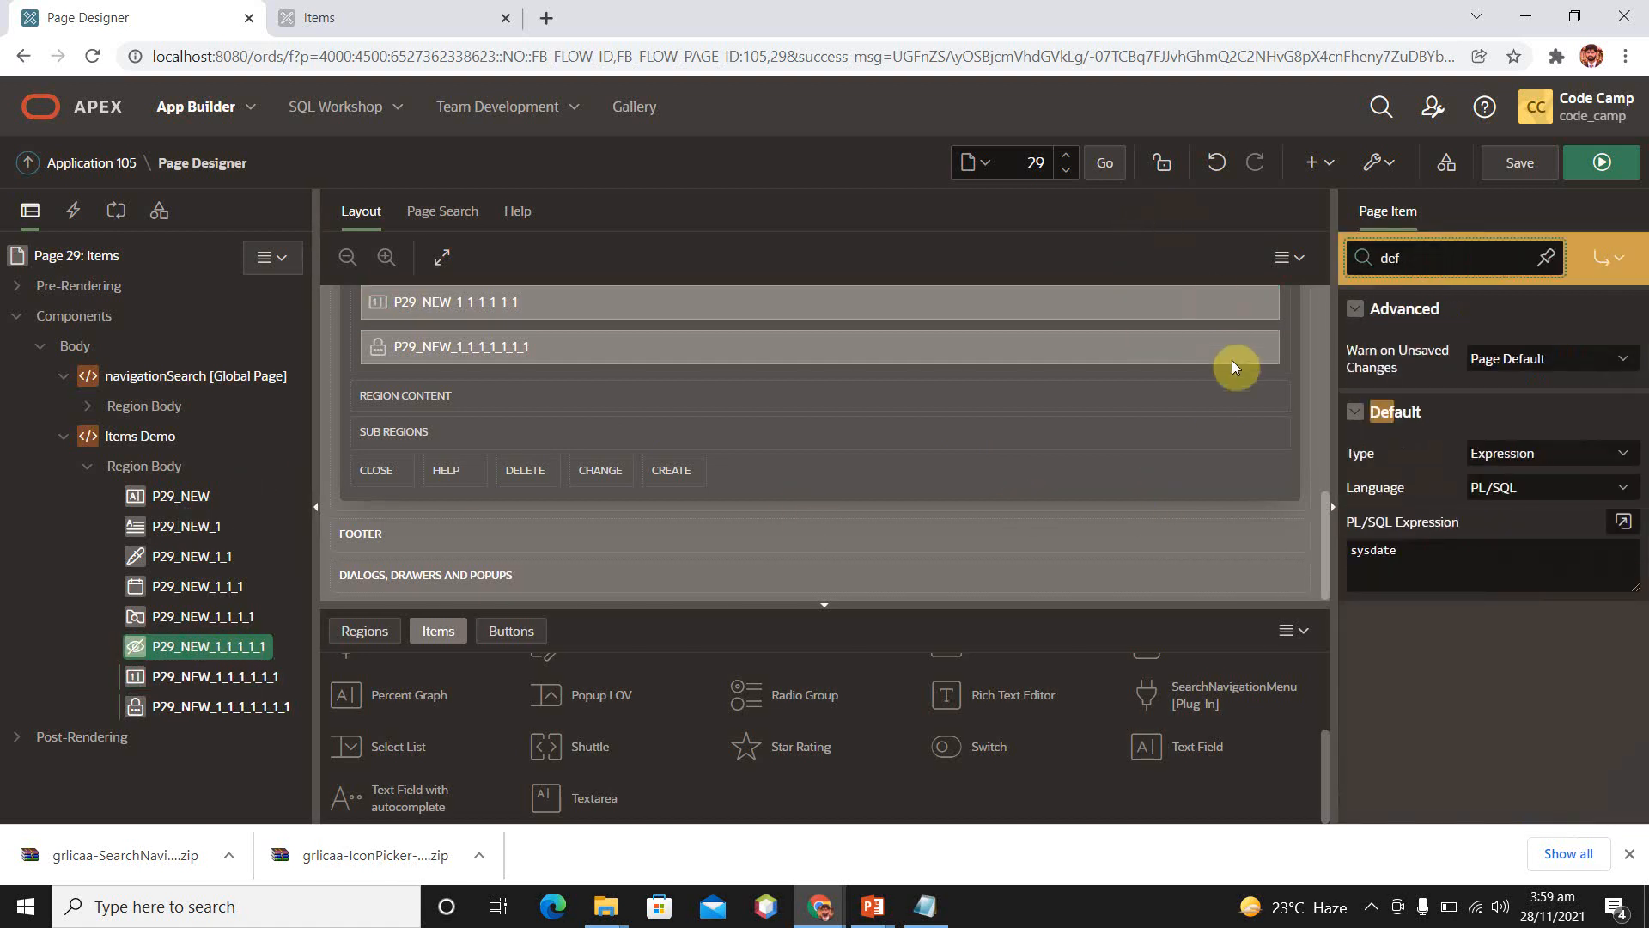
{"action": "left_click", "coordinate": [1537, 452]}
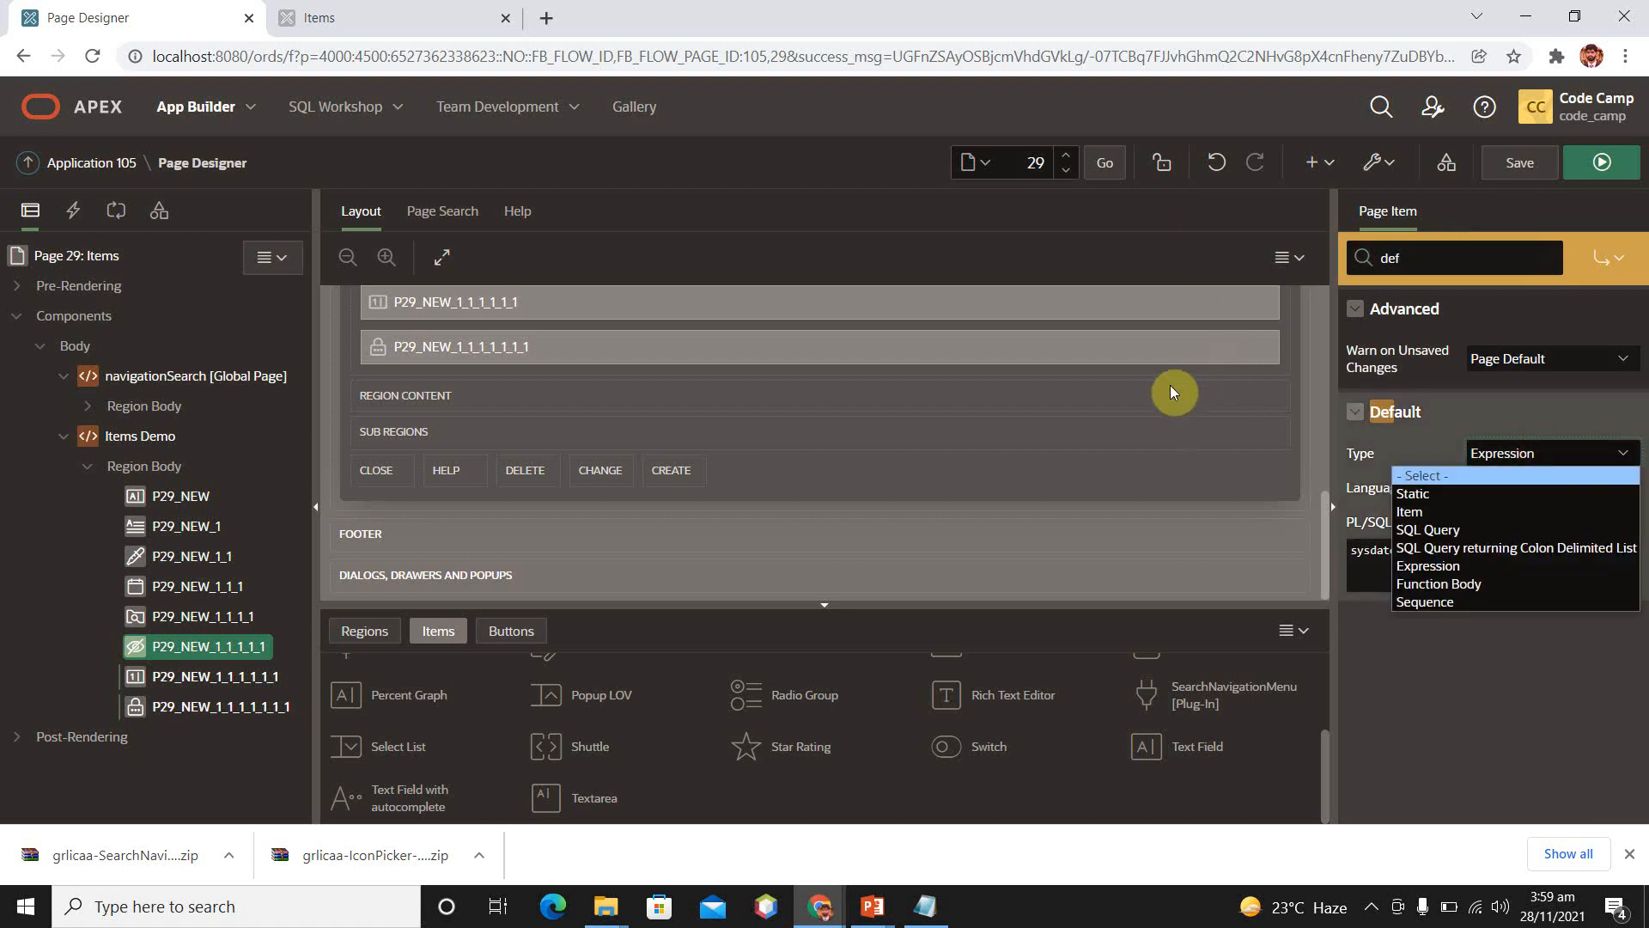
{"action": "left_click", "coordinate": [1462, 477]}
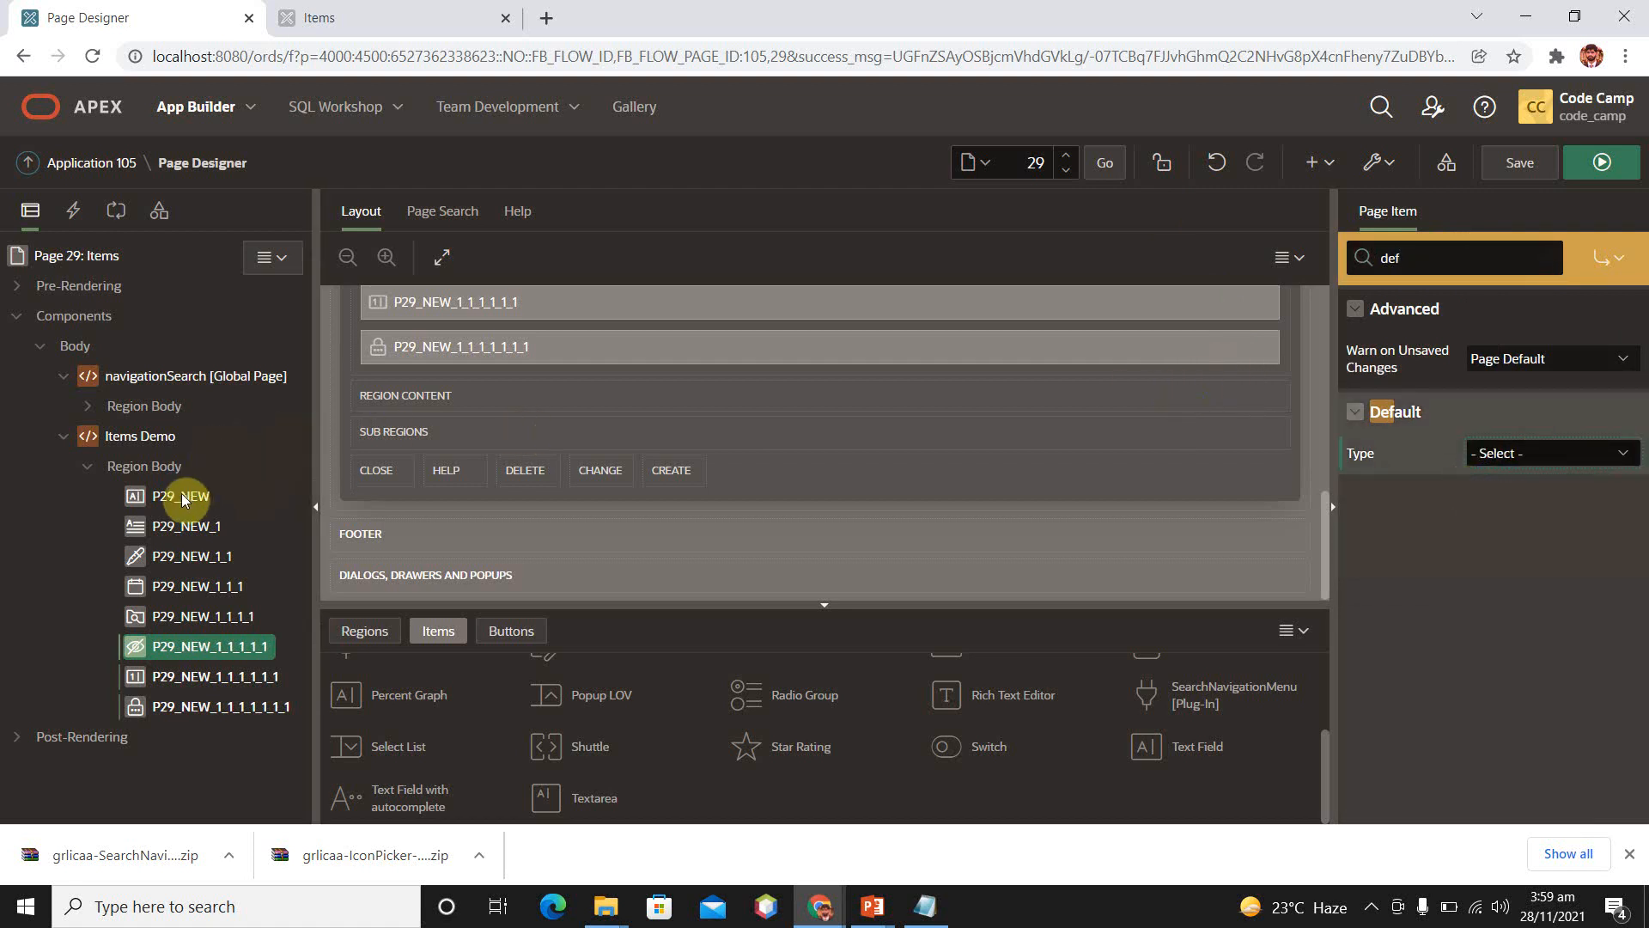
Filter the File Browse item's properties for "def", reset its Default type to - Select -, and save the page.
{"action": "left_click", "coordinate": [229, 620]}
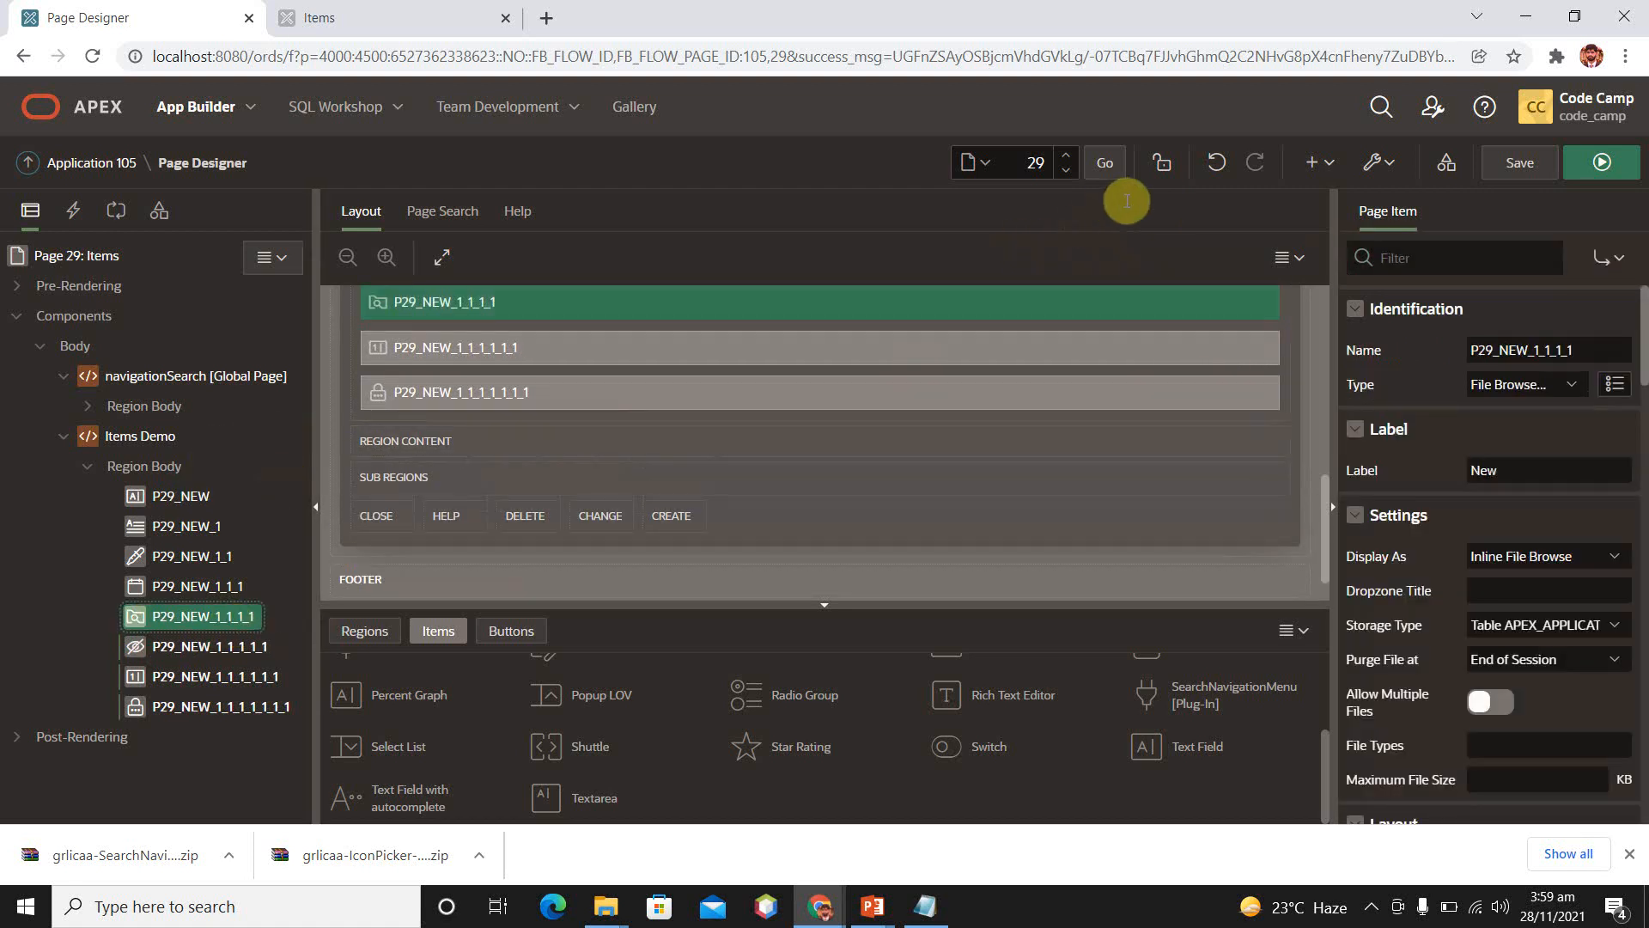
{"action": "left_click", "coordinate": [1405, 252]}
{"action": "type", "text": "def"}
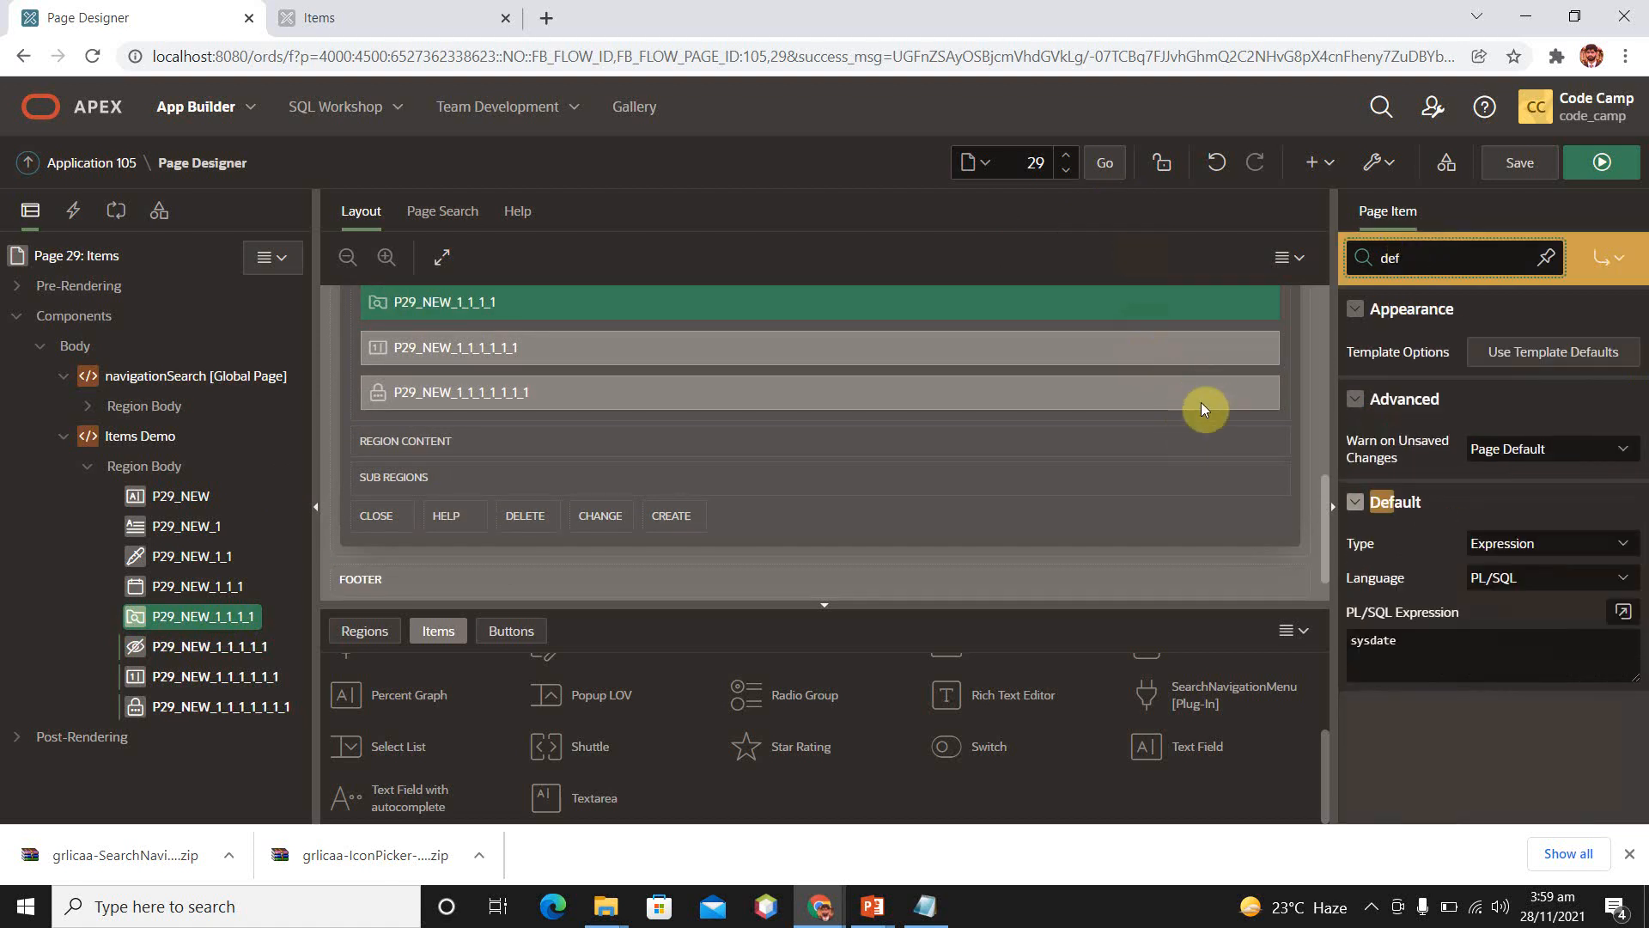
{"action": "left_click", "coordinate": [1494, 545]}
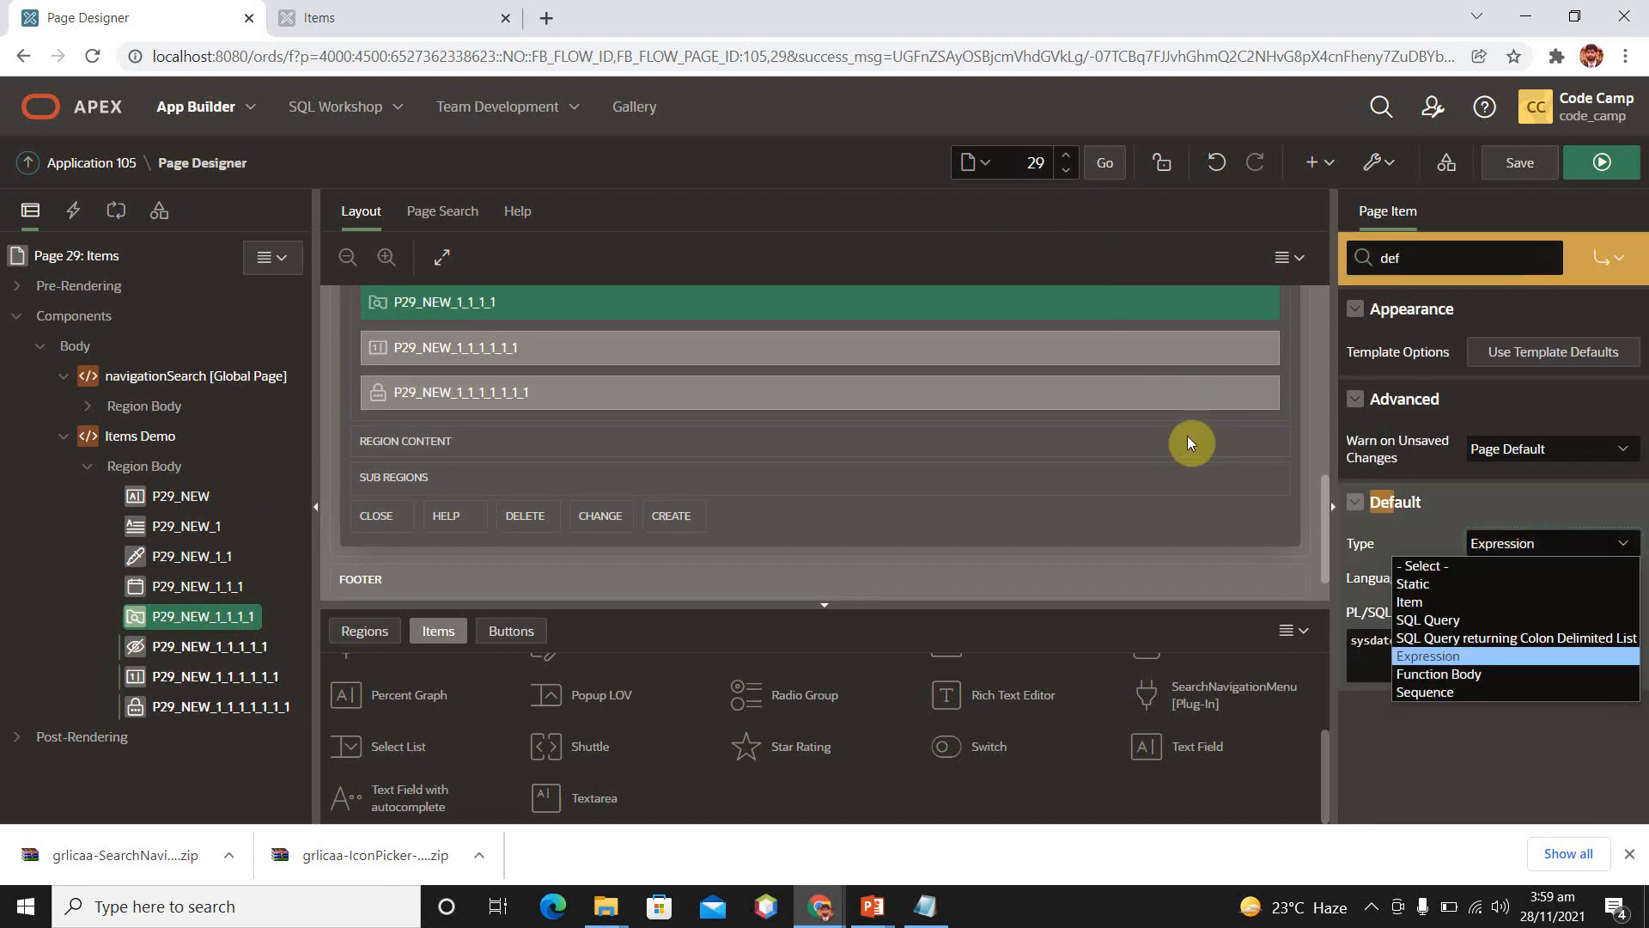
{"action": "left_click", "coordinate": [1450, 567]}
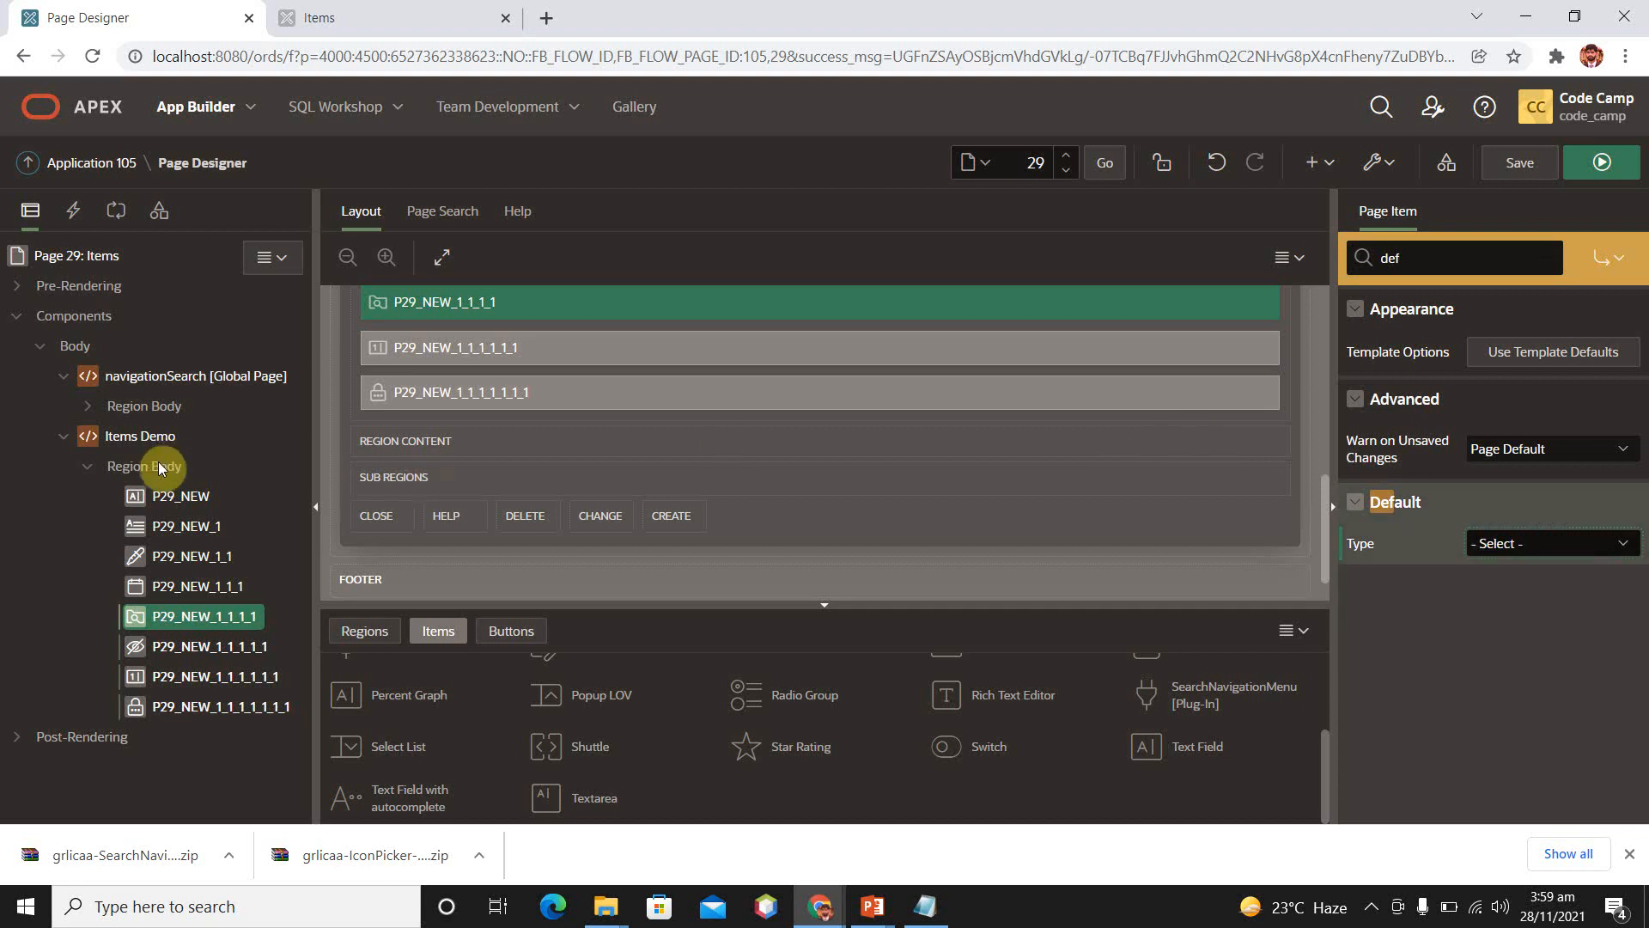
{"action": "left_click", "coordinate": [201, 593]}
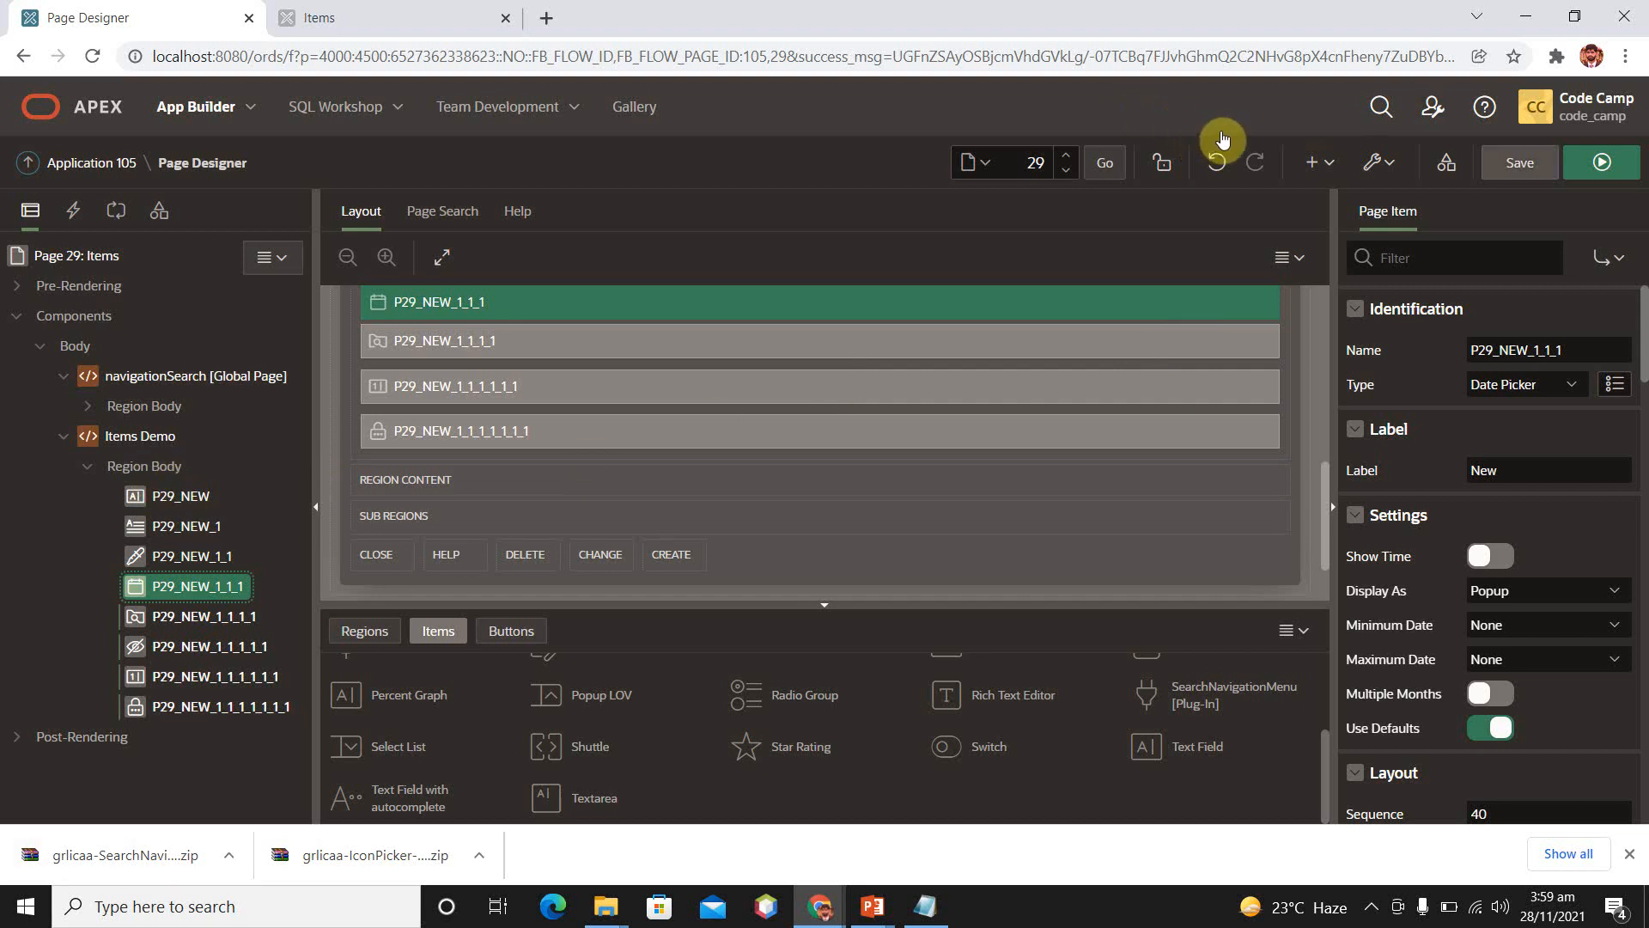
{"action": "left_click", "coordinate": [1525, 163]}
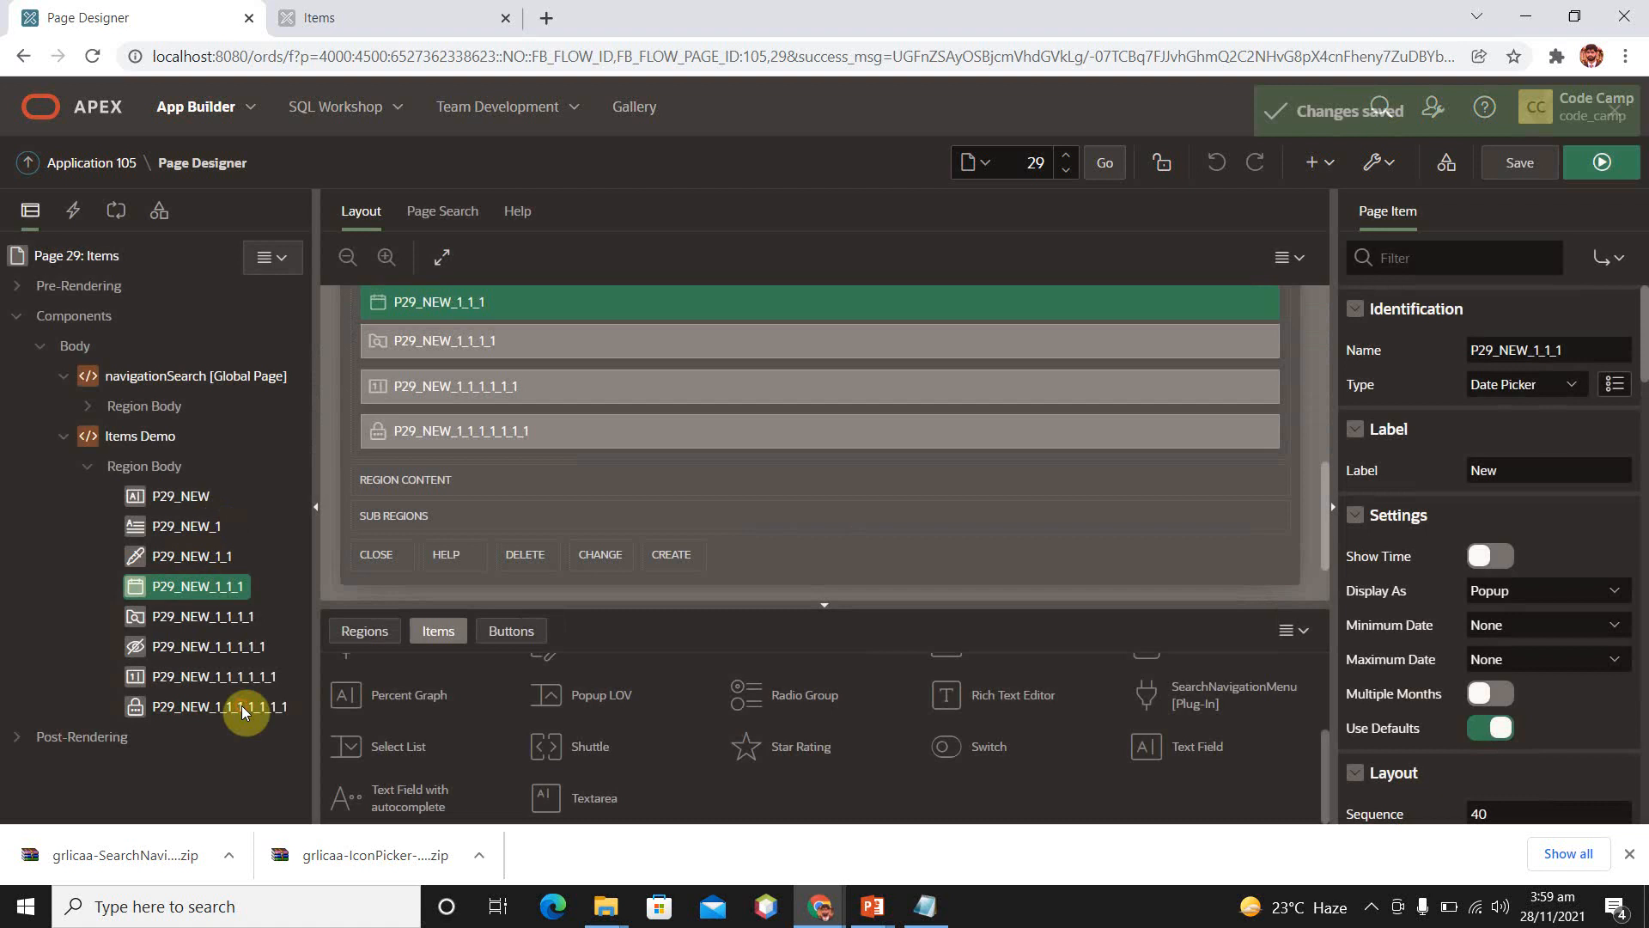
{"action": "left_click", "coordinate": [240, 705]}
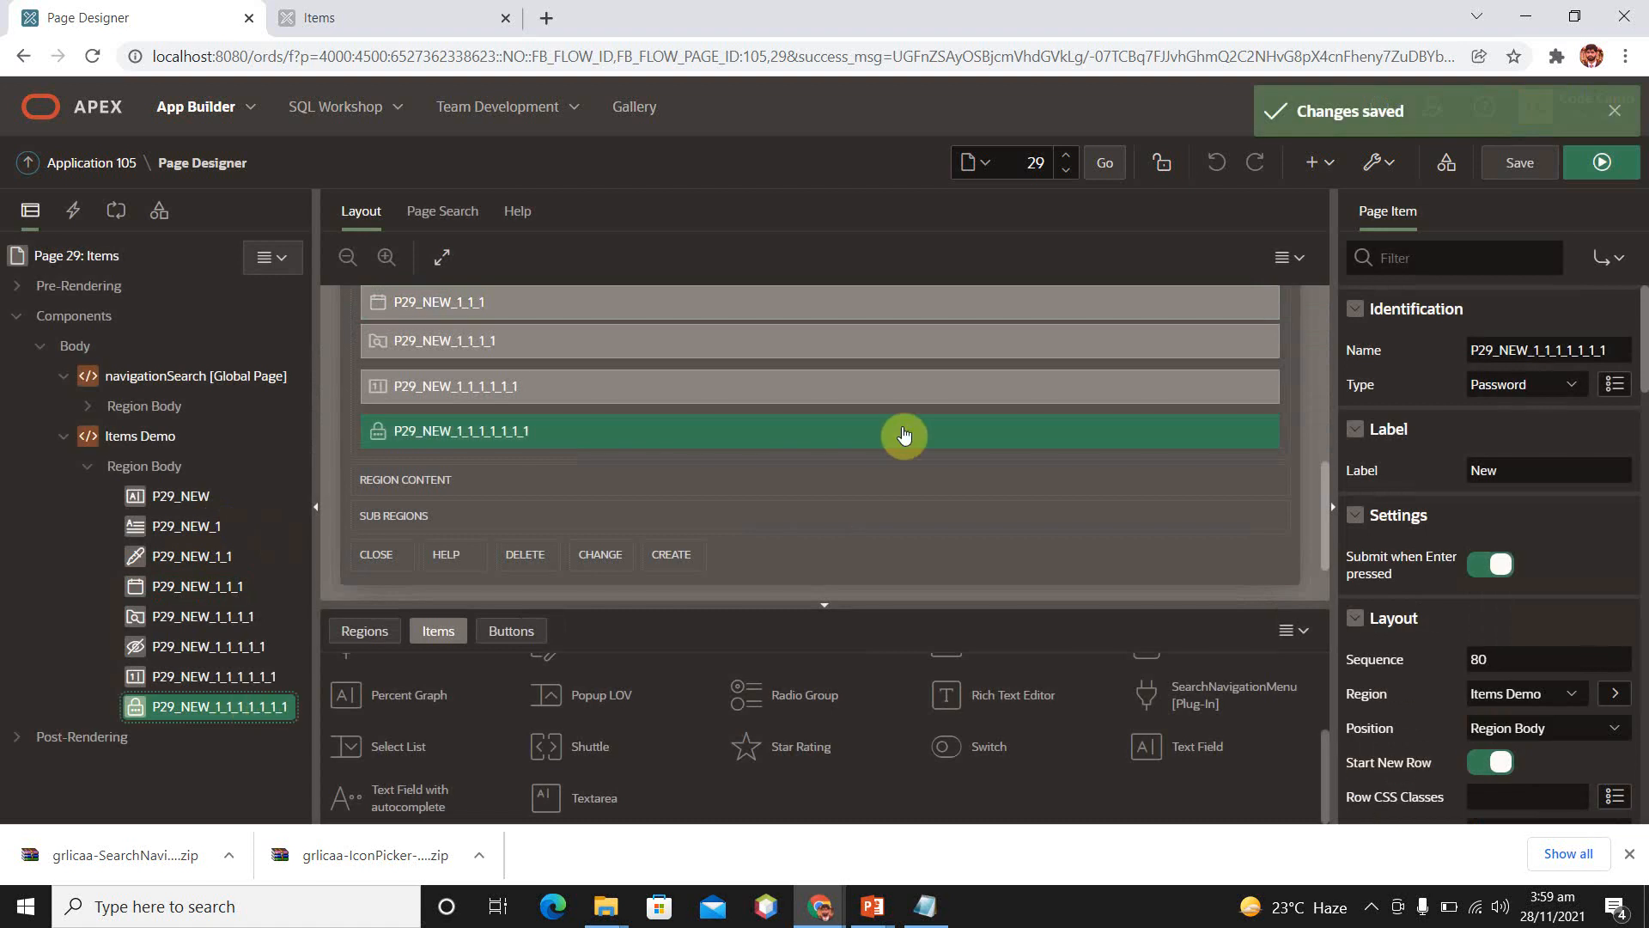
{"action": "left_click", "coordinate": [1574, 386]}
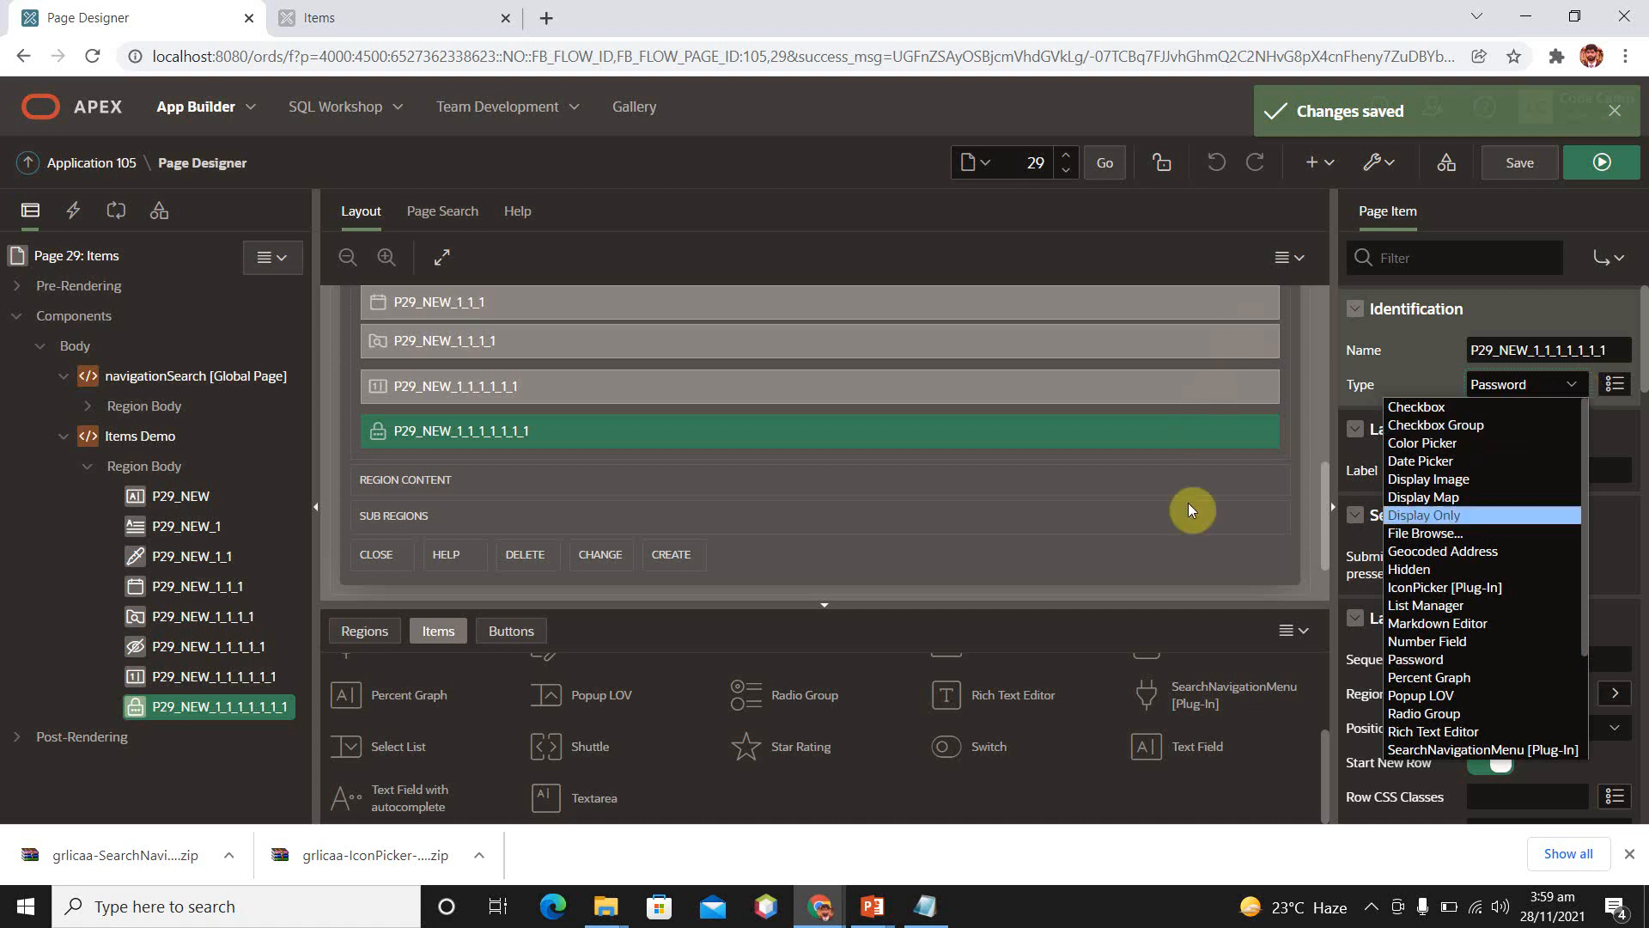
{"action": "type", "text": "po"}
{"action": "key", "text": "Down"}
{"action": "key", "text": "Down"}
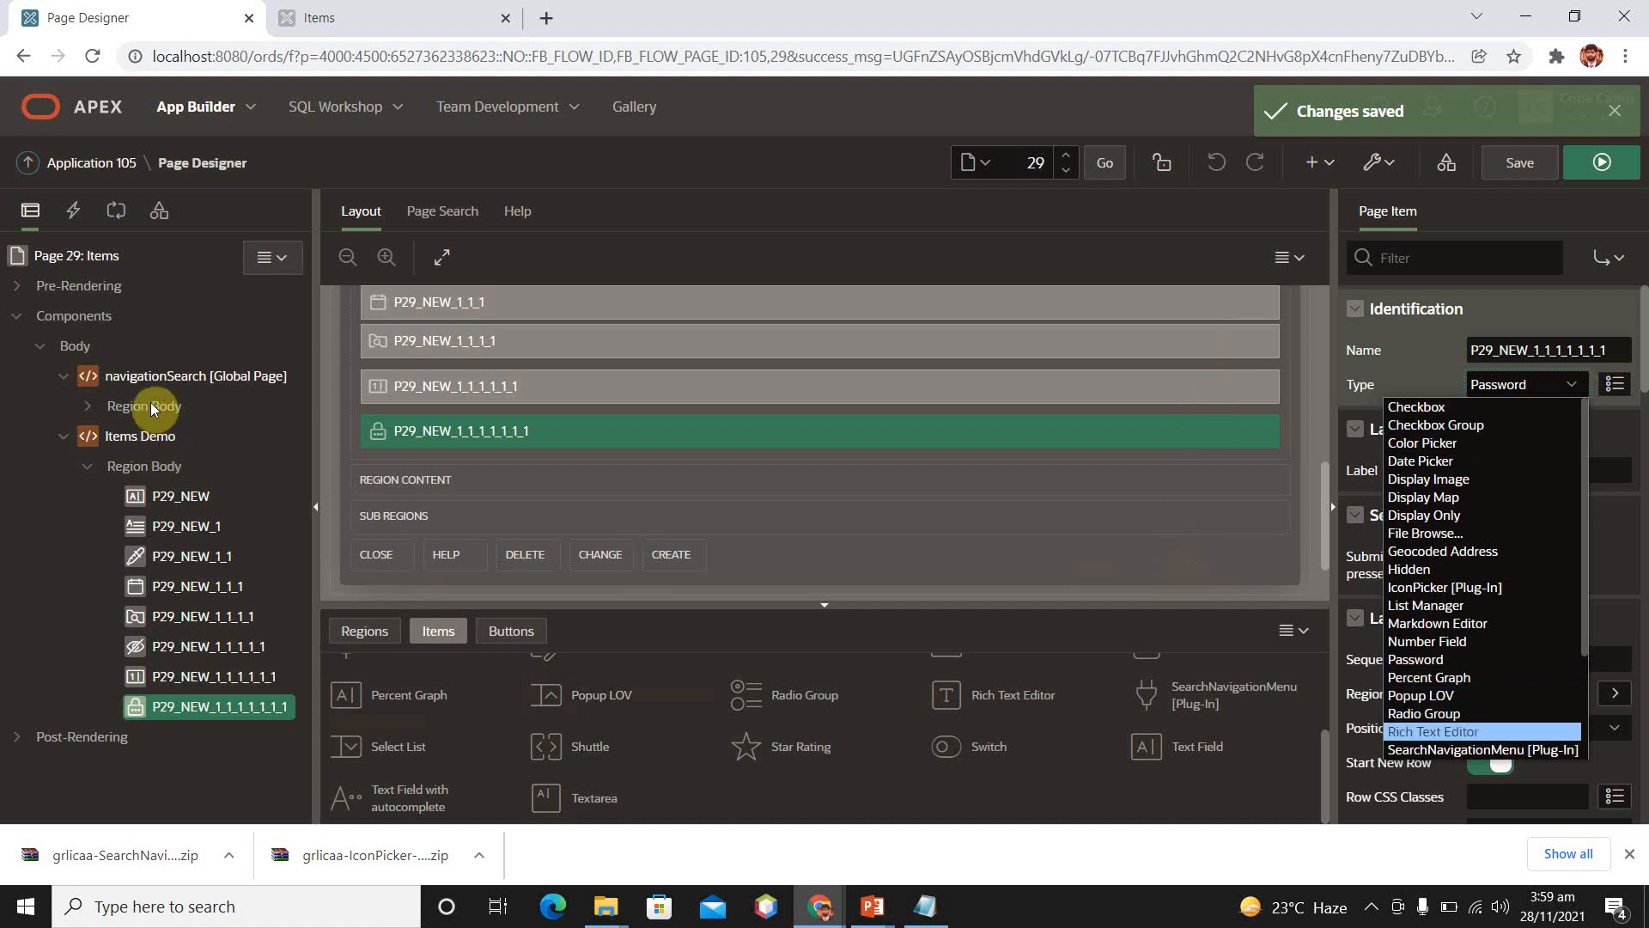
{"action": "left_click", "coordinate": [159, 468]}
{"action": "right_click", "coordinate": [164, 469]}
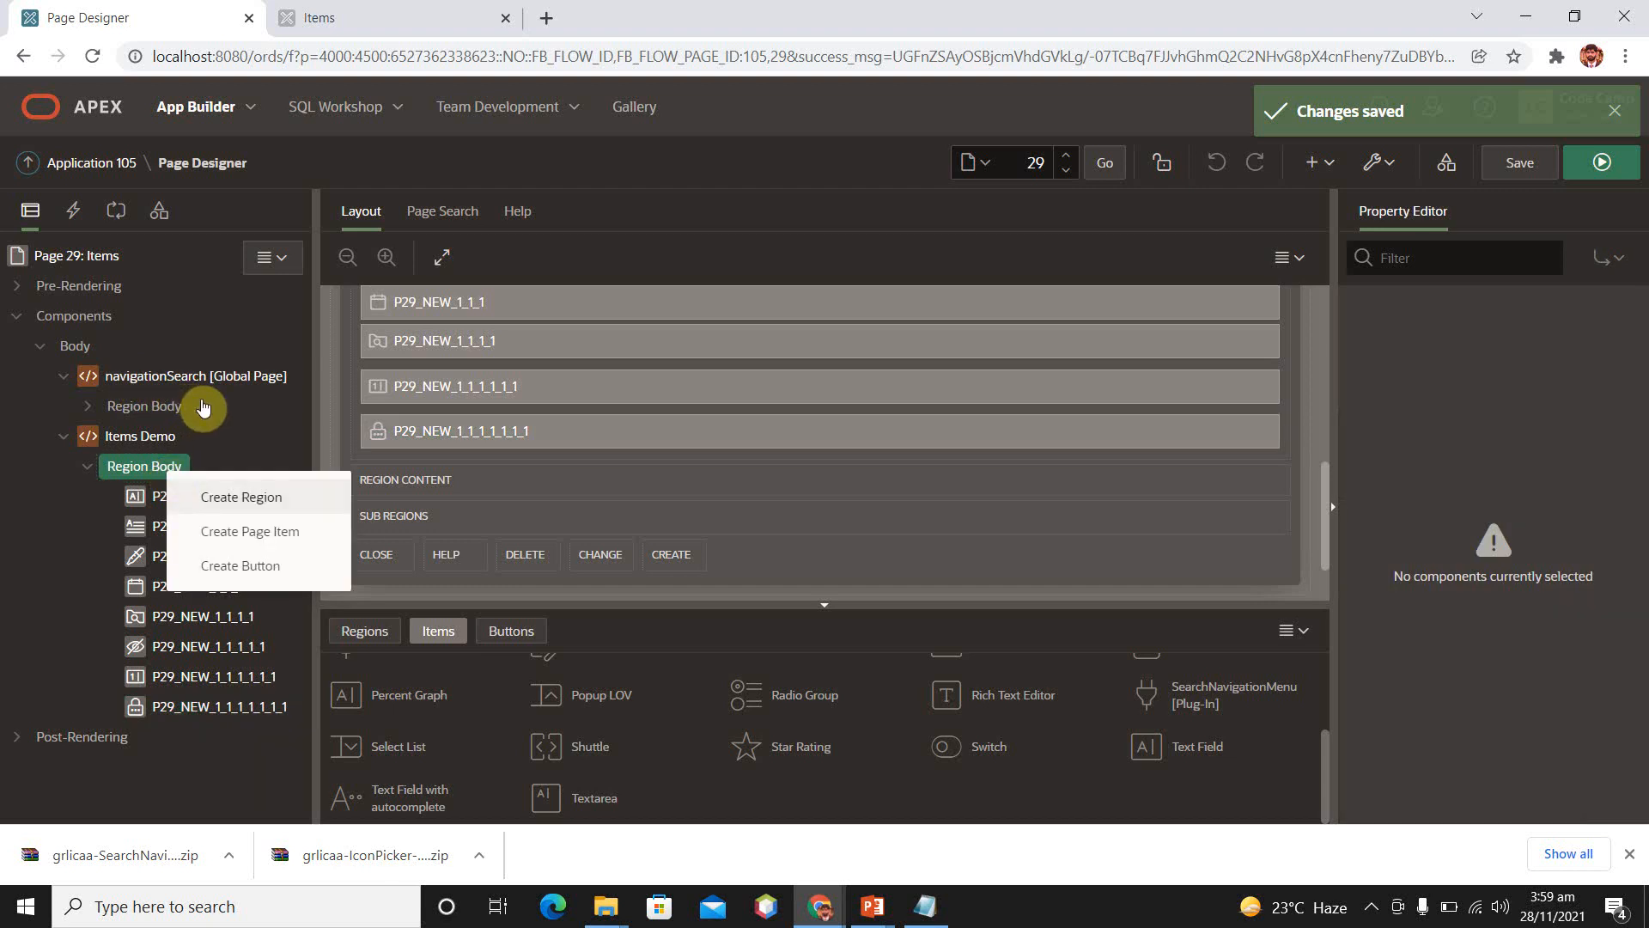
{"action": "left_click", "coordinate": [193, 744]}
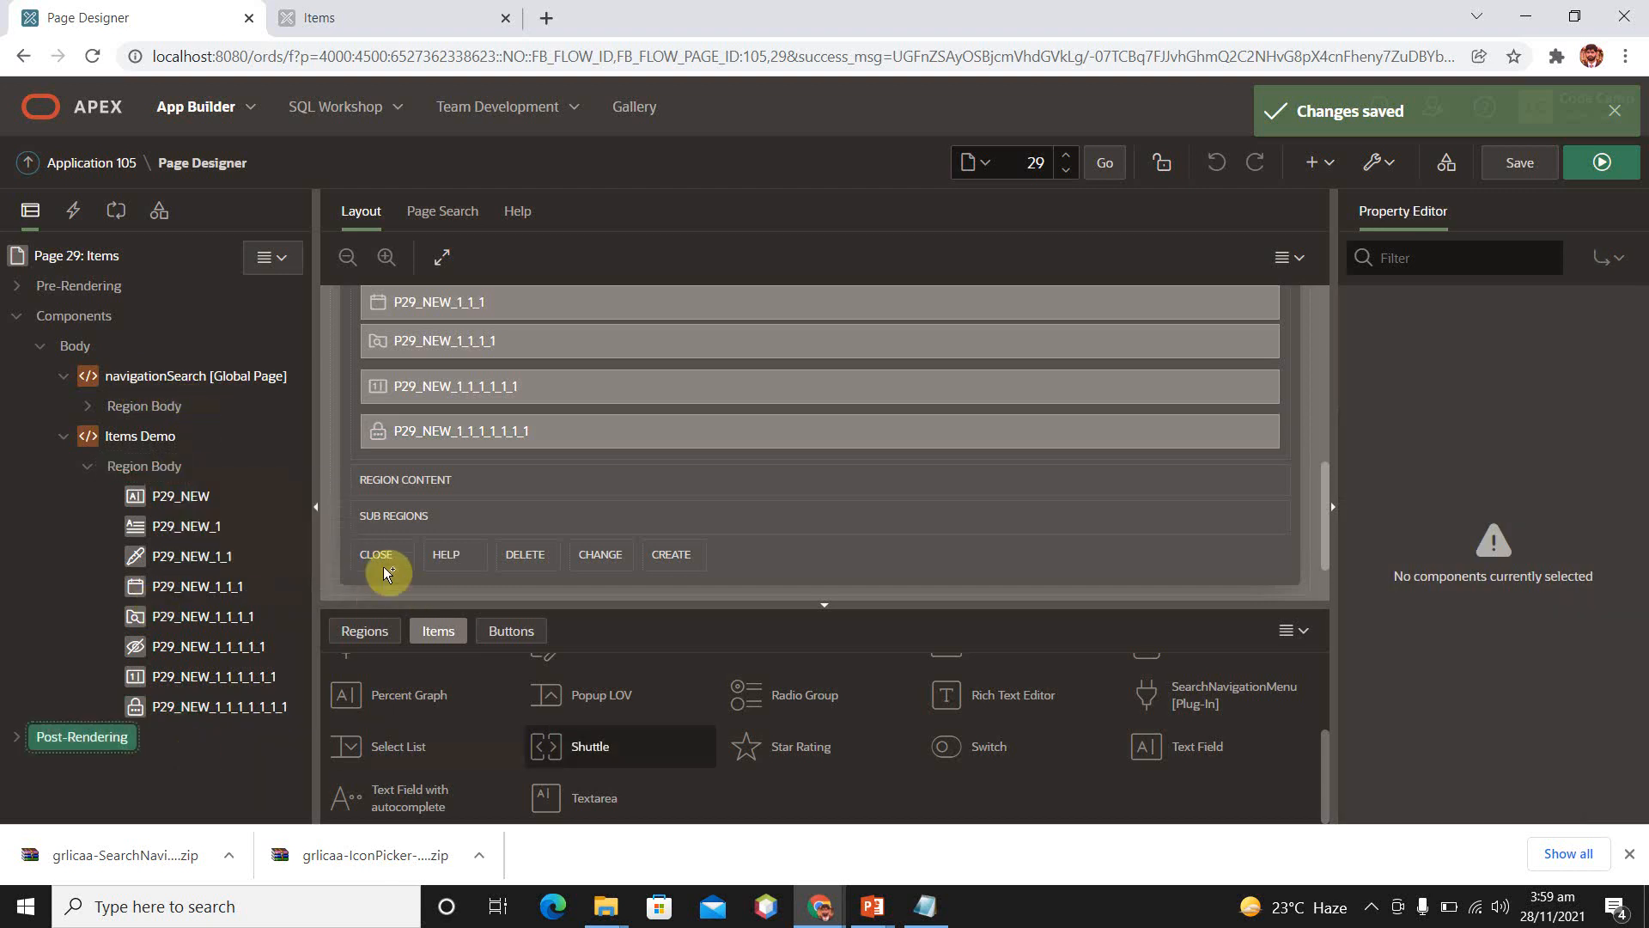
Add a Radio Group item below the Password item in the Items Demo region and set its List of Values type to Static Values.
{"action": "left_click", "coordinate": [438, 630]}
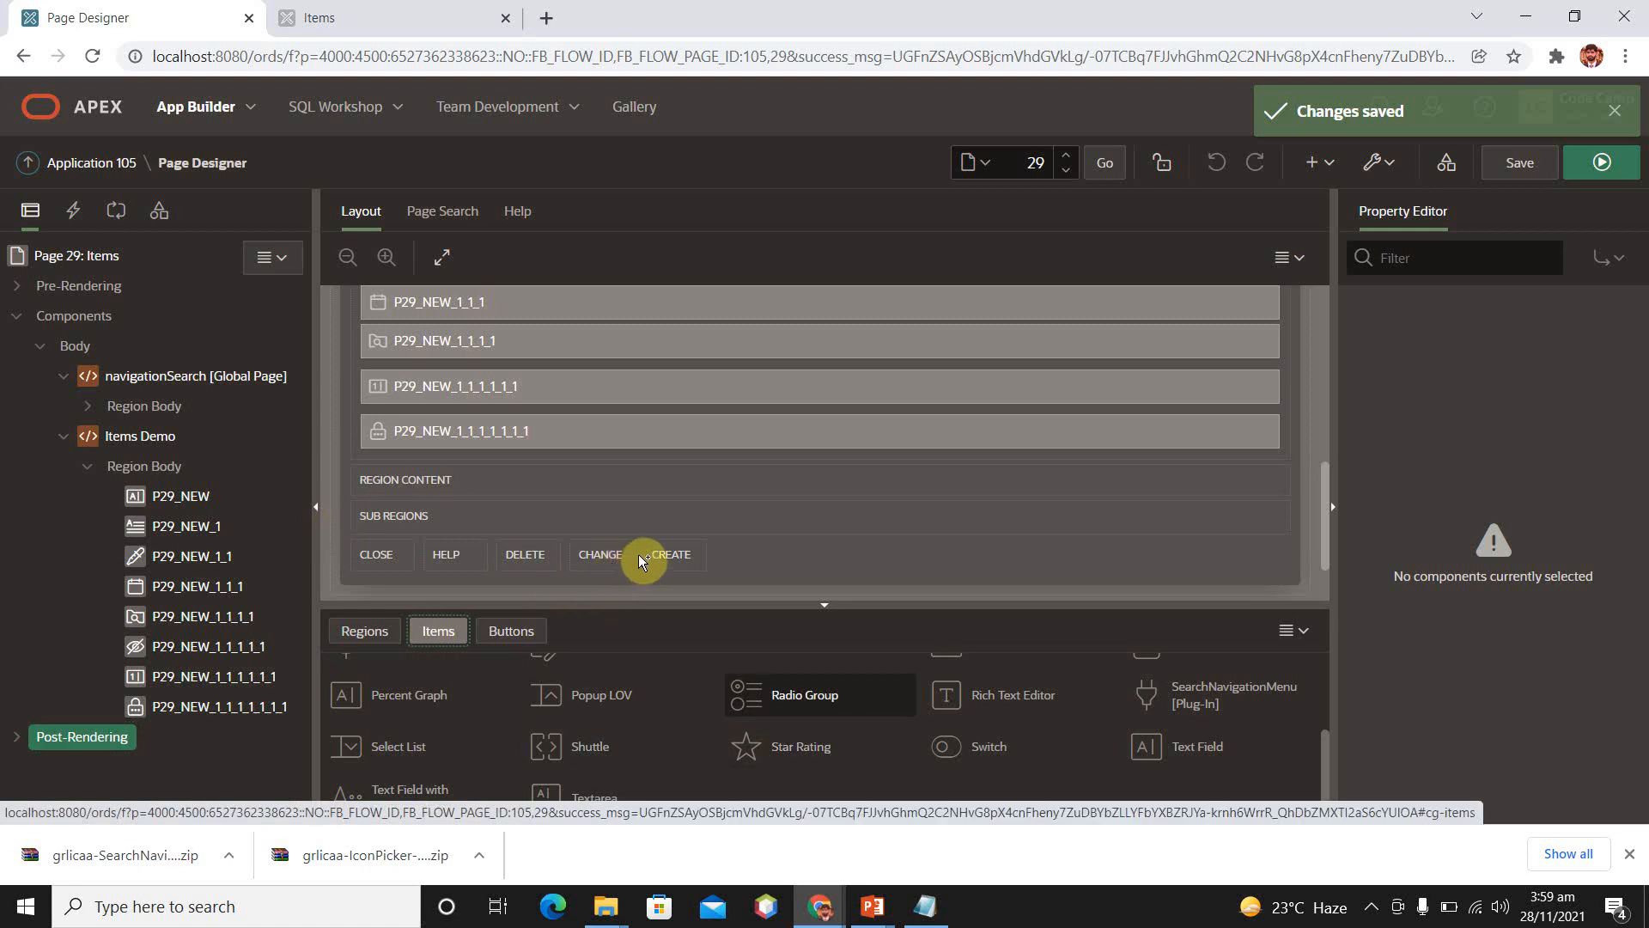
{"action": "left_click_drag", "start_coordinate": [637, 554], "coordinate": [369, 442]}
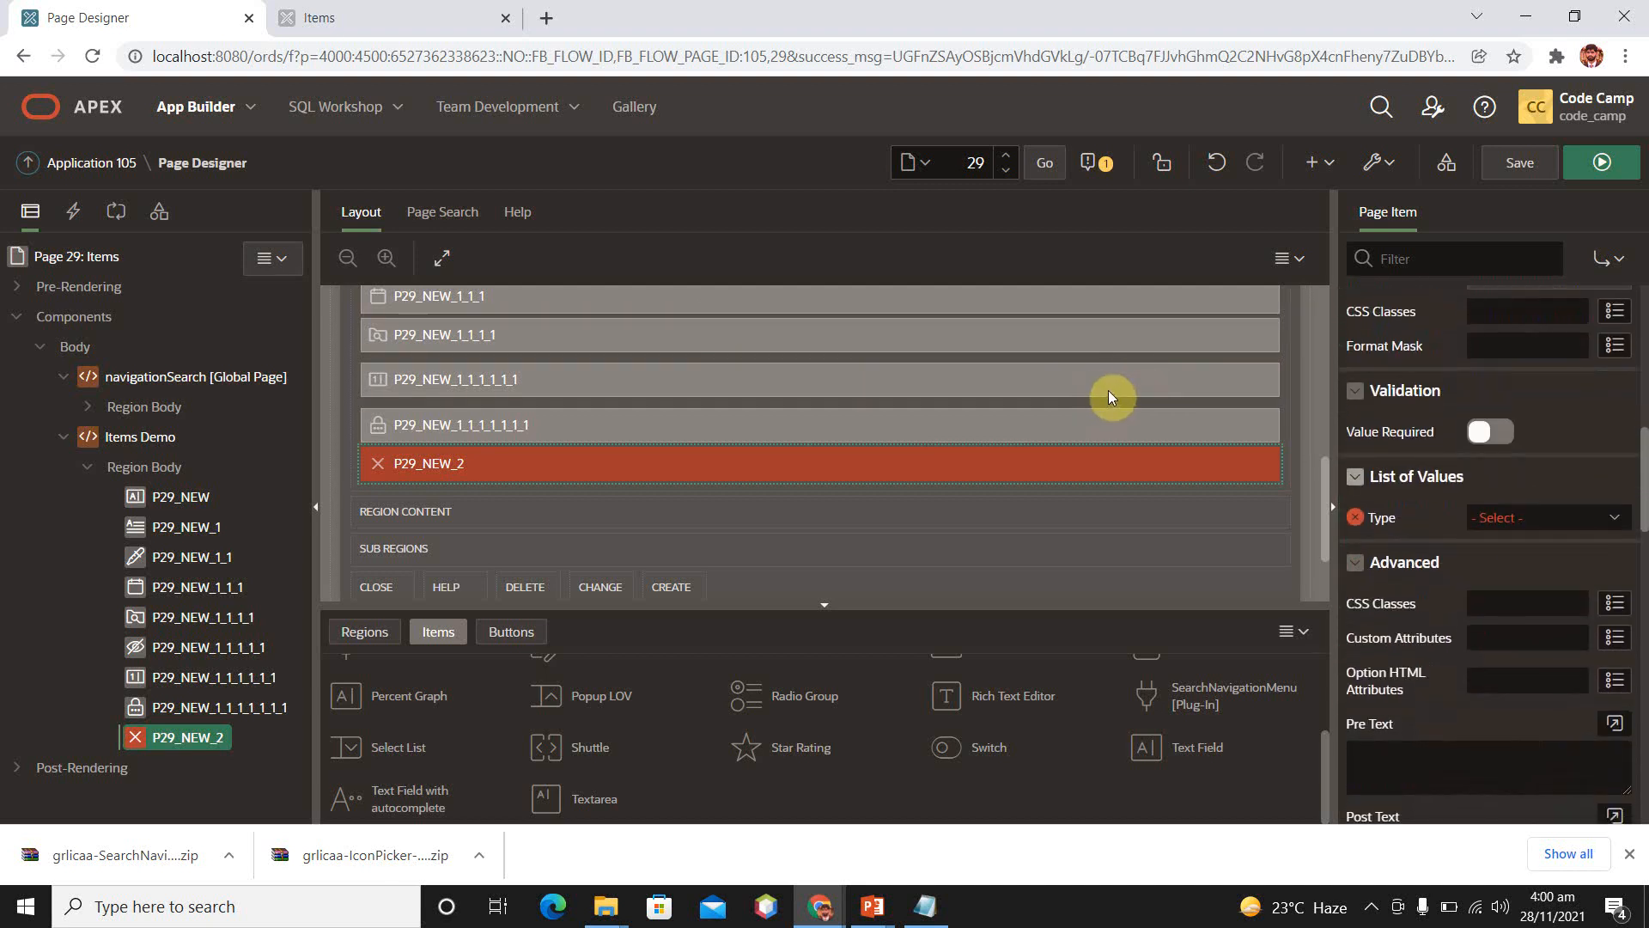
{"action": "left_click", "coordinate": [1509, 517]}
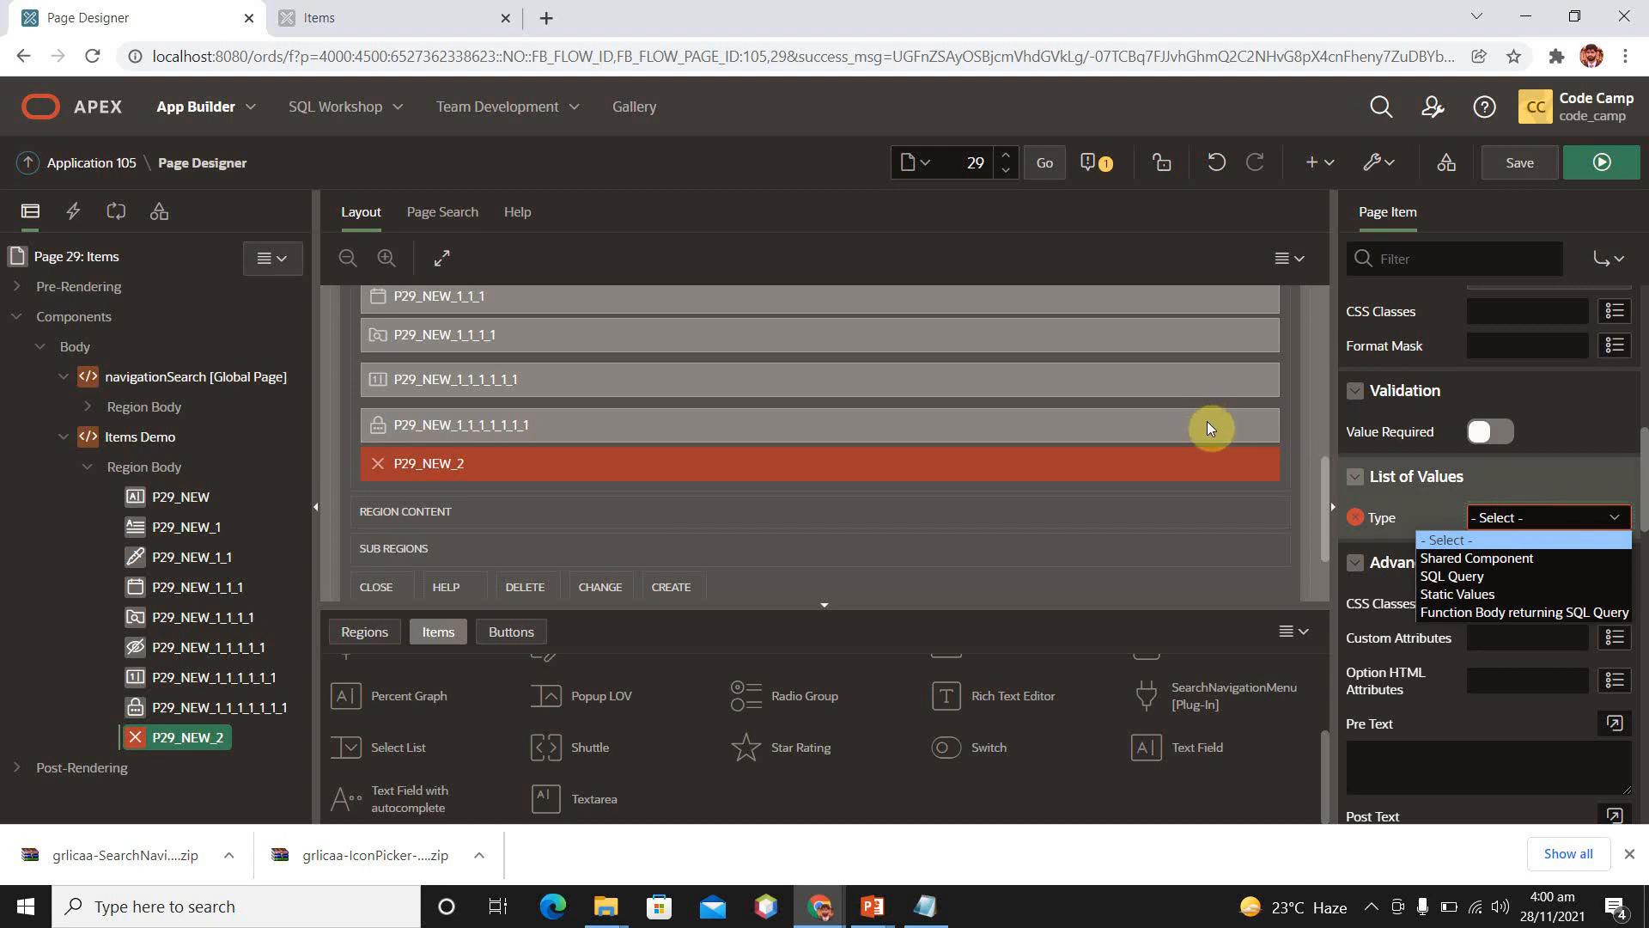
{"action": "key", "text": "Down"}
{"action": "key", "text": "Down"}
{"action": "key", "text": "Down"}
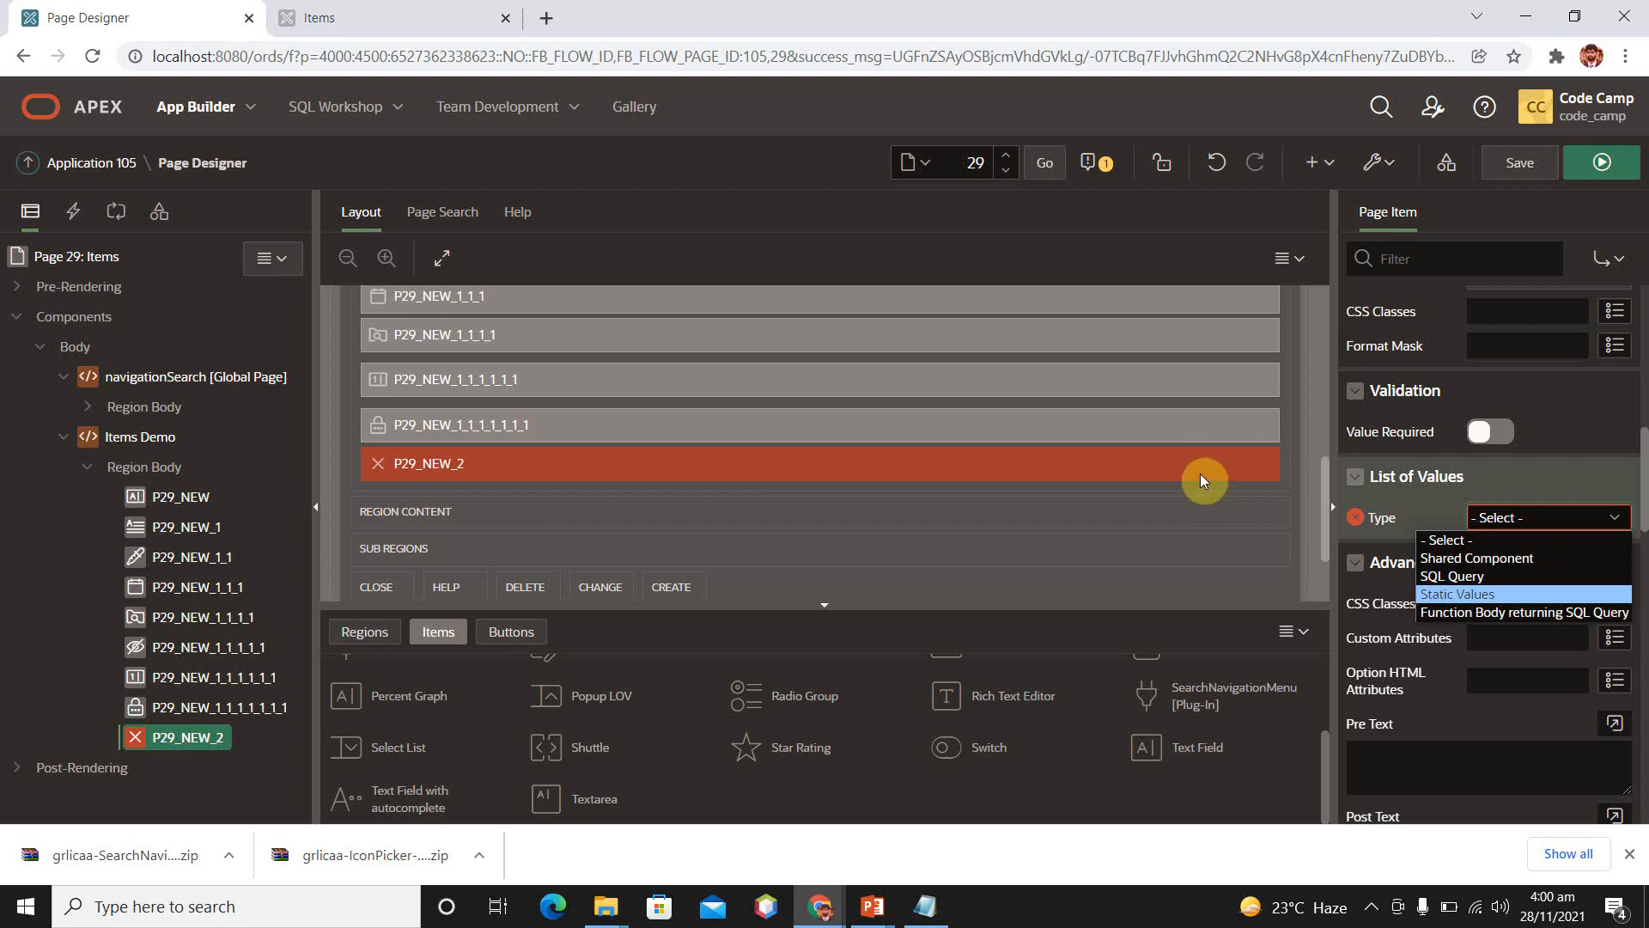
{"action": "key", "text": "Up"}
{"action": "key", "text": "Up"}
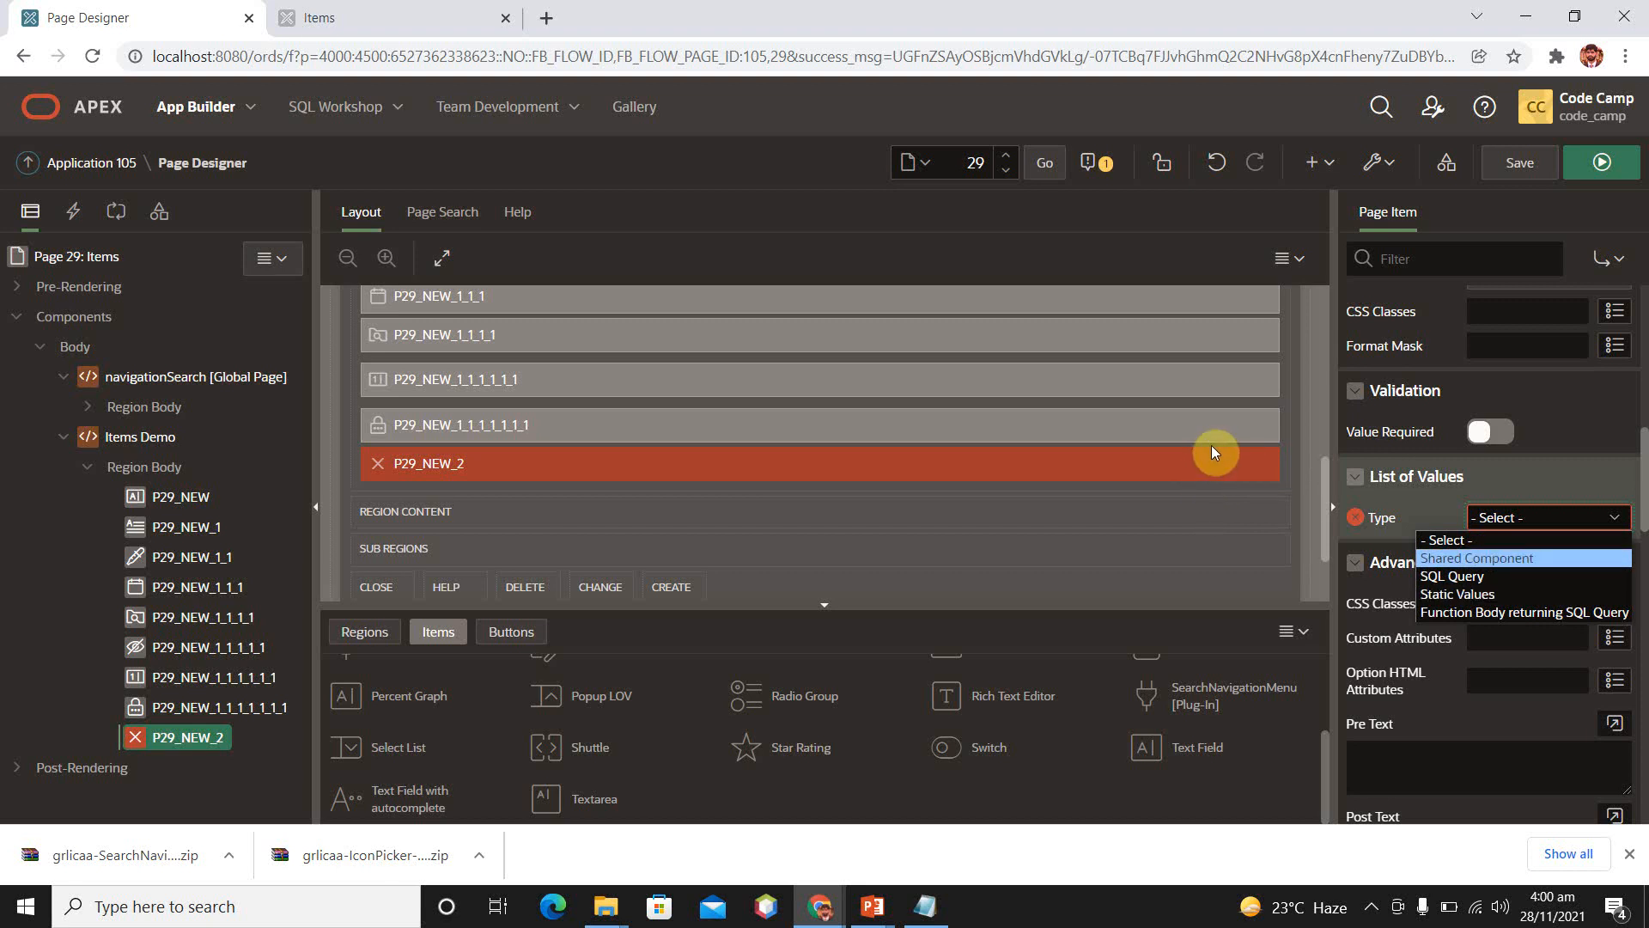
{"action": "key", "text": "Down"}
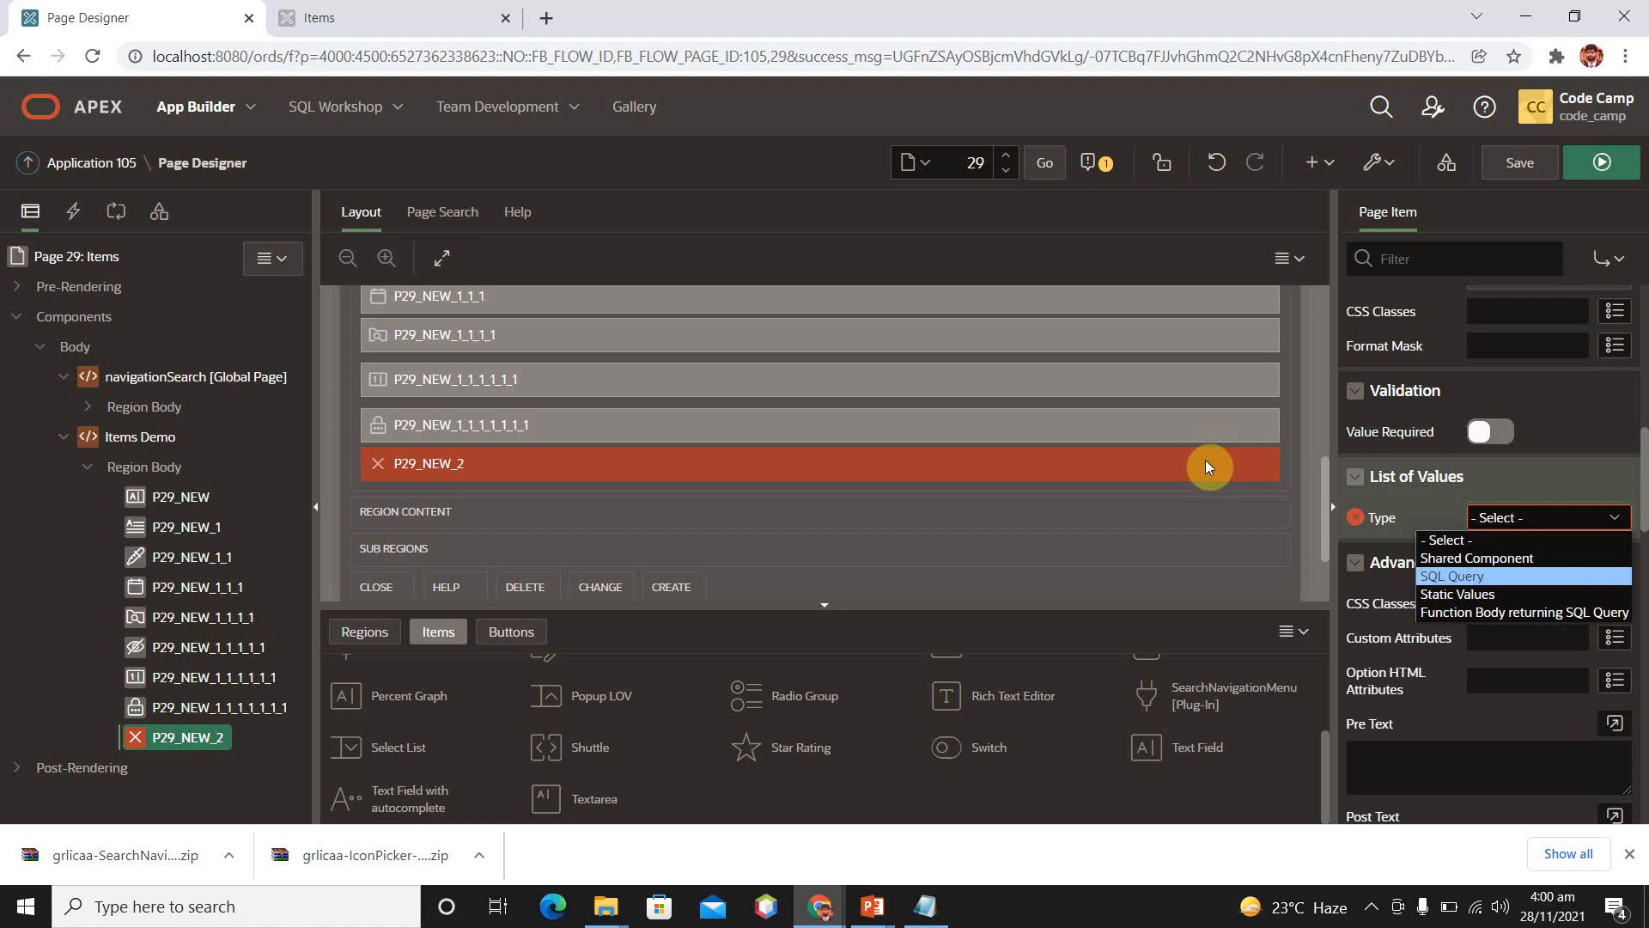
{"action": "key", "text": "Down"}
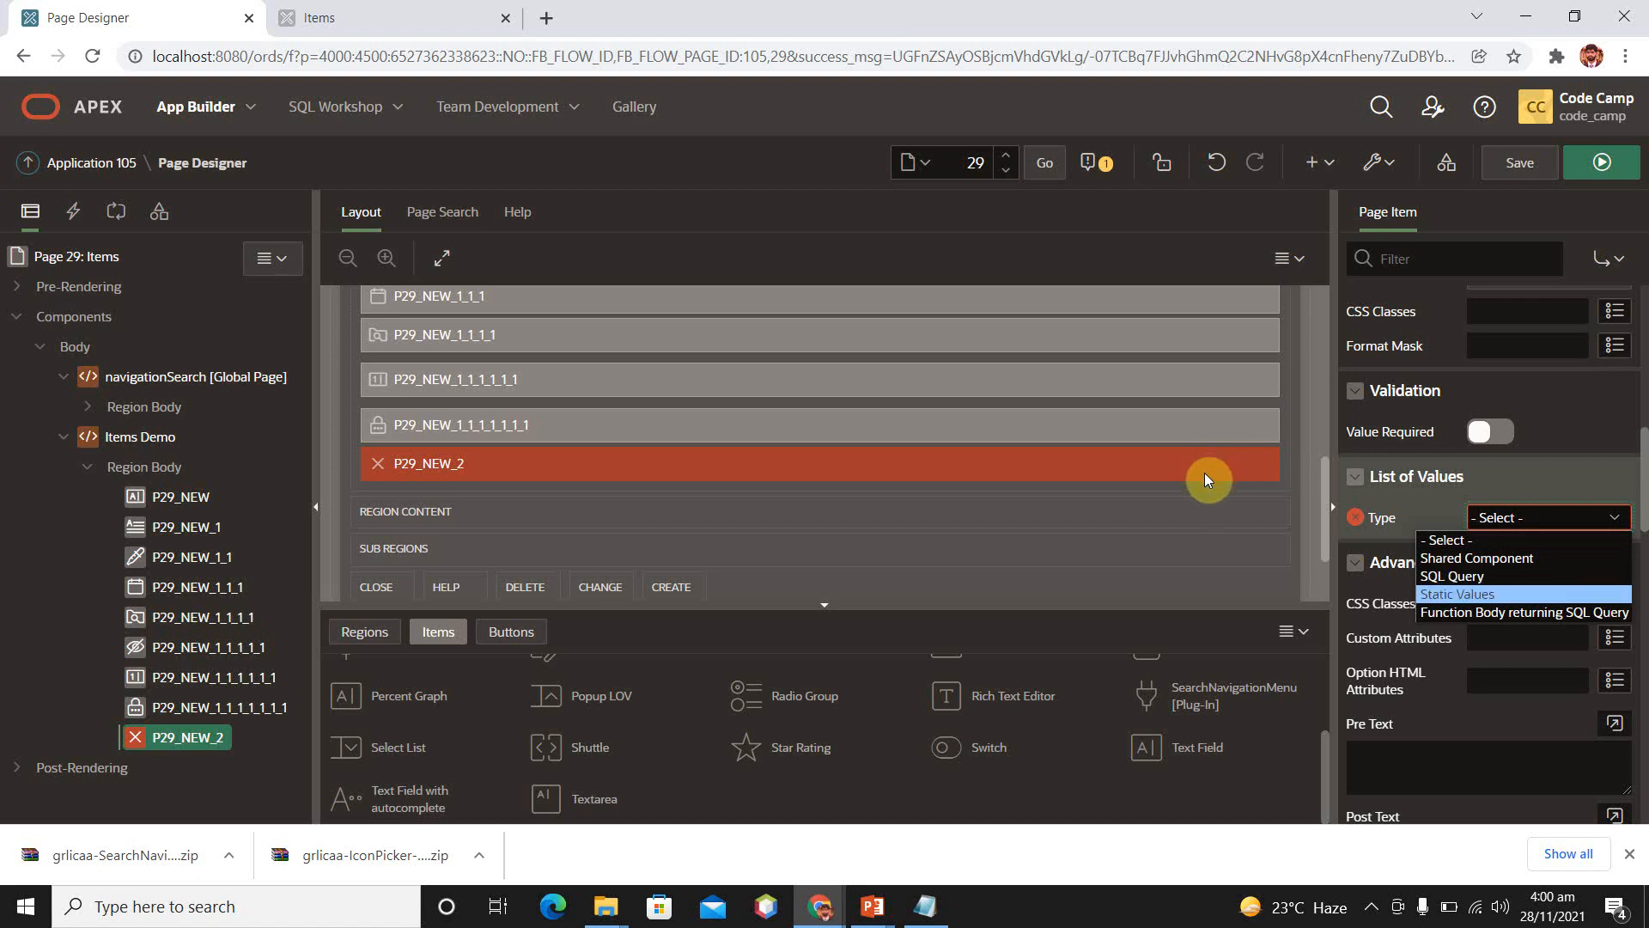
{"action": "left_click", "coordinate": [1507, 596]}
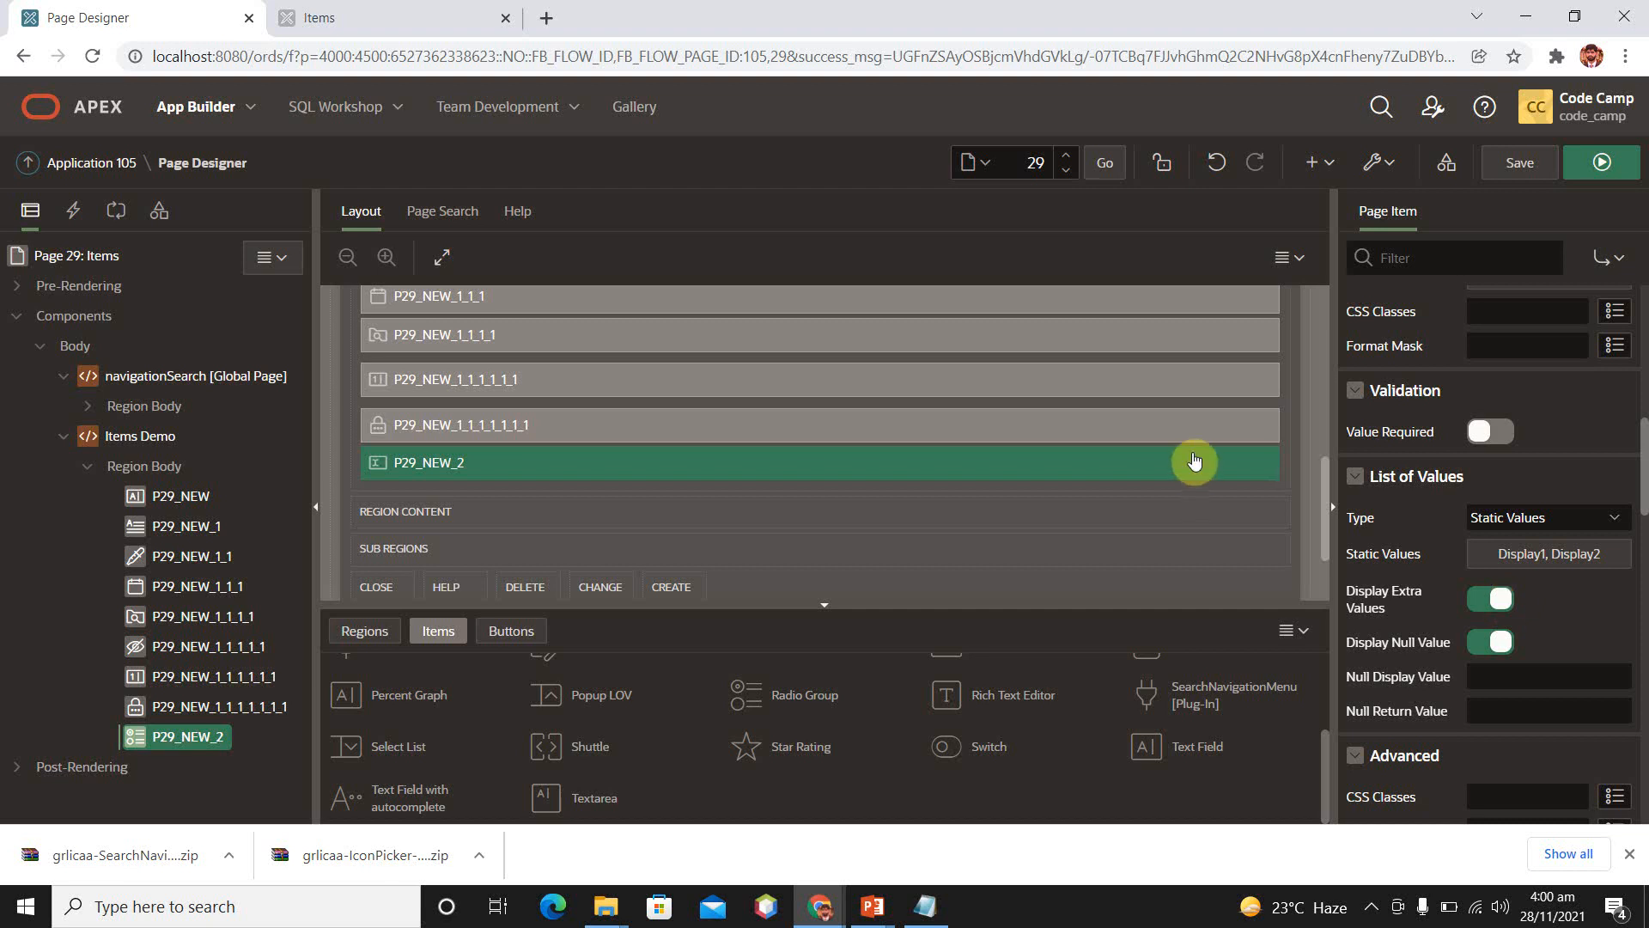
In the Radio Group's static values, set the first entry's display value to Yes and its return value to U.
{"action": "left_click", "coordinate": [1501, 553]}
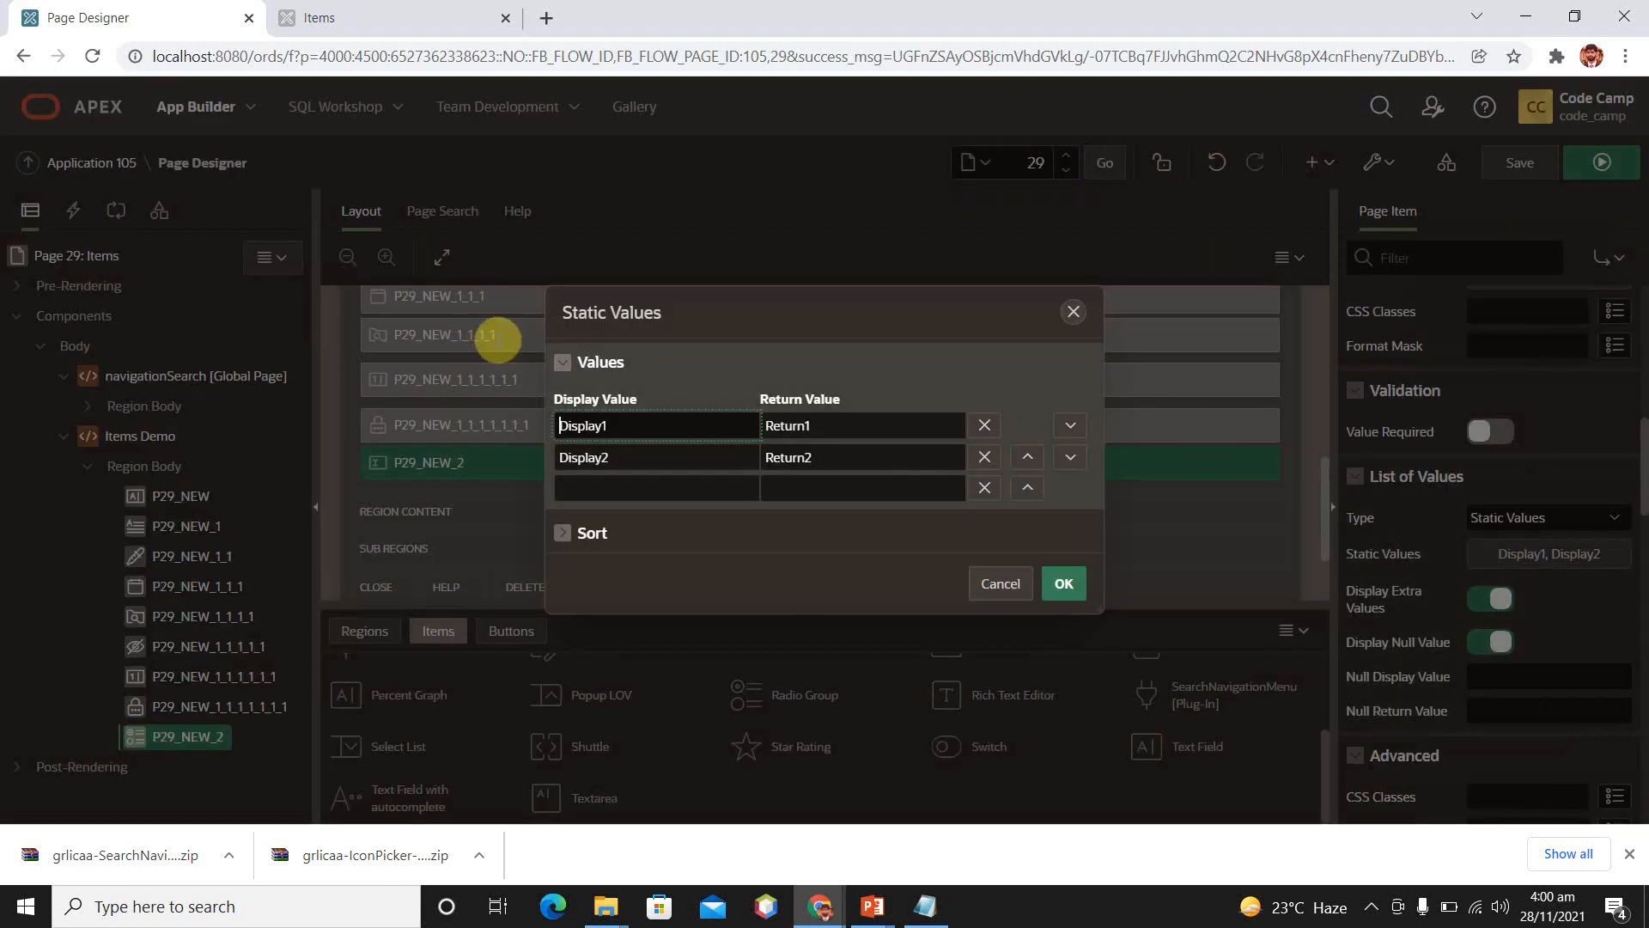
{"action": "left_click", "coordinate": [621, 425]}
{"action": "key", "text": "BackSpace"}
{"action": "key", "text": "BackSpace"}
{"action": "key", "text": "BackSpace"}
{"action": "key", "text": "BackSpace"}
{"action": "key", "text": "BackSpace"}
{"action": "key", "text": "BackSpace"}
{"action": "key", "text": "BackSpace"}
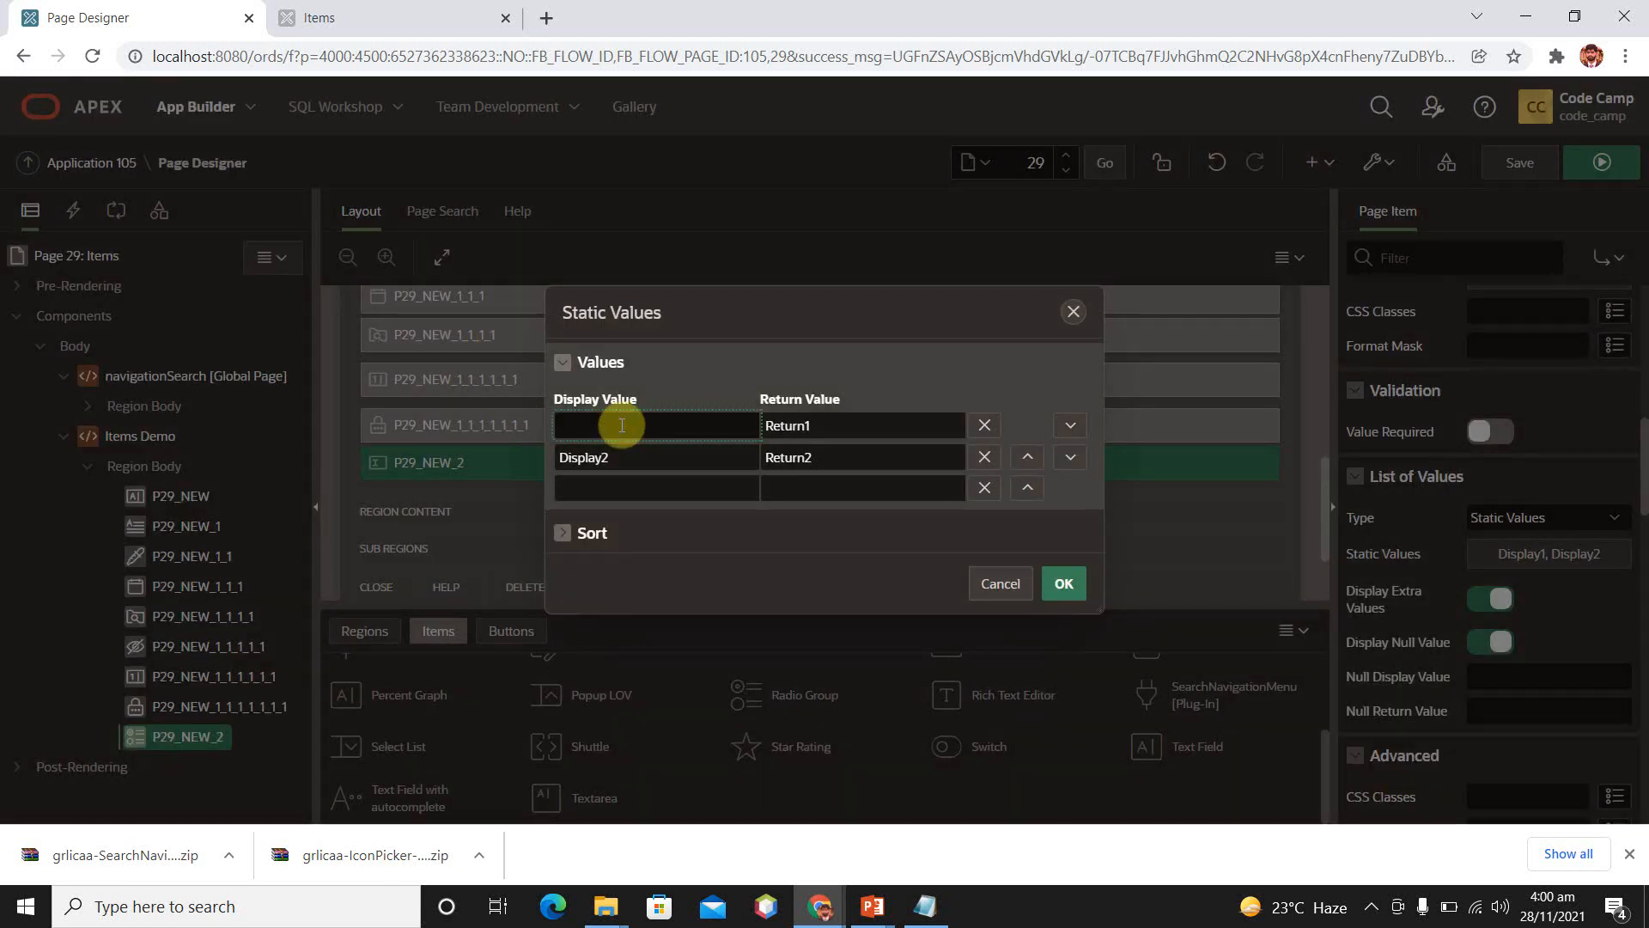
{"action": "type", "text": "Yes"}
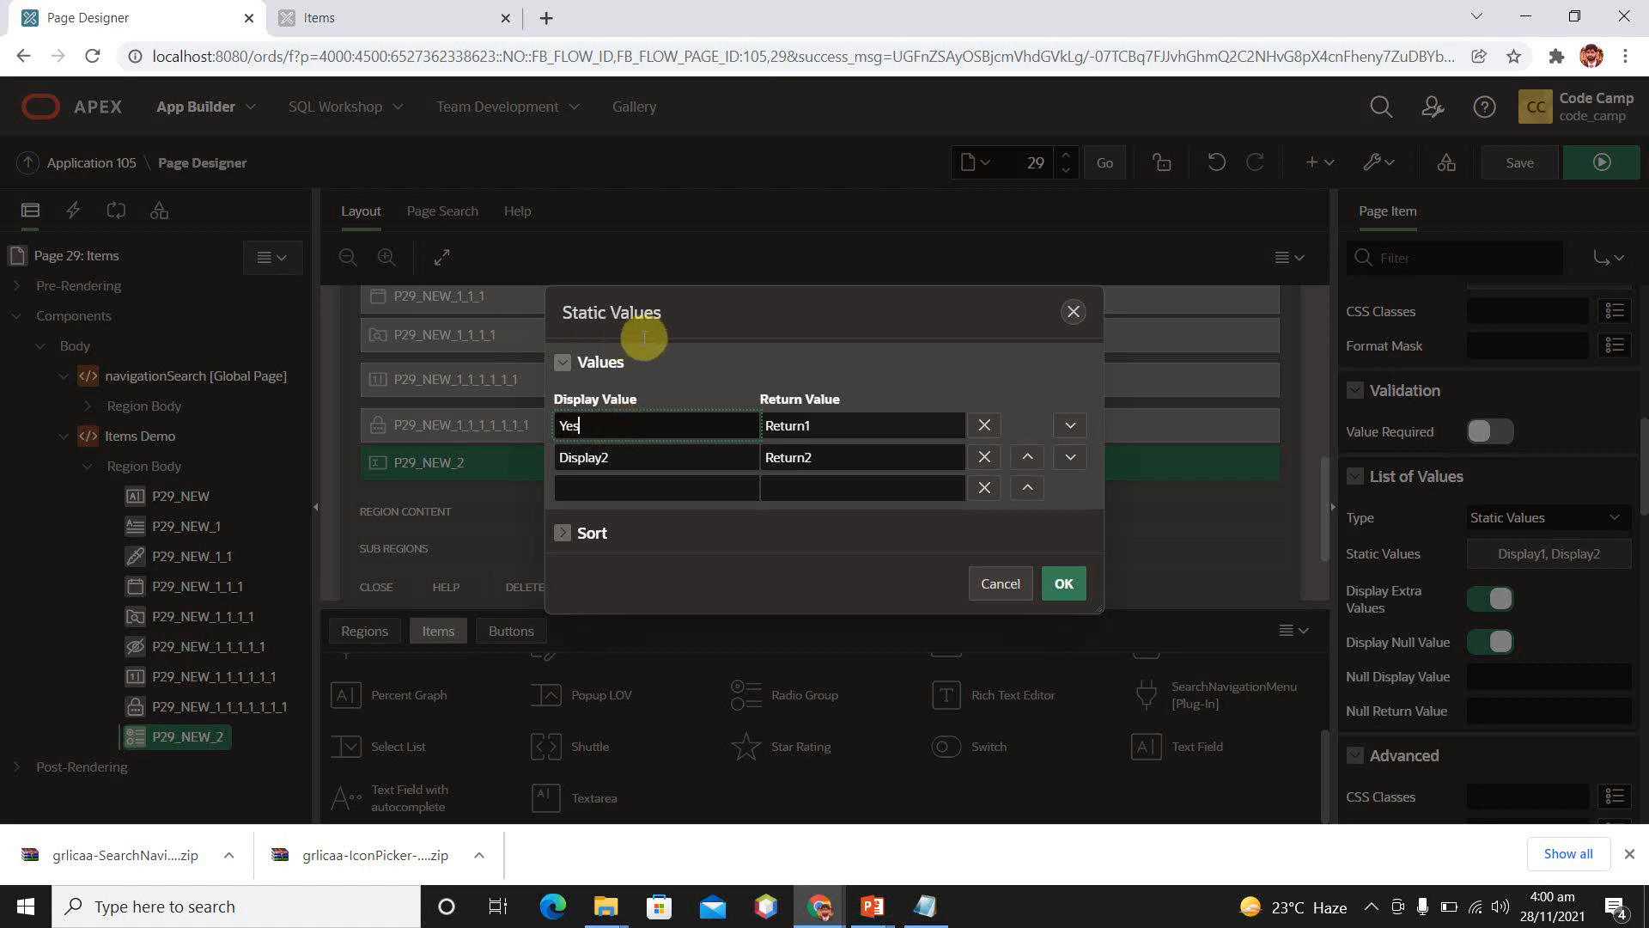
{"action": "left_click", "coordinate": [820, 425]}
{"action": "key", "text": "BackSpace"}
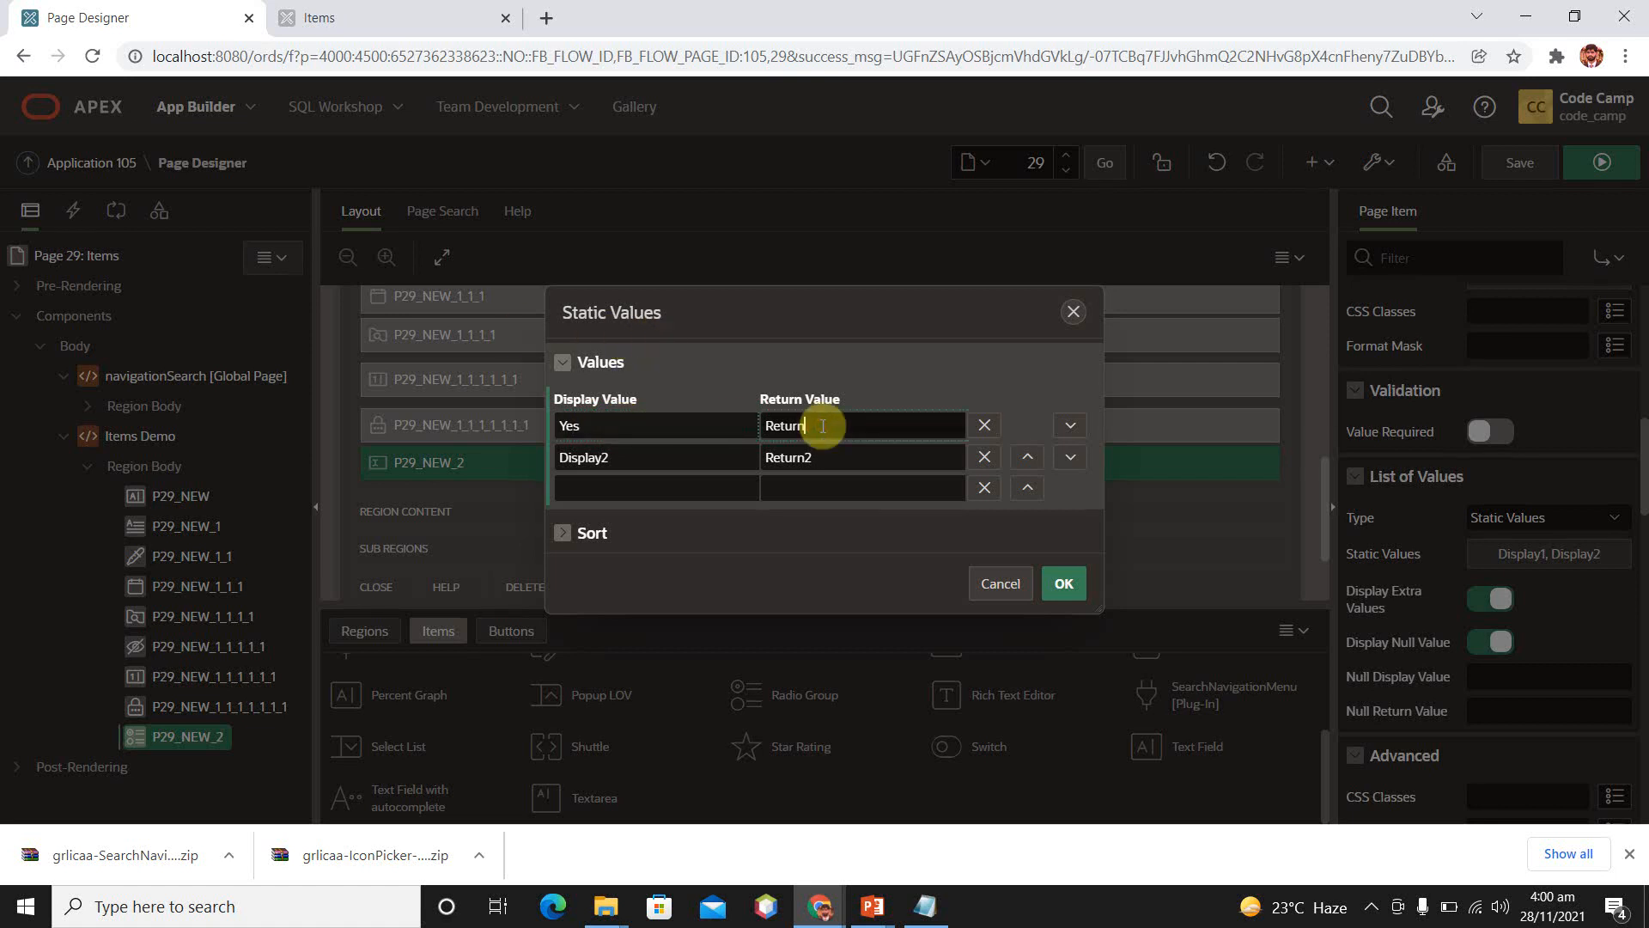
{"action": "key", "text": "BackSpace"}
{"action": "key", "text": "BackSpace"}
{"action": "key", "text": "BackSpace"}
{"action": "type", "text": "U"}
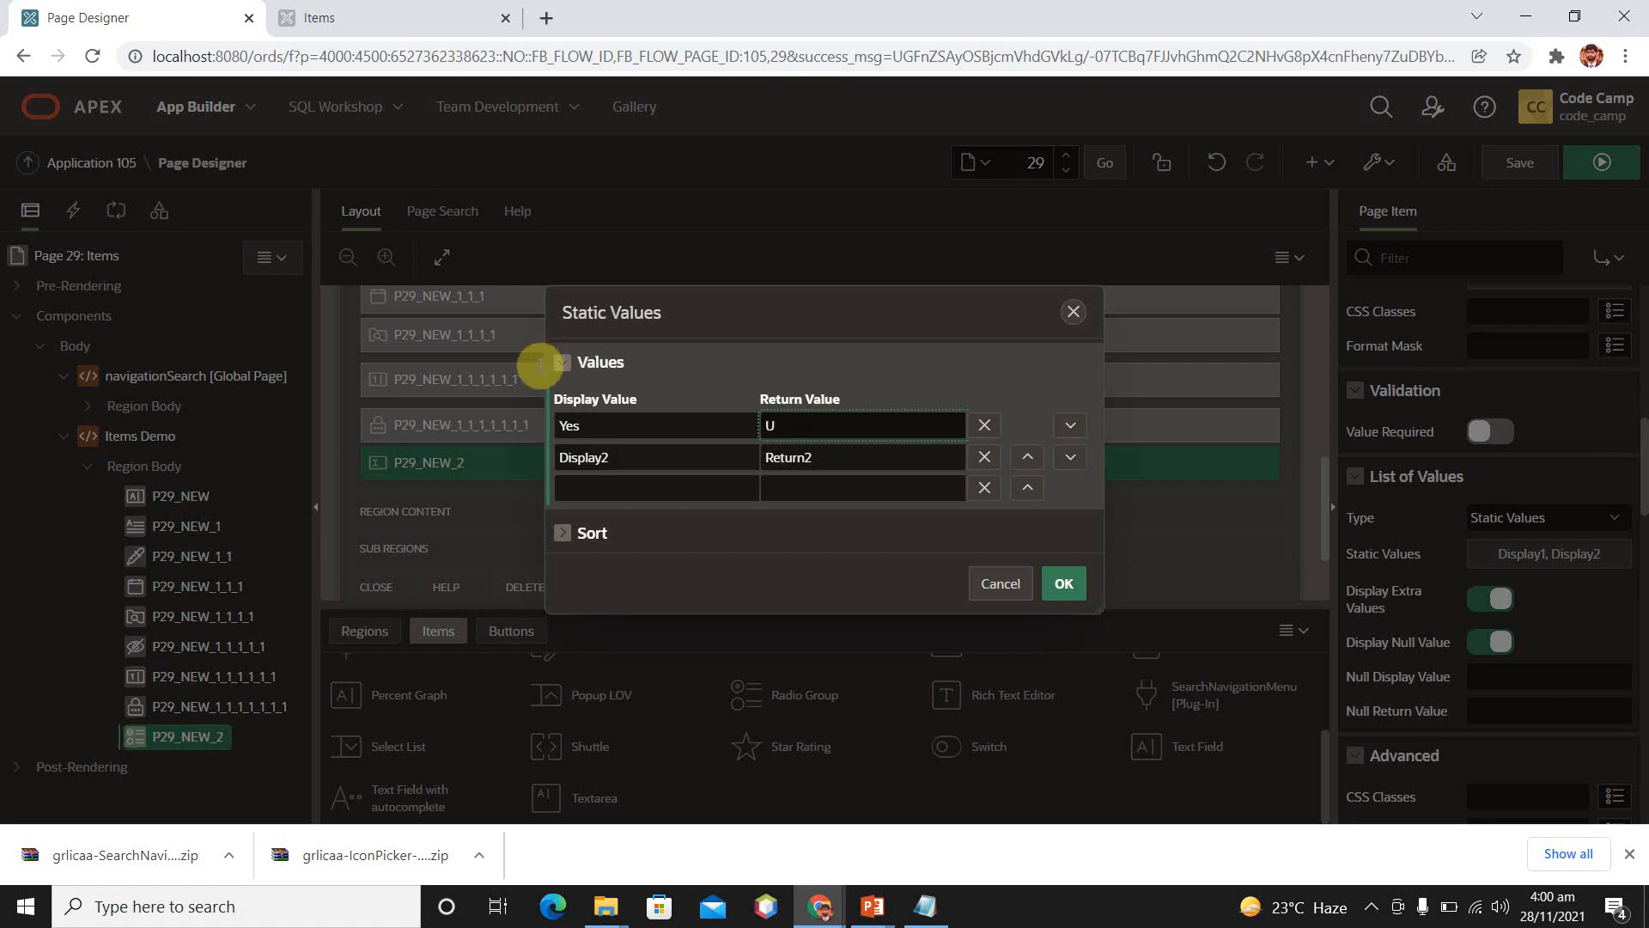
Set the second static entry's display value to No and its return value to N.
{"action": "left_click", "coordinate": [672, 457]}
{"action": "key", "text": "BackSpace"}
{"action": "key", "text": "BackSpace"}
{"action": "key", "text": "BackSpace"}
{"action": "key", "text": "BackSpace"}
{"action": "key", "text": "BackSpace"}
{"action": "key", "text": "BackSpace"}
{"action": "key", "text": "BackSpace"}
{"action": "key", "text": "BackSpace"}
{"action": "type", "text": "No"}
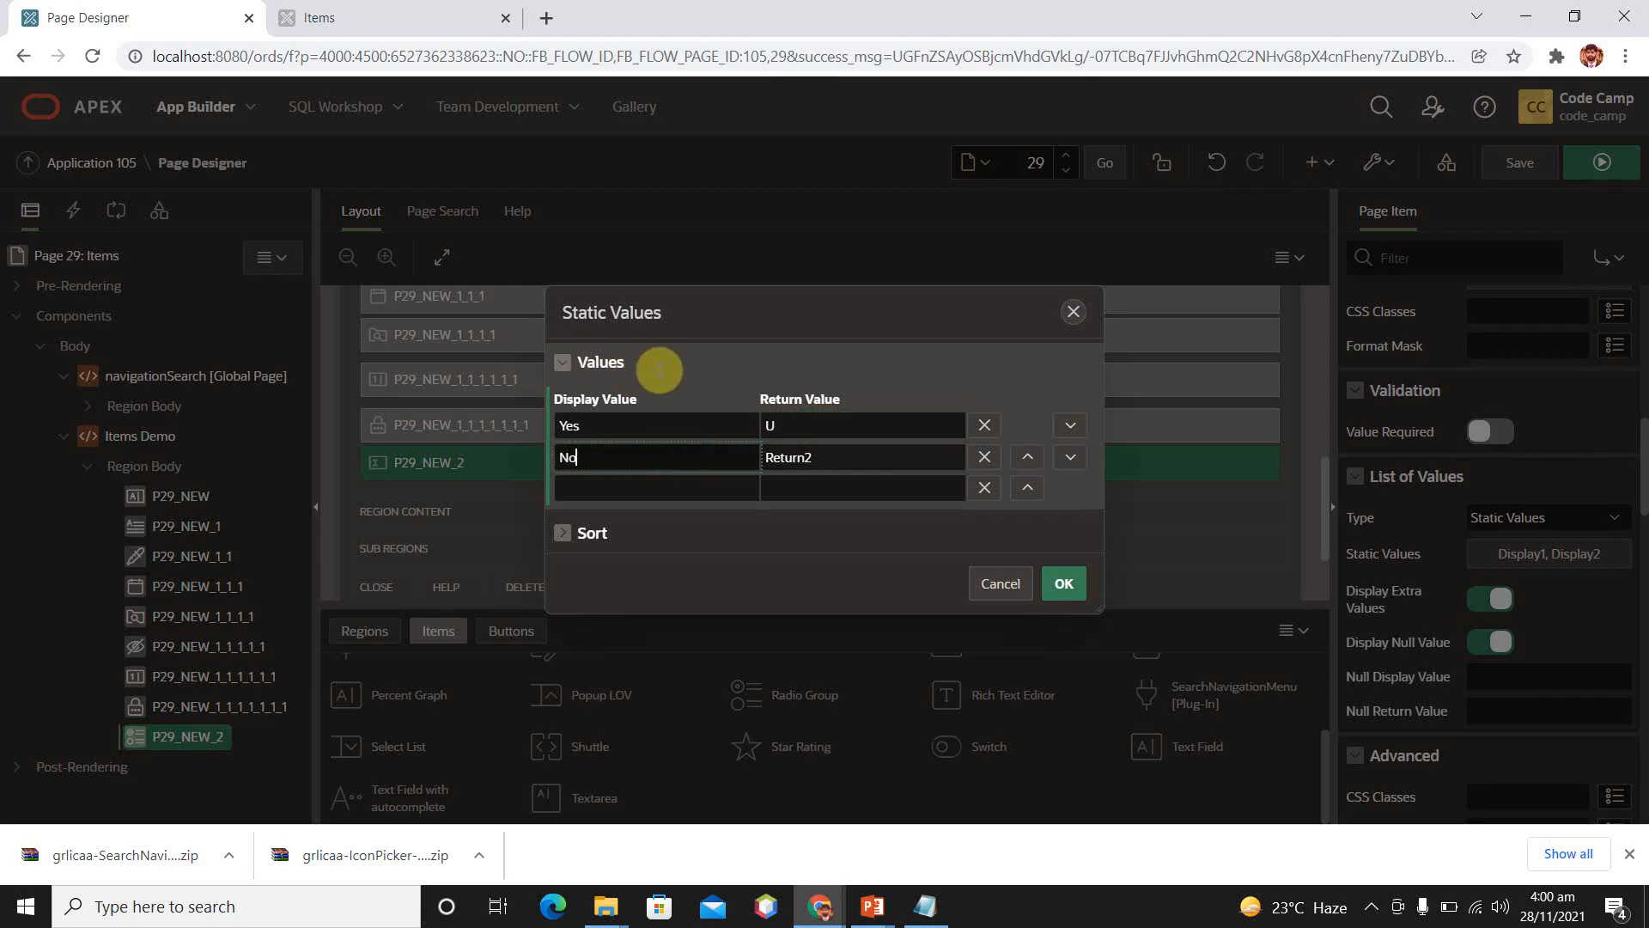
{"action": "left_click", "coordinate": [819, 460]}
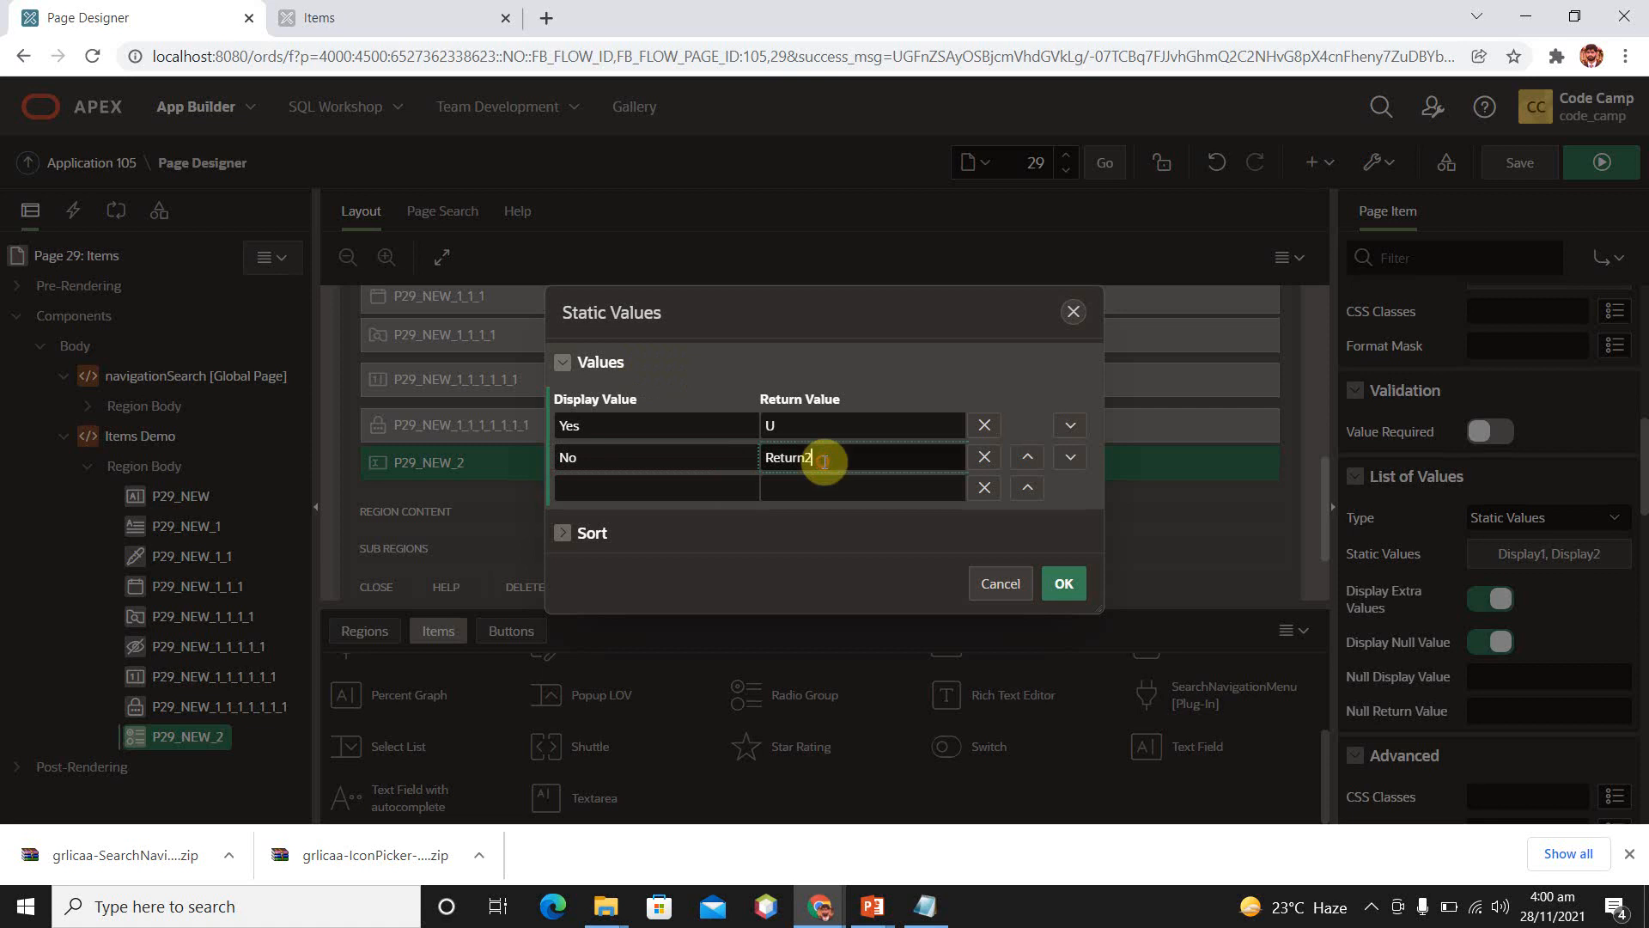
{"action": "key", "text": "BackSpace"}
{"action": "key", "text": "BackSpace"}
{"action": "key", "text": "BackSpace"}
{"action": "key", "text": "BackSpace"}
{"action": "key", "text": "BackSpace"}
{"action": "key", "text": "BackSpace"}
{"action": "key", "text": "BackSpace"}
{"action": "type", "text": "N"}
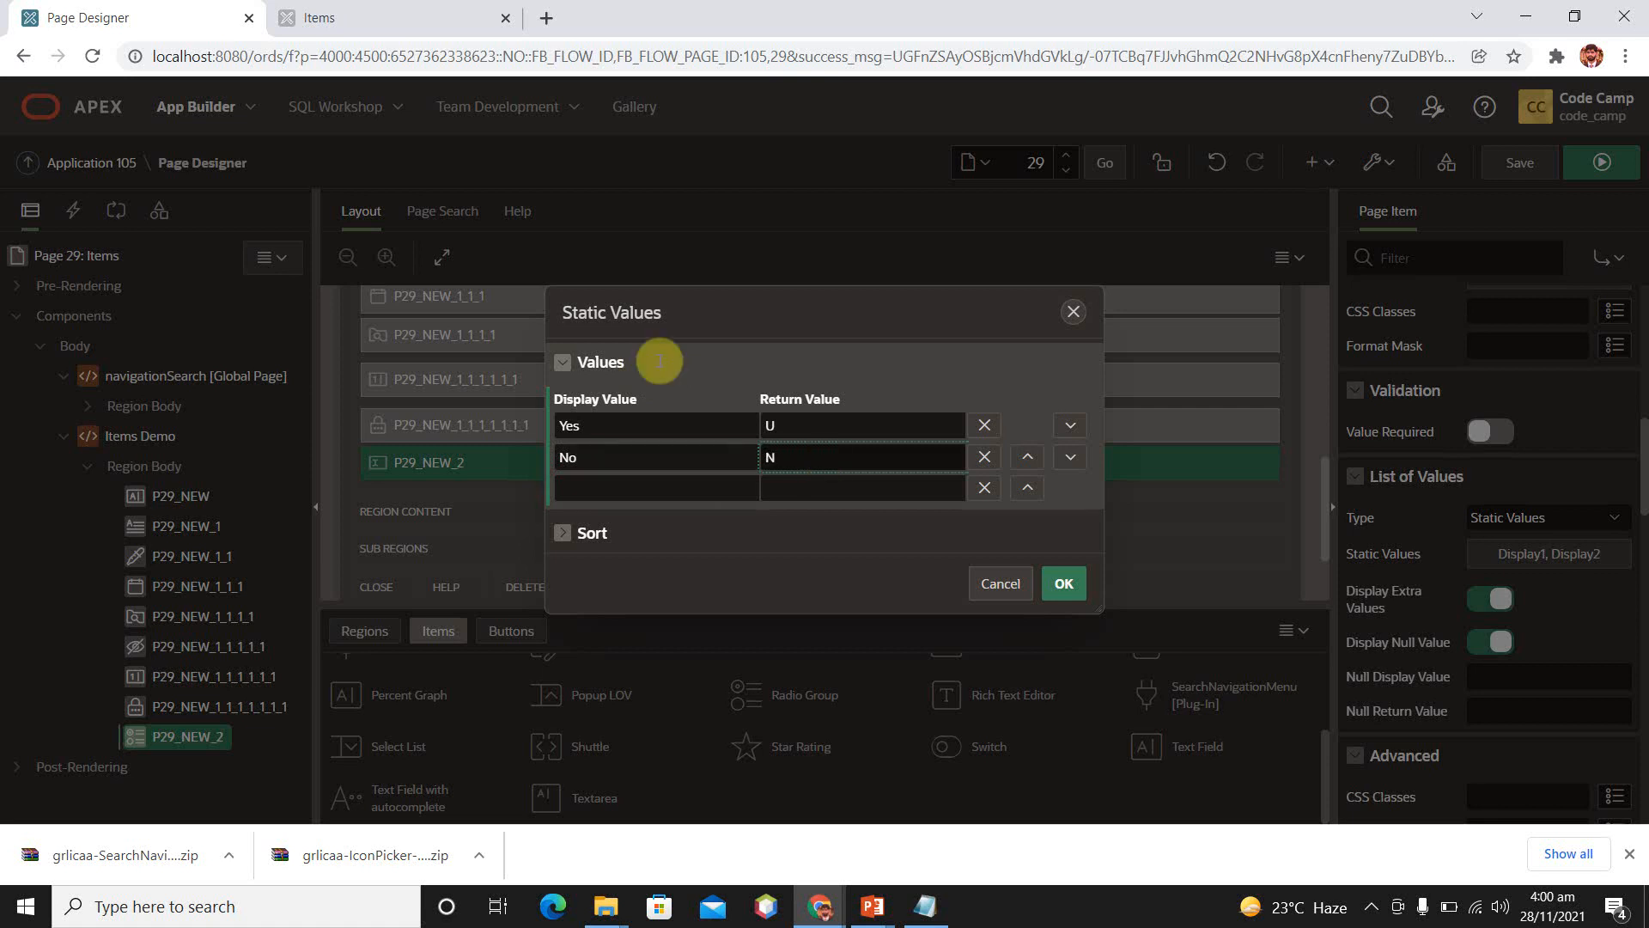
Correct the return value of the Yes entry to Y and apply the static values.
{"action": "left_click", "coordinate": [822, 426]}
{"action": "key", "text": "BackSpace"}
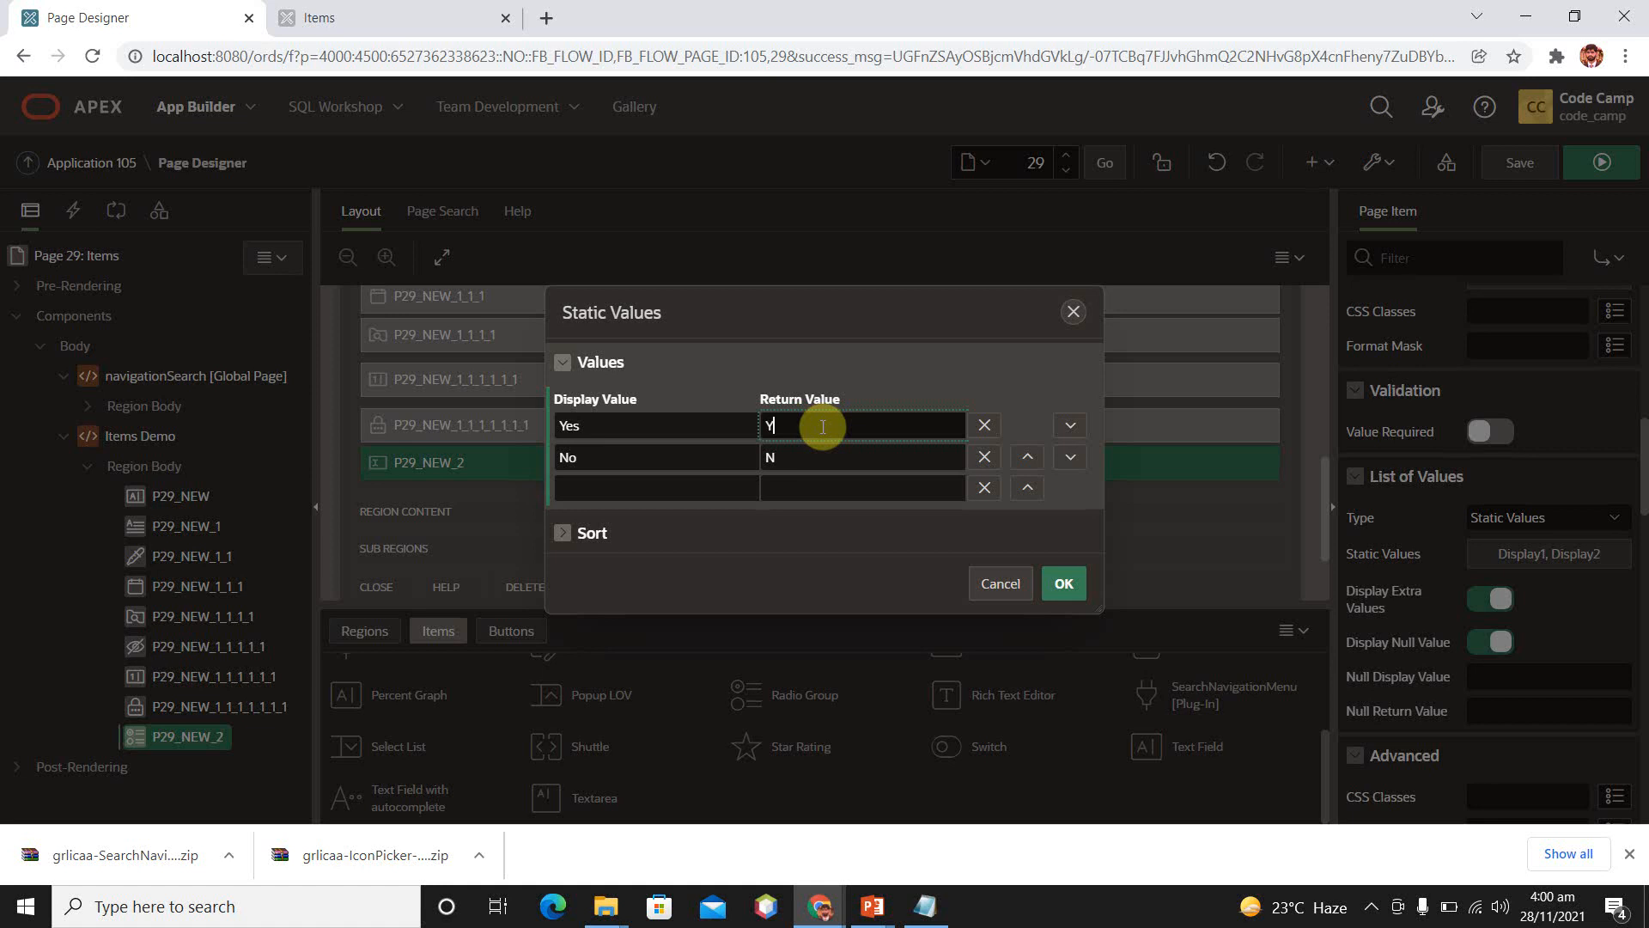
{"action": "left_click", "coordinate": [1064, 583]}
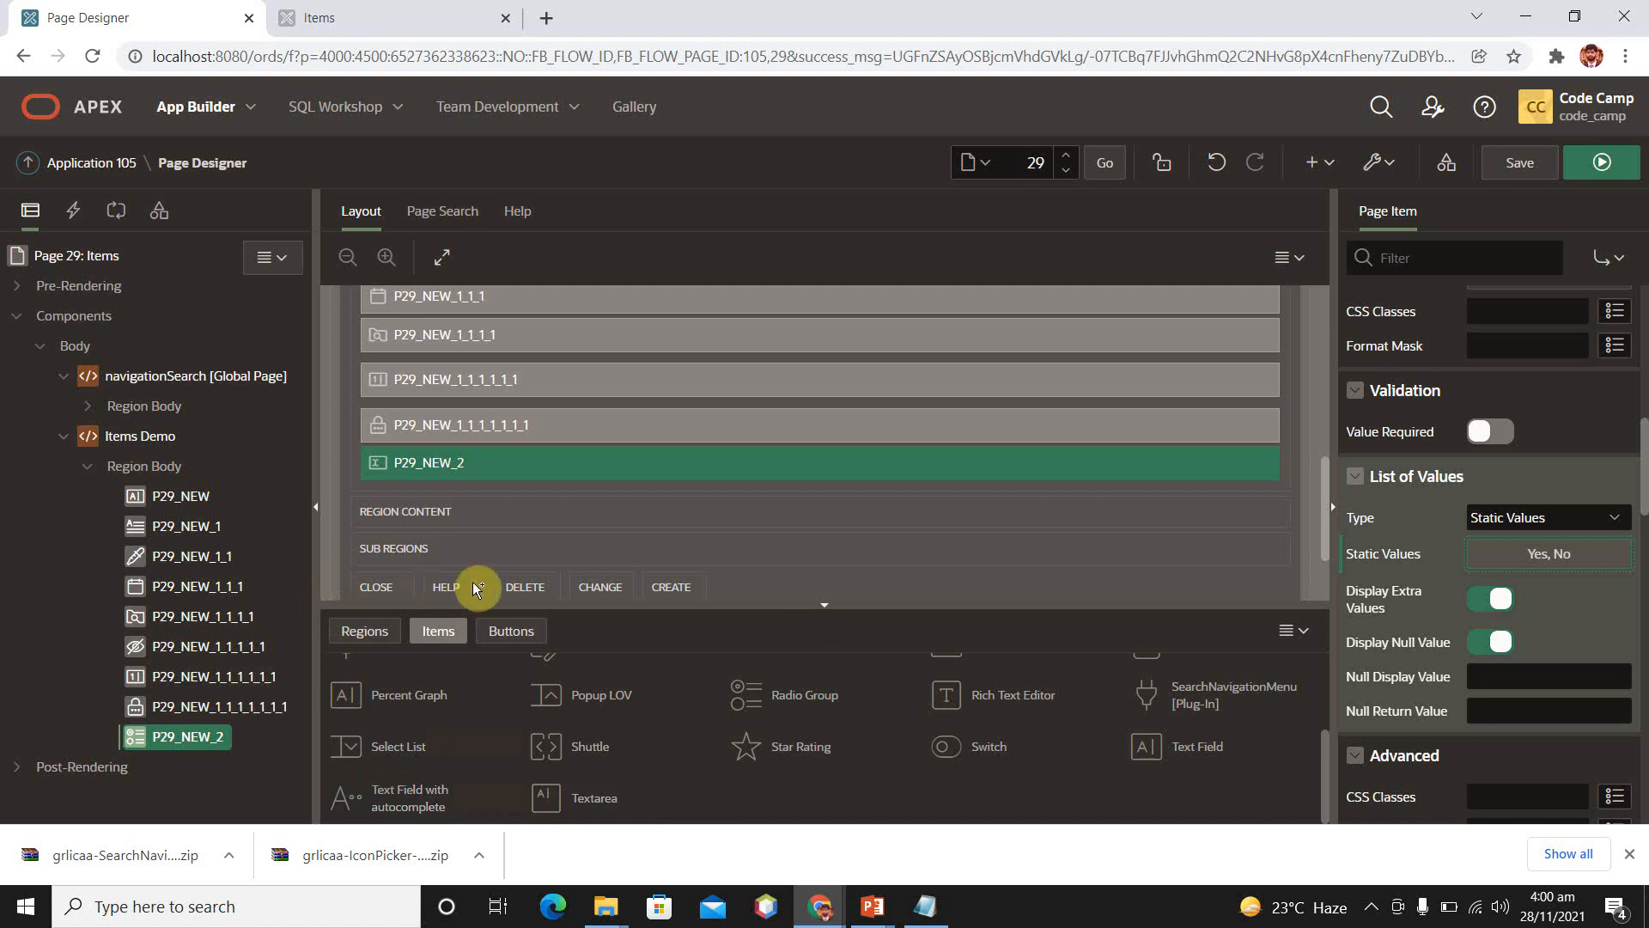
Add a Rich Text Editor item and a Switch item below the Radio Group item in the Items Demo region.
{"action": "left_click_drag", "start_coordinate": [565, 602], "coordinate": [565, 601]}
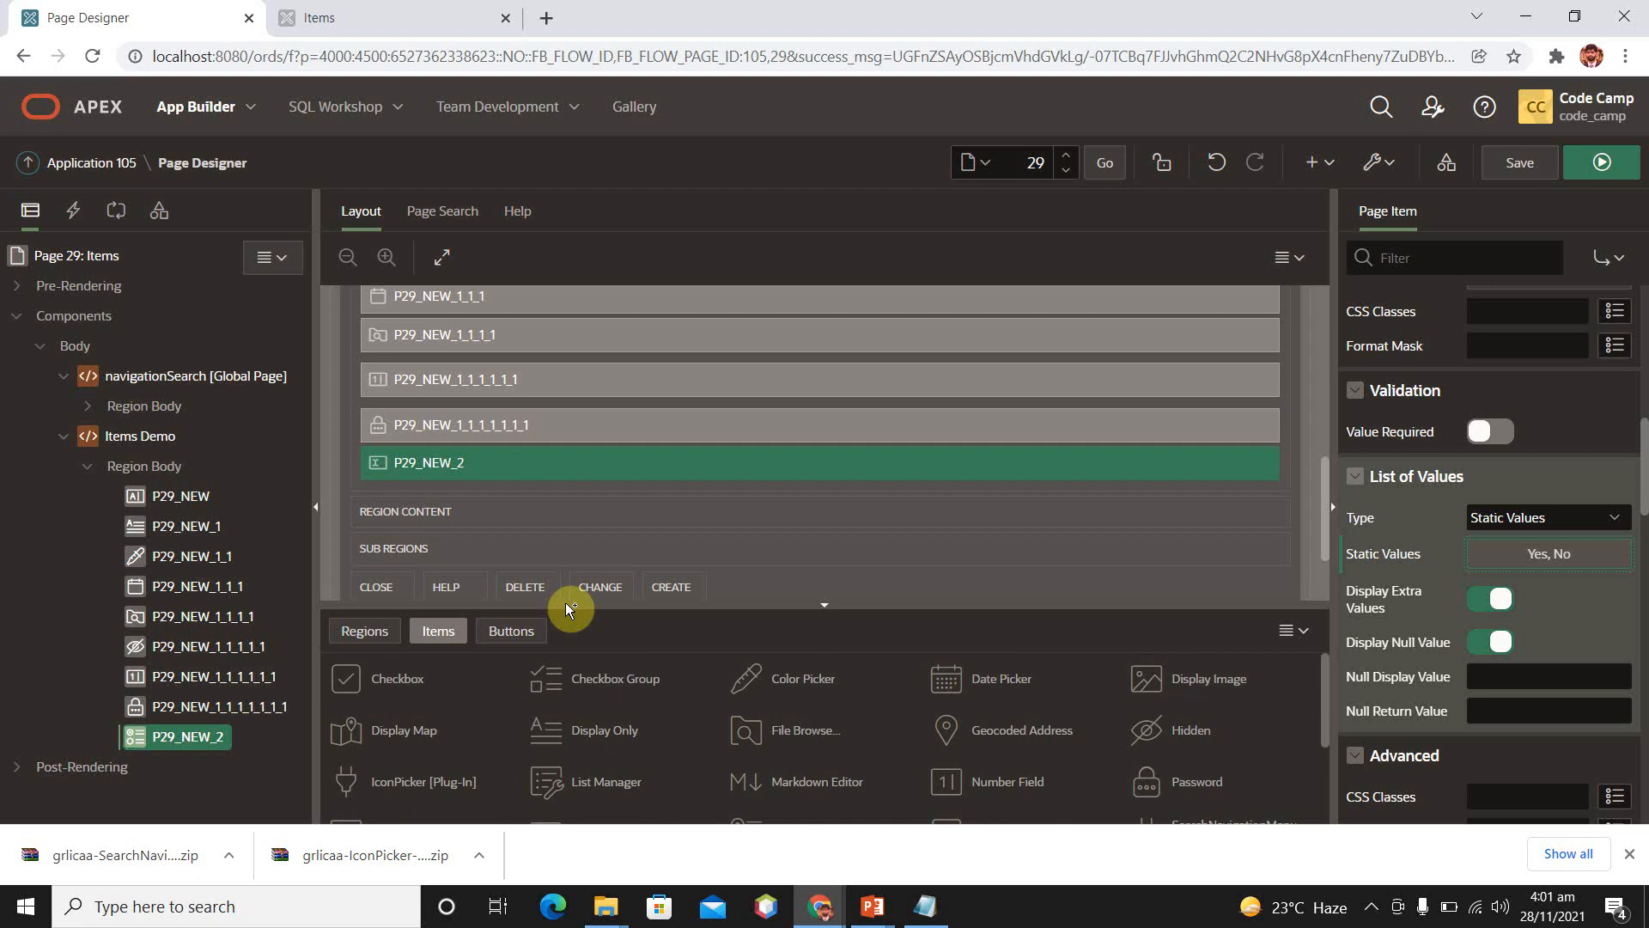
{"action": "scroll", "coordinate": [565, 603], "scroll_direction": "down", "scroll_amount": 1}
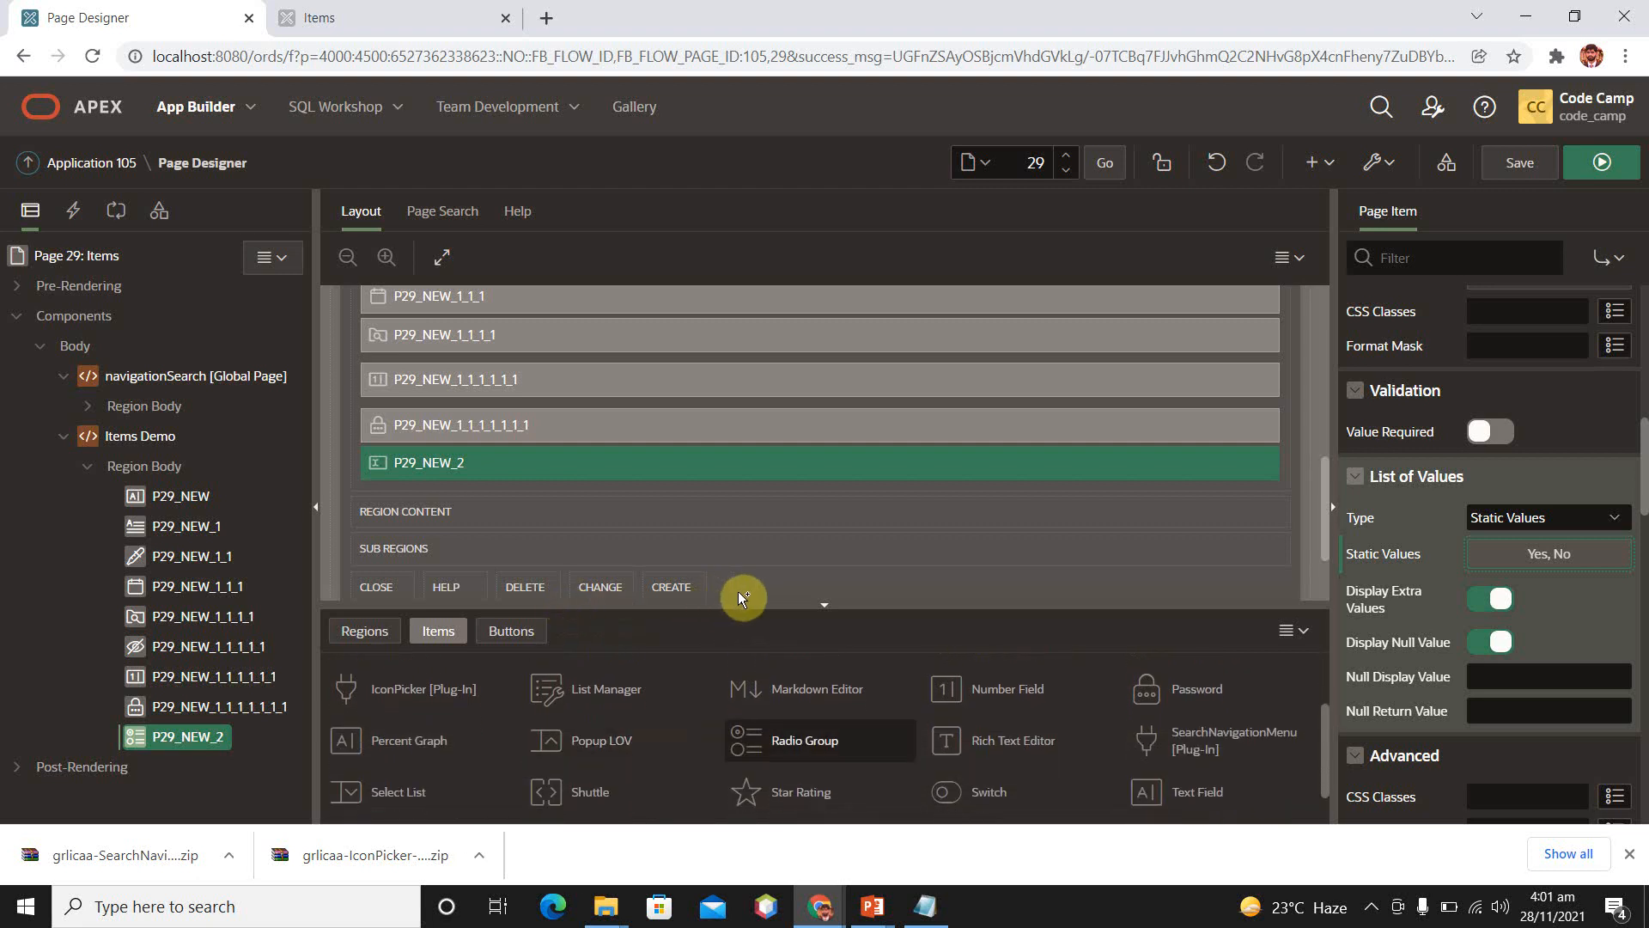
{"action": "left_click_drag", "start_coordinate": [783, 593], "coordinate": [409, 521]}
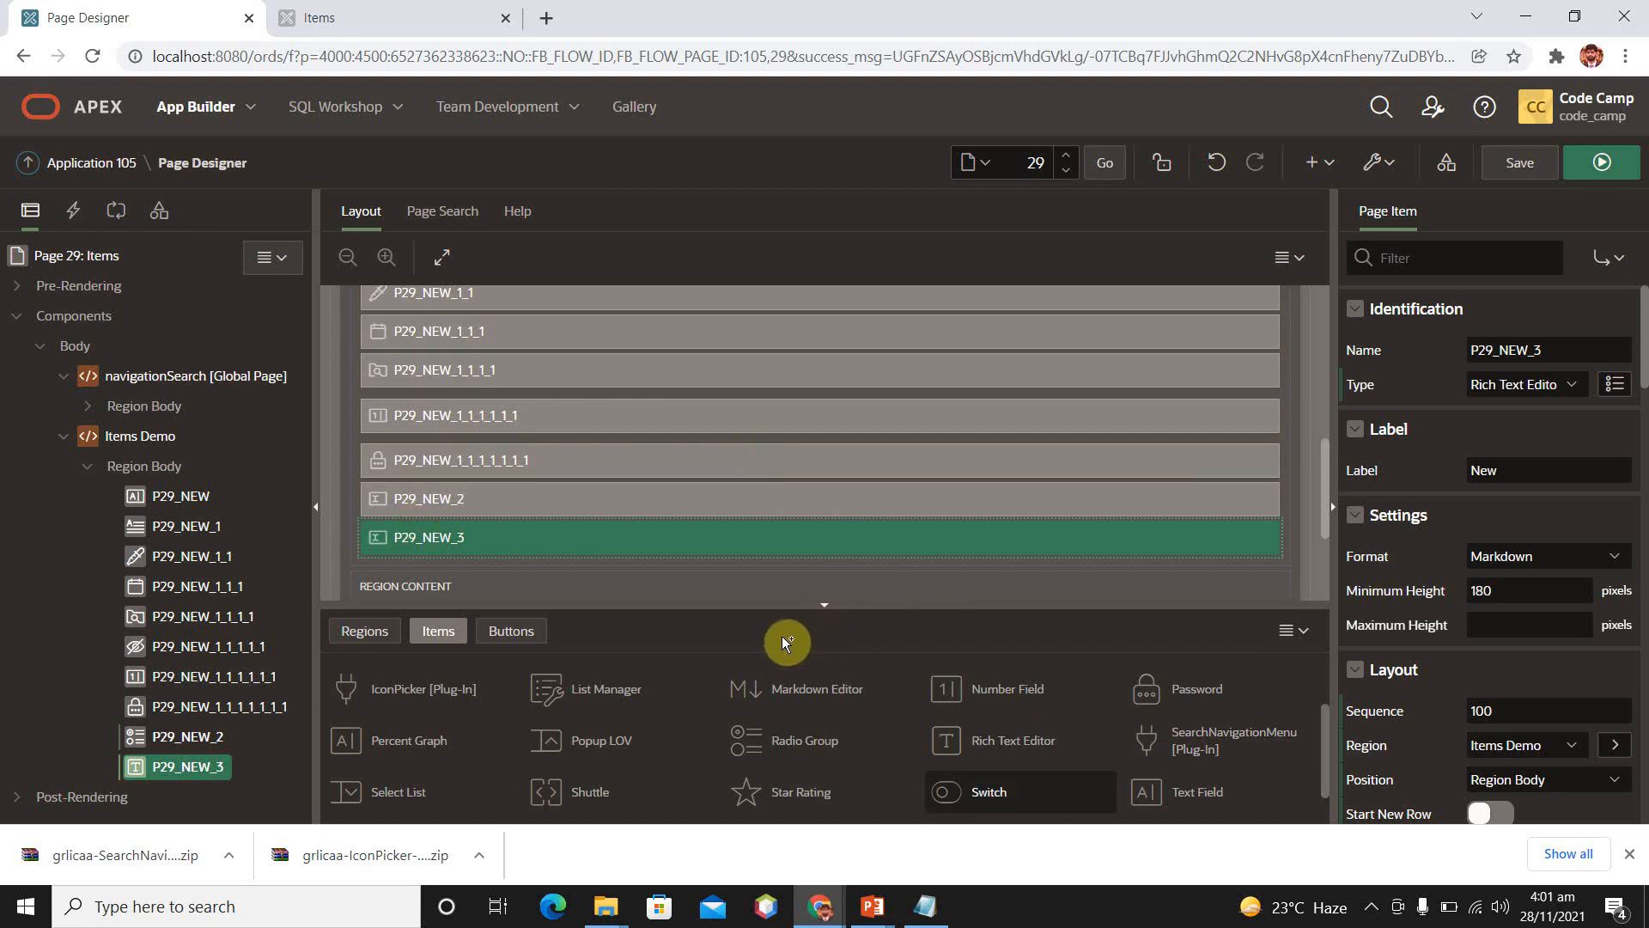
{"action": "left_click_drag", "start_coordinate": [744, 615], "coordinate": [397, 549]}
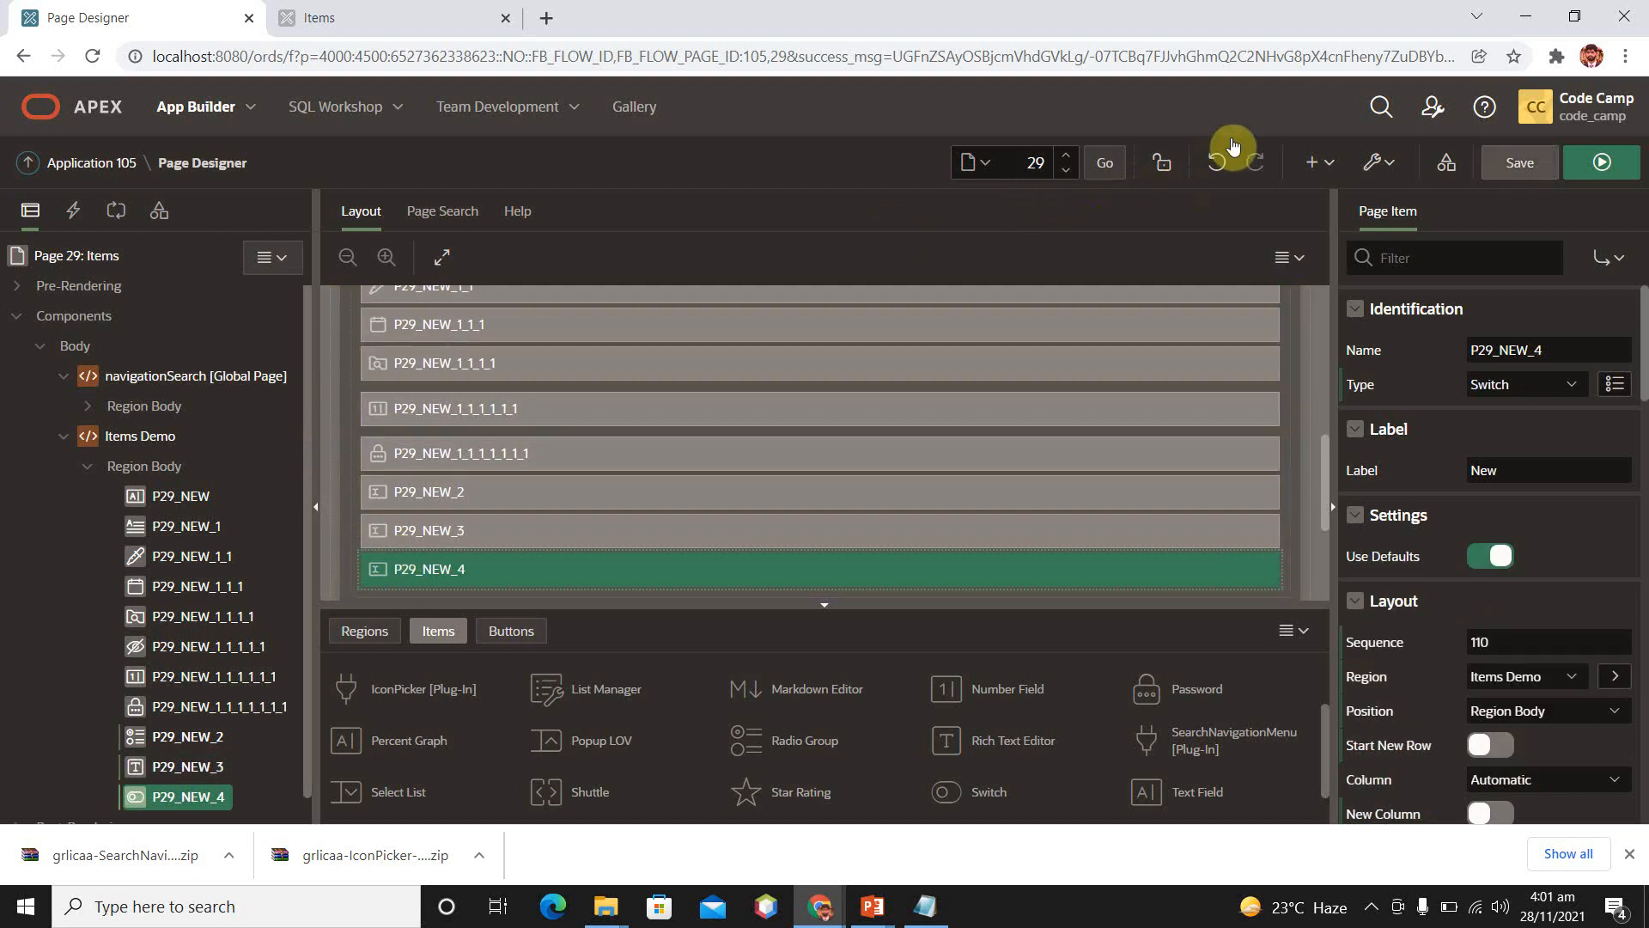
Save and run the page, and try each Radio Group option in turn, finishing with Yes.
{"action": "left_click", "coordinate": [1537, 170]}
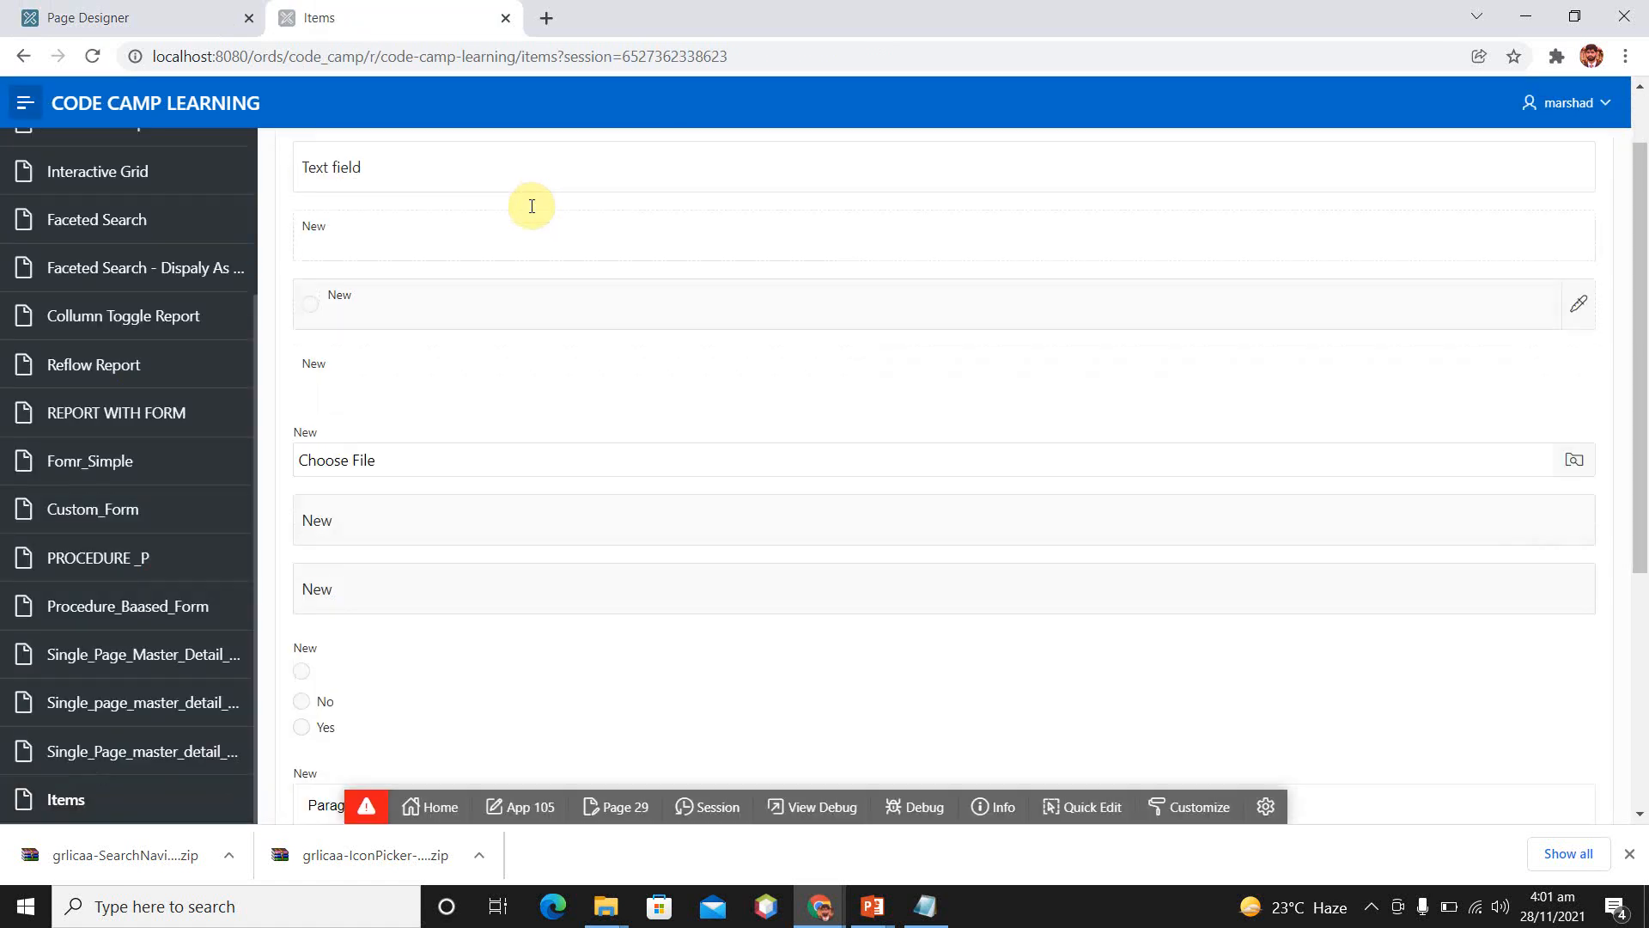
{"action": "scroll", "coordinate": [534, 213], "scroll_direction": "down", "scroll_amount": 3}
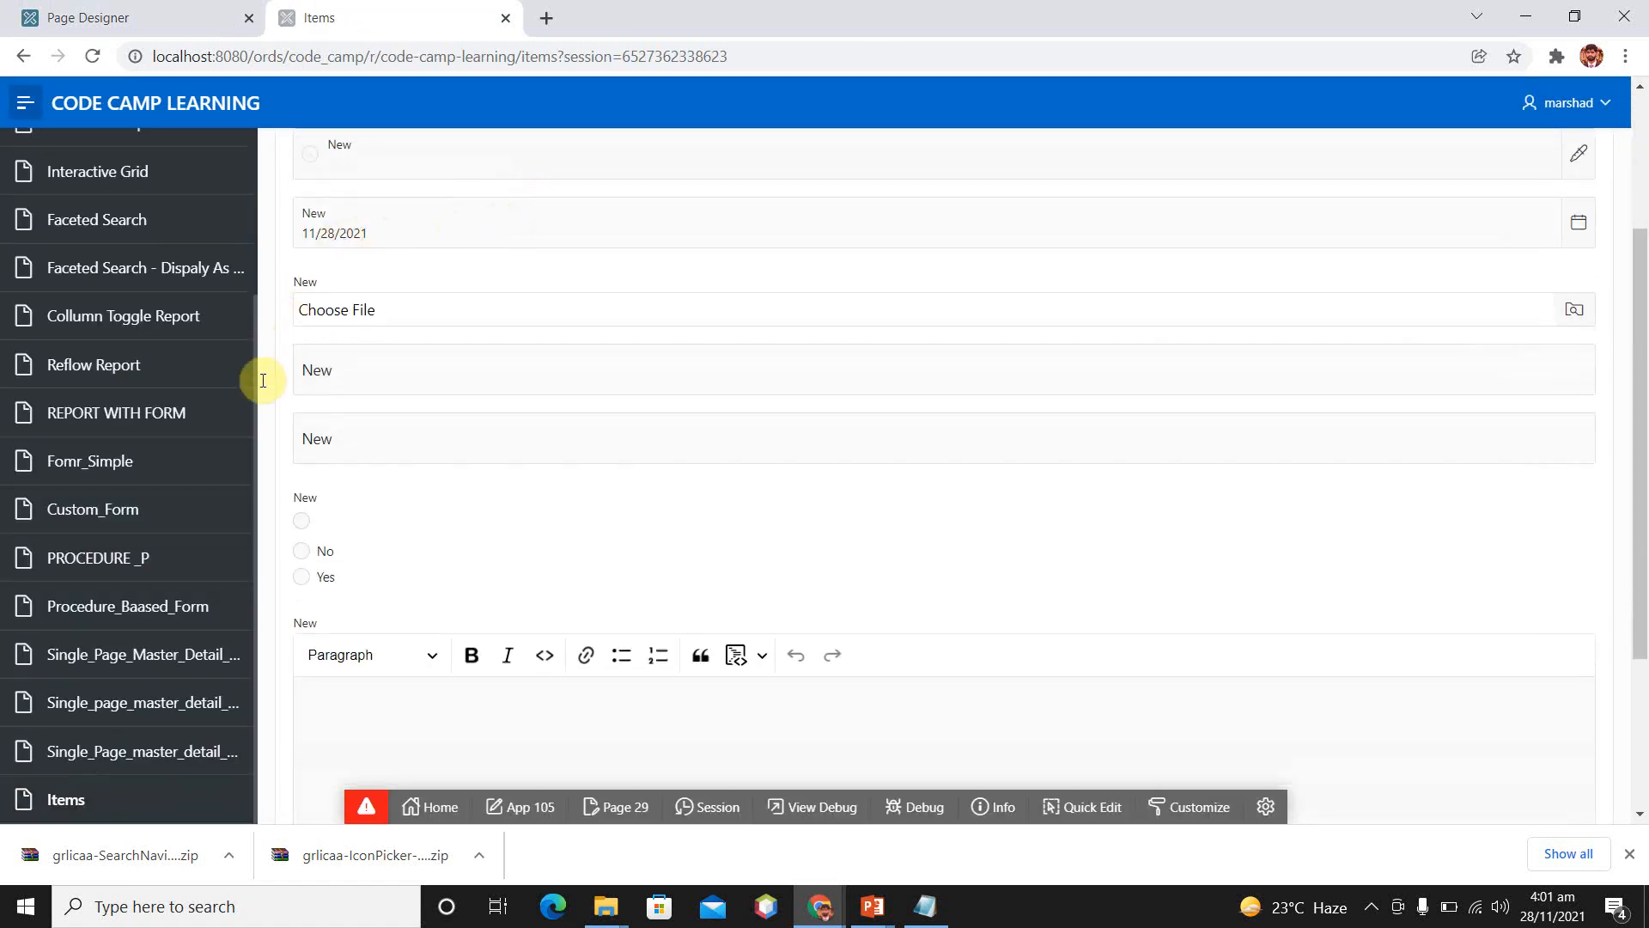
{"action": "left_click", "coordinate": [300, 523]}
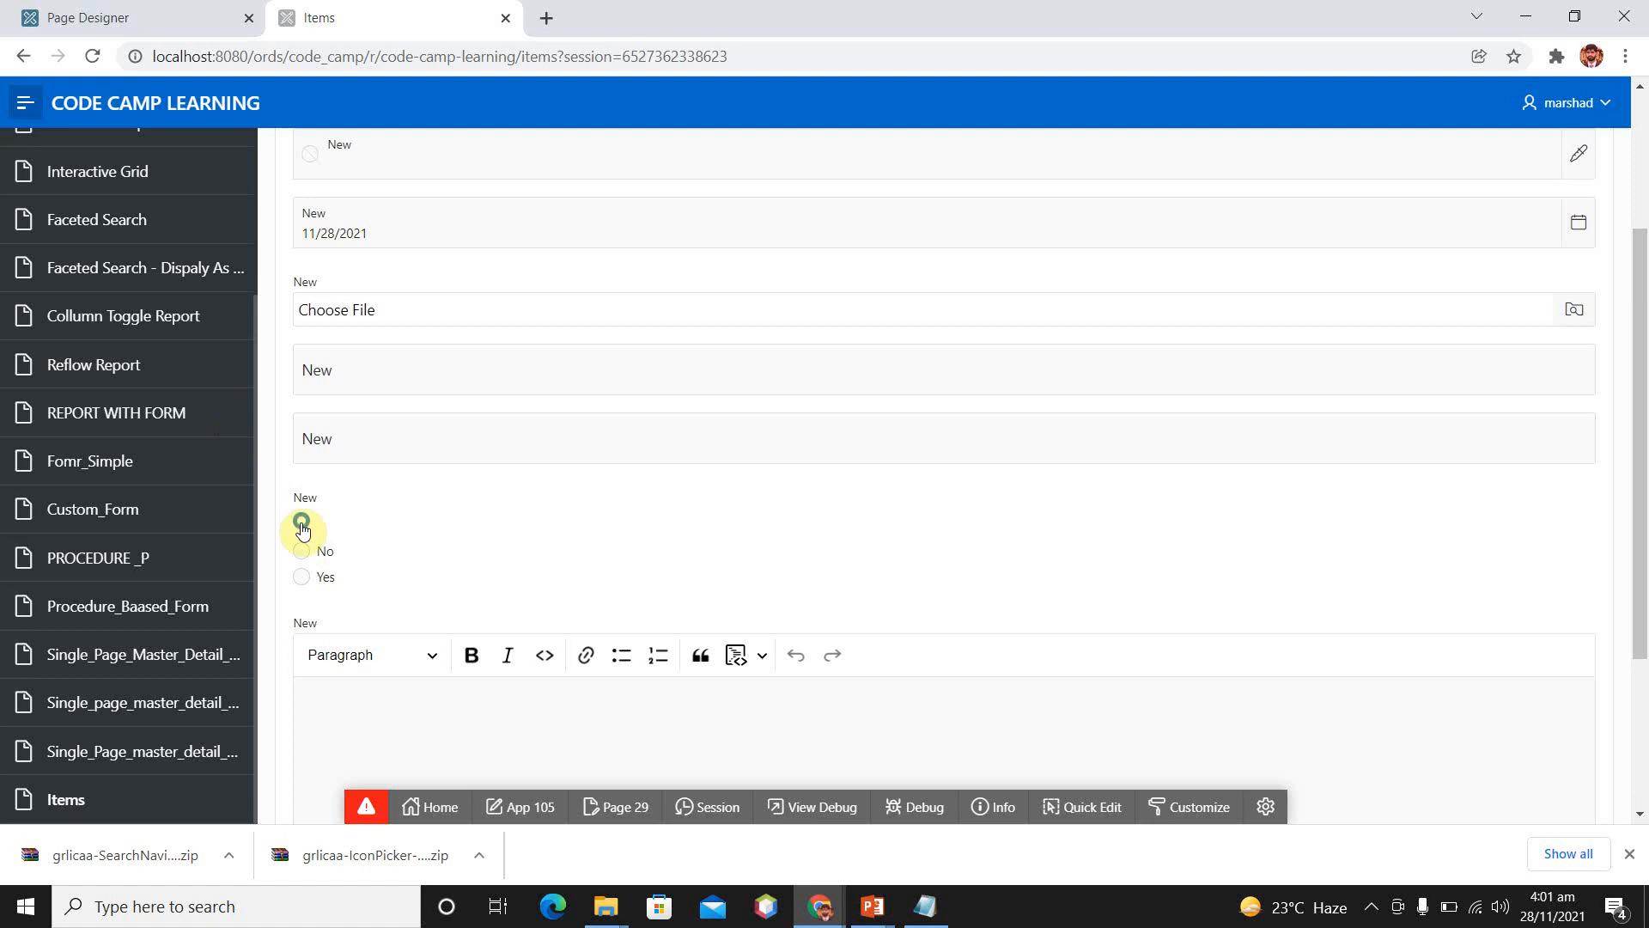
{"action": "left_click", "coordinate": [300, 551]}
{"action": "left_click", "coordinate": [301, 577]}
Enter BOLD in the rich text editor and format the text as bold and italic.
{"action": "scroll", "coordinate": [344, 453], "scroll_direction": "down", "scroll_amount": 3}
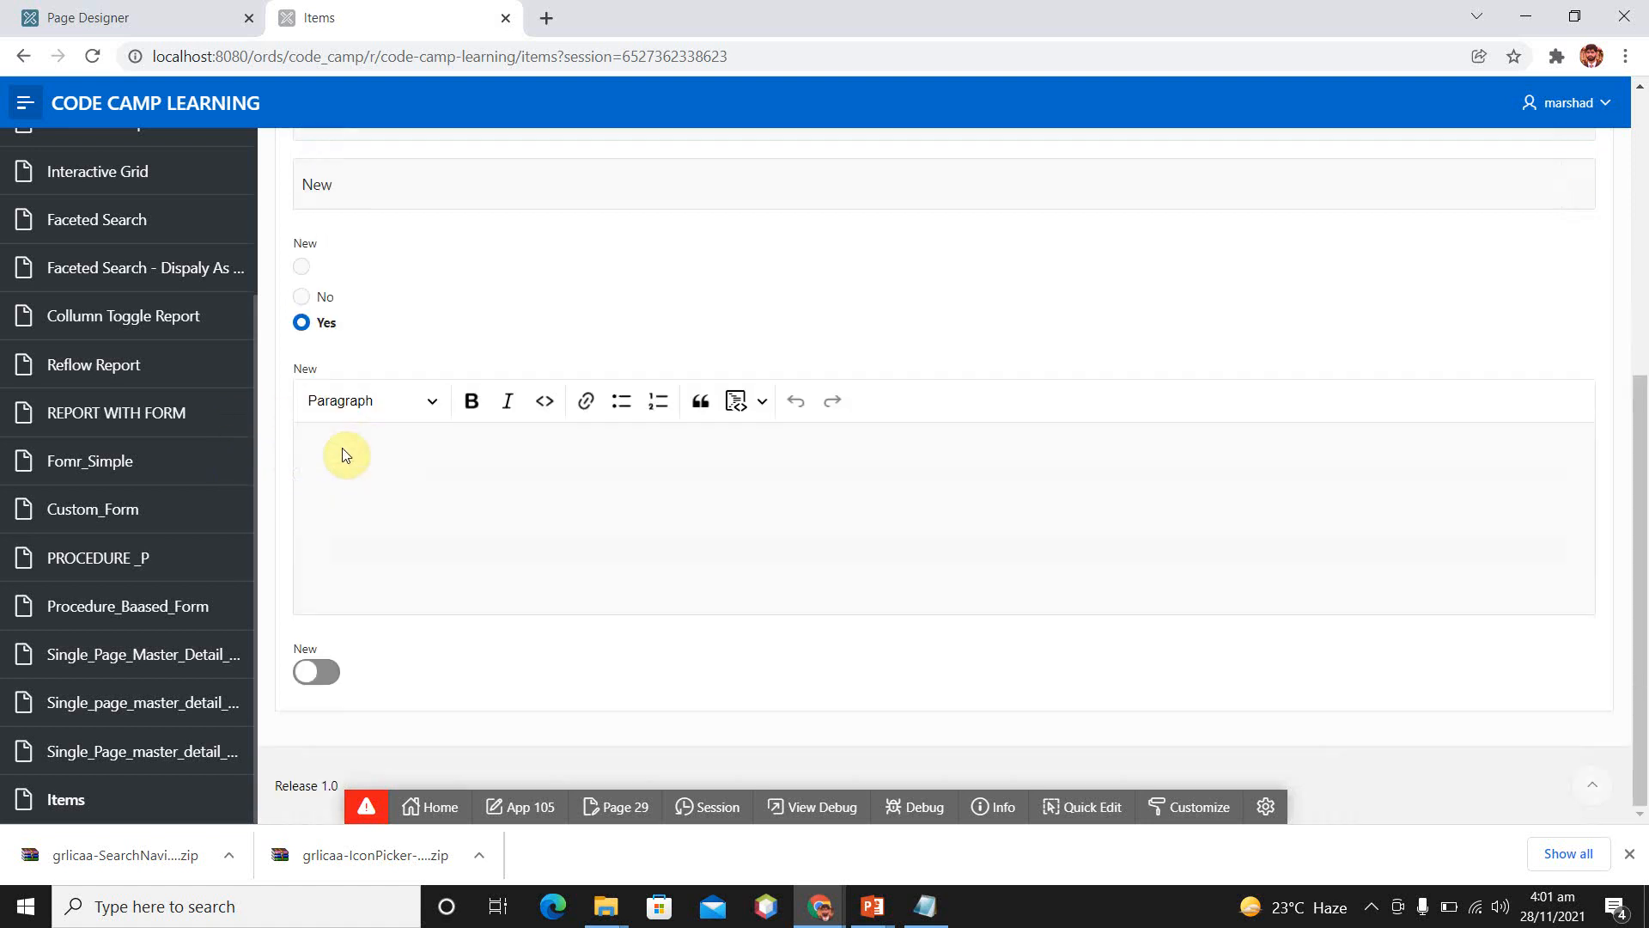
{"action": "left_click", "coordinate": [437, 527]}
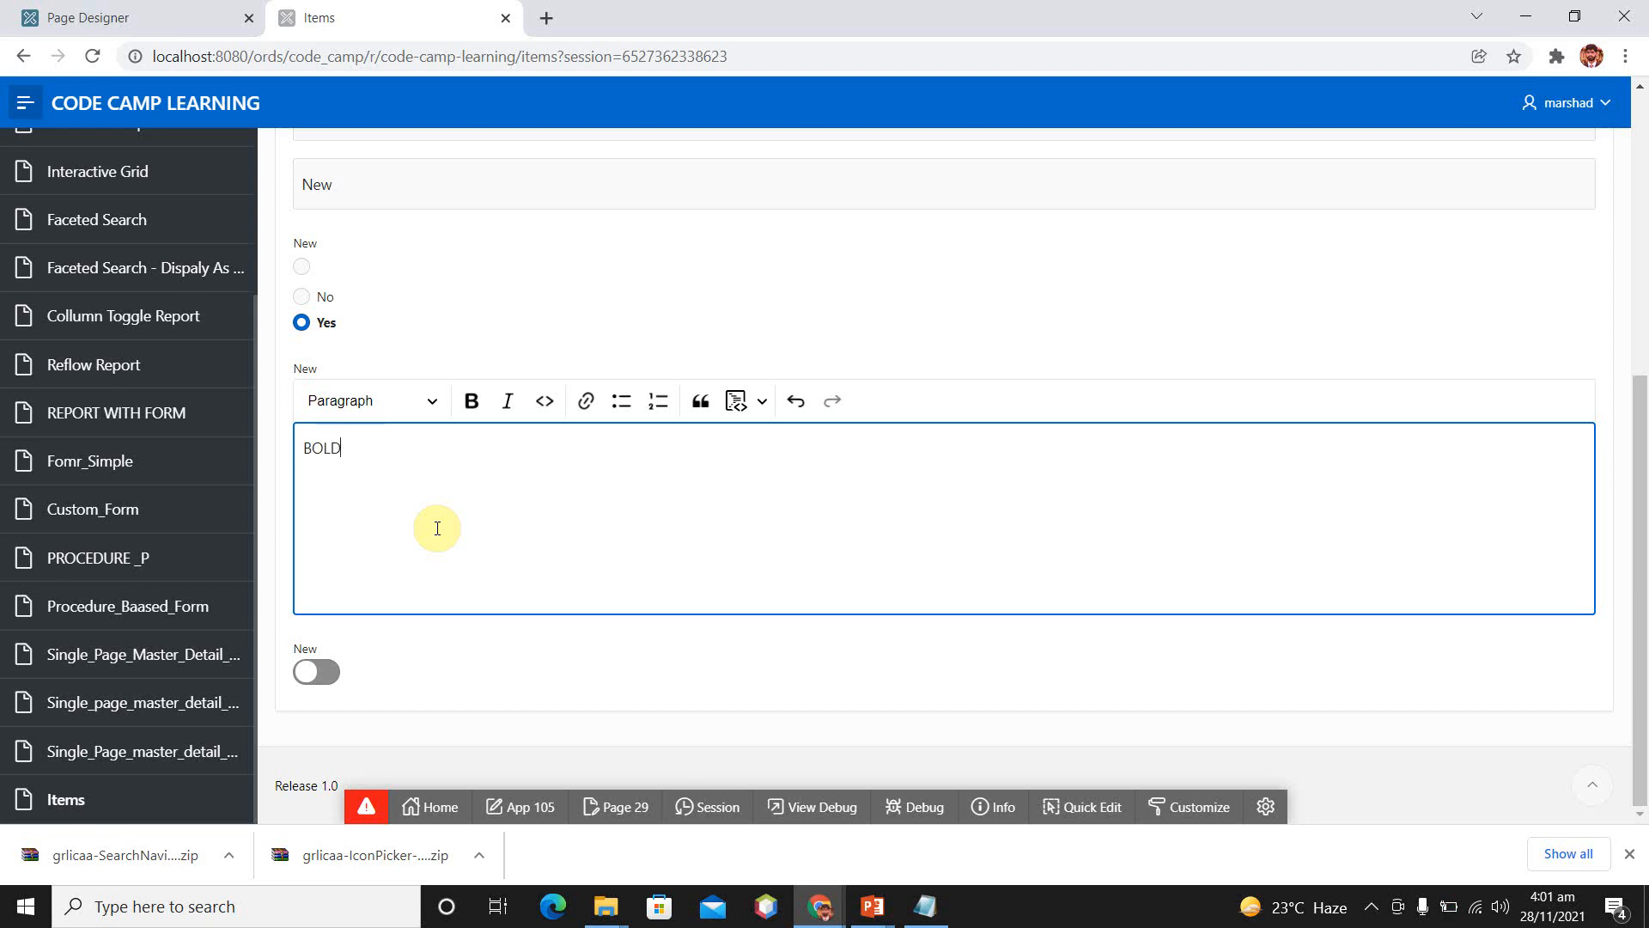
{"action": "key", "text": "ctrl+a"}
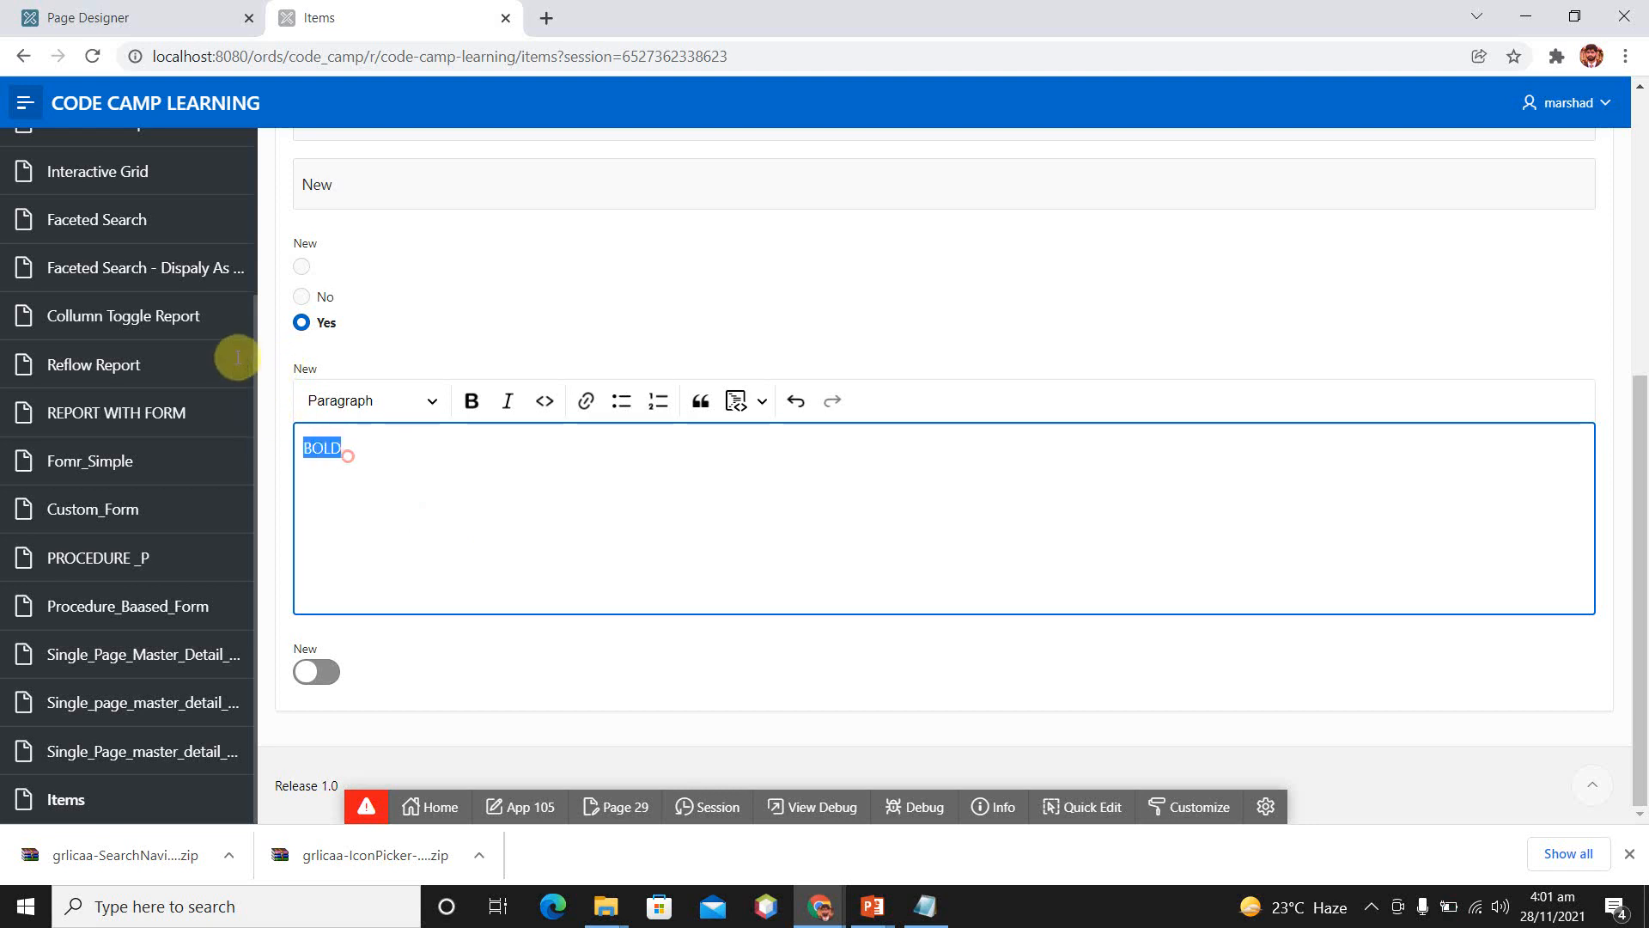
{"action": "left_click", "coordinate": [471, 400]}
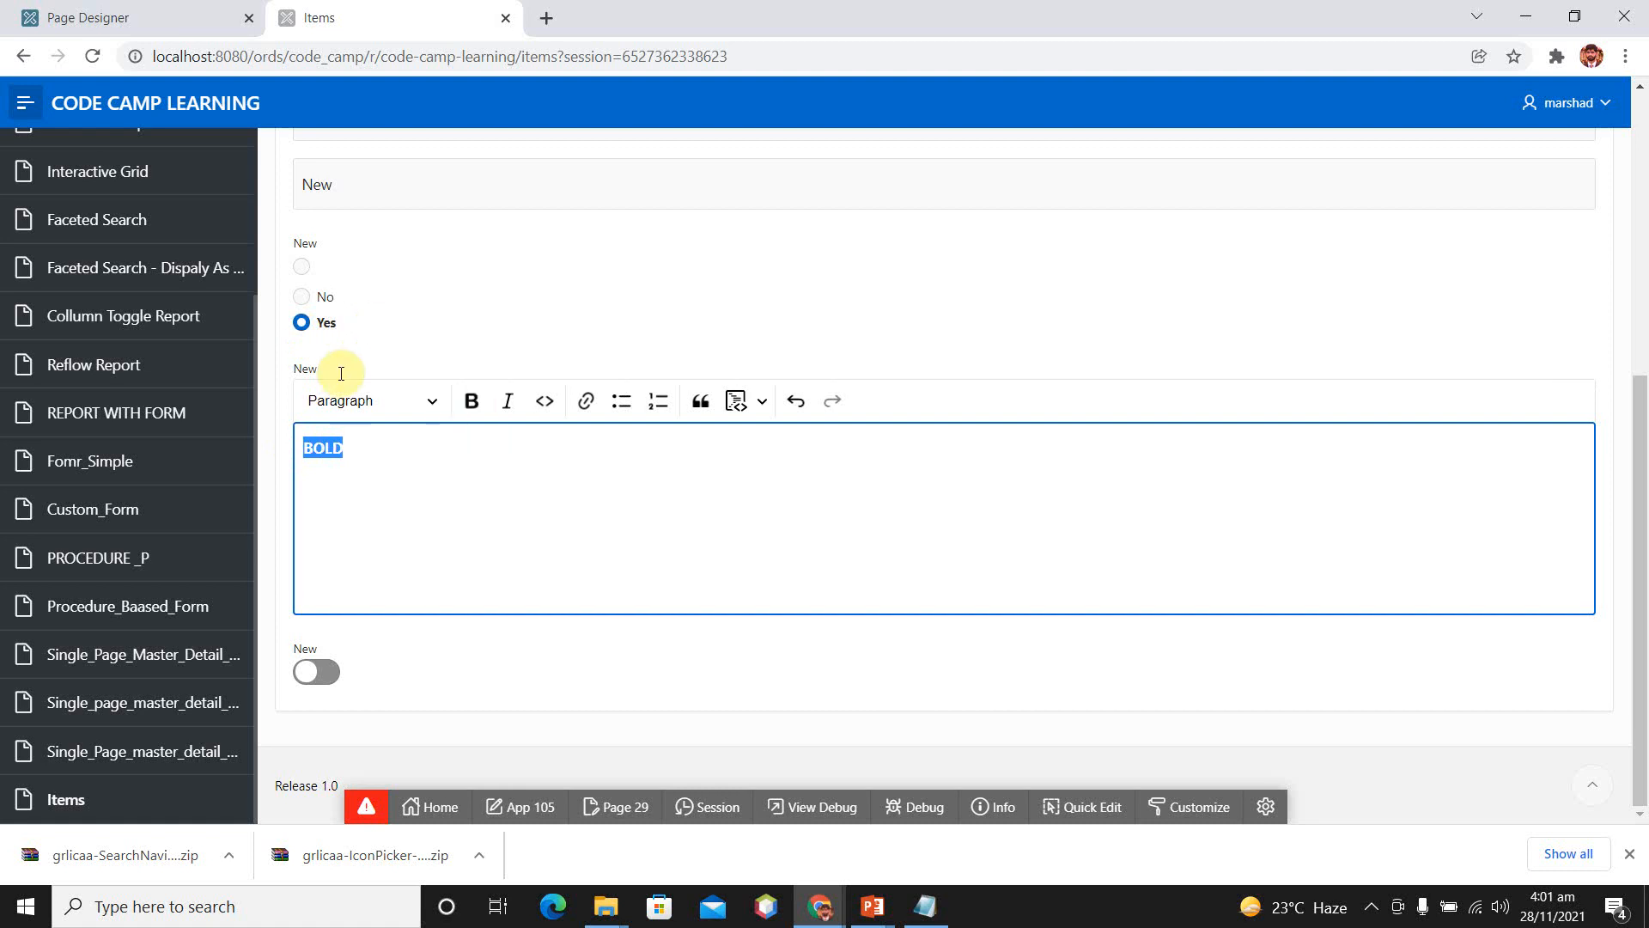
{"action": "left_click", "coordinate": [426, 468]}
{"action": "left_click_drag", "start_coordinate": [364, 449], "coordinate": [274, 455]}
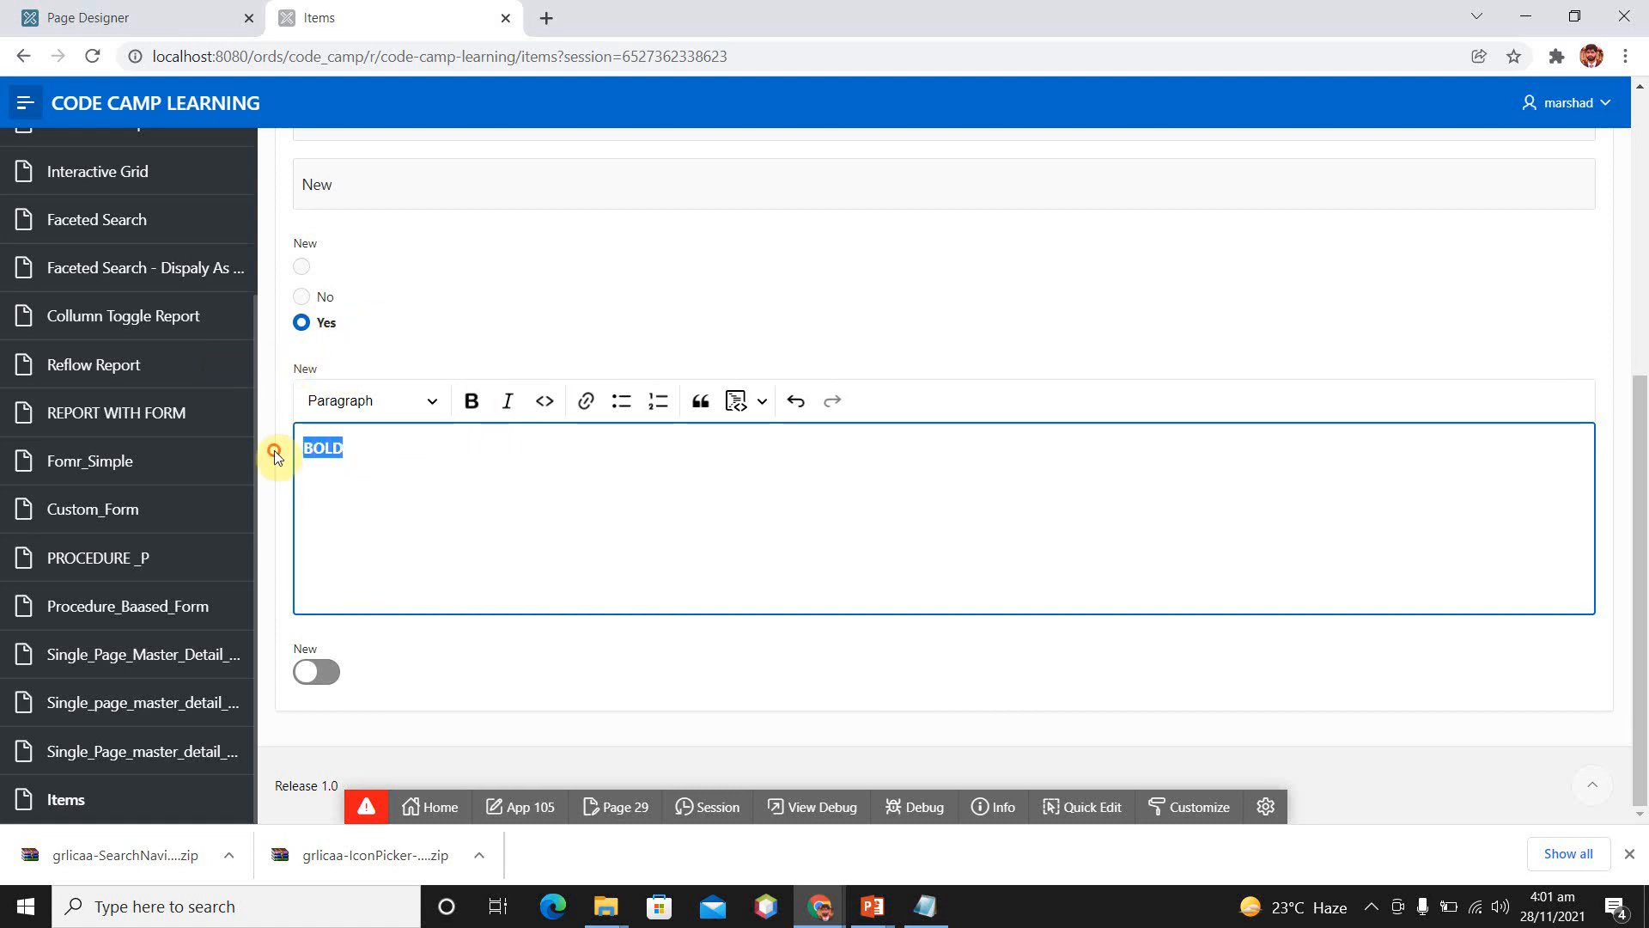
{"action": "left_click", "coordinate": [507, 401]}
{"action": "left_click", "coordinate": [501, 461]}
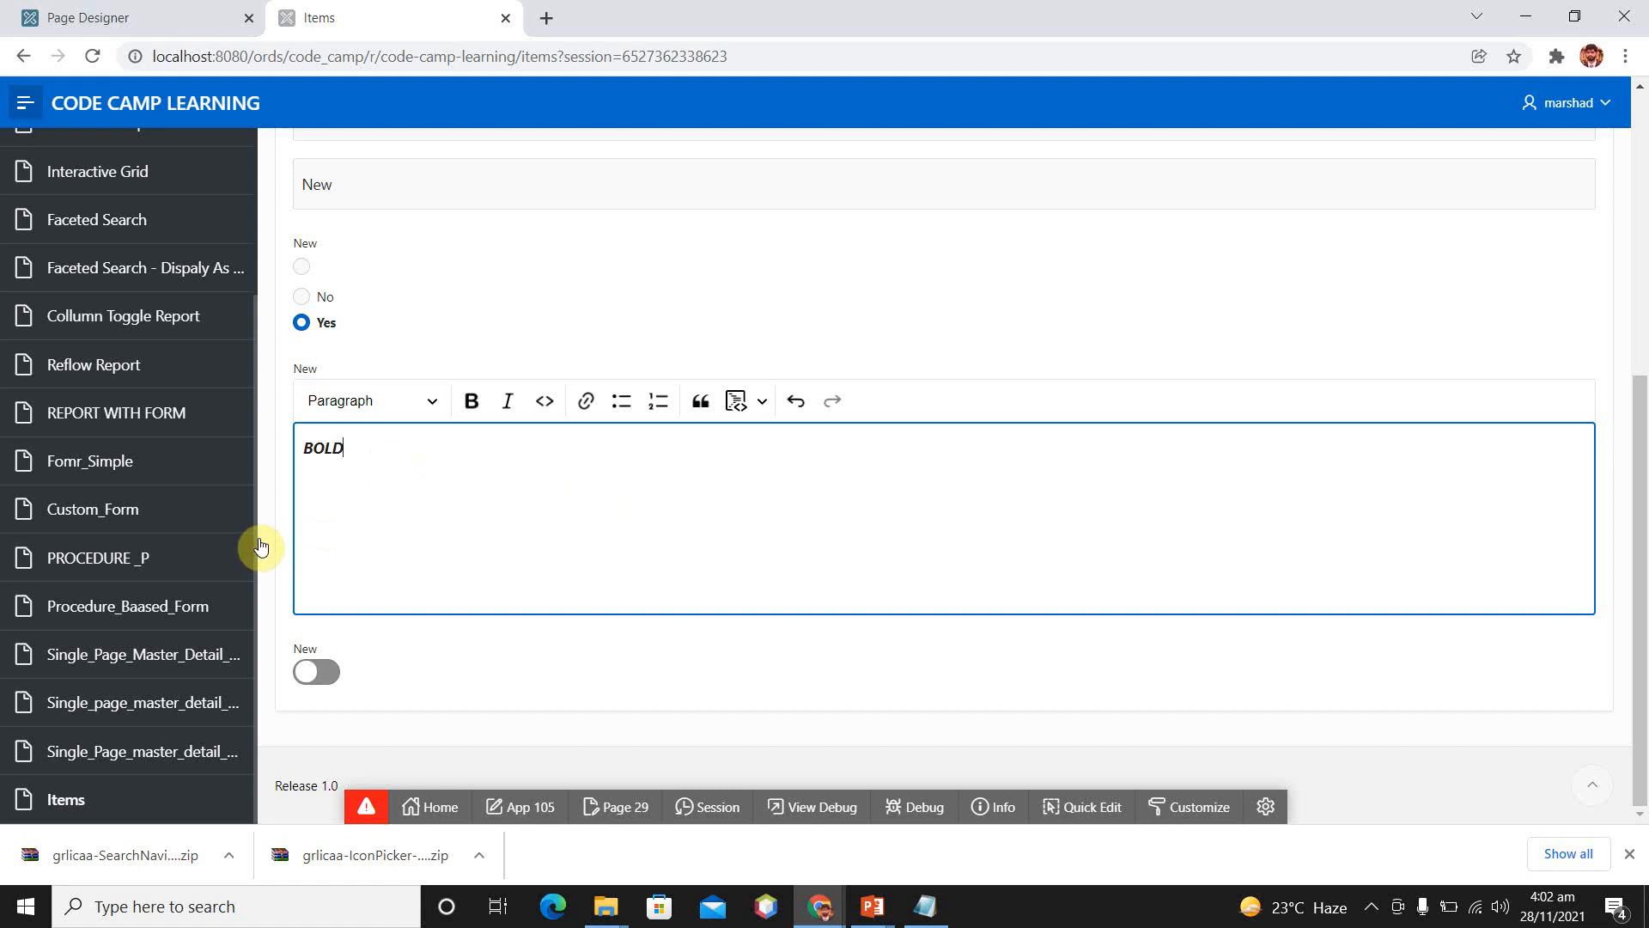
Test the Switch item by turning it on and off again, and review the items on the running page.
{"action": "left_click", "coordinate": [316, 671]}
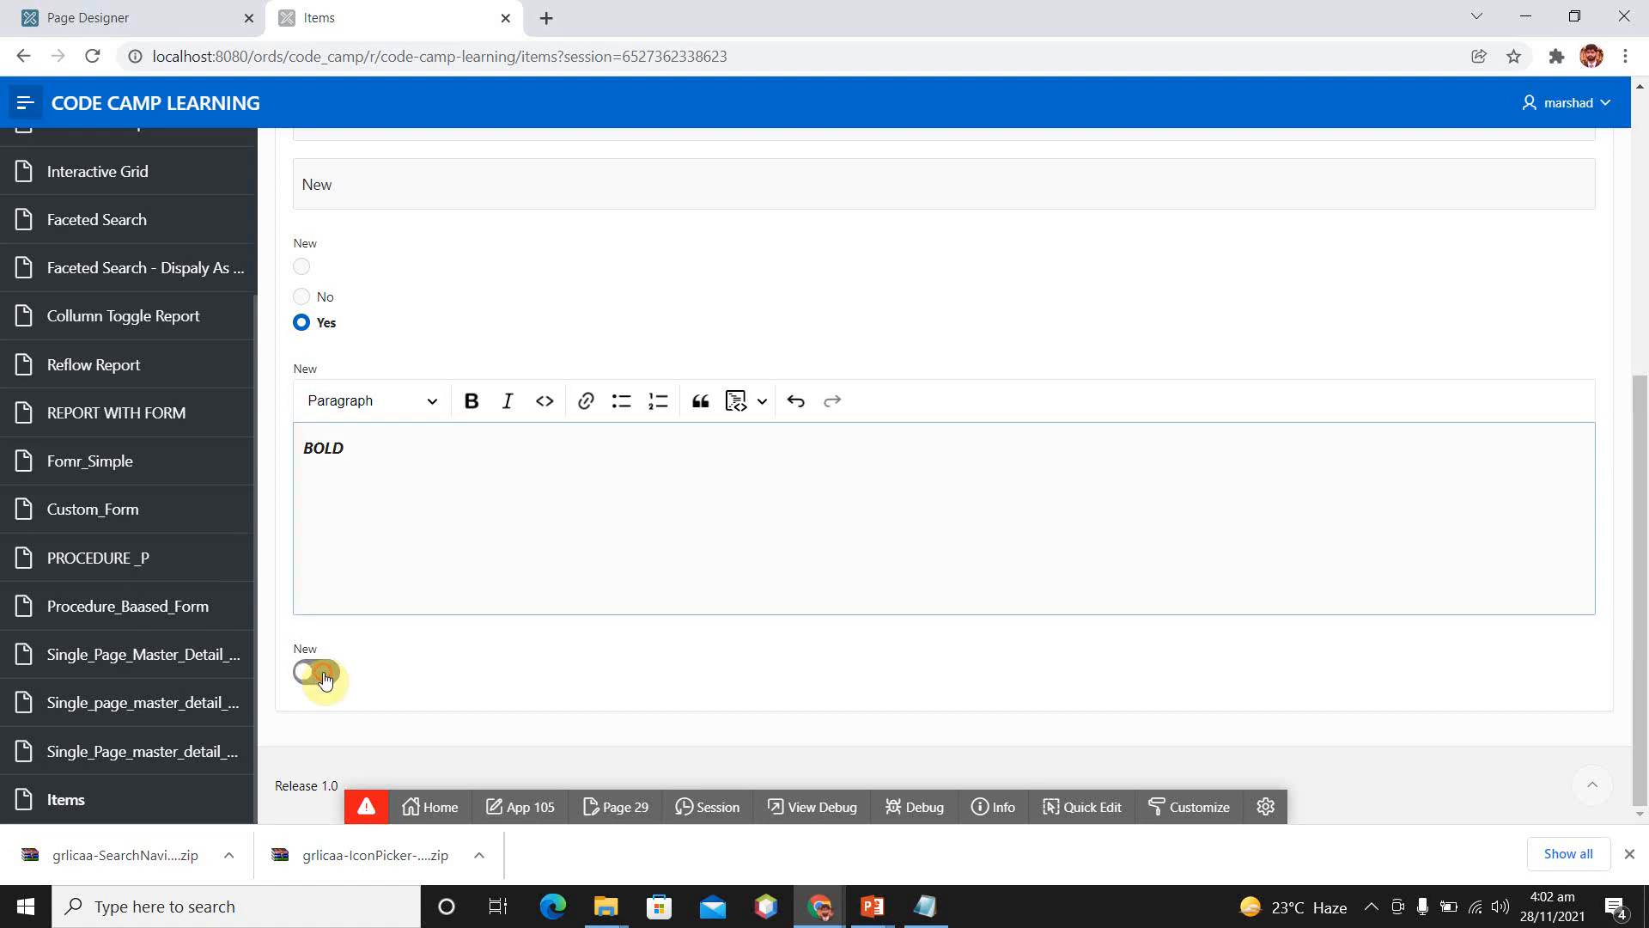
{"action": "left_click", "coordinate": [309, 677]}
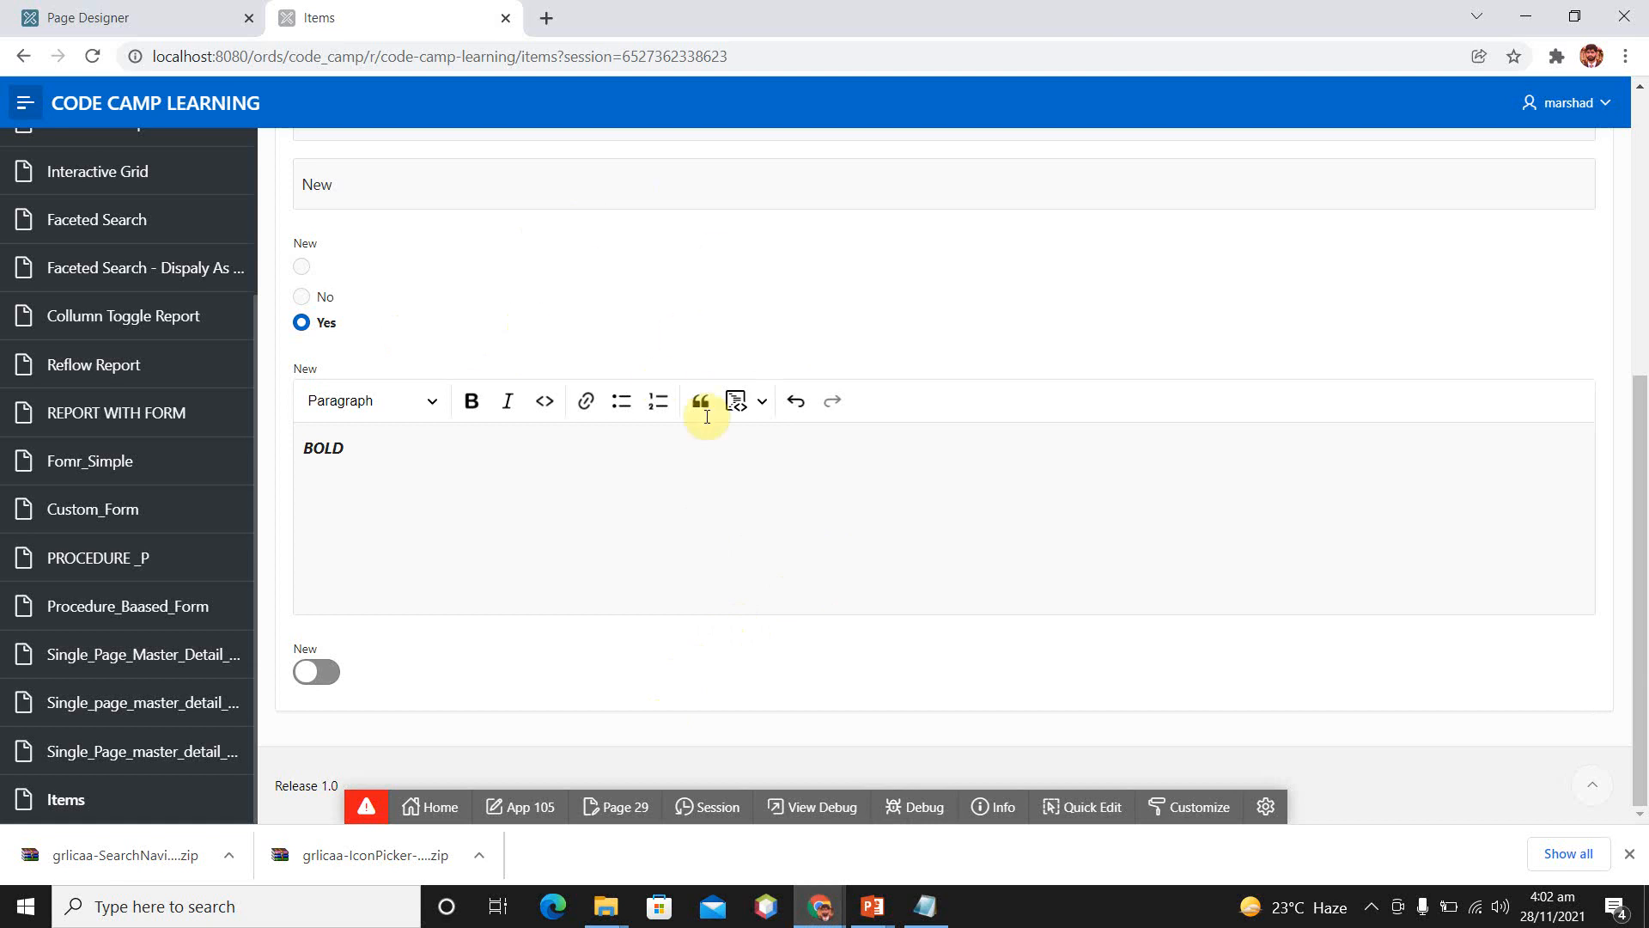
{"action": "scroll", "coordinate": [494, 146], "scroll_direction": "up", "scroll_amount": 6}
{"action": "scroll", "coordinate": [494, 146], "scroll_direction": "down", "scroll_amount": 6}
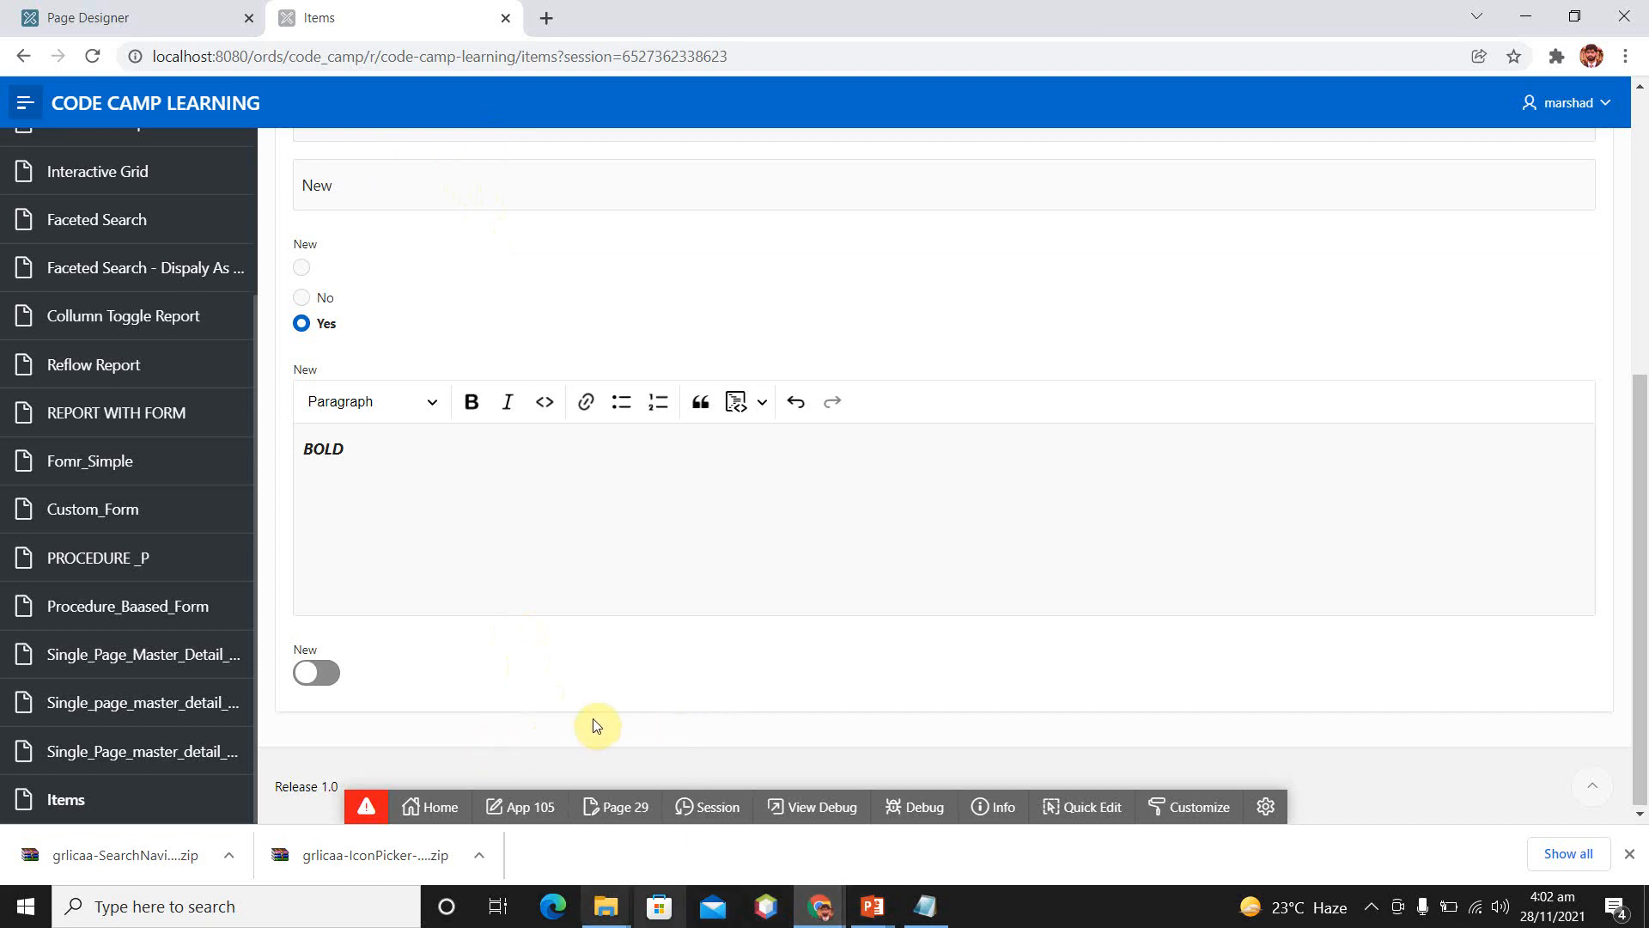
Back in Page Designer, add a Checkbox item below the Switch item in the Items Demo region and save the page.
{"action": "left_click", "coordinate": [116, 17]}
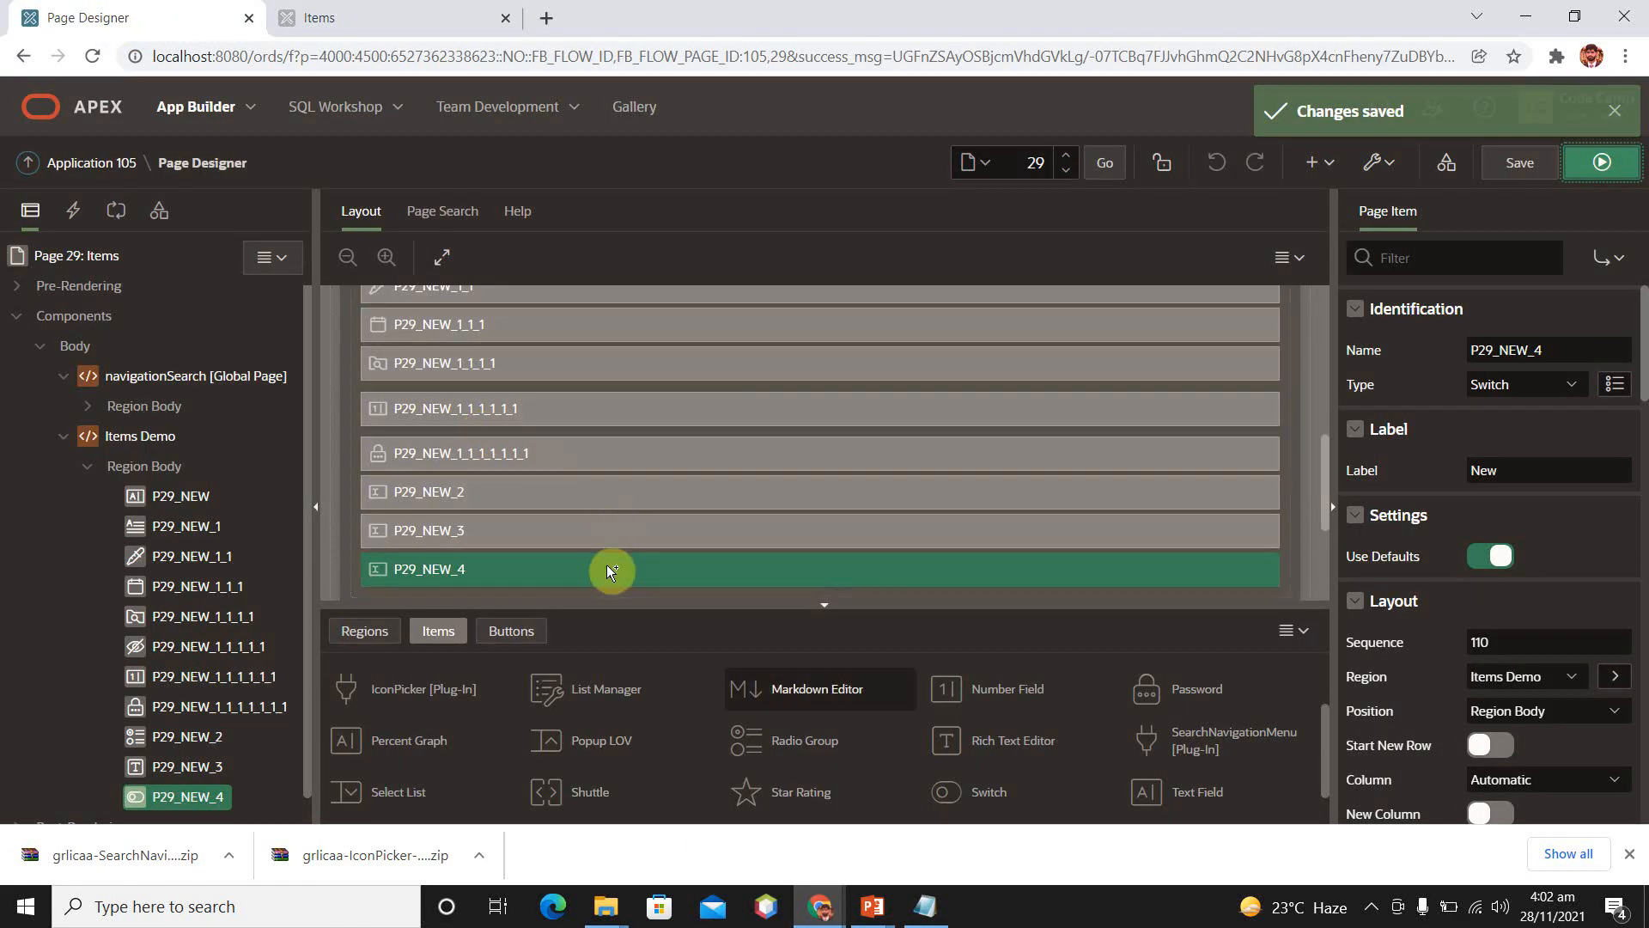
{"action": "scroll", "coordinate": [478, 587], "scroll_direction": "up", "scroll_amount": 2}
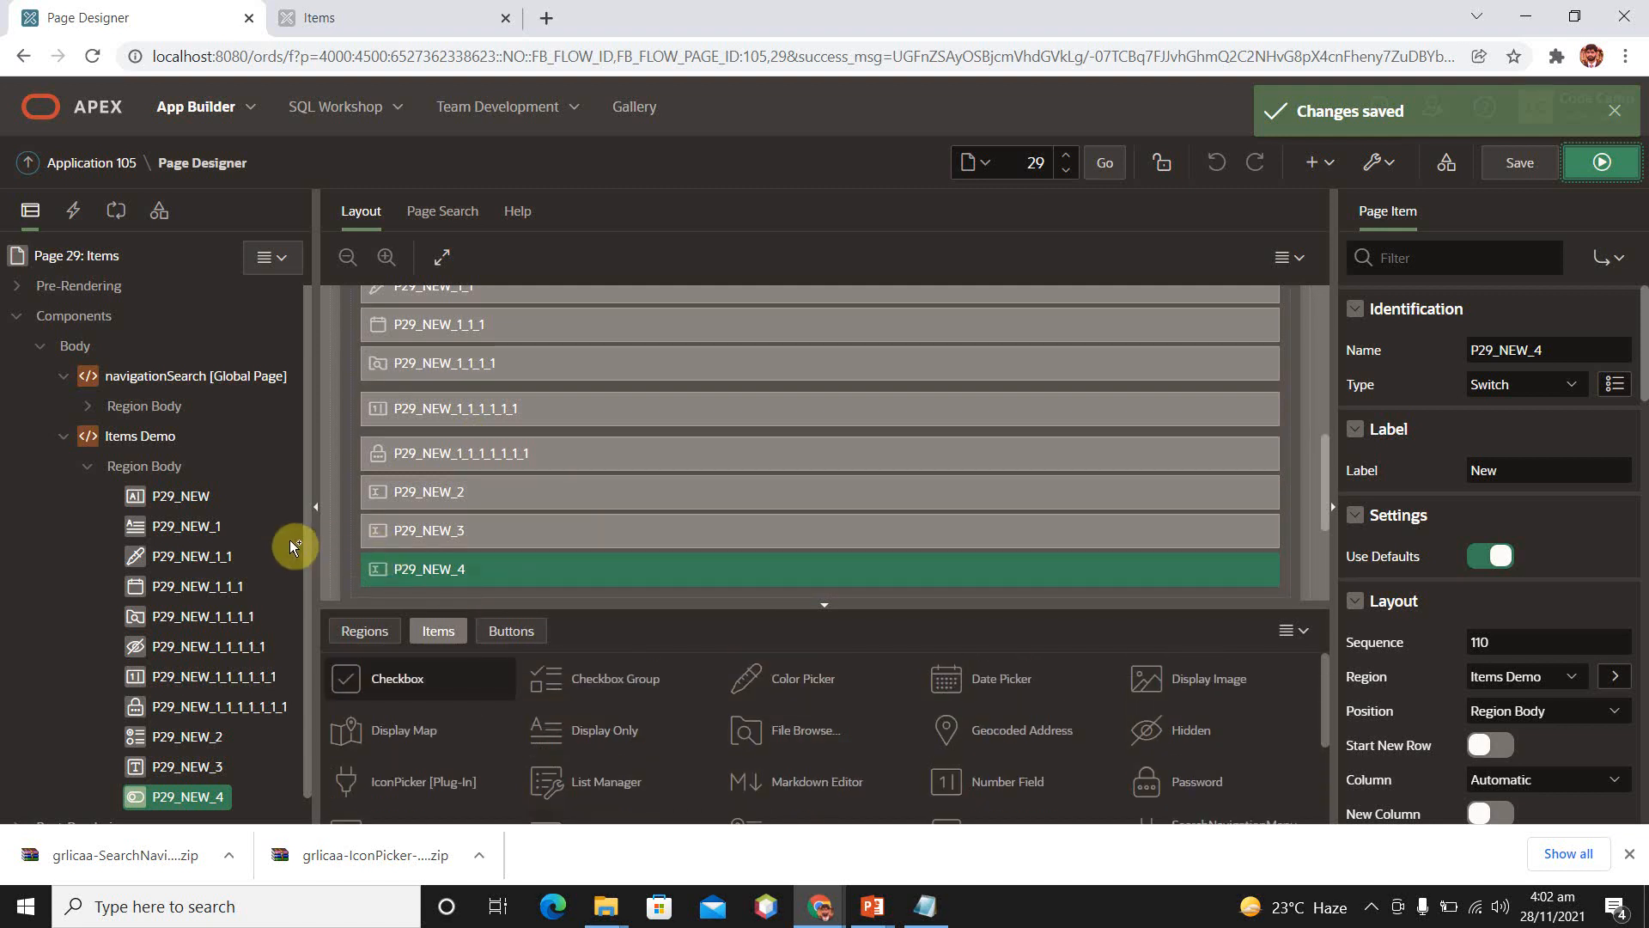
{"action": "left_click_drag", "start_coordinate": [290, 539], "coordinate": [369, 378]}
{"action": "left_click", "coordinate": [1519, 162]}
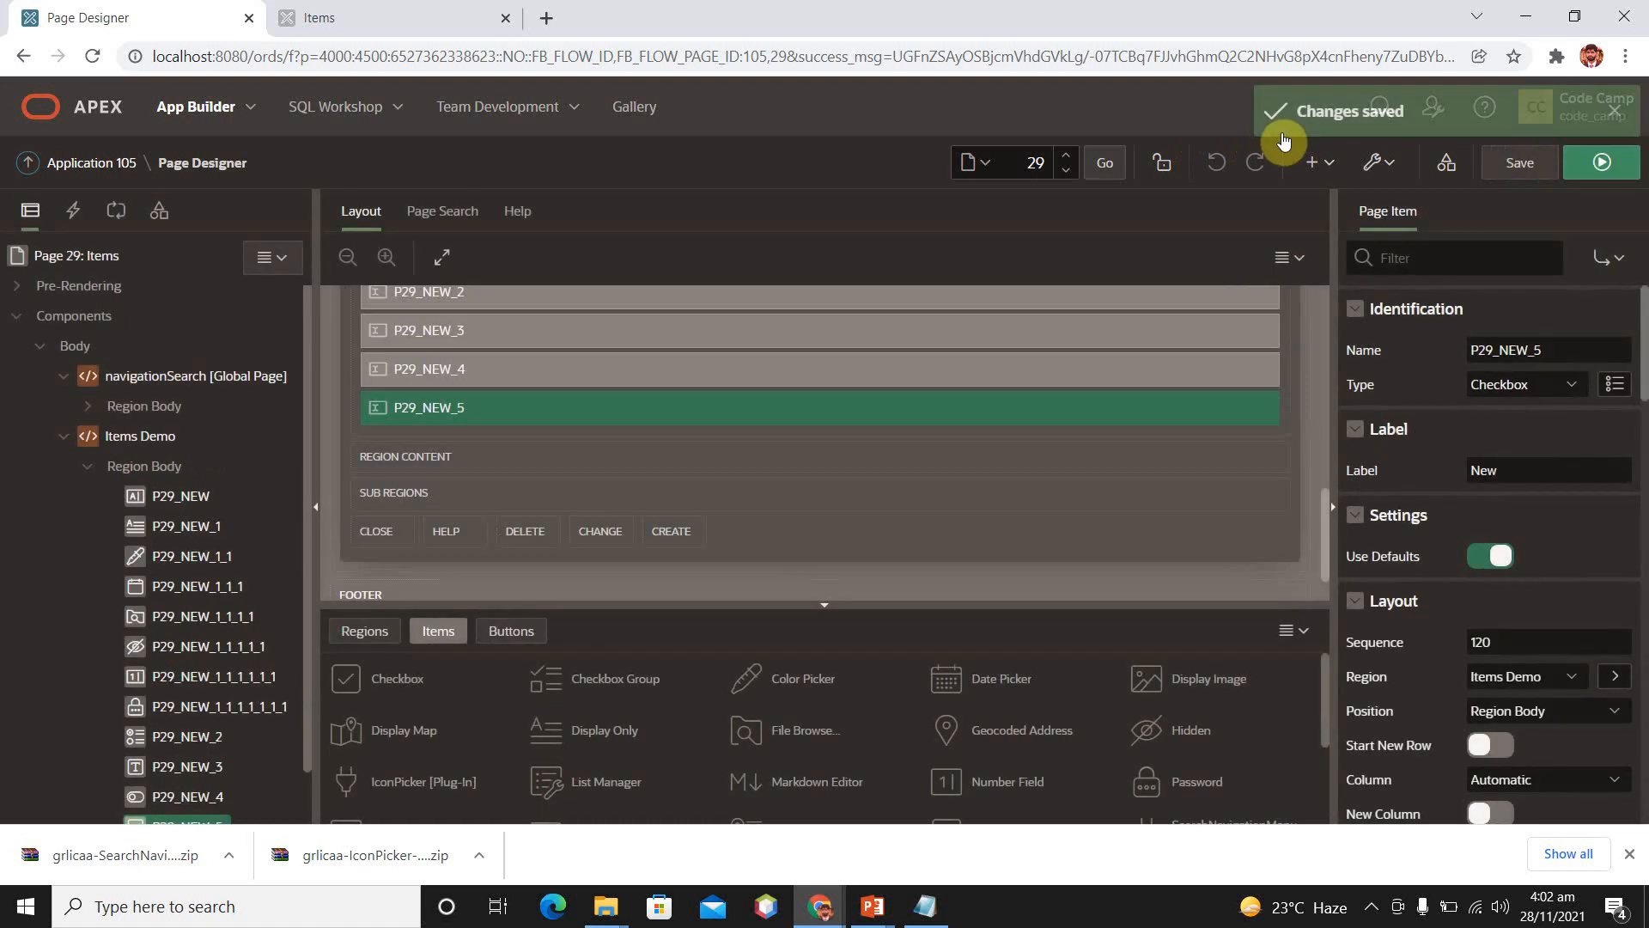
Run the page, discarding the unsaved test entries, to check the new Checkbox item, and return to Page Designer.
{"action": "left_click", "coordinate": [1602, 163]}
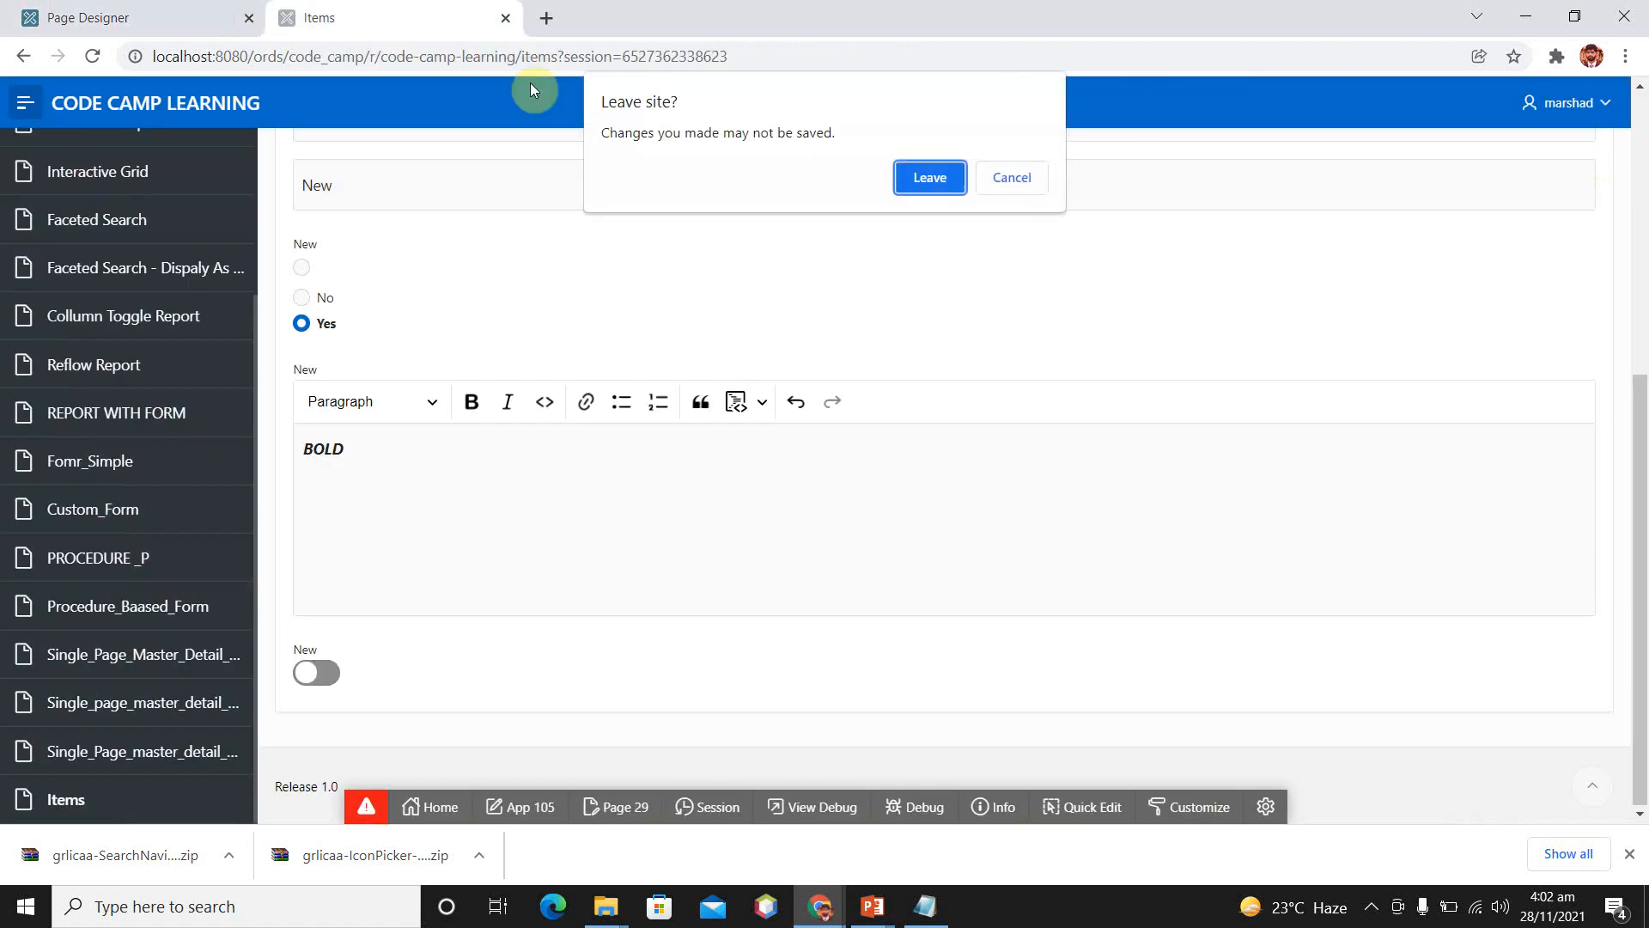
{"action": "left_click", "coordinate": [926, 175]}
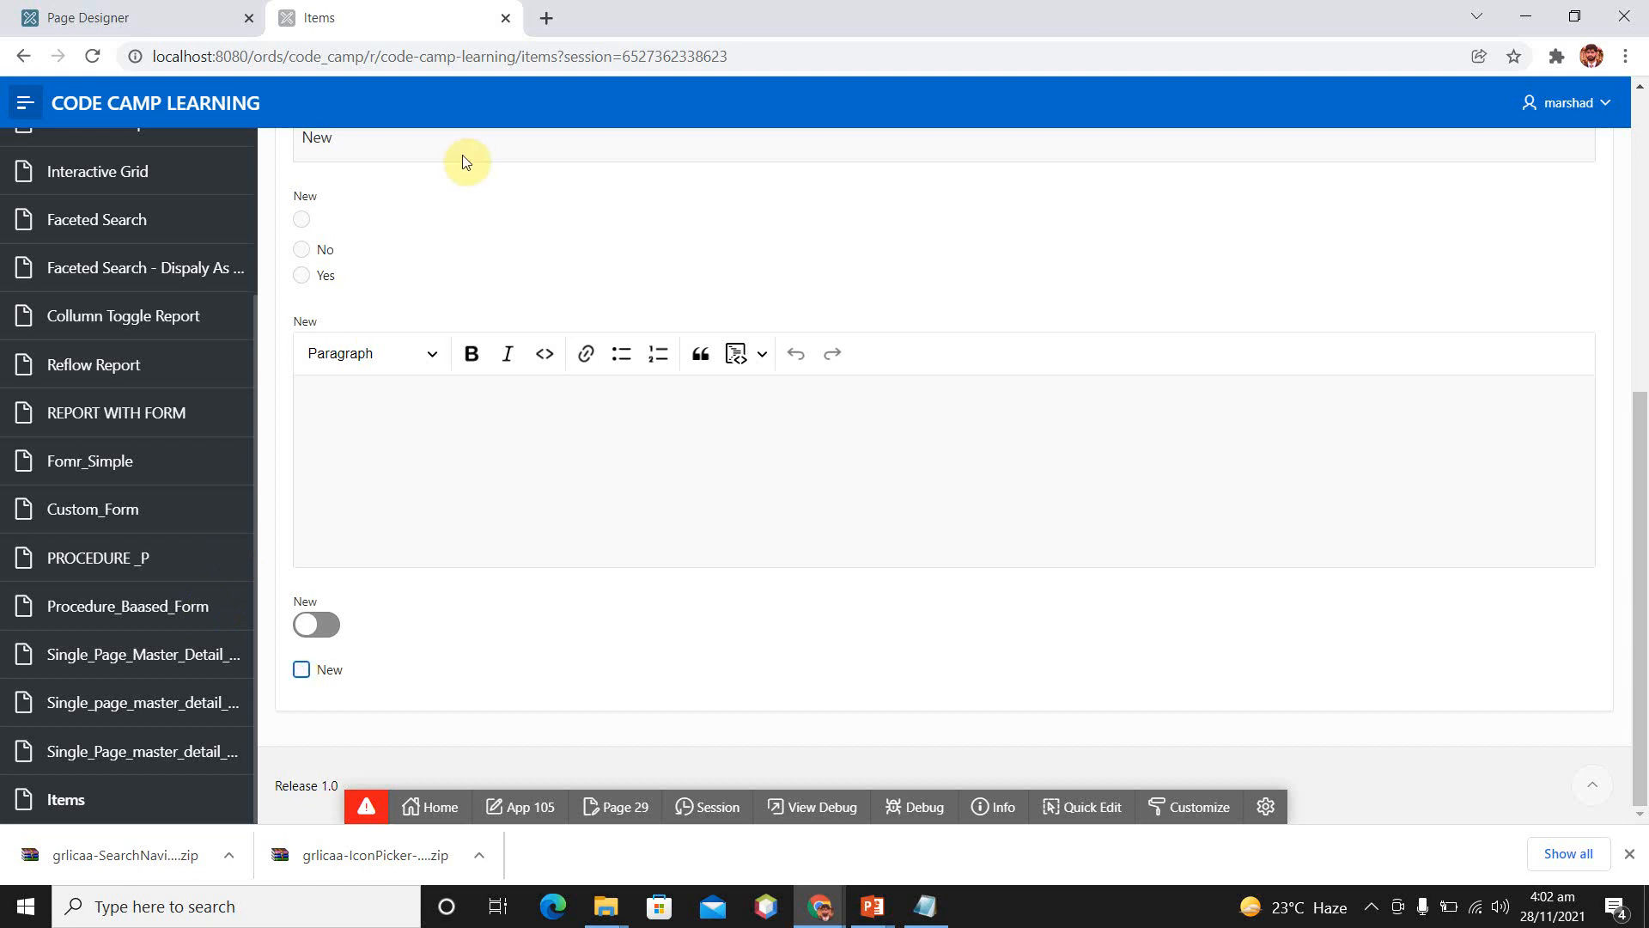
{"action": "left_click", "coordinate": [128, 15]}
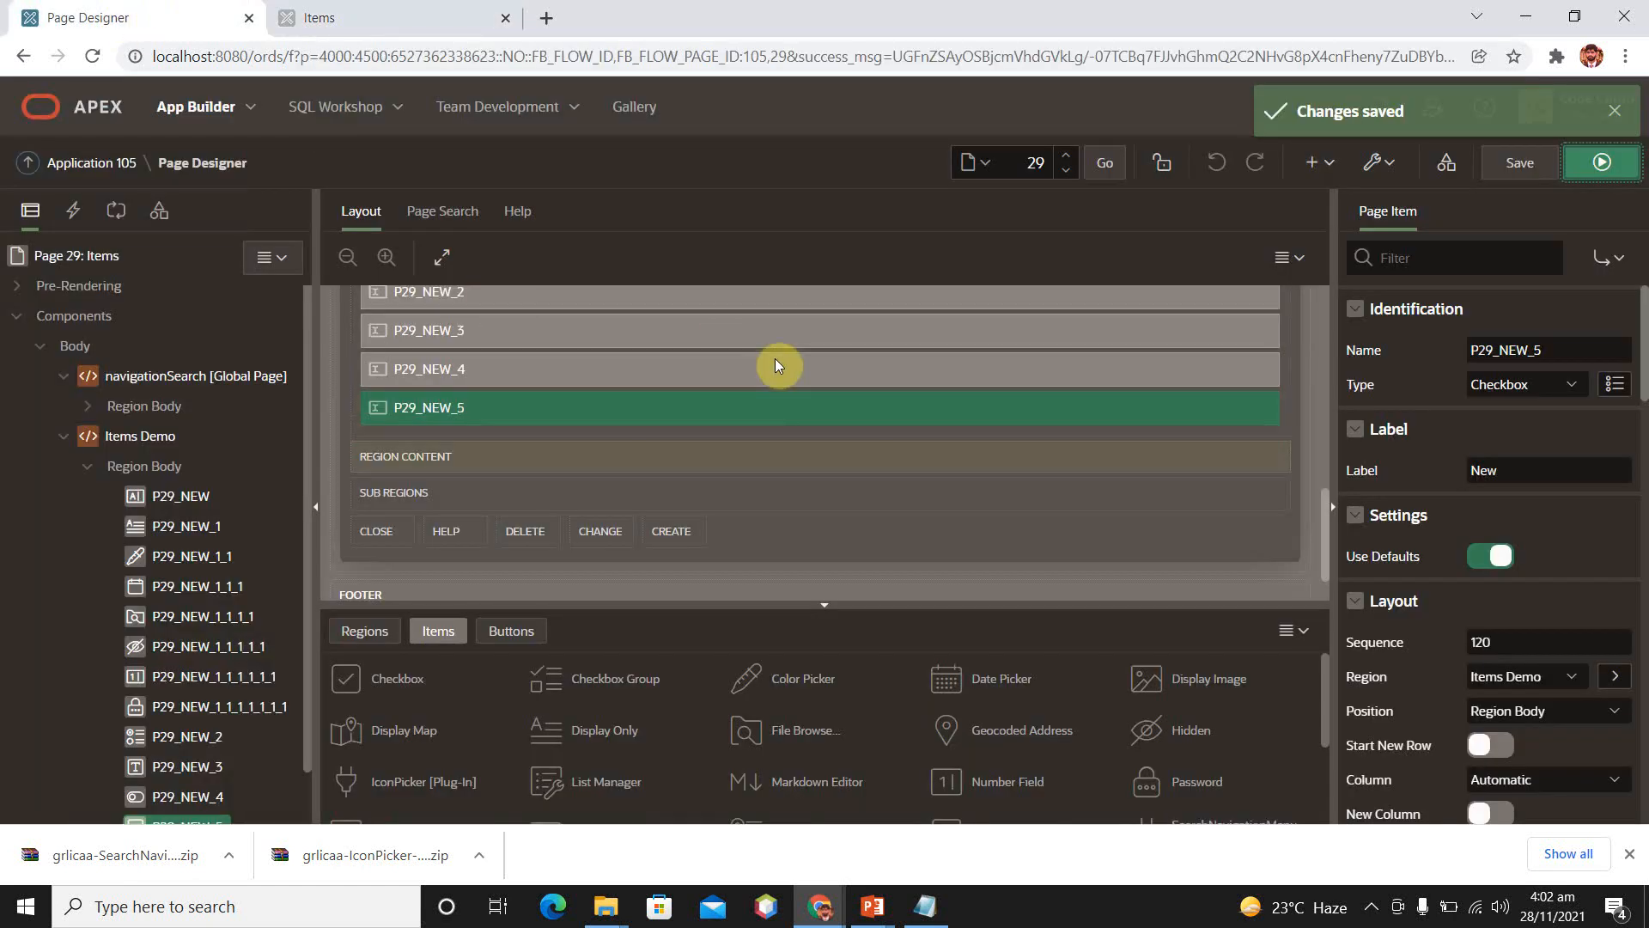